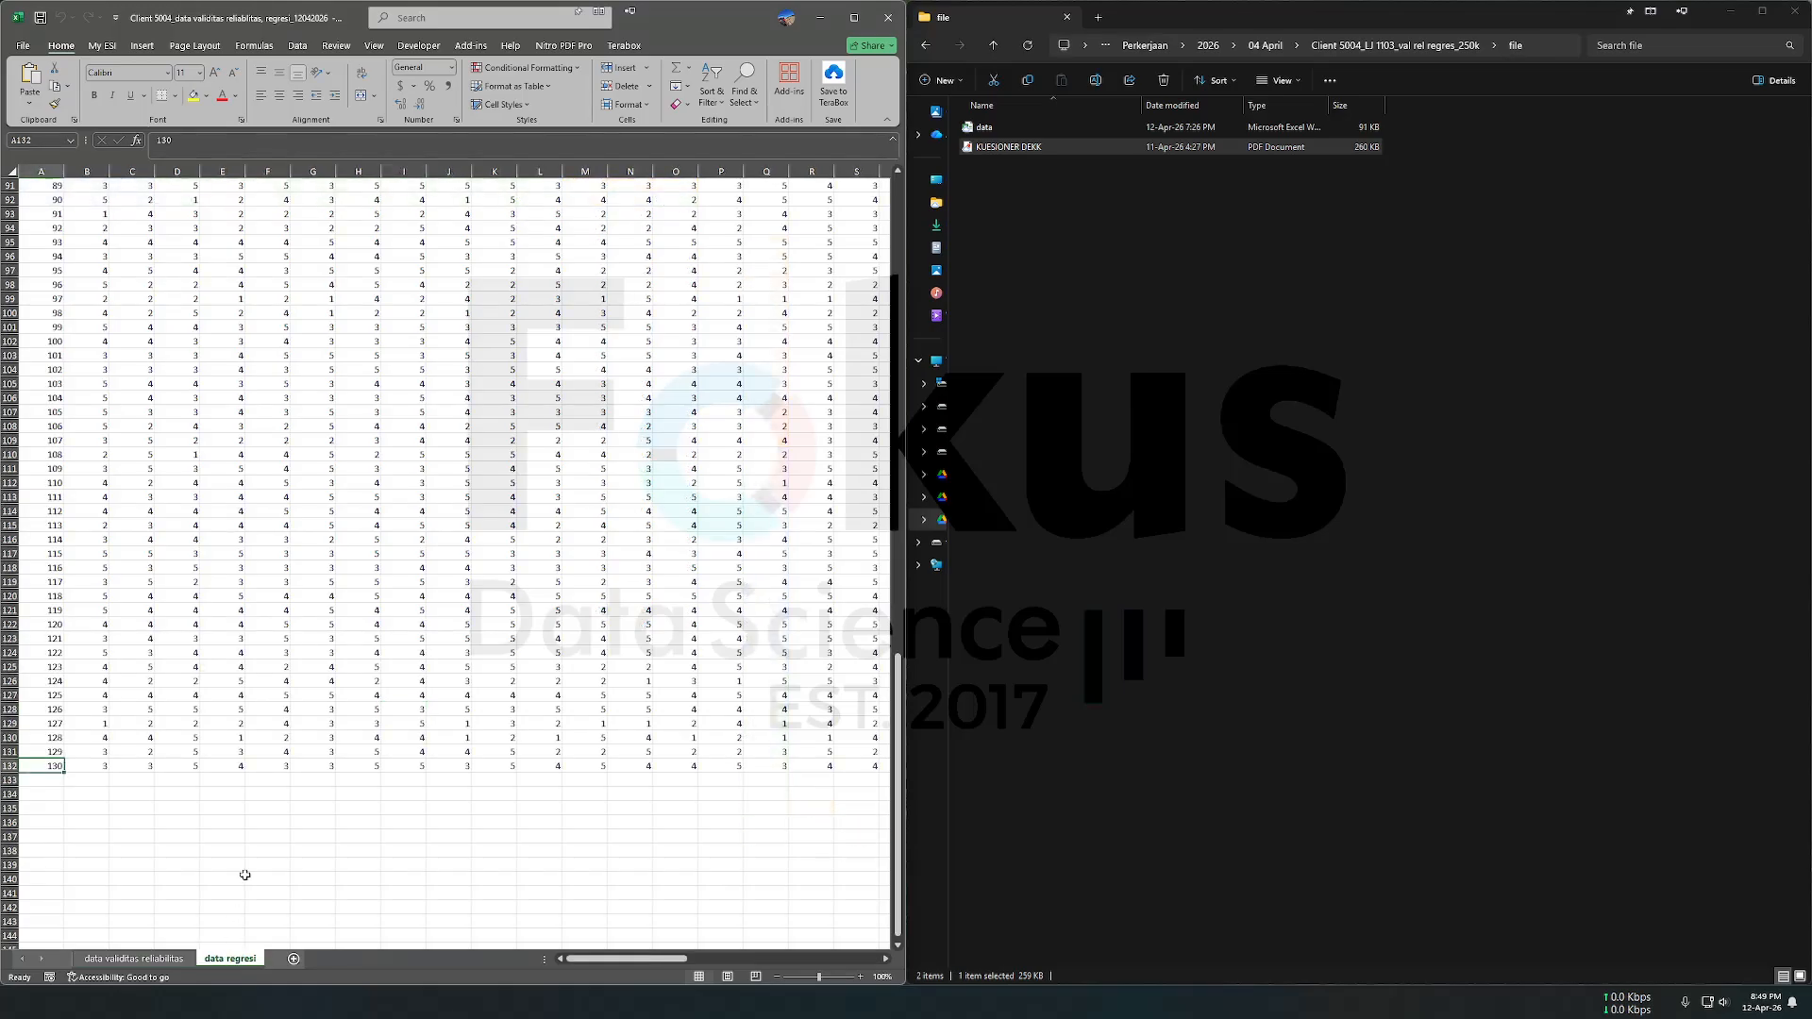
{"action": "scroll", "coordinate": [57, 775], "scroll_direction": "up", "scroll_amount": 20}
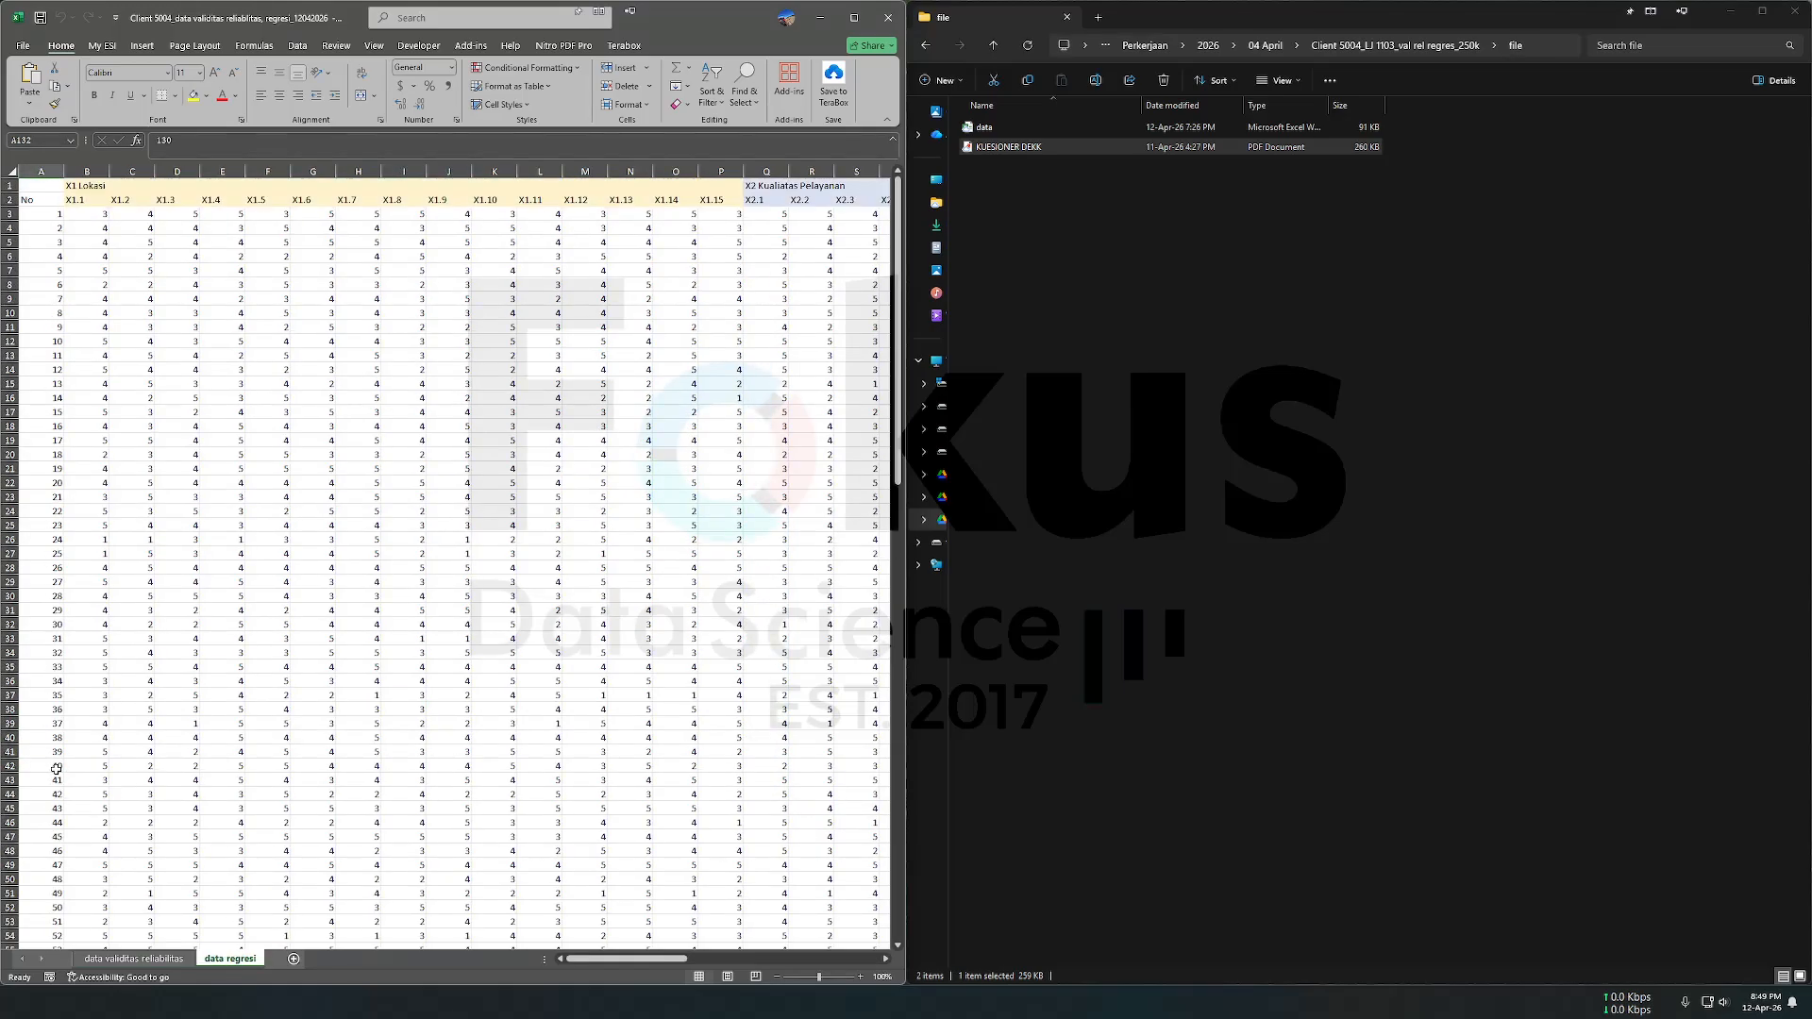
{"action": "scroll", "coordinate": [55, 769], "scroll_direction": "down", "scroll_amount": 20}
{"action": "scroll", "coordinate": [56, 769], "scroll_direction": "up", "scroll_amount": 20}
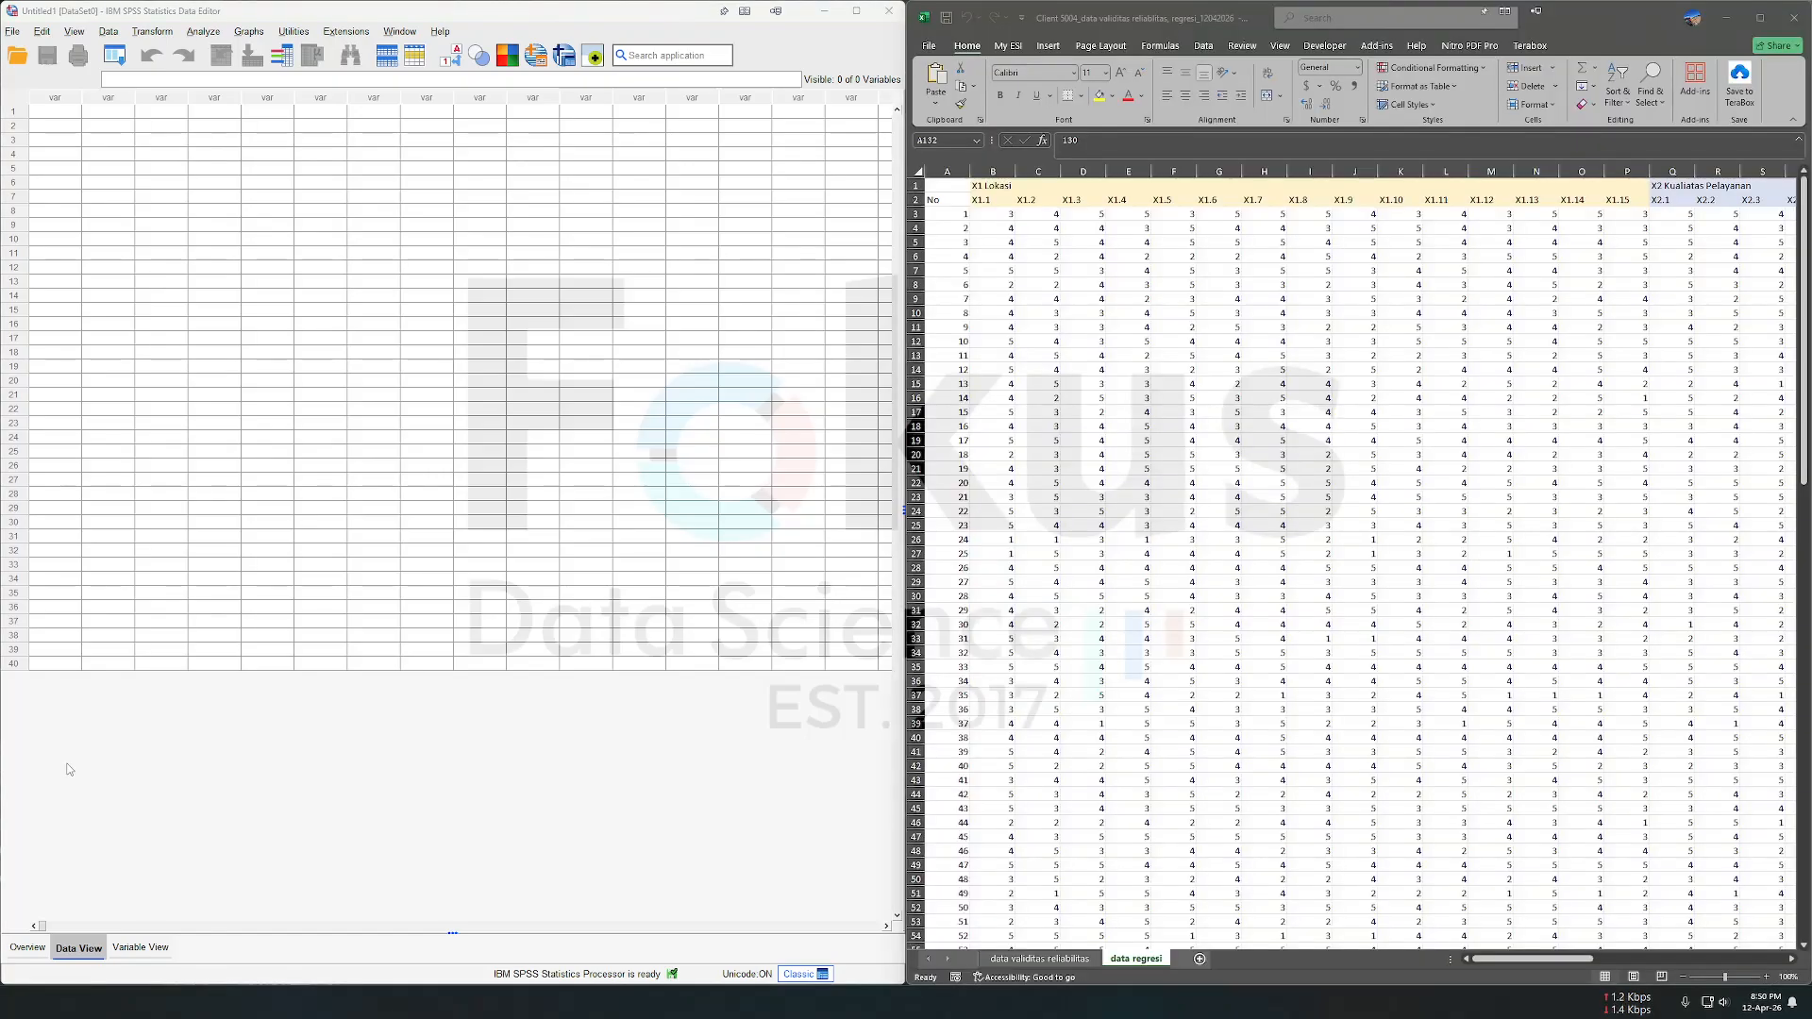
Step: Copy the variable names X1.1 through T_Y from the data regresi sheet into the Name column of the SPSS variable definitions
{"action": "left_click", "coordinate": [136, 948]}
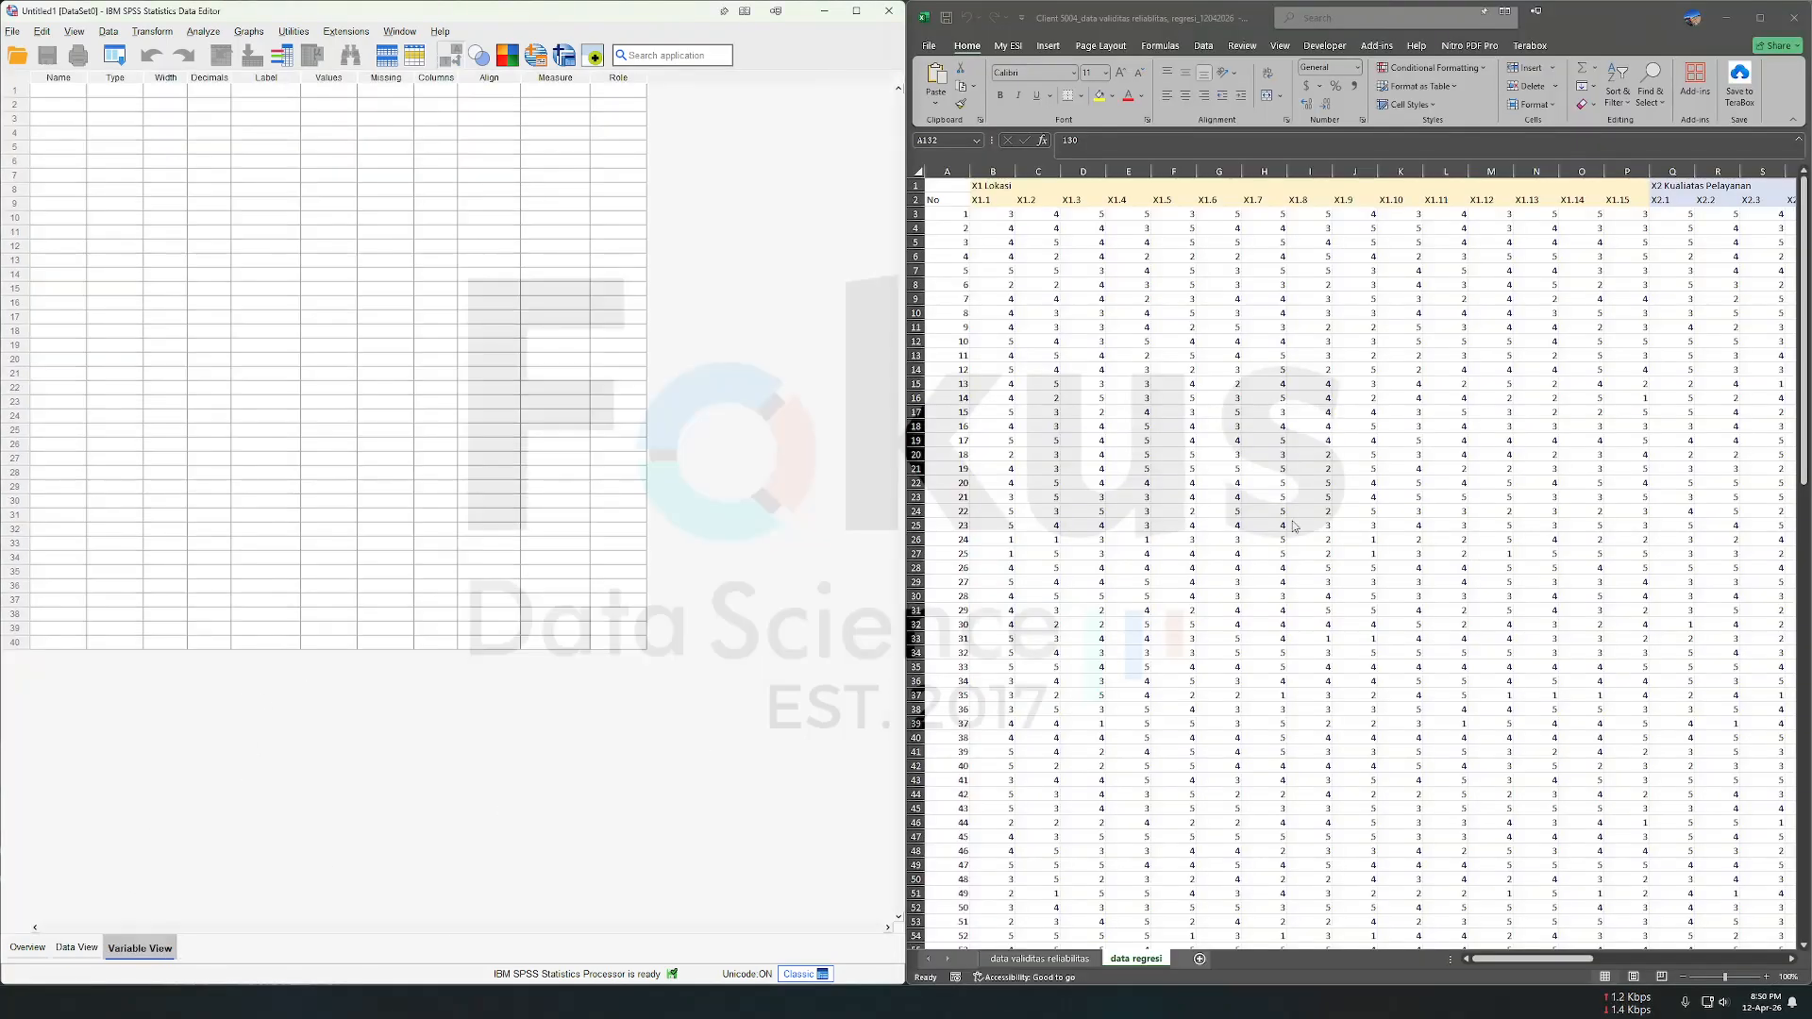
{"action": "scroll", "coordinate": [1299, 472], "scroll_direction": "right", "scroll_amount": 8}
{"action": "scroll", "coordinate": [1308, 458], "scroll_direction": "right", "scroll_amount": 5}
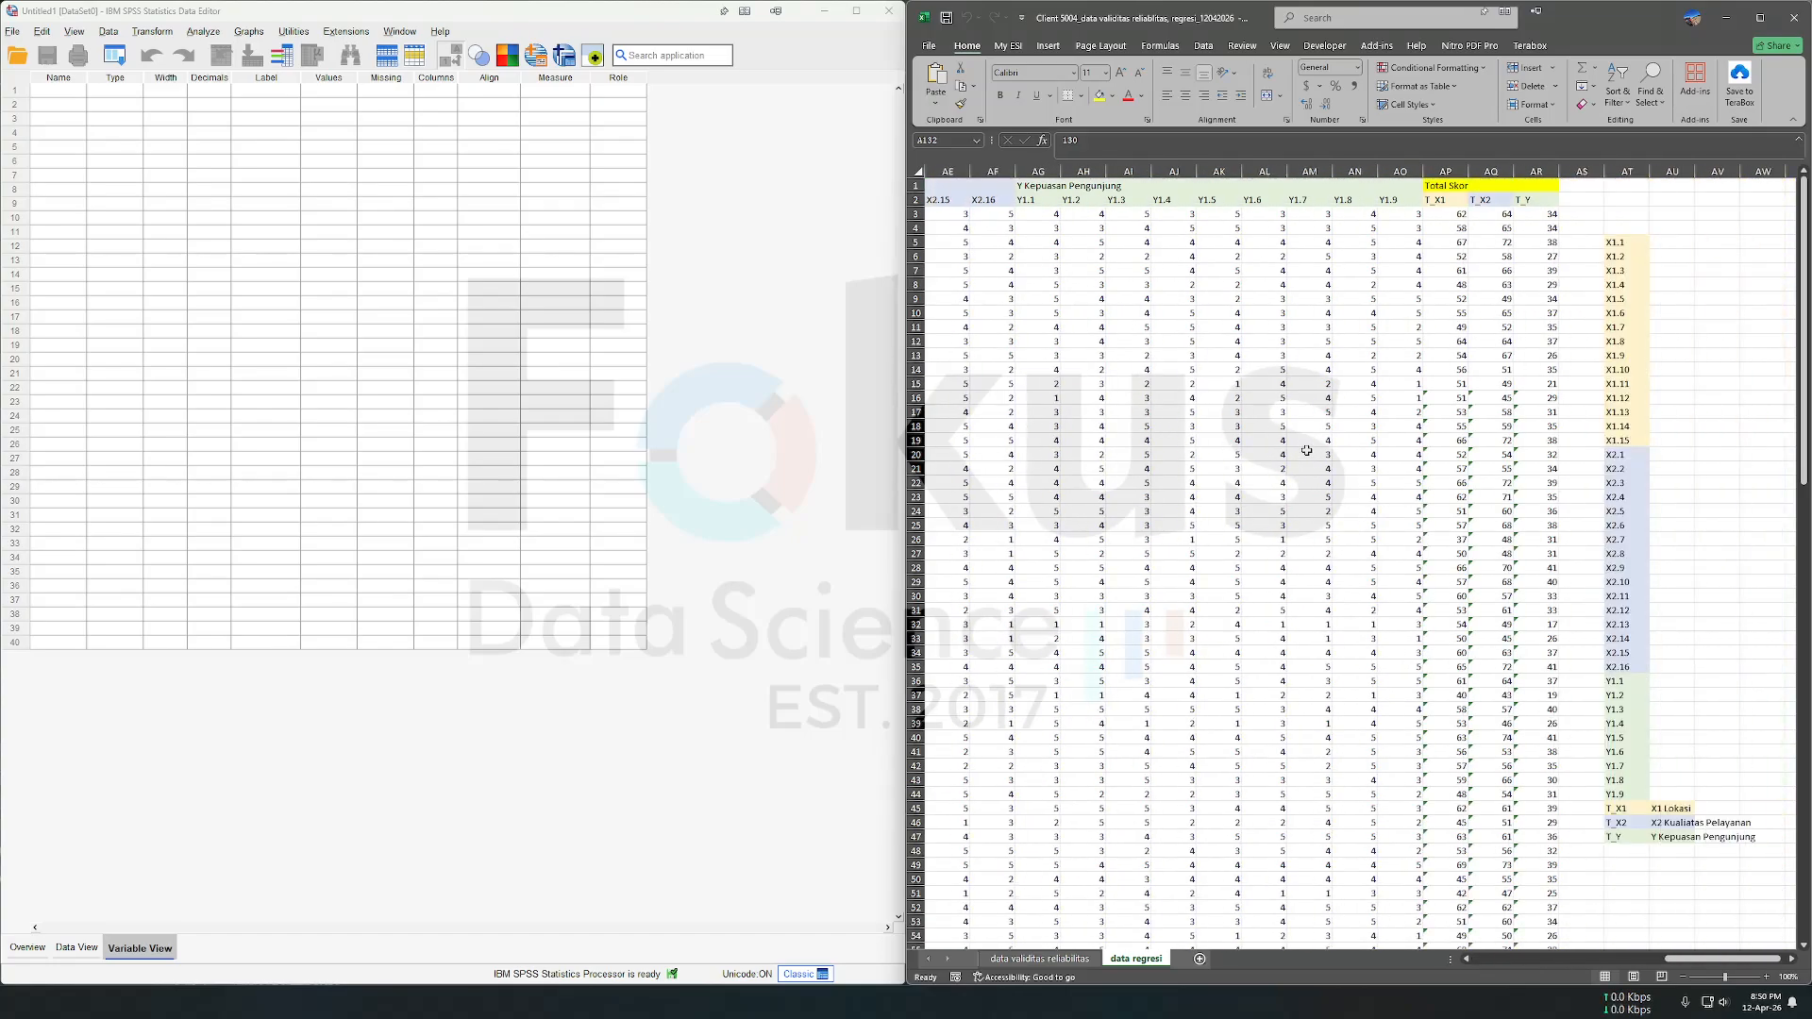
{"action": "left_click", "coordinate": [1339, 244]}
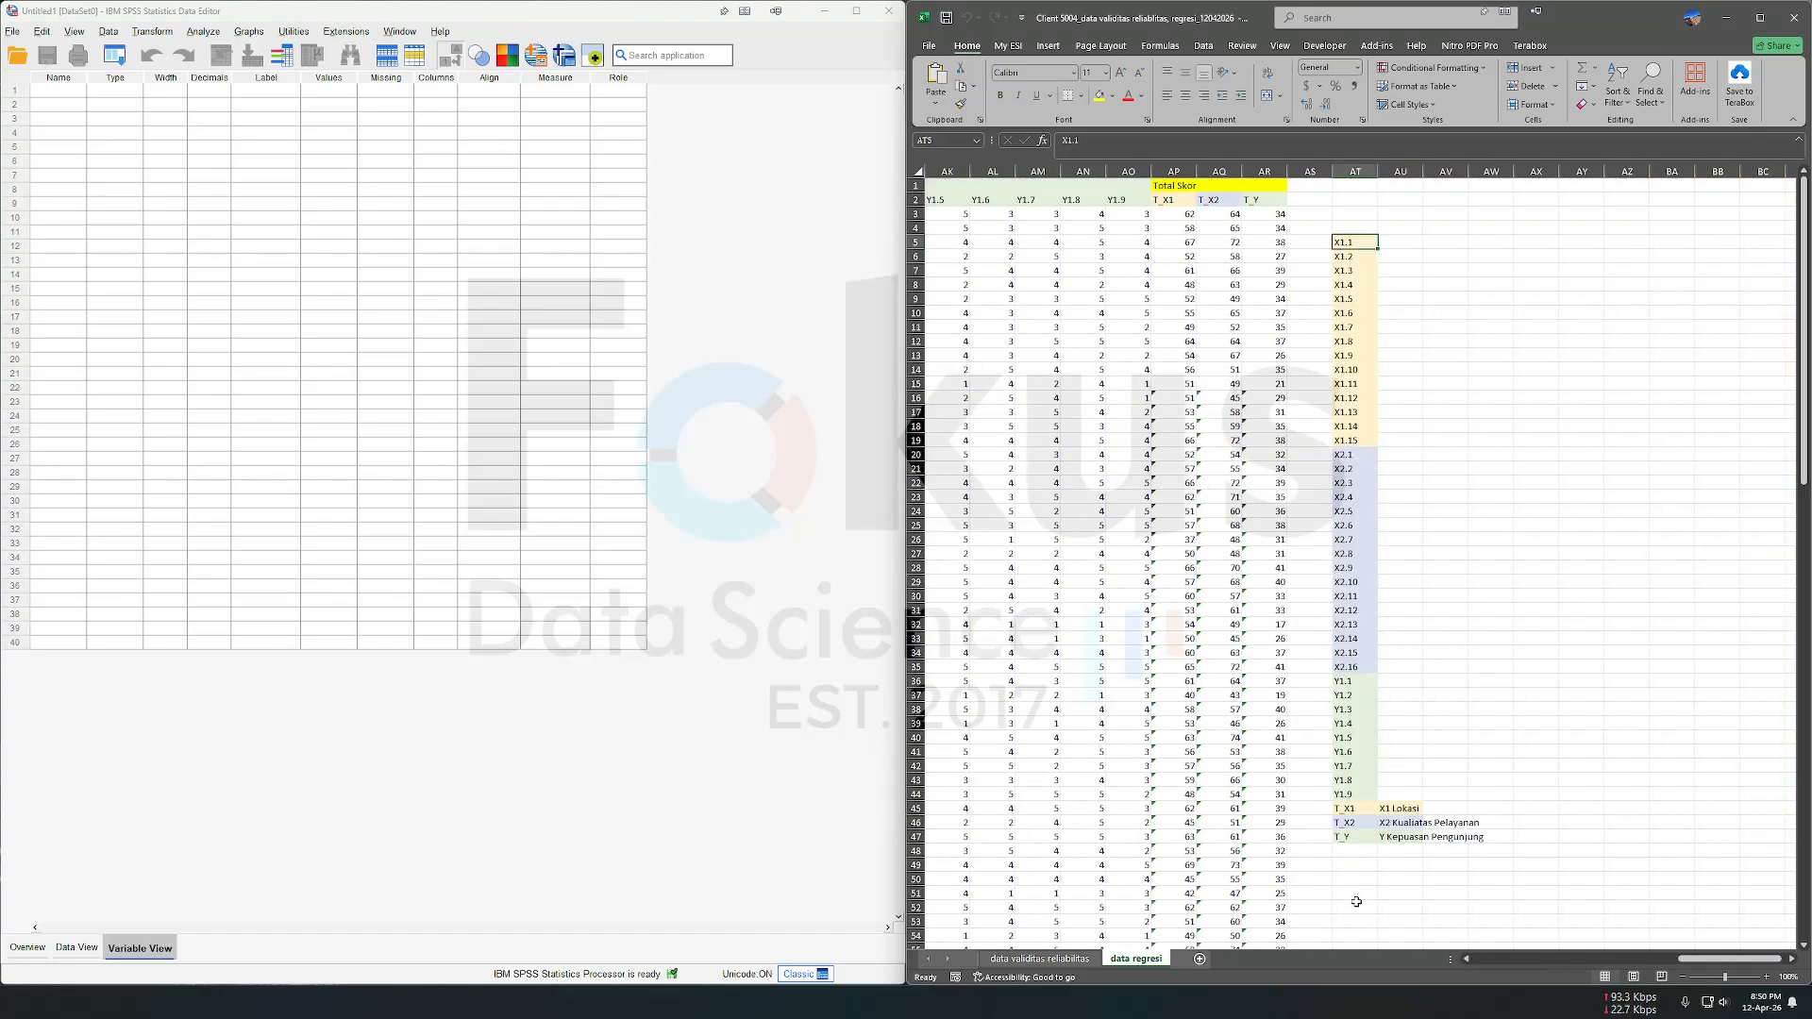
{"action": "left_click", "coordinate": [1345, 836], "text": "shift"}
{"action": "right_click", "coordinate": [1363, 647]}
{"action": "left_click", "coordinate": [1440, 198]}
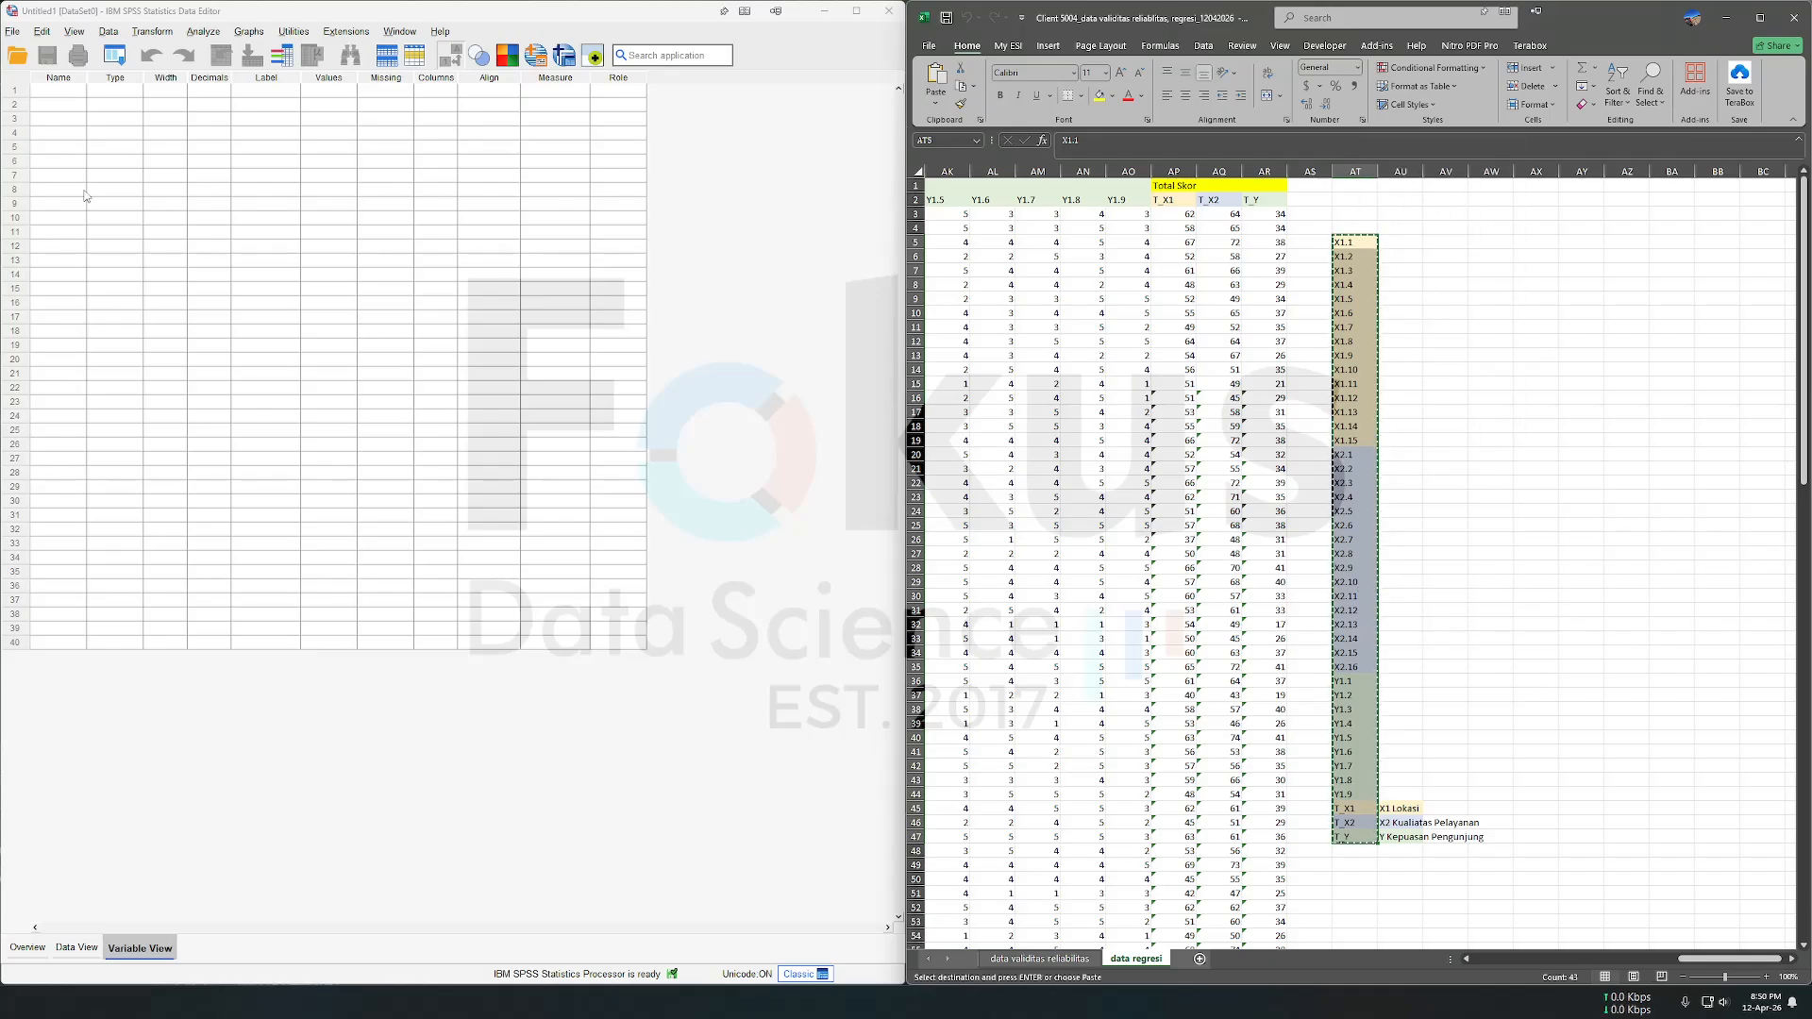
{"action": "right_click", "coordinate": [66, 91]}
{"action": "left_click", "coordinate": [82, 122]}
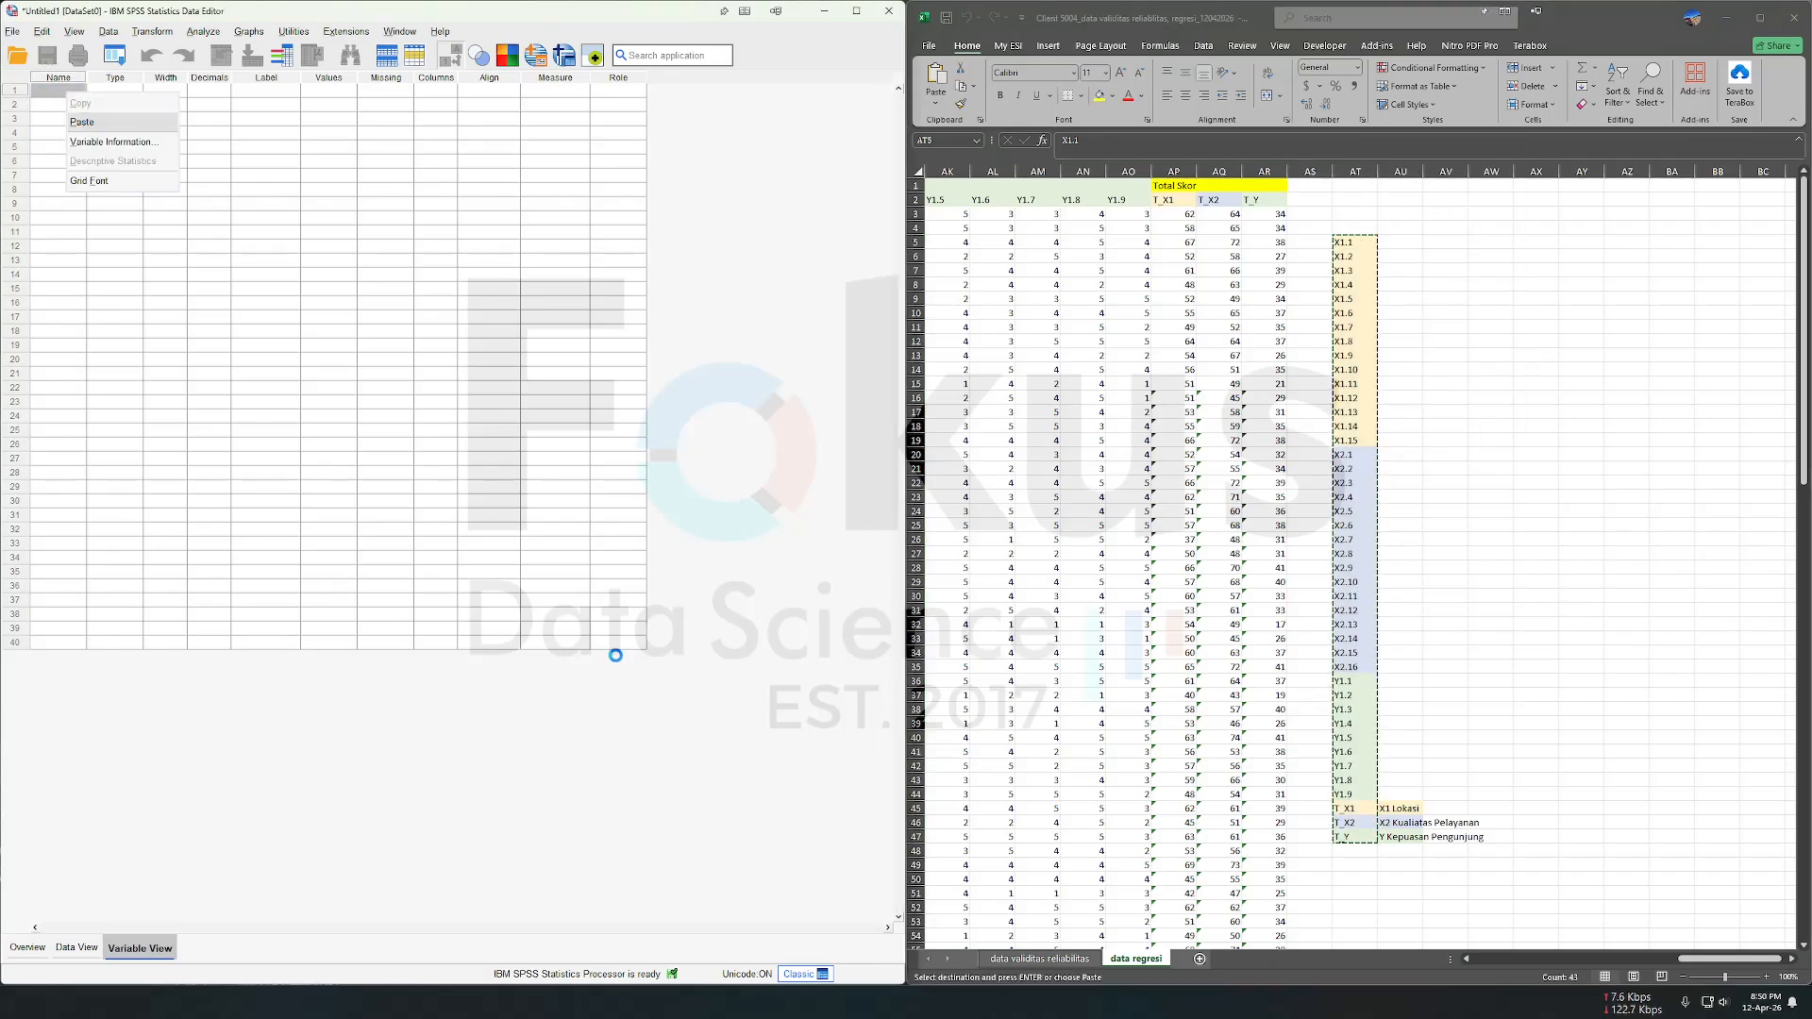
Step: Copy the Excel labels X1 Lokasi, X2 Kualiatas Pelayanan and Y Kepuasan Pengunjung onto variables T_X1, T_X2 and T_Y, and display the data grid
{"action": "mouse_move", "coordinate": [1399, 808]}
{"action": "left_mouse_down"}
{"action": "mouse_move", "coordinate": [1401, 783]}
{"action": "mouse_move", "coordinate": [1403, 837]}
{"action": "left_mouse_up"}
{"action": "key", "text": "ctrl+c"}
{"action": "left_click", "coordinate": [260, 656]}
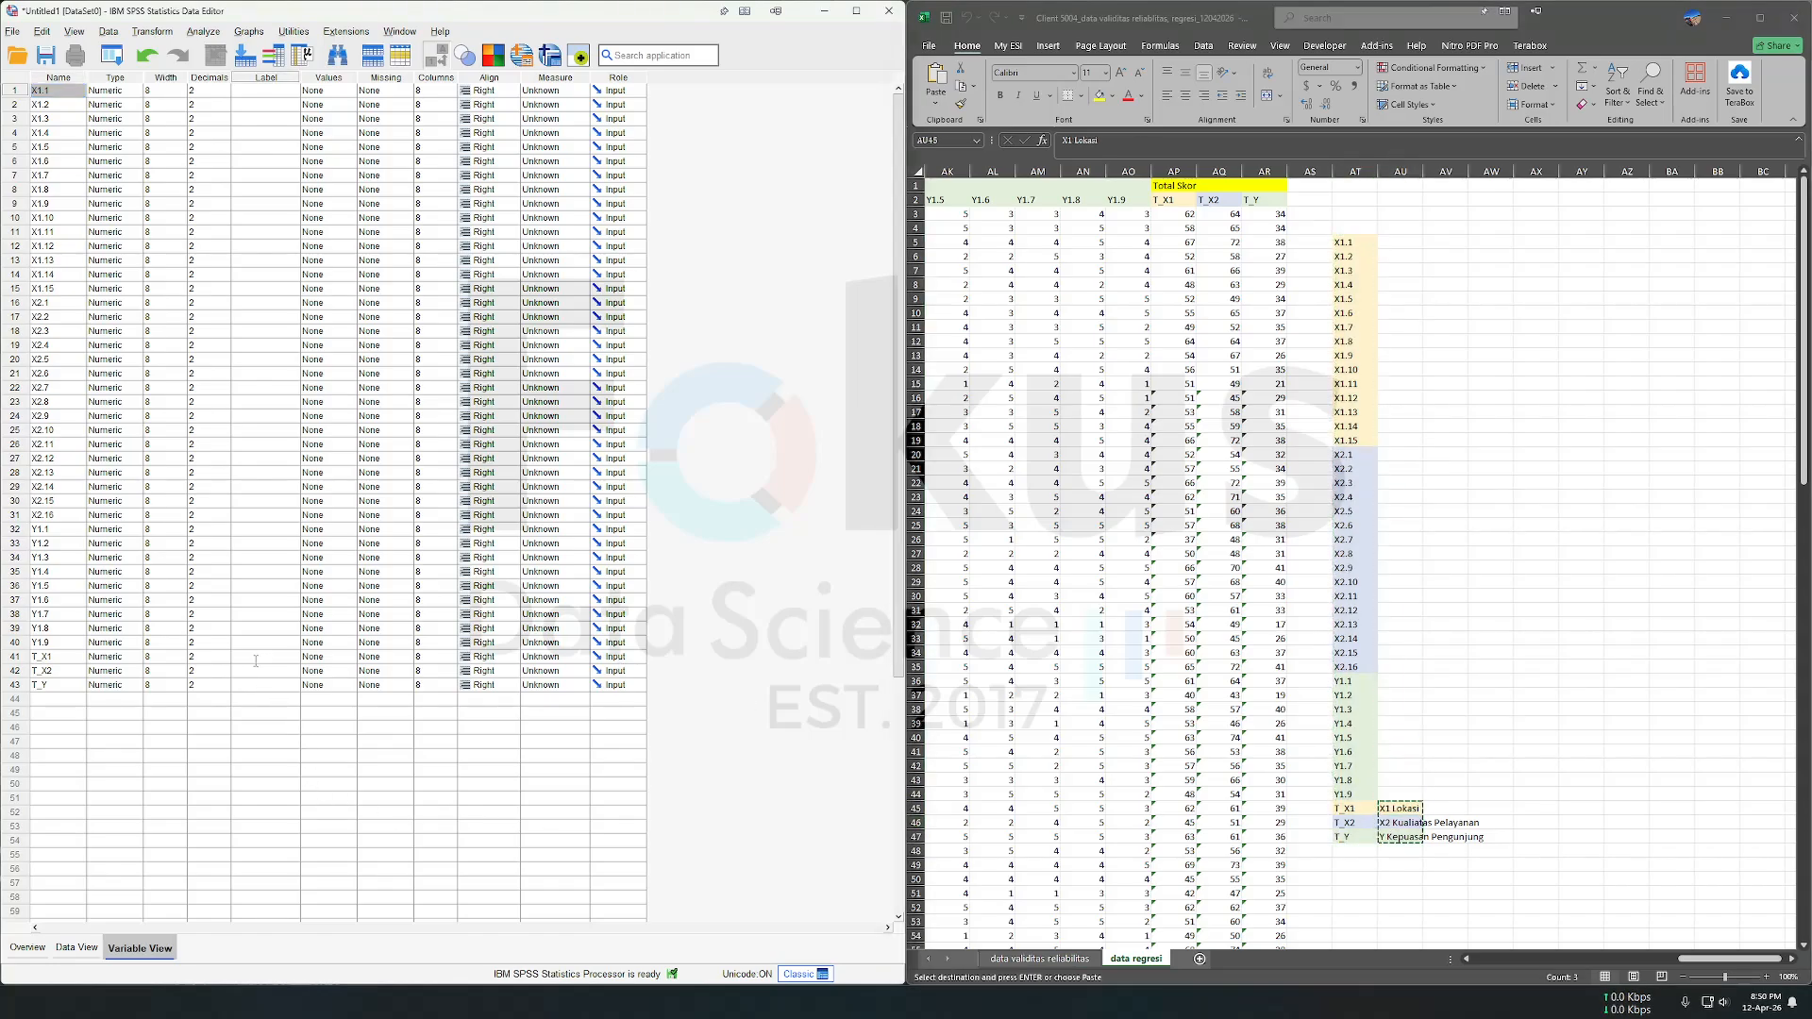
{"action": "key", "text": "ctrl+v"}
{"action": "left_click", "coordinate": [75, 947]}
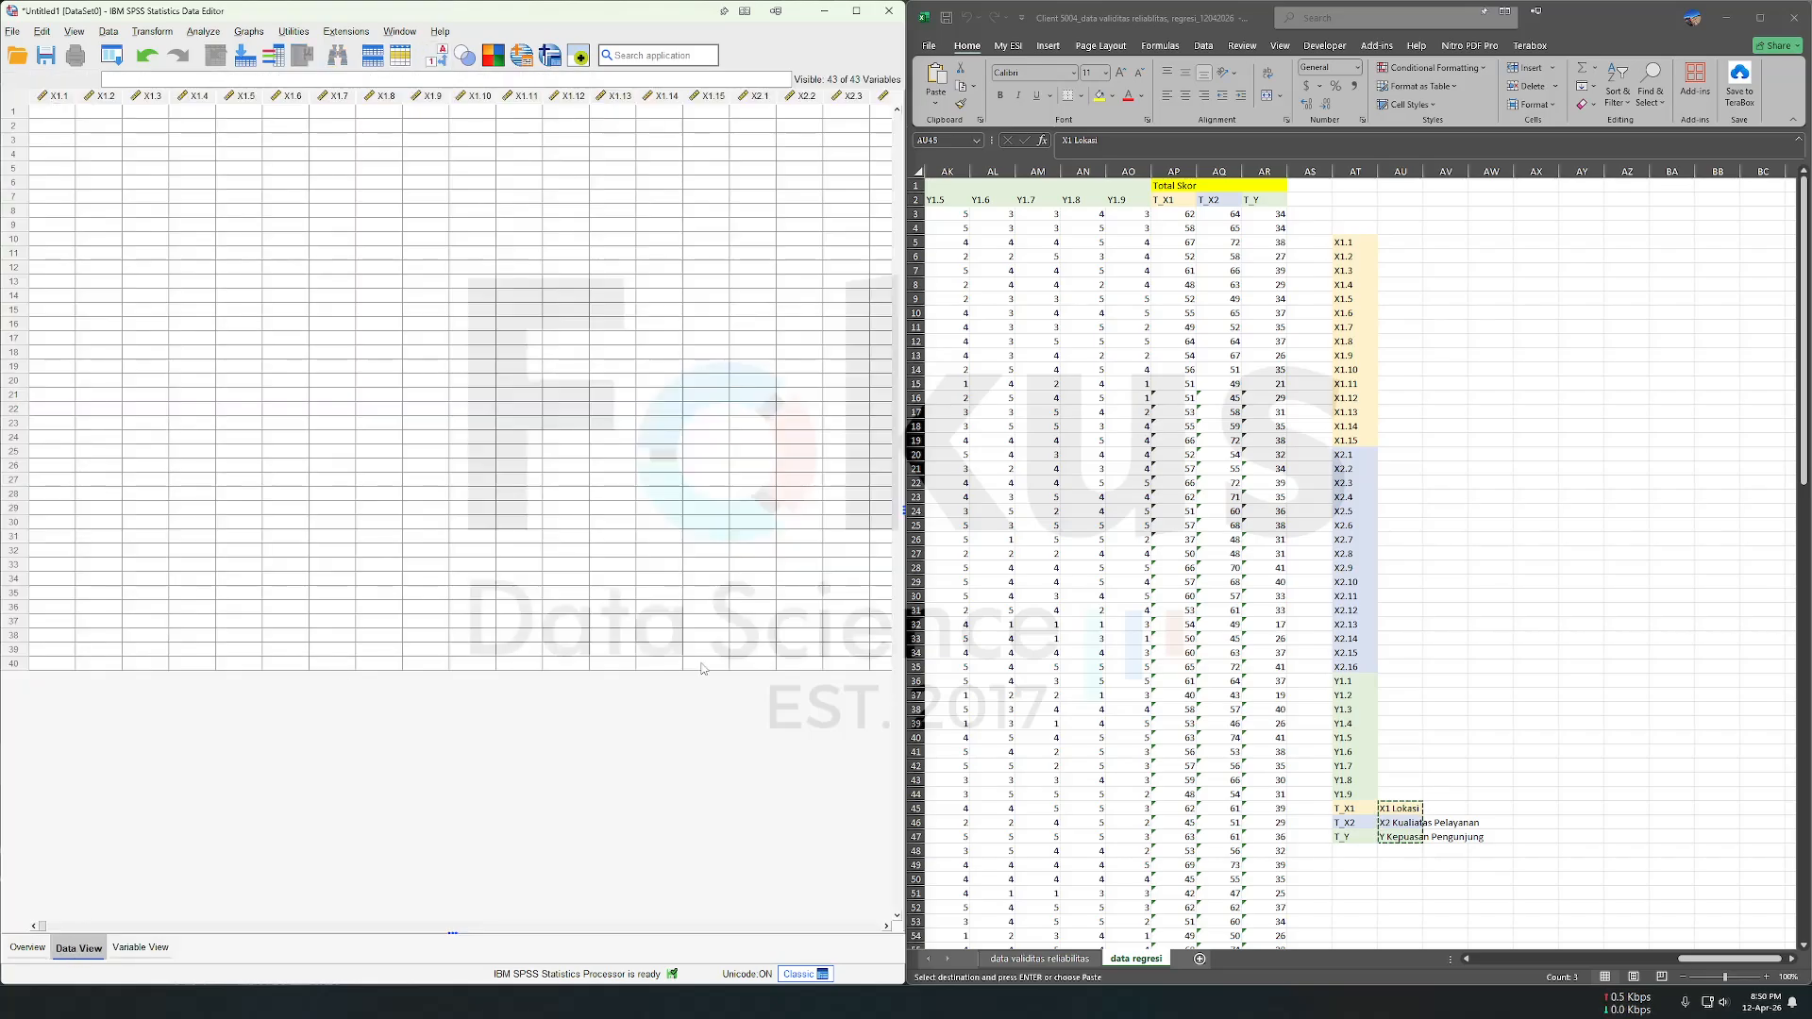
{"action": "scroll", "coordinate": [1212, 488], "scroll_direction": "left", "scroll_amount": 7}
{"action": "scroll", "coordinate": [1212, 488], "scroll_direction": "left", "scroll_amount": 5}
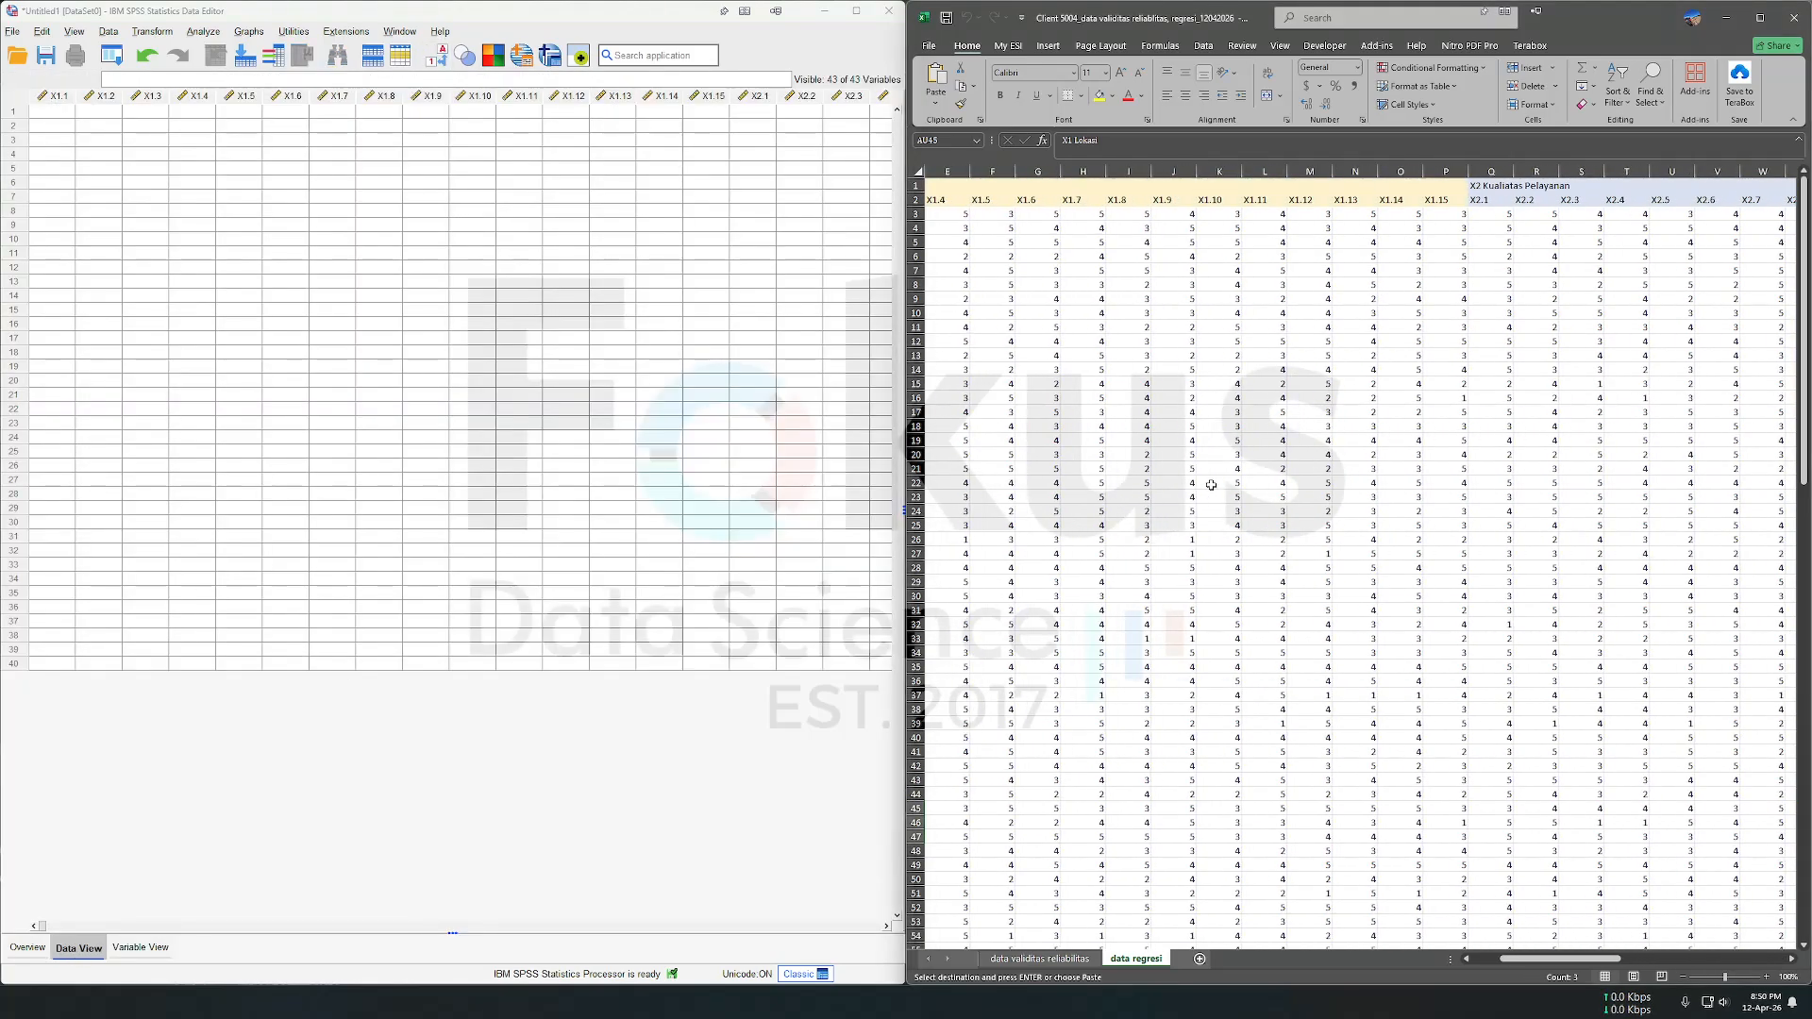
{"action": "left_click", "coordinate": [1015, 215]}
{"action": "left_click_drag", "start_coordinate": [1019, 218], "coordinate": [1392, 222]}
{"action": "key", "text": "ctrl+shift+Down"}
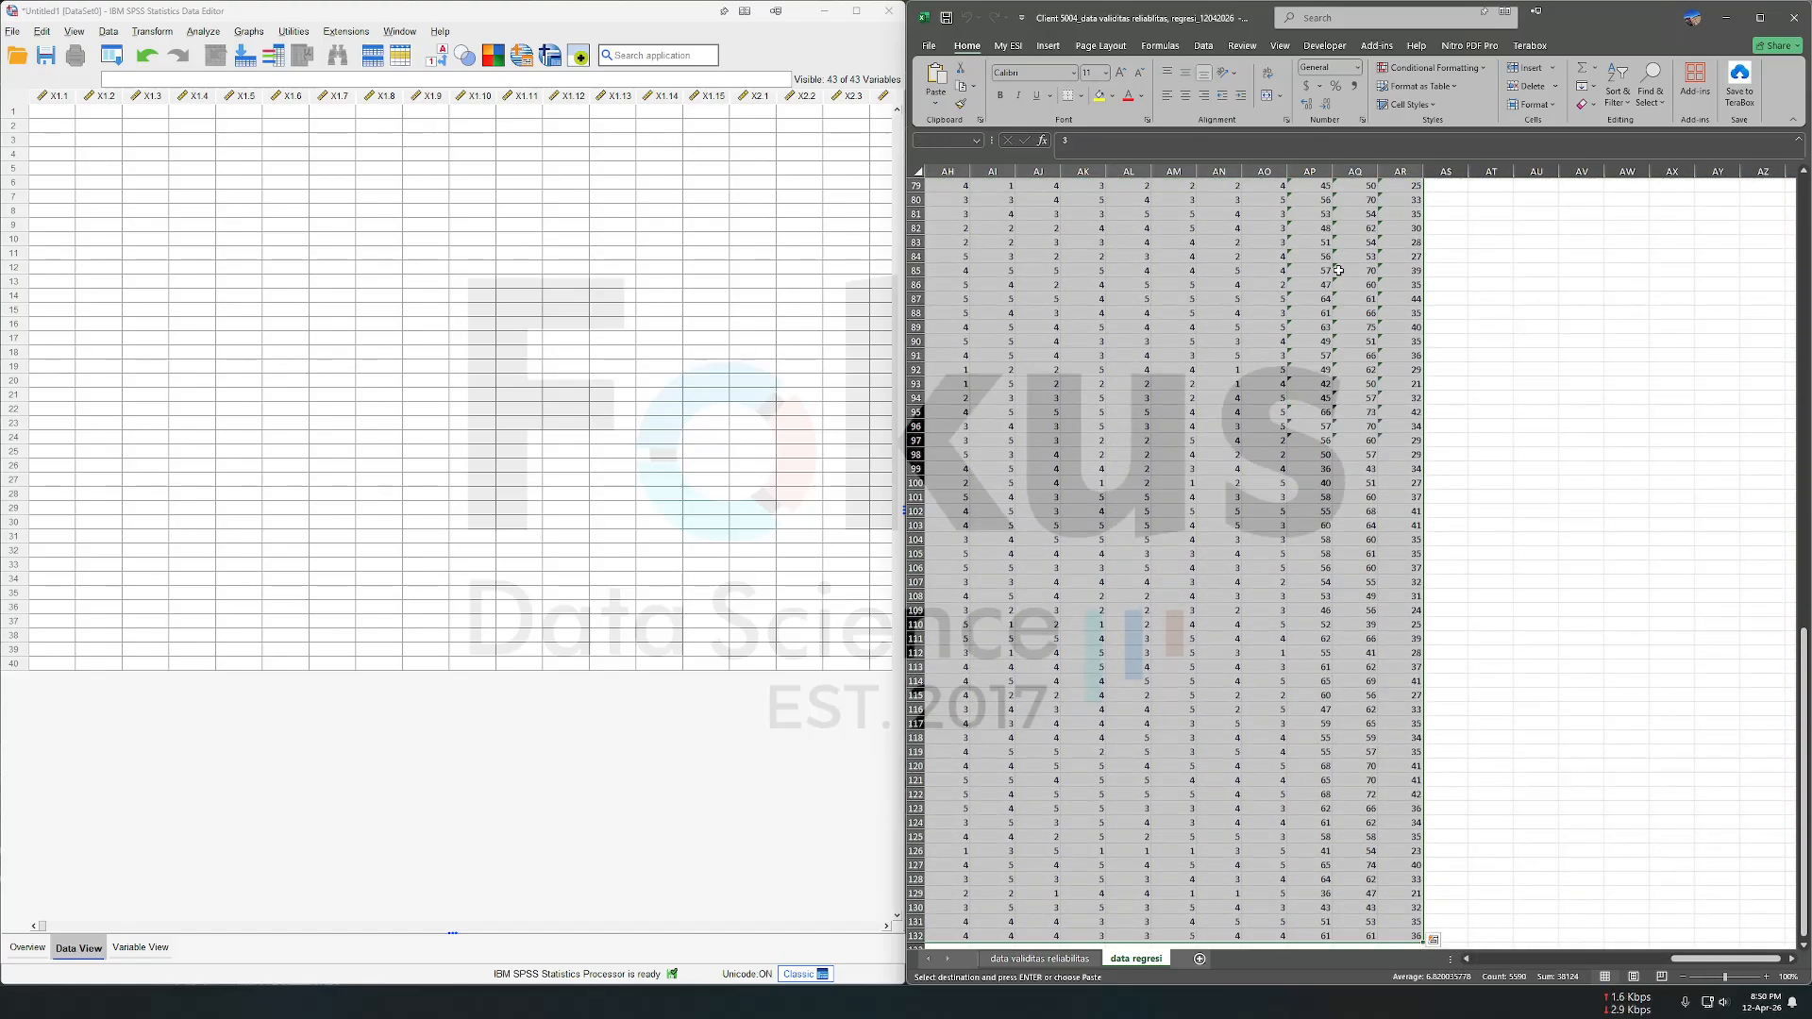
{"action": "right_click", "coordinate": [1338, 271]}
Step: Copy the responses and total scores in B3:AR32 of the data validitas reliabilitas sheet into the SPSS data grid, starting at X1.1 in row 1
{"action": "left_click", "coordinate": [1058, 963]}
{"action": "left_click", "coordinate": [1059, 959]}
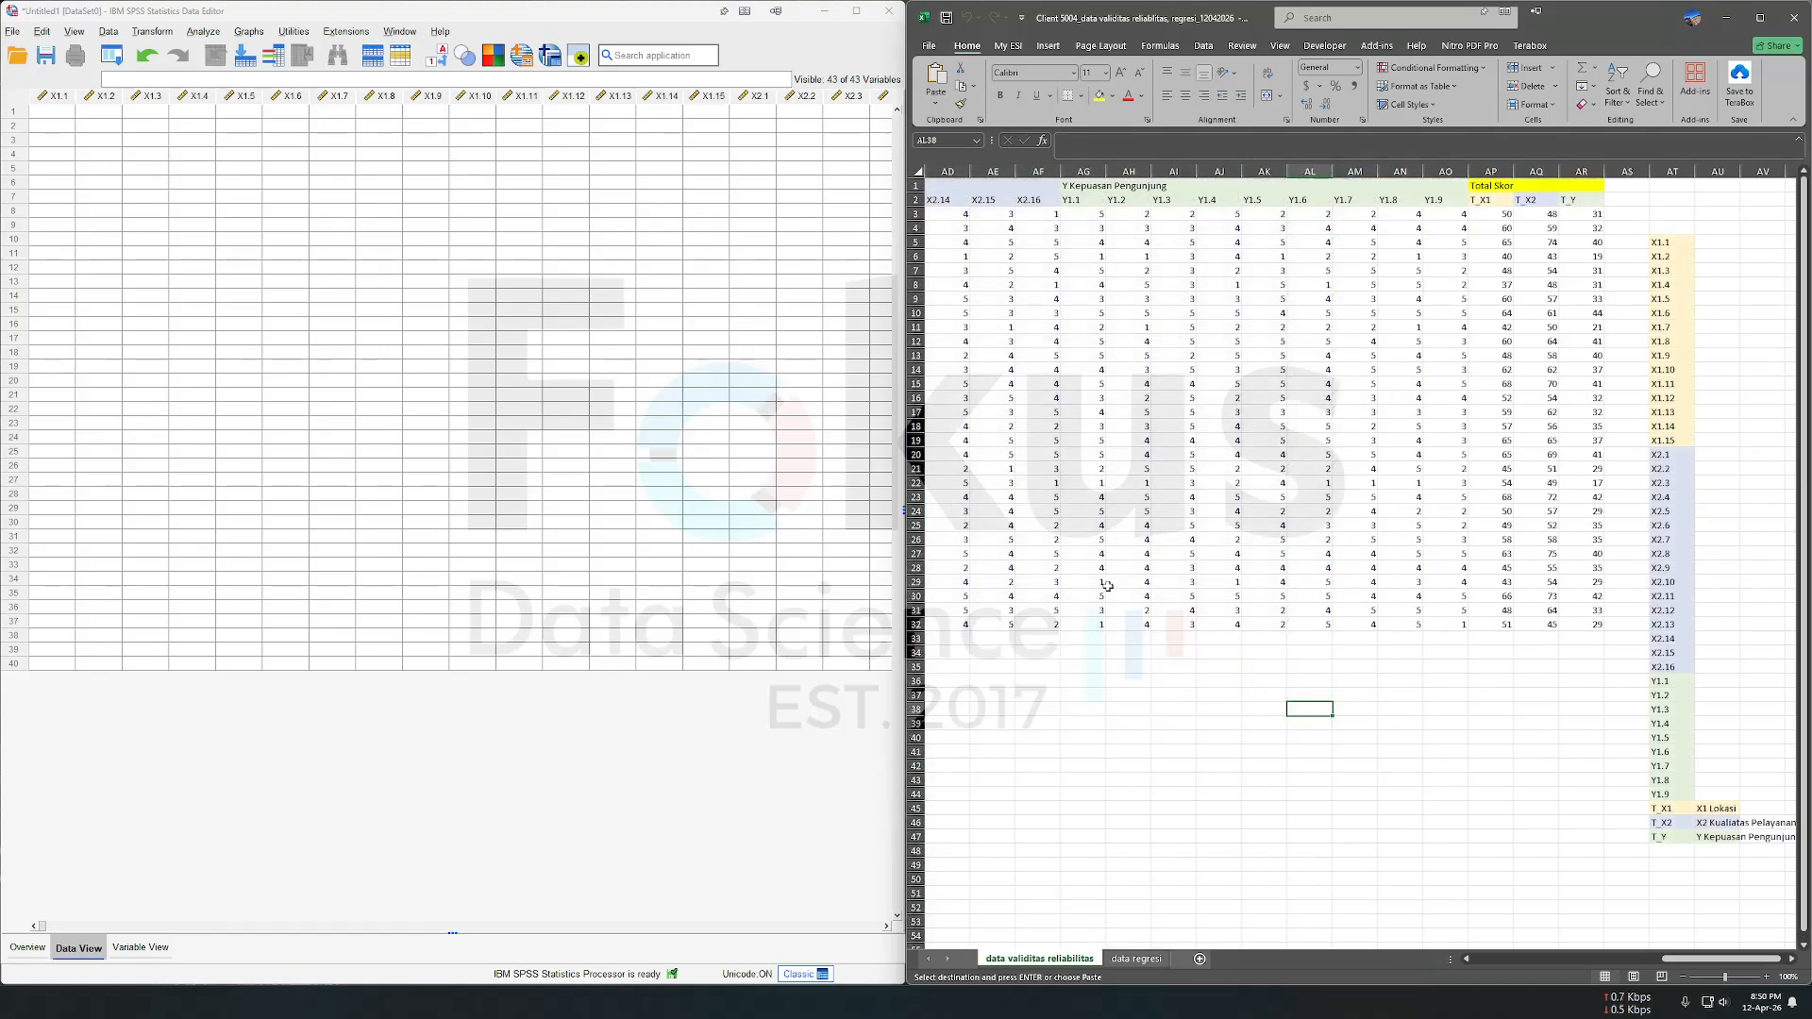
{"action": "scroll", "coordinate": [1095, 582], "scroll_direction": "left", "scroll_amount": 10}
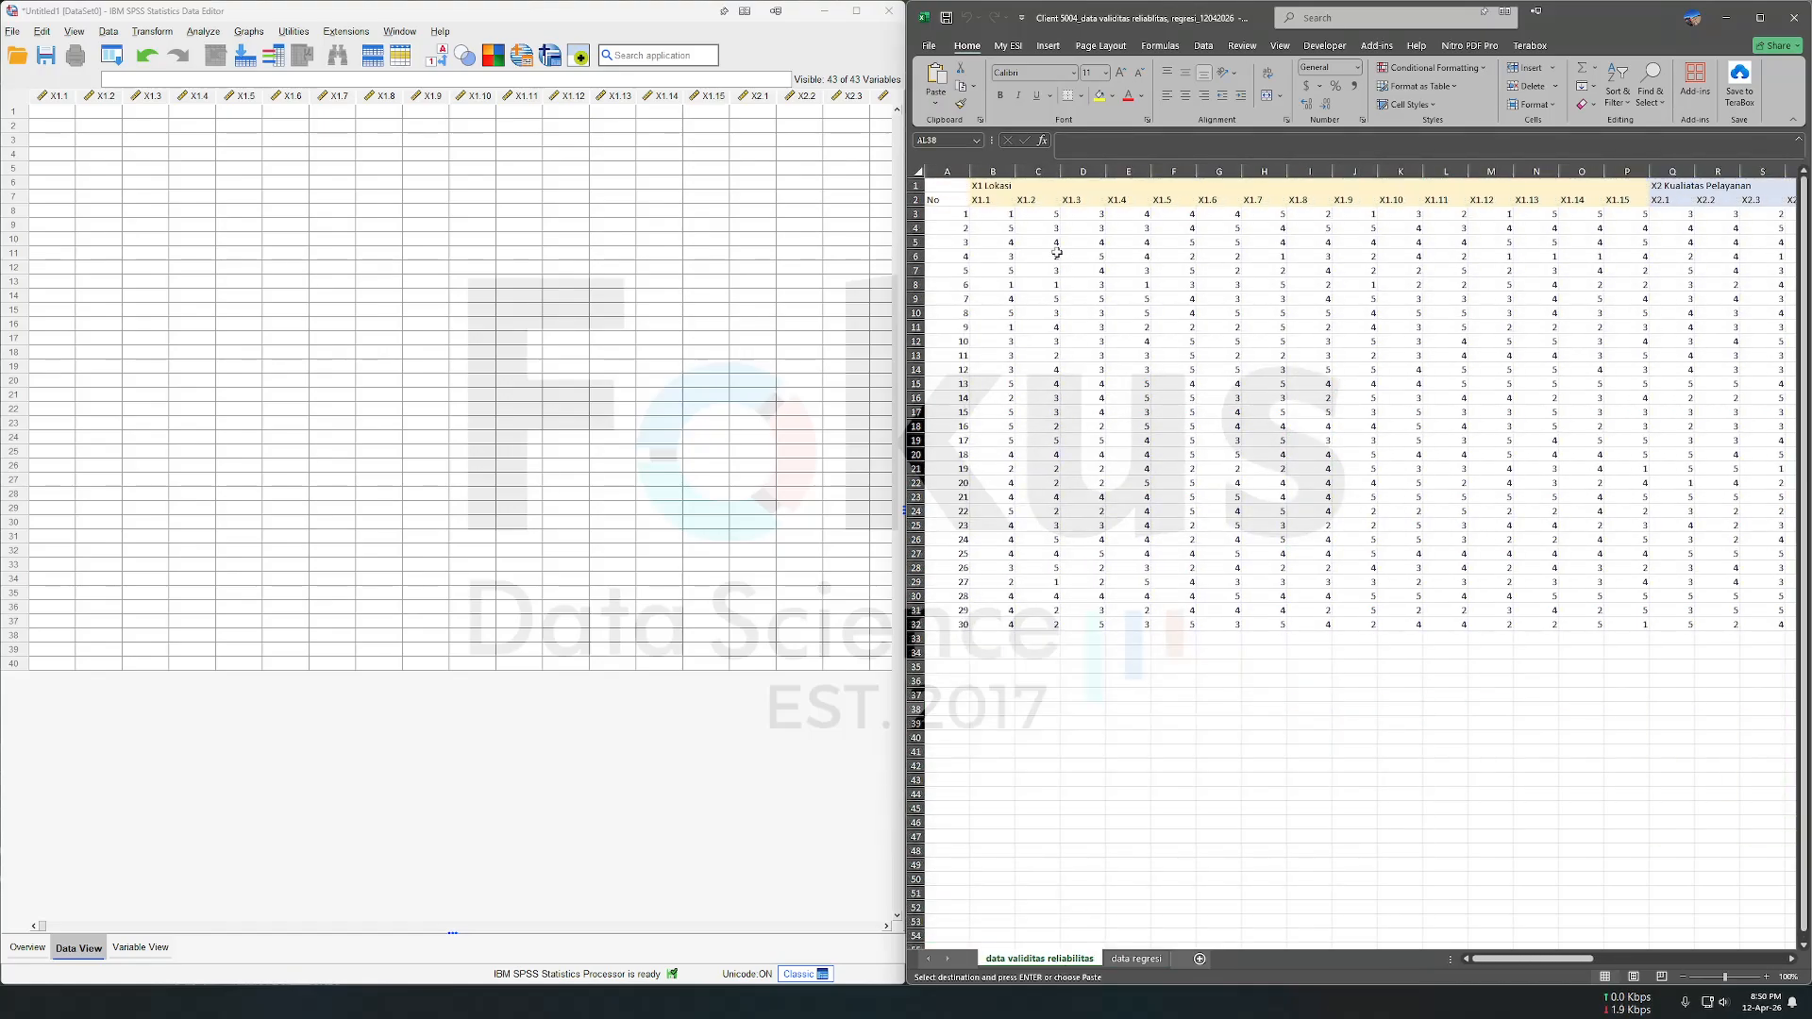
{"action": "left_click", "coordinate": [992, 214]}
{"action": "scroll", "coordinate": [1486, 517], "scroll_direction": "right", "scroll_amount": 9}
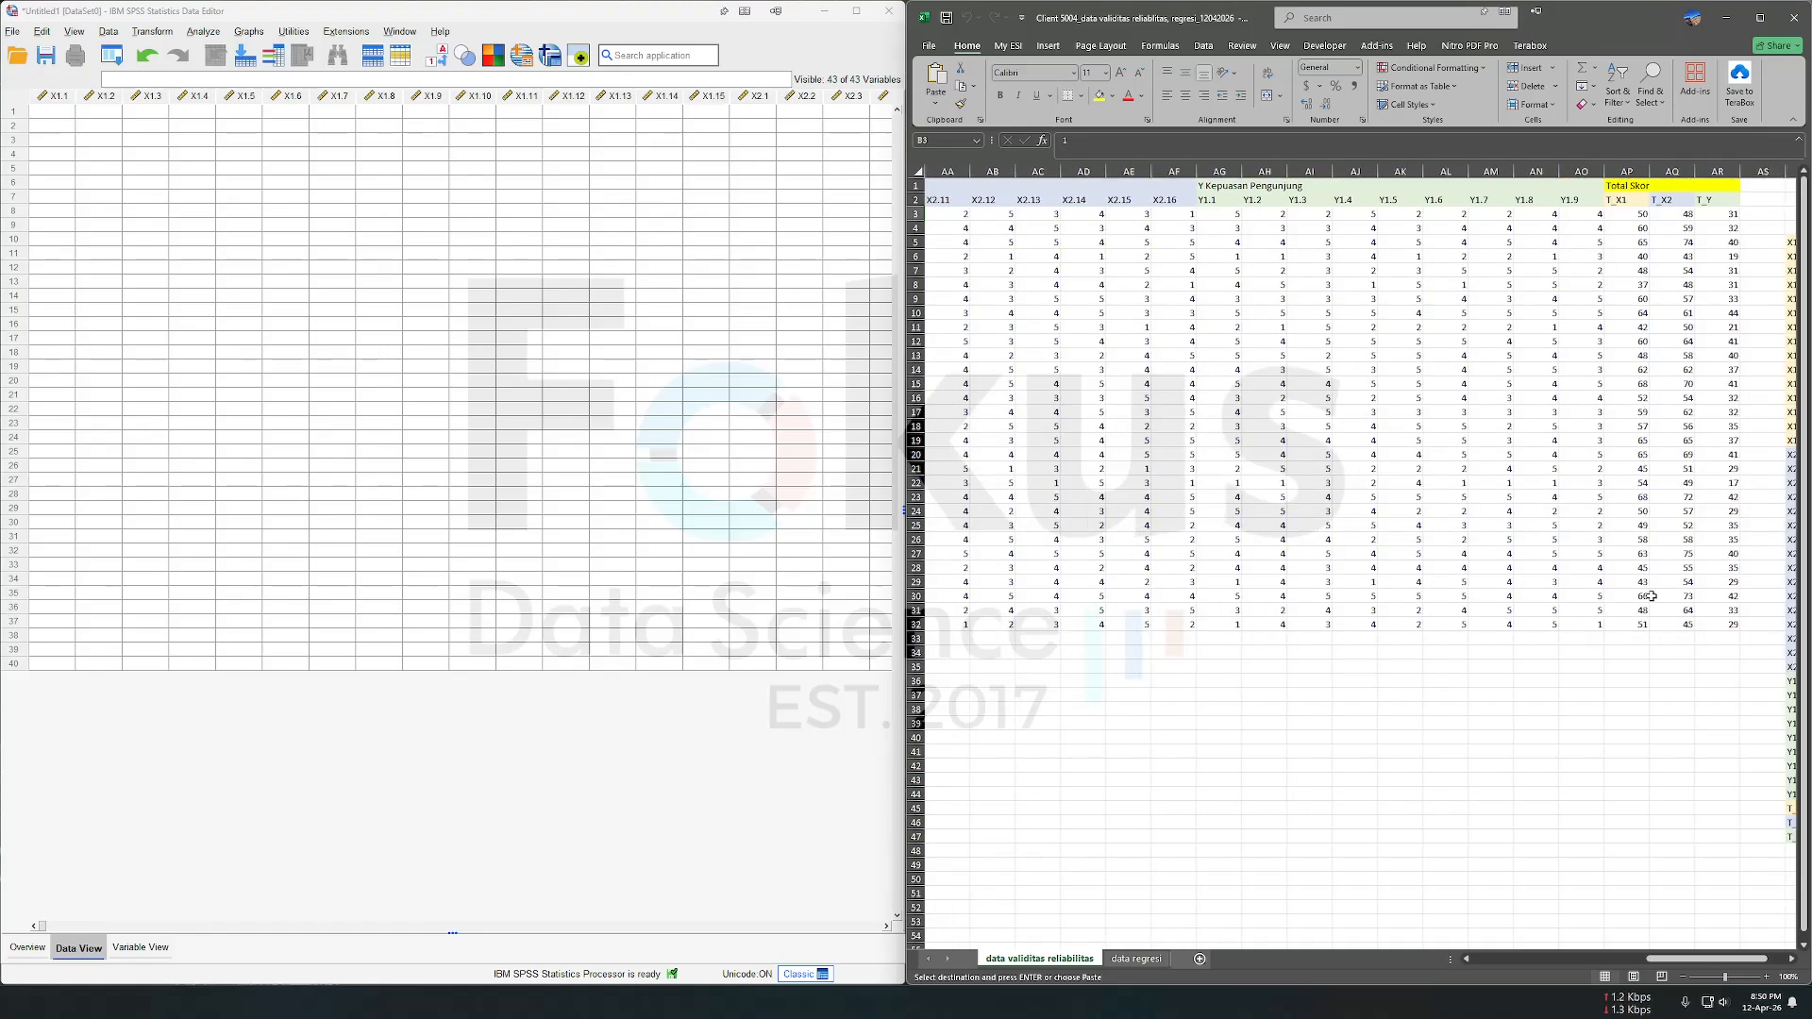
{"action": "left_click", "coordinate": [1732, 621], "text": "shift"}
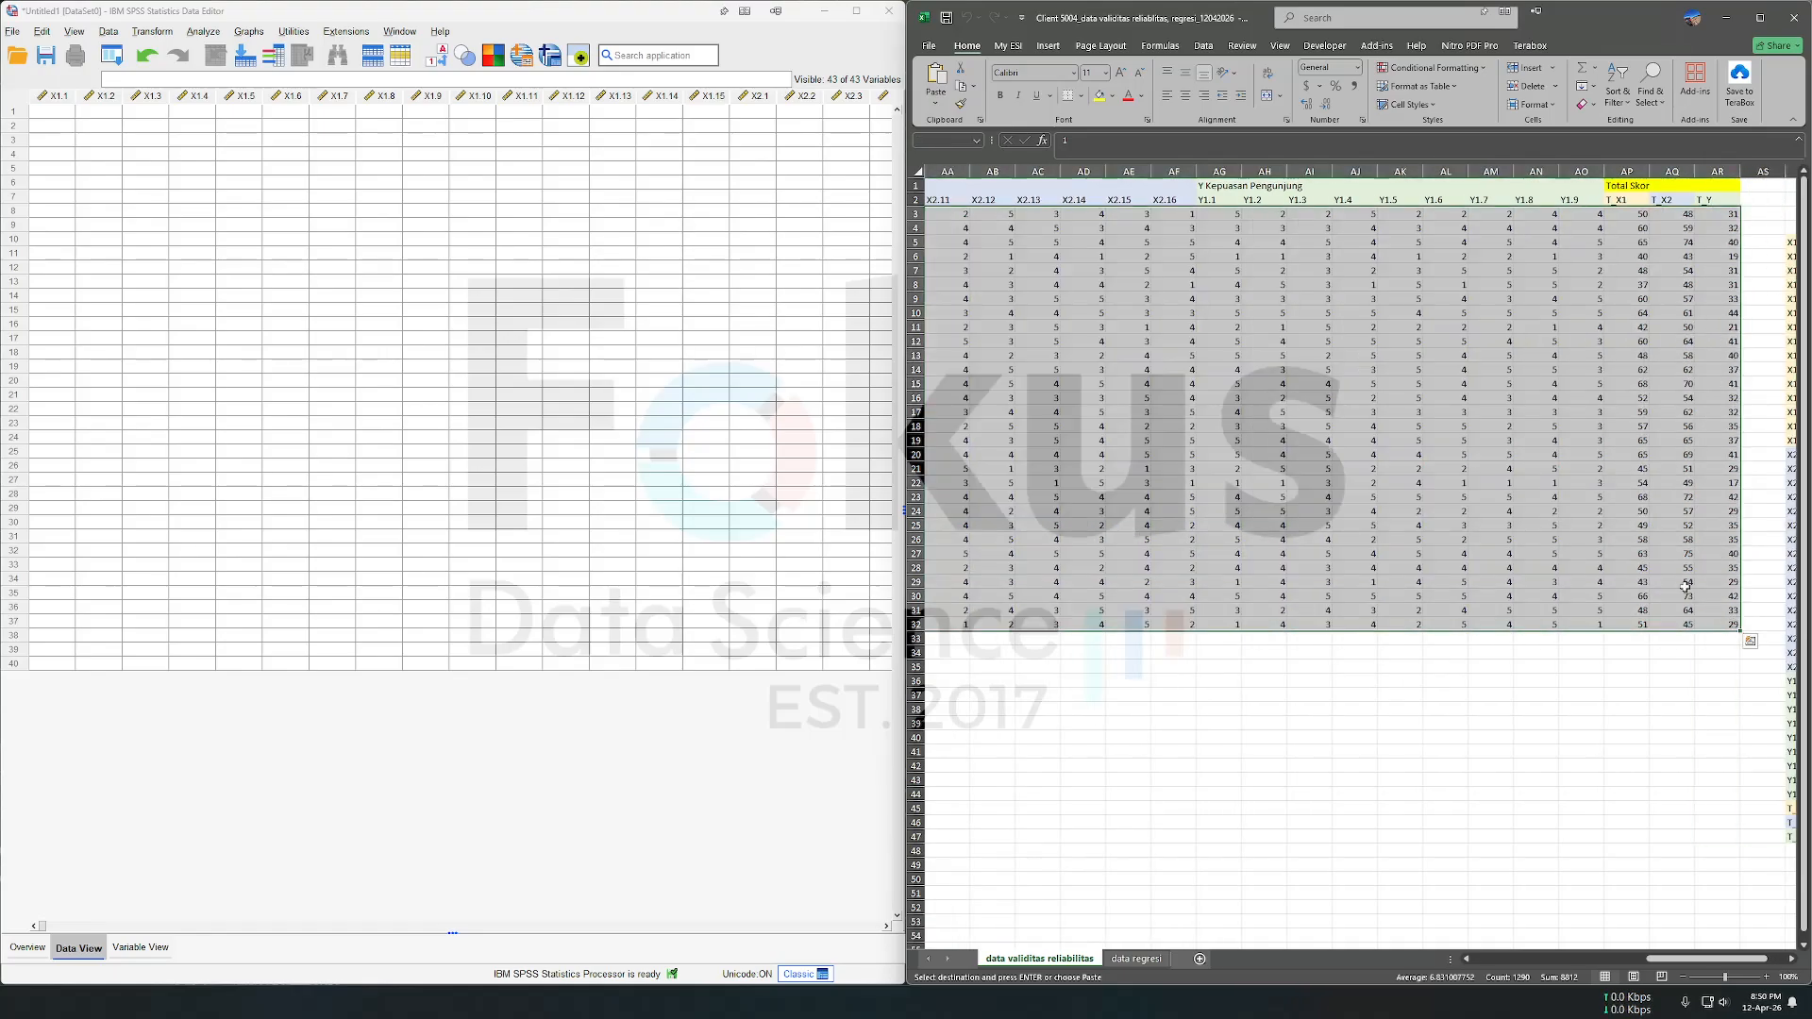
{"action": "left_click", "coordinate": [44, 113]}
{"action": "key", "text": "ctrl+v"}
{"action": "scroll", "coordinate": [305, 457], "scroll_direction": "right", "scroll_amount": 10}
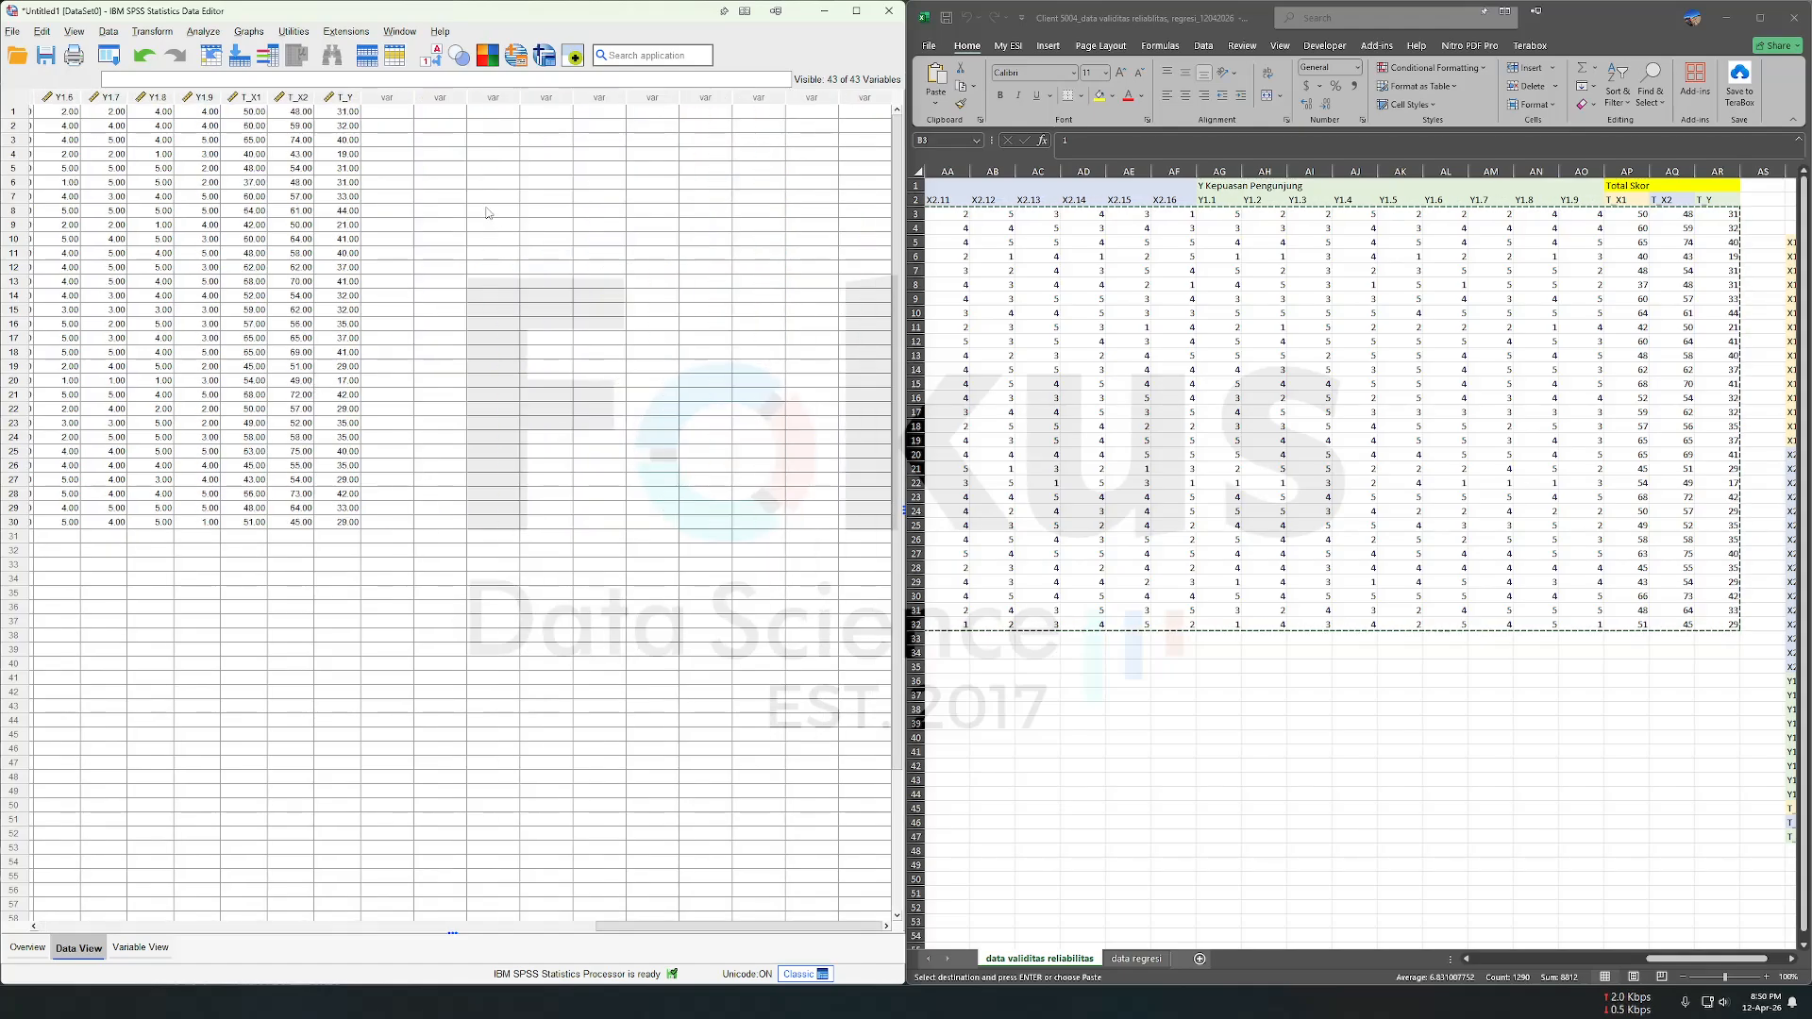
Step: Run a two-tailed Pearson bivariate correlation on items X1.1 to X1.15 together with the total X1 Lokasi [T_X1]
{"action": "left_click", "coordinate": [203, 31]}
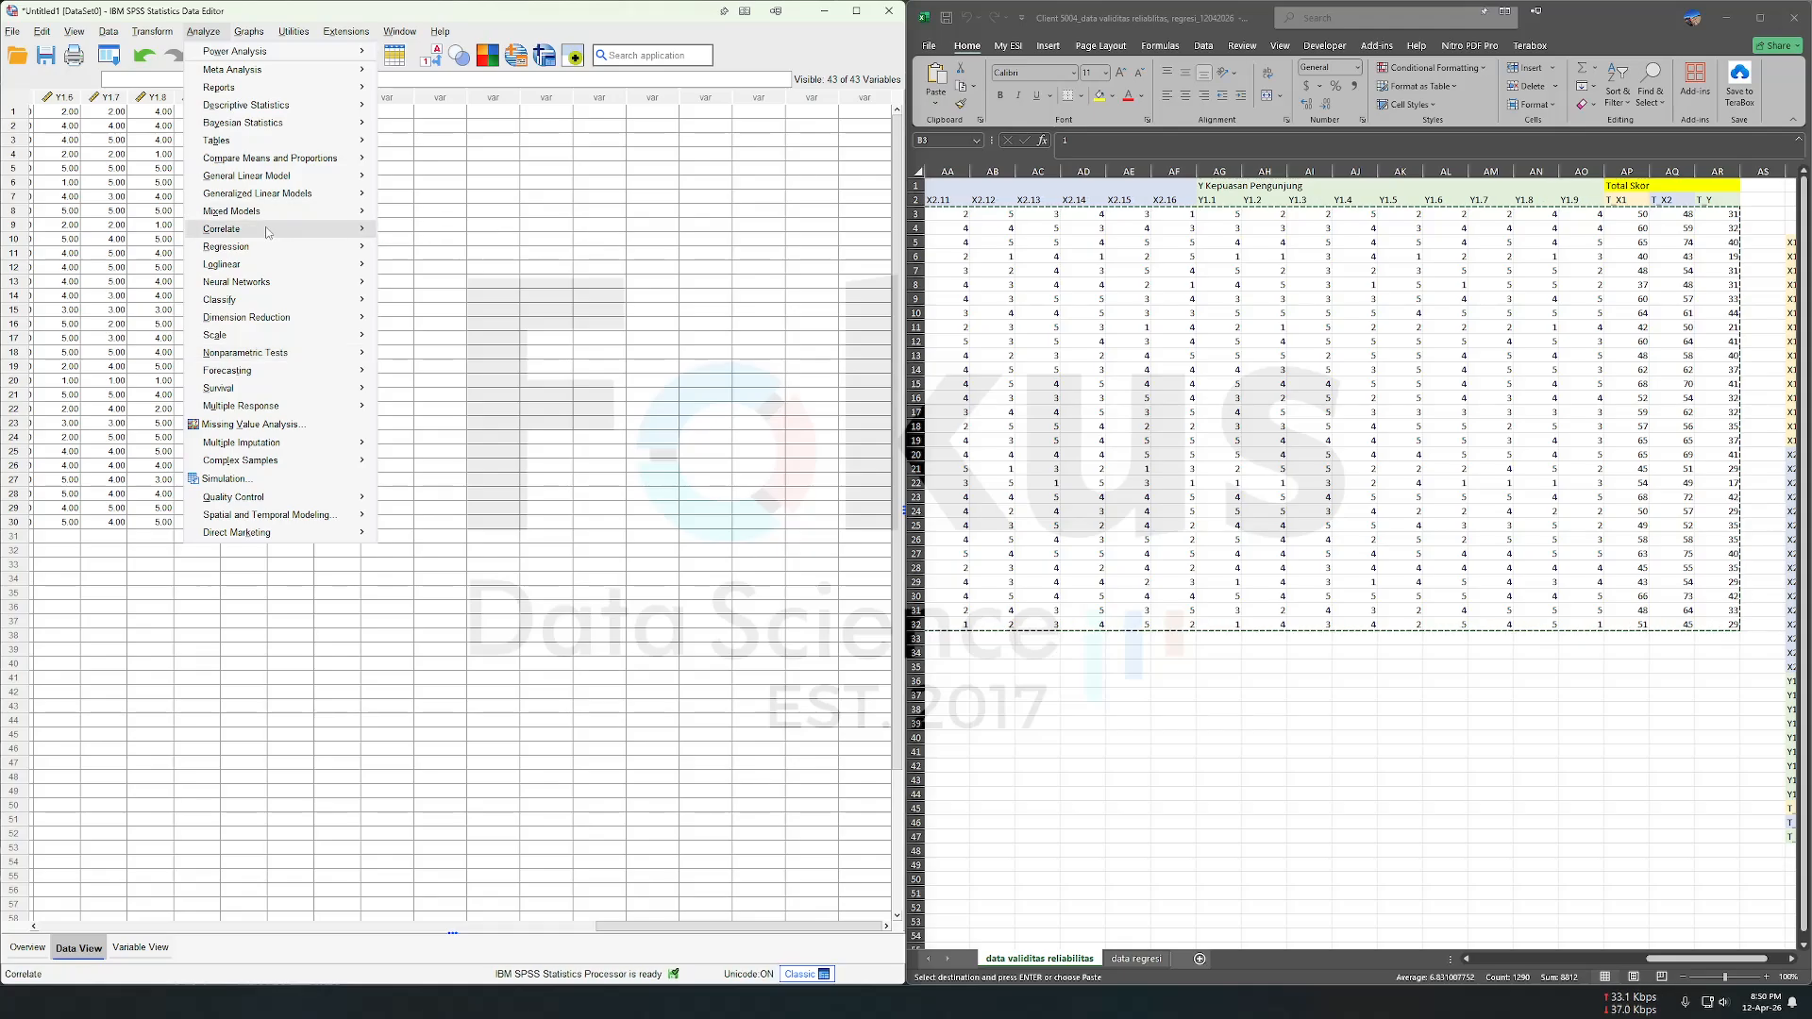
{"action": "mouse_move", "coordinate": [271, 229]}
{"action": "left_click", "coordinate": [423, 236]}
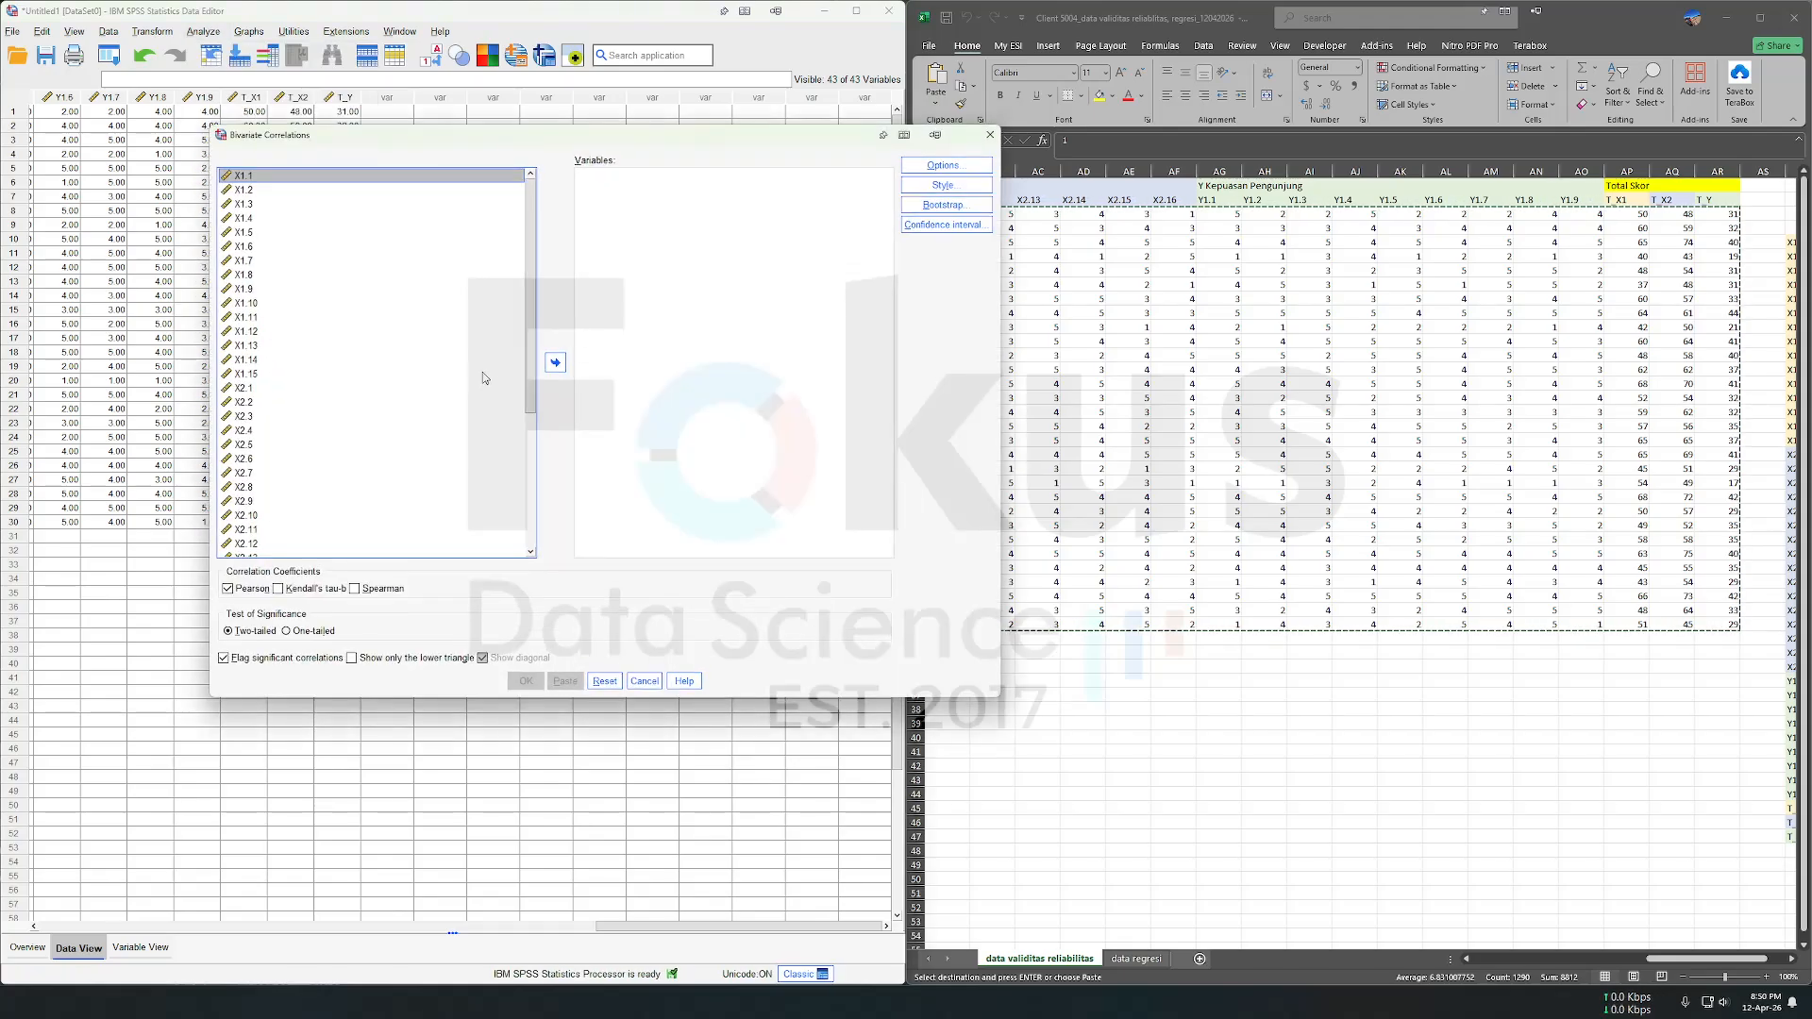
{"action": "left_click", "coordinate": [304, 376], "text": "shift"}
{"action": "scroll", "coordinate": [320, 424], "scroll_direction": "down", "scroll_amount": 5}
{"action": "left_click", "coordinate": [338, 524], "text": "ctrl"}
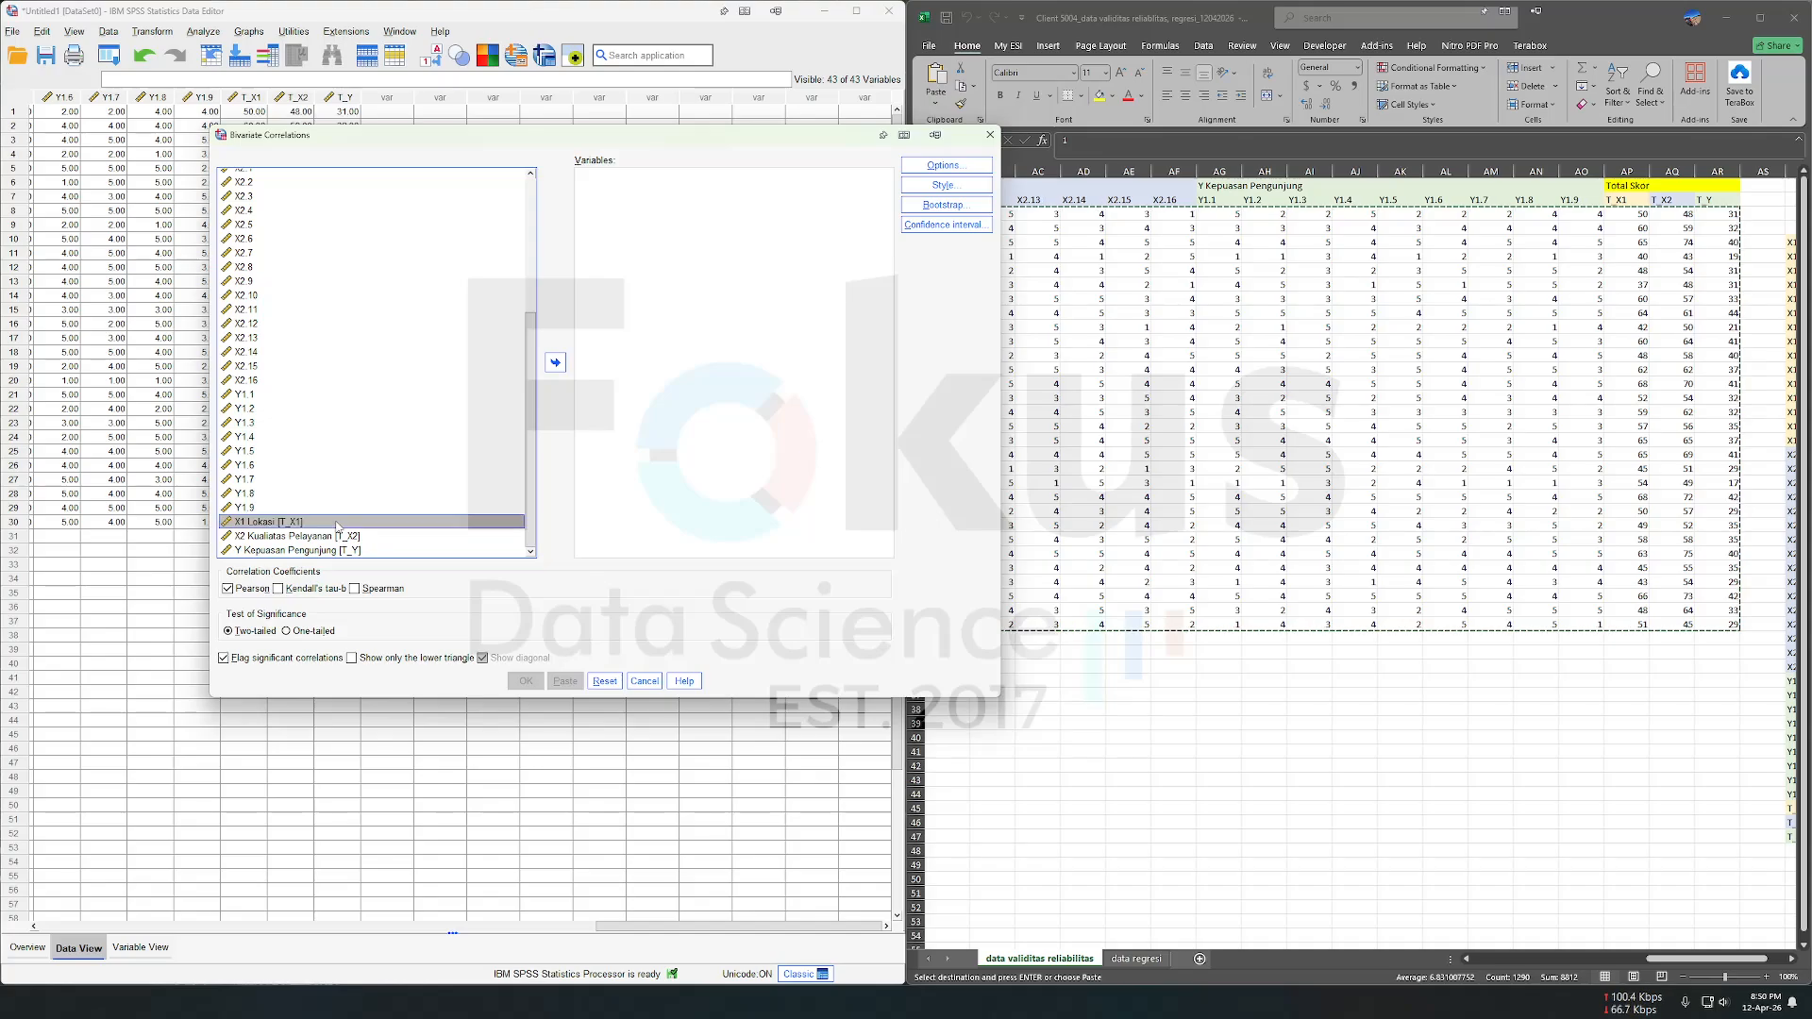
{"action": "left_click", "coordinate": [554, 361]}
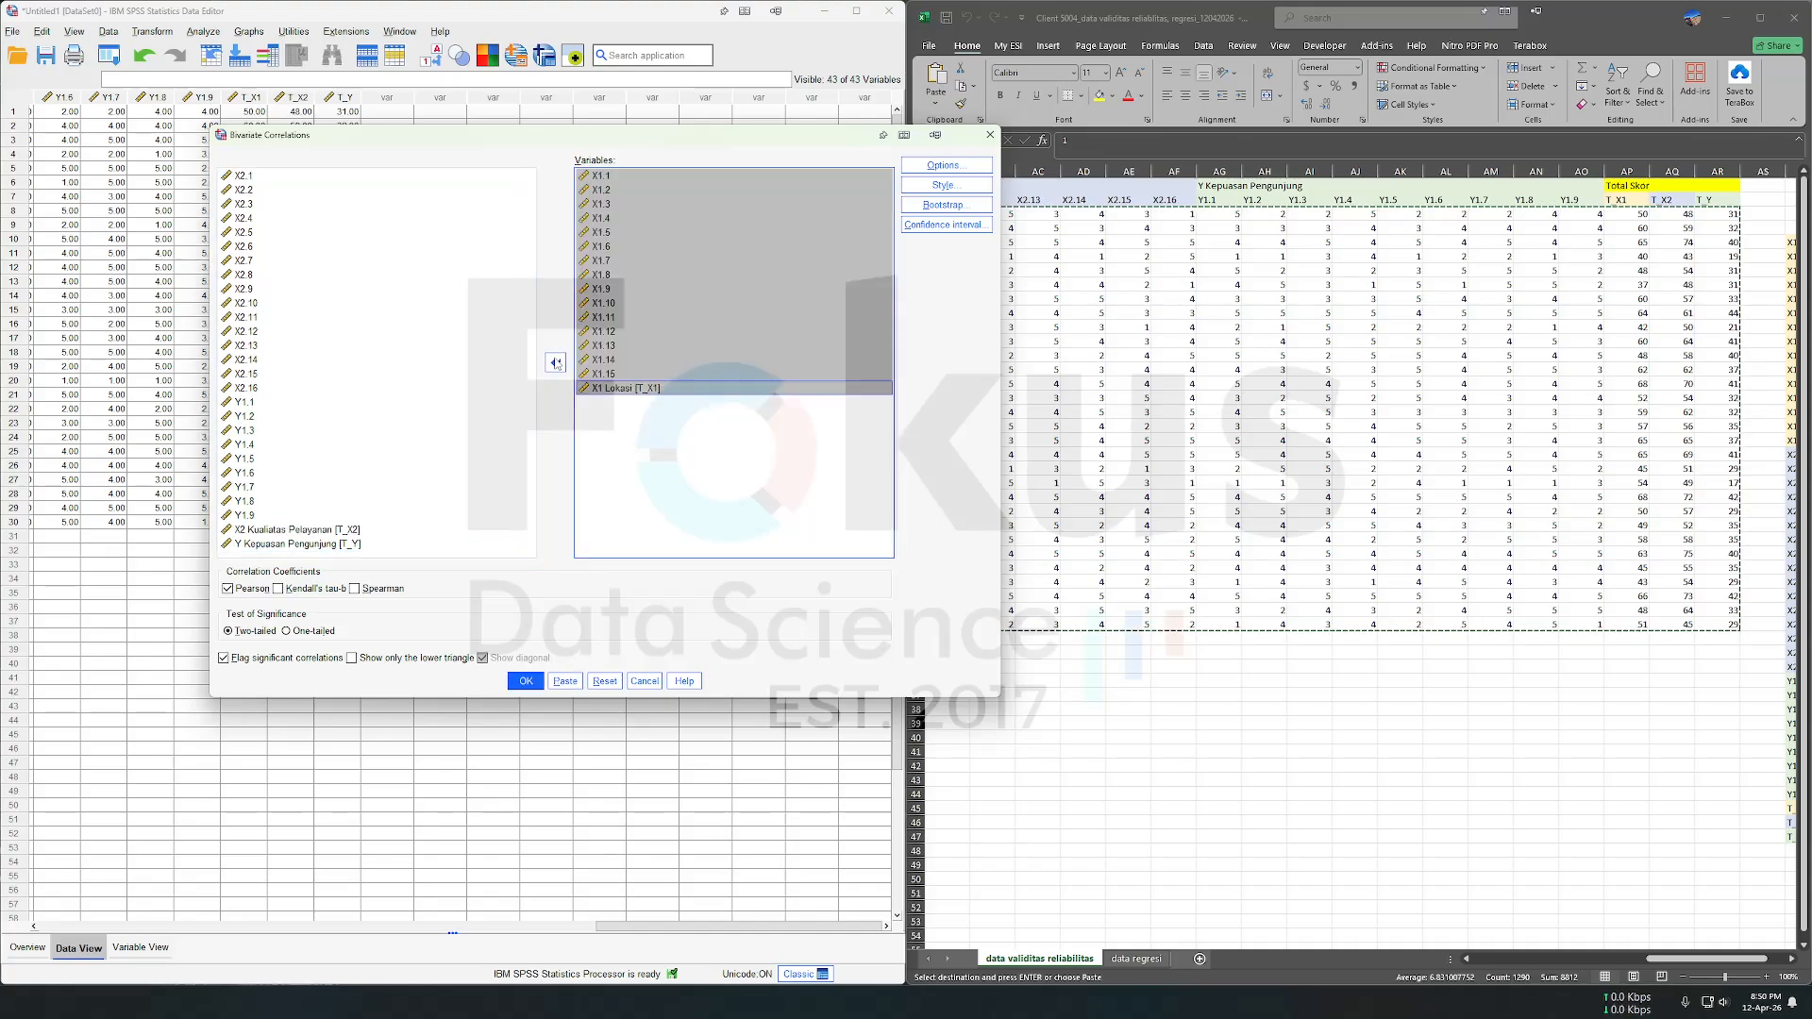
{"action": "left_click", "coordinate": [525, 681]}
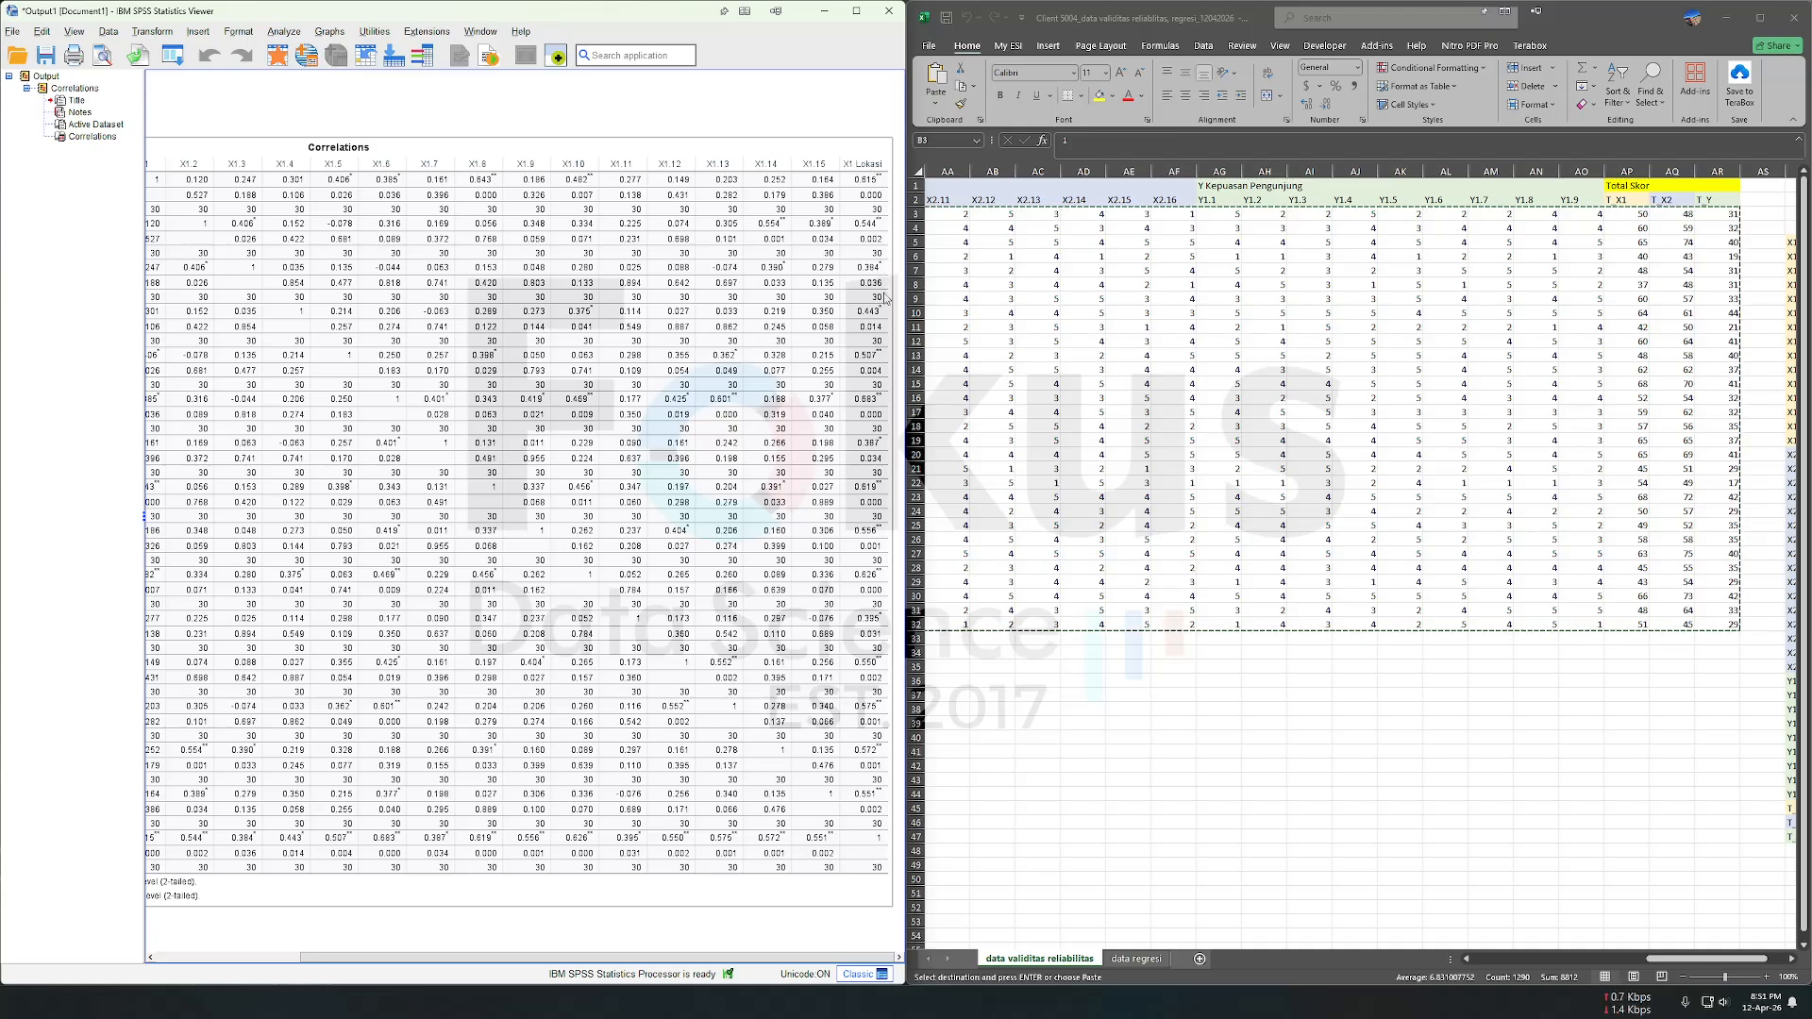
Step: Examine each X1 item's Pearson correlation and two-tailed significance against the X1 Lokasi total in the Correlations table
{"action": "scroll", "coordinate": [290, 220], "scroll_direction": "left", "scroll_amount": 3}
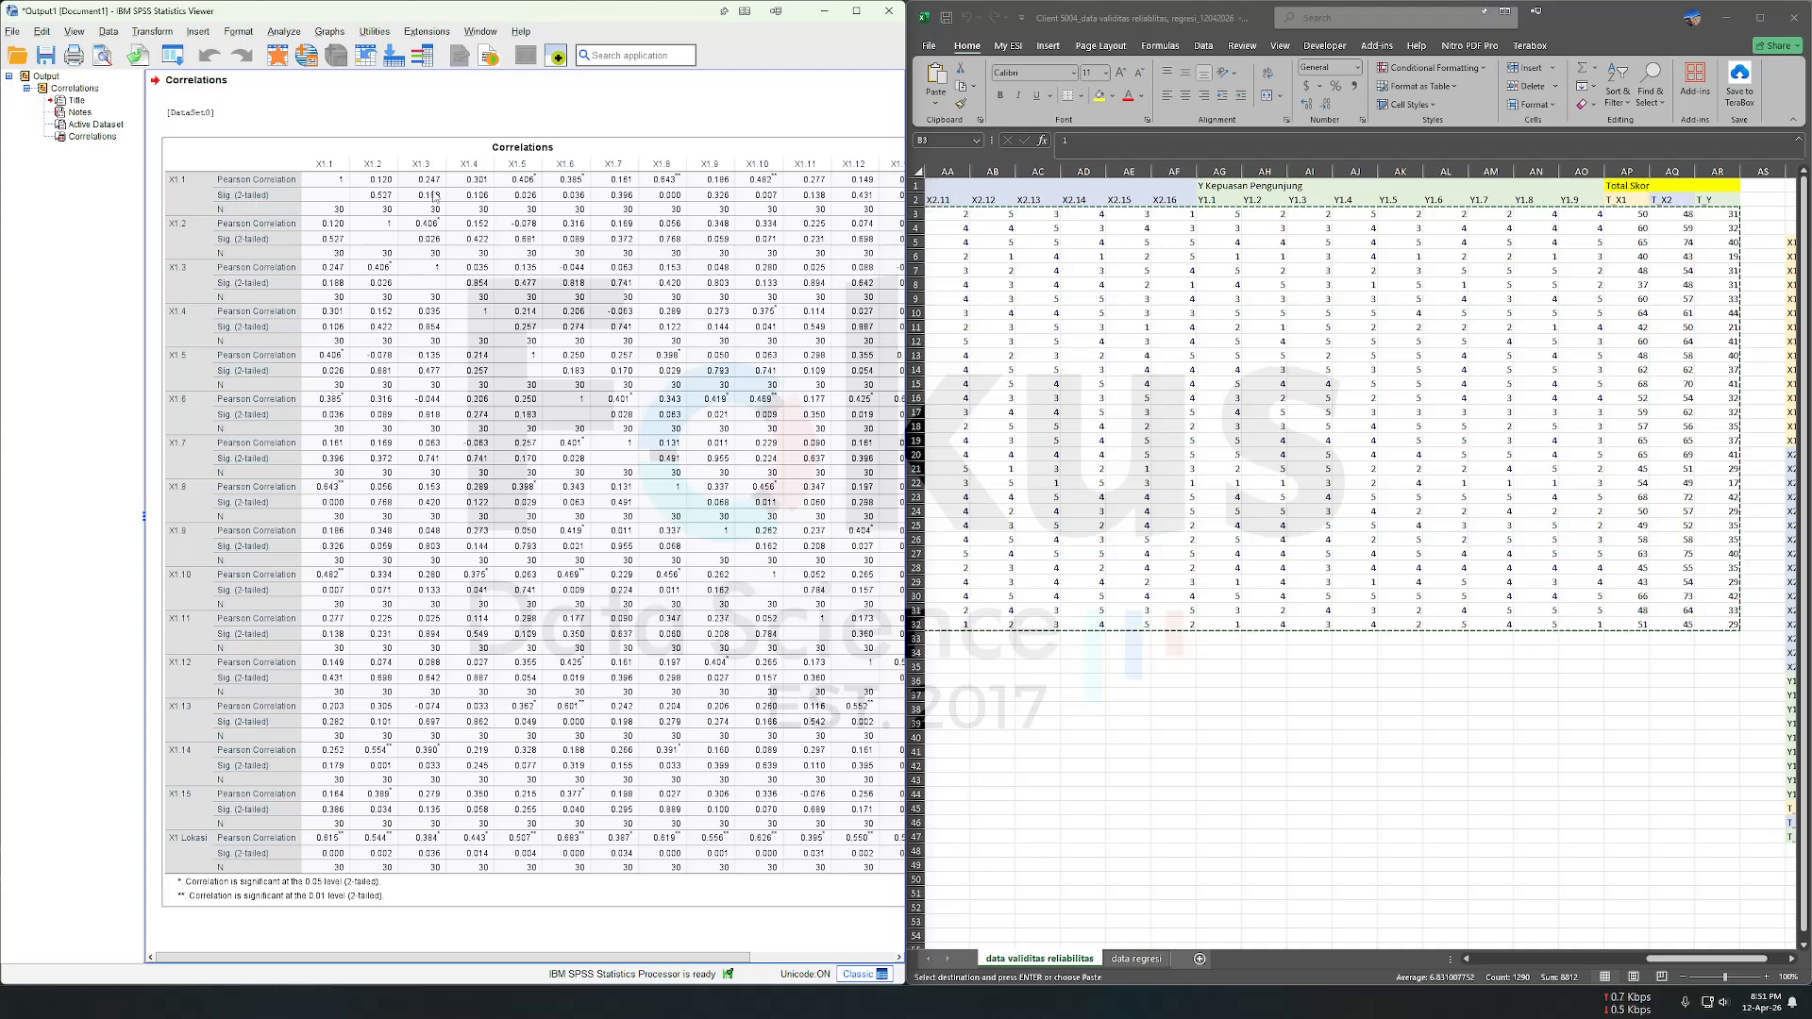
{"action": "scroll", "coordinate": [435, 198], "scroll_direction": "right", "scroll_amount": 3}
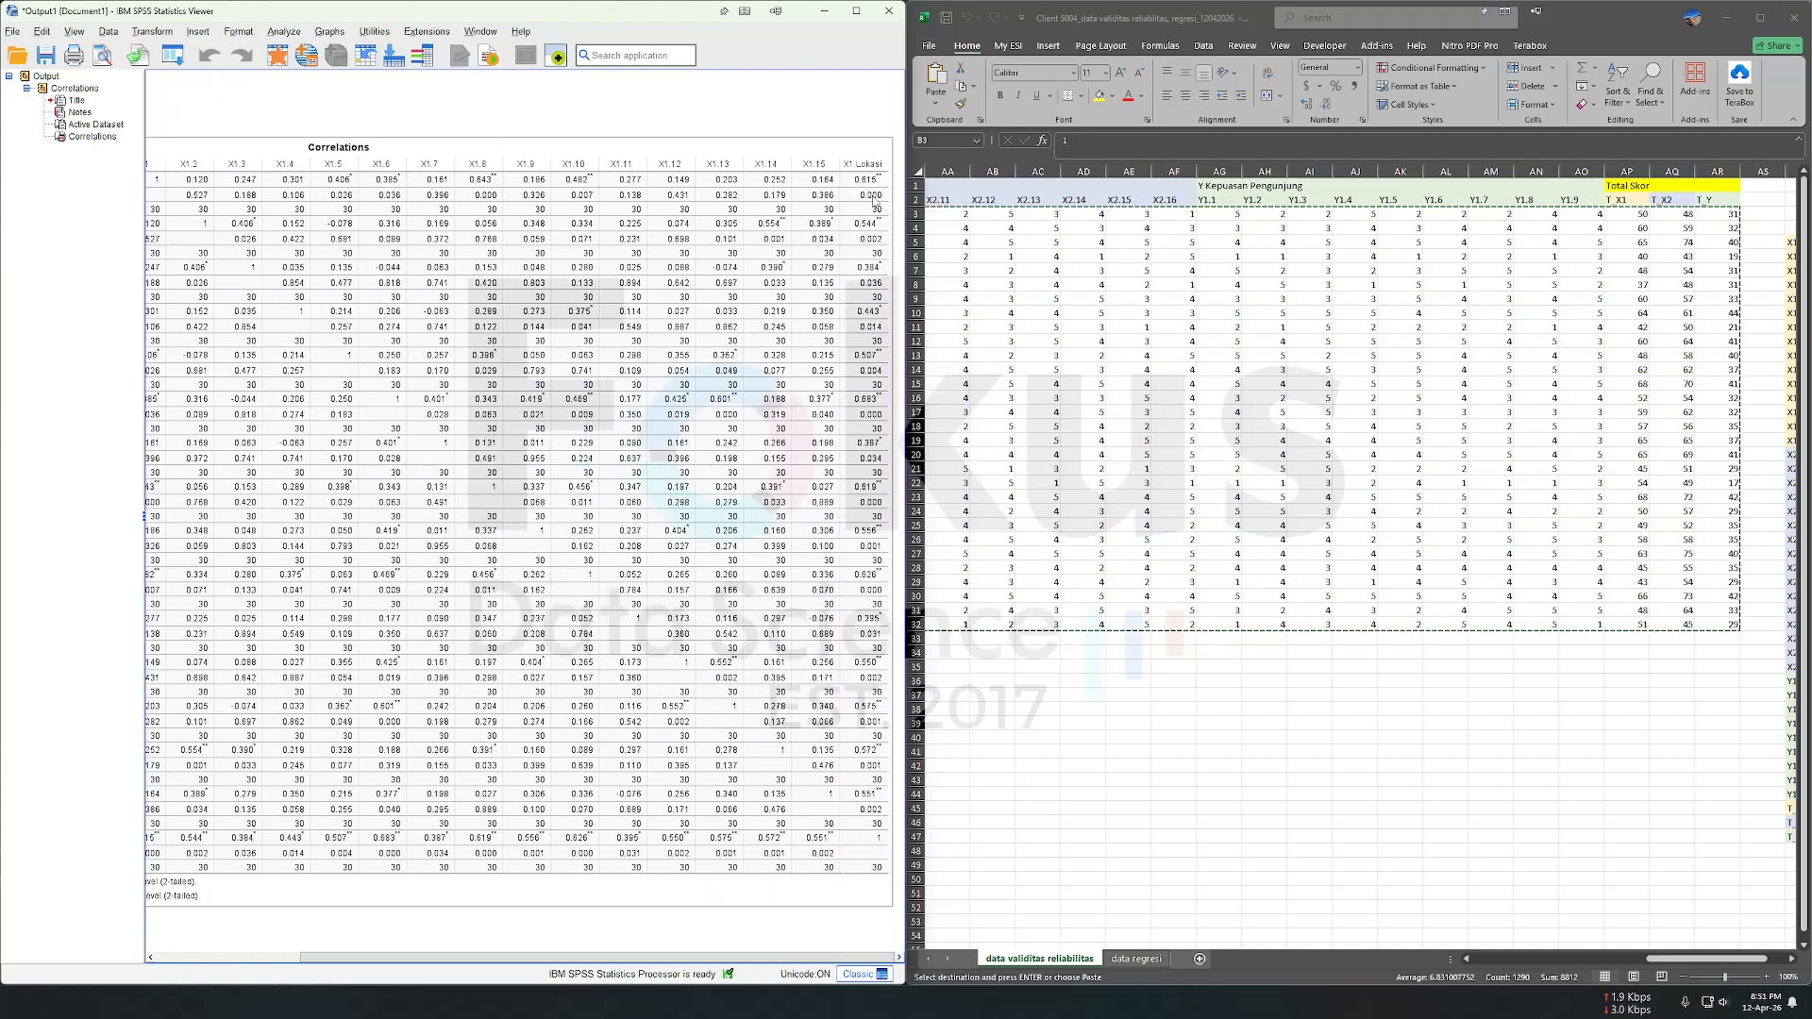
{"action": "scroll", "coordinate": [823, 205], "scroll_direction": "left", "scroll_amount": 3}
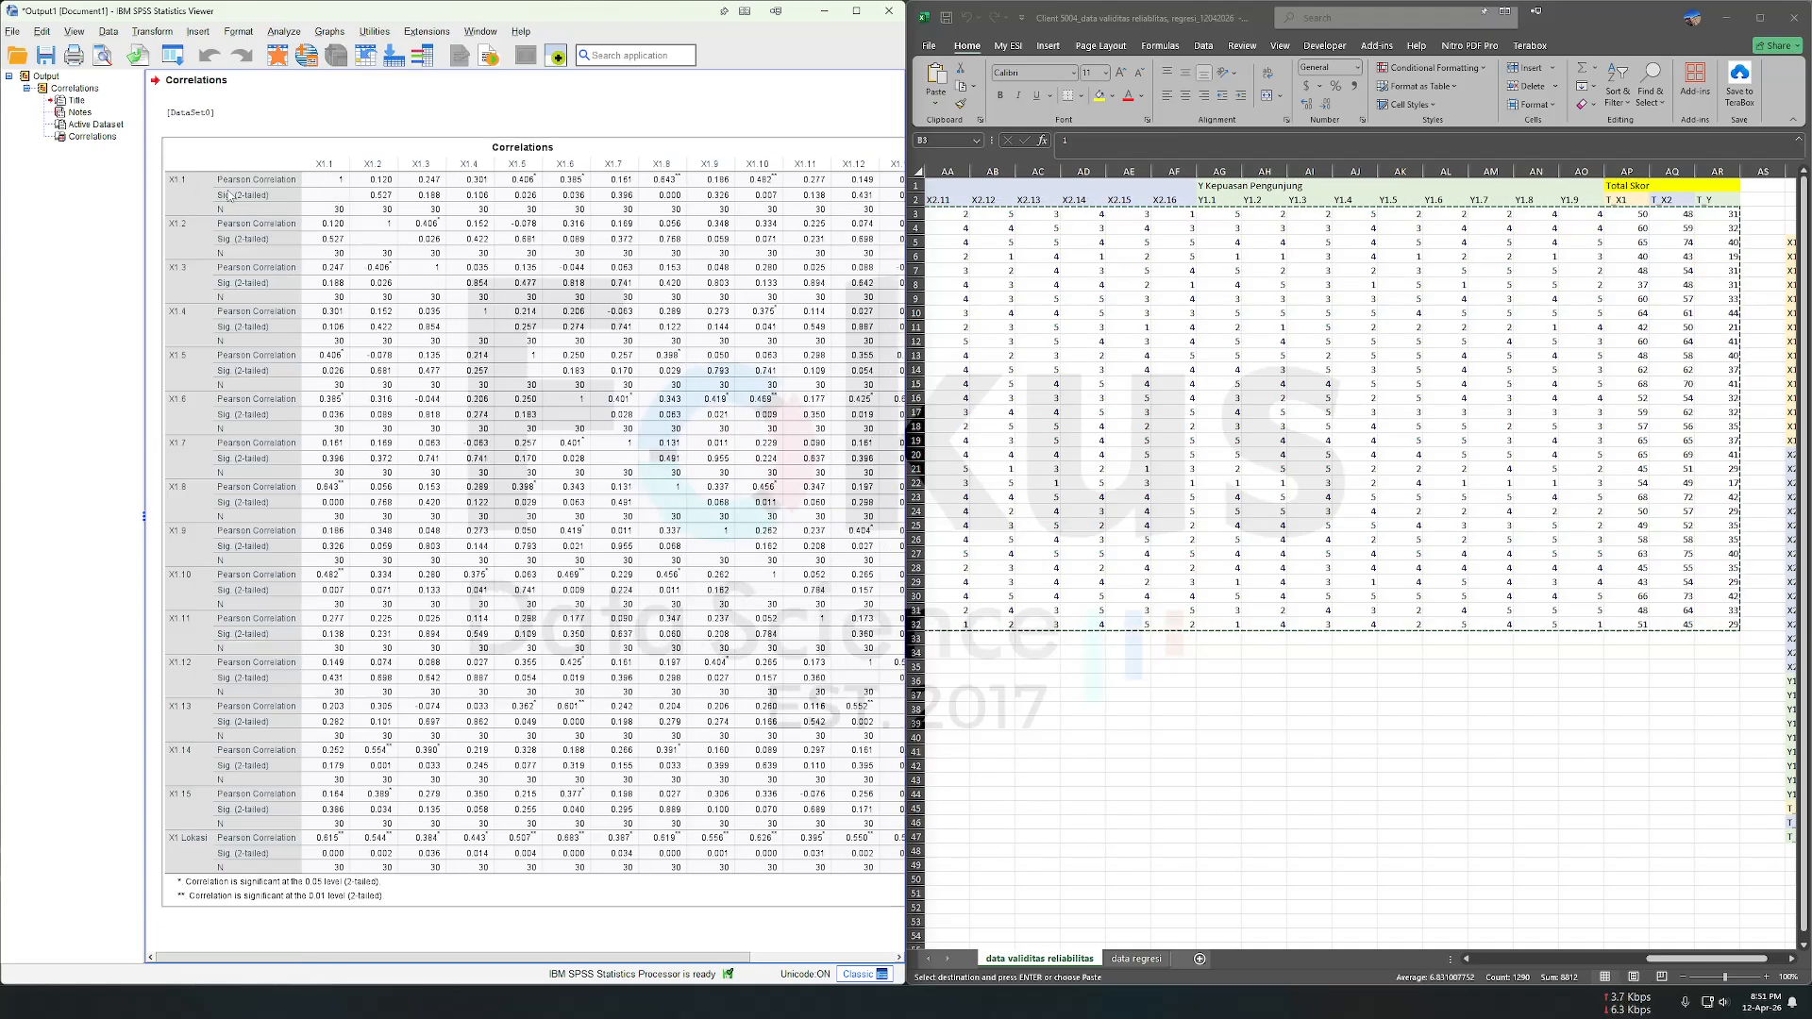
{"action": "scroll", "coordinate": [269, 201], "scroll_direction": "right", "scroll_amount": 3}
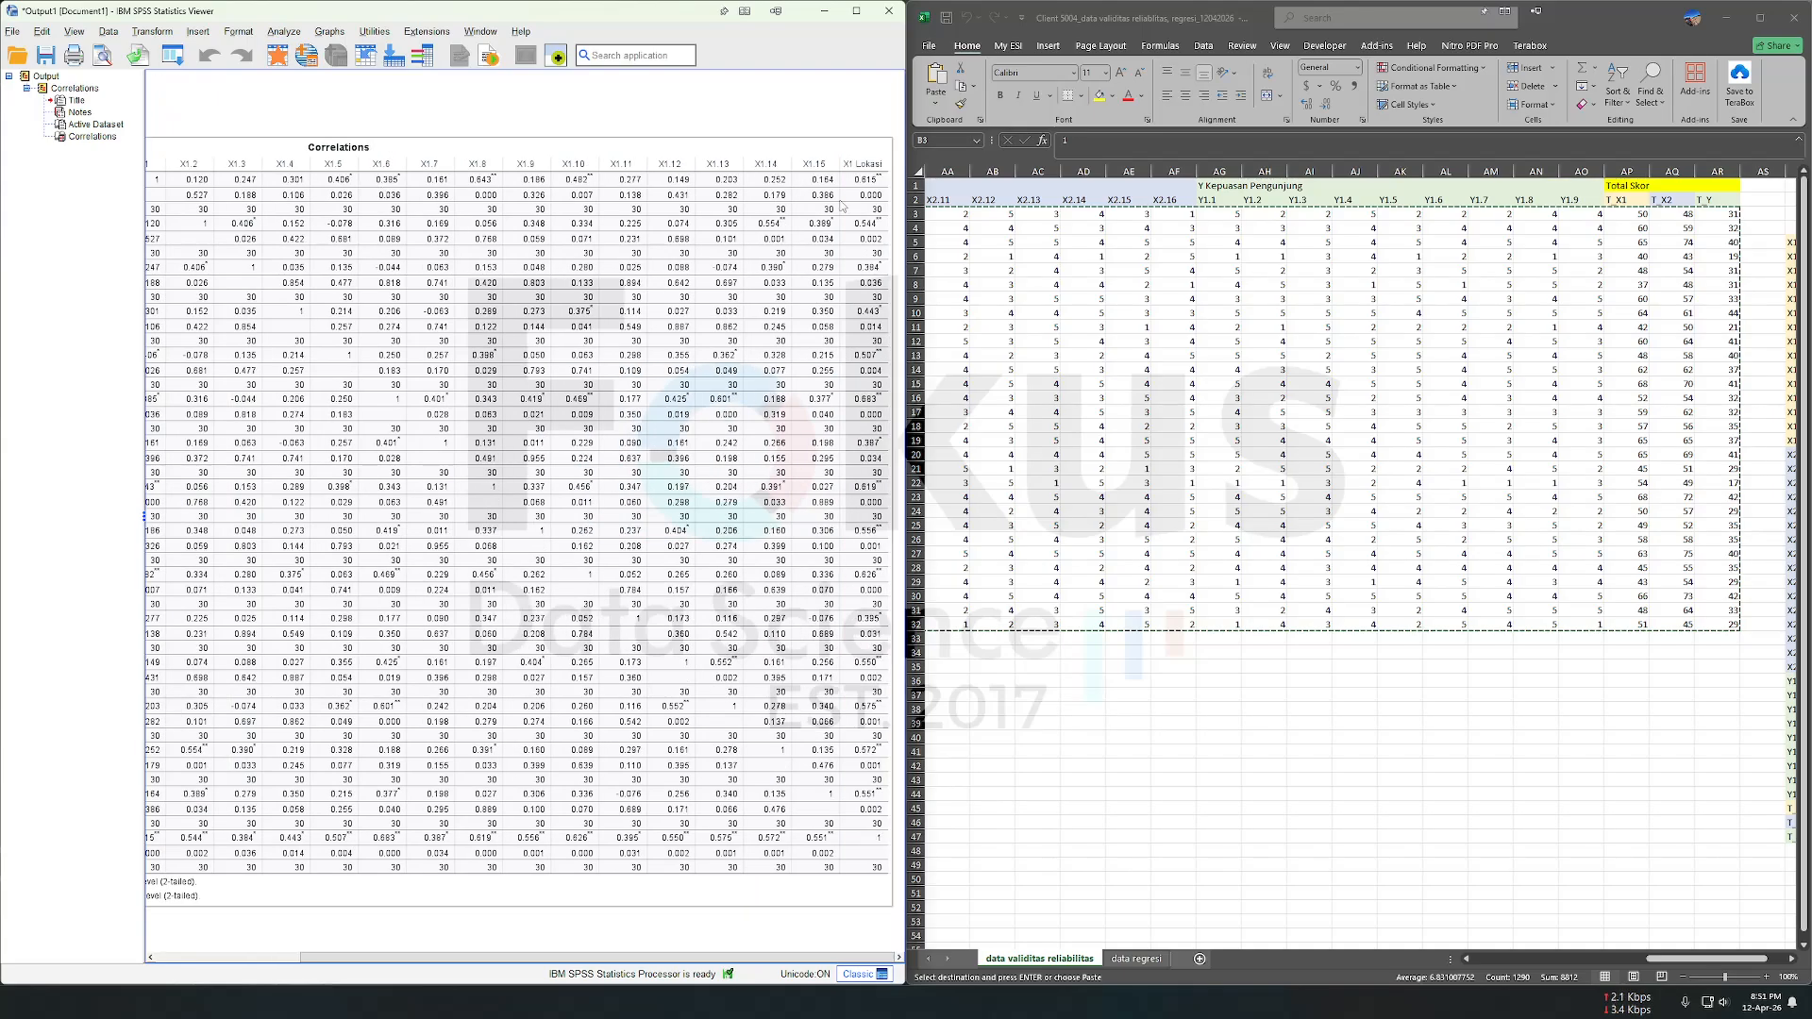
{"action": "scroll", "coordinate": [858, 205], "scroll_direction": "left", "scroll_amount": 3}
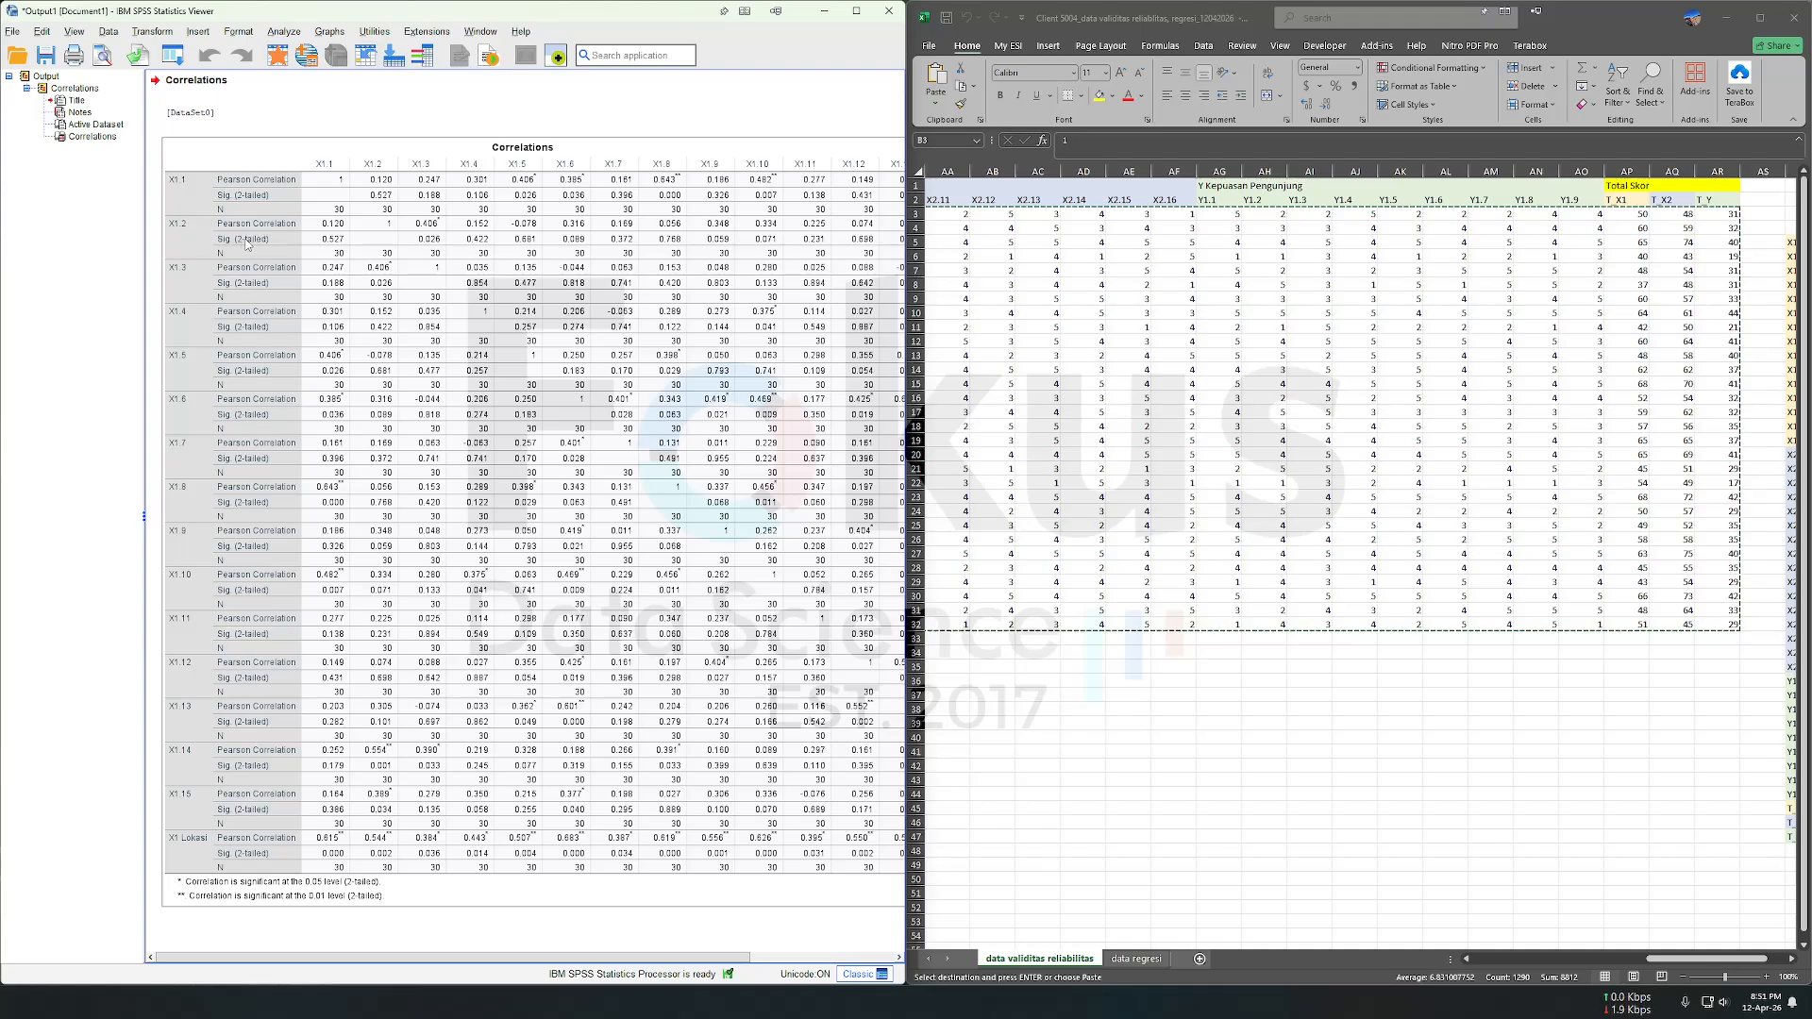
{"action": "scroll", "coordinate": [272, 247], "scroll_direction": "right", "scroll_amount": 3}
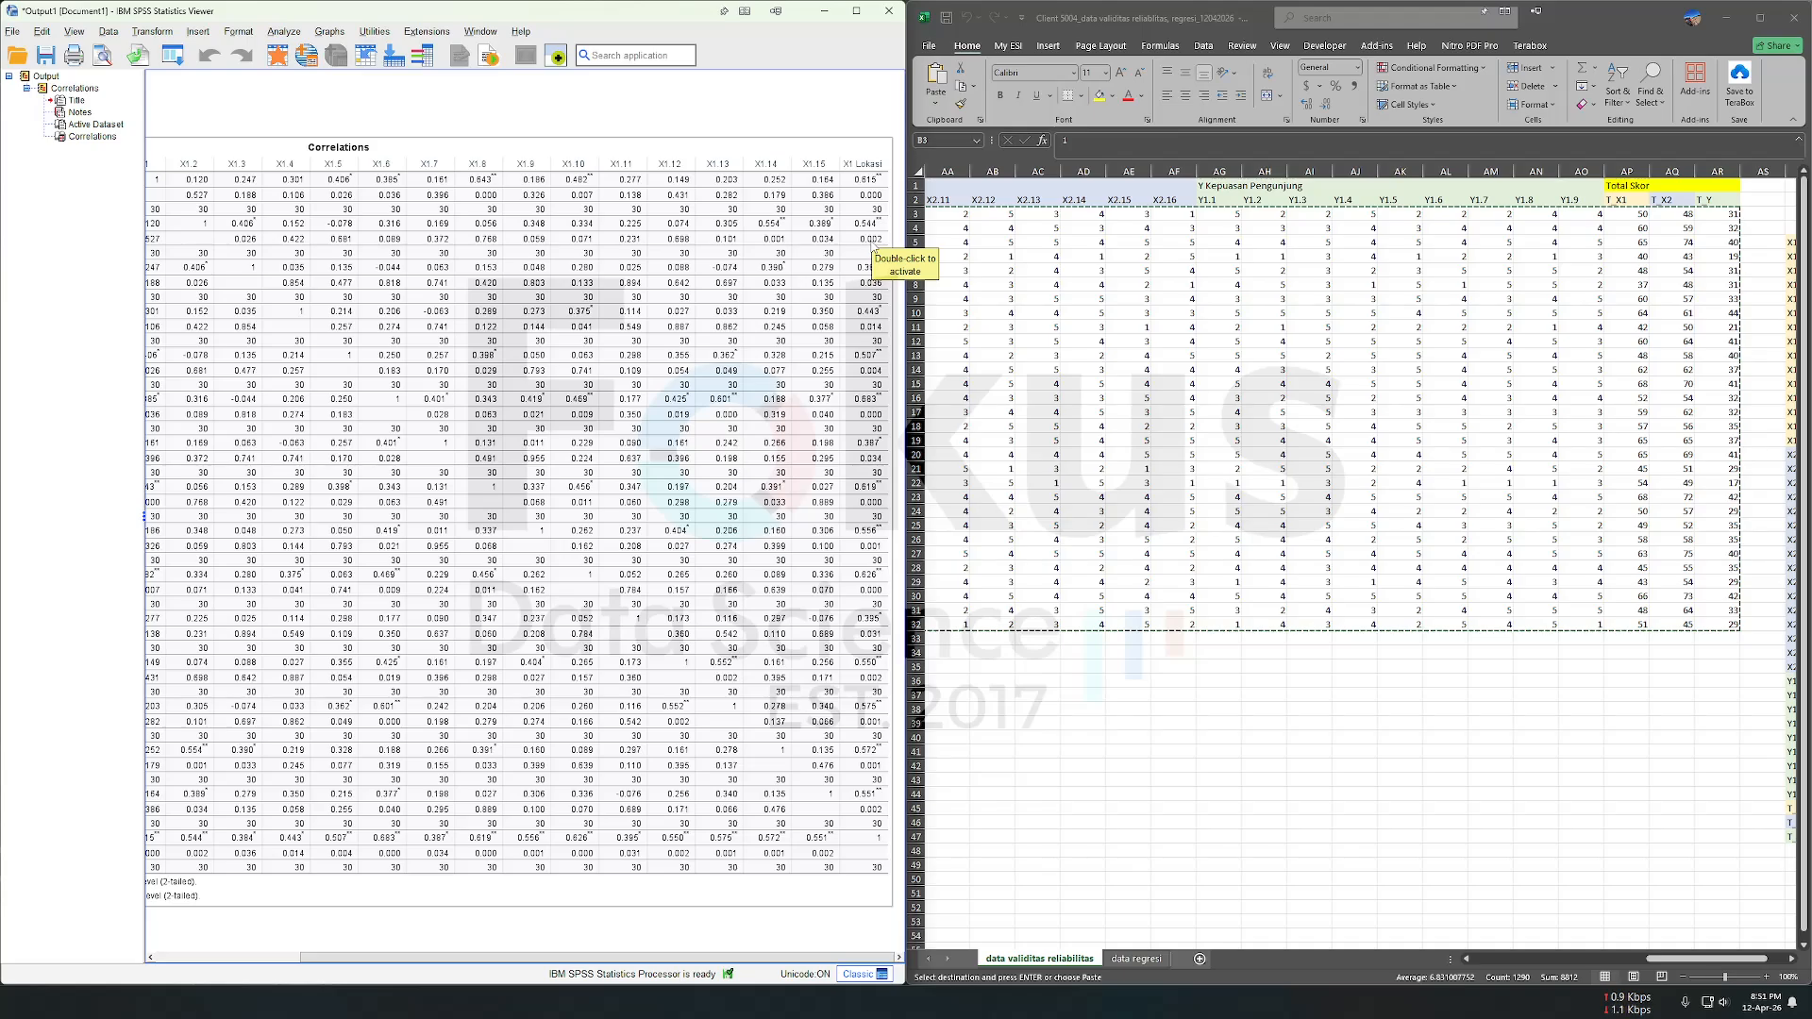
{"action": "scroll", "coordinate": [746, 728], "scroll_direction": "left", "scroll_amount": 4}
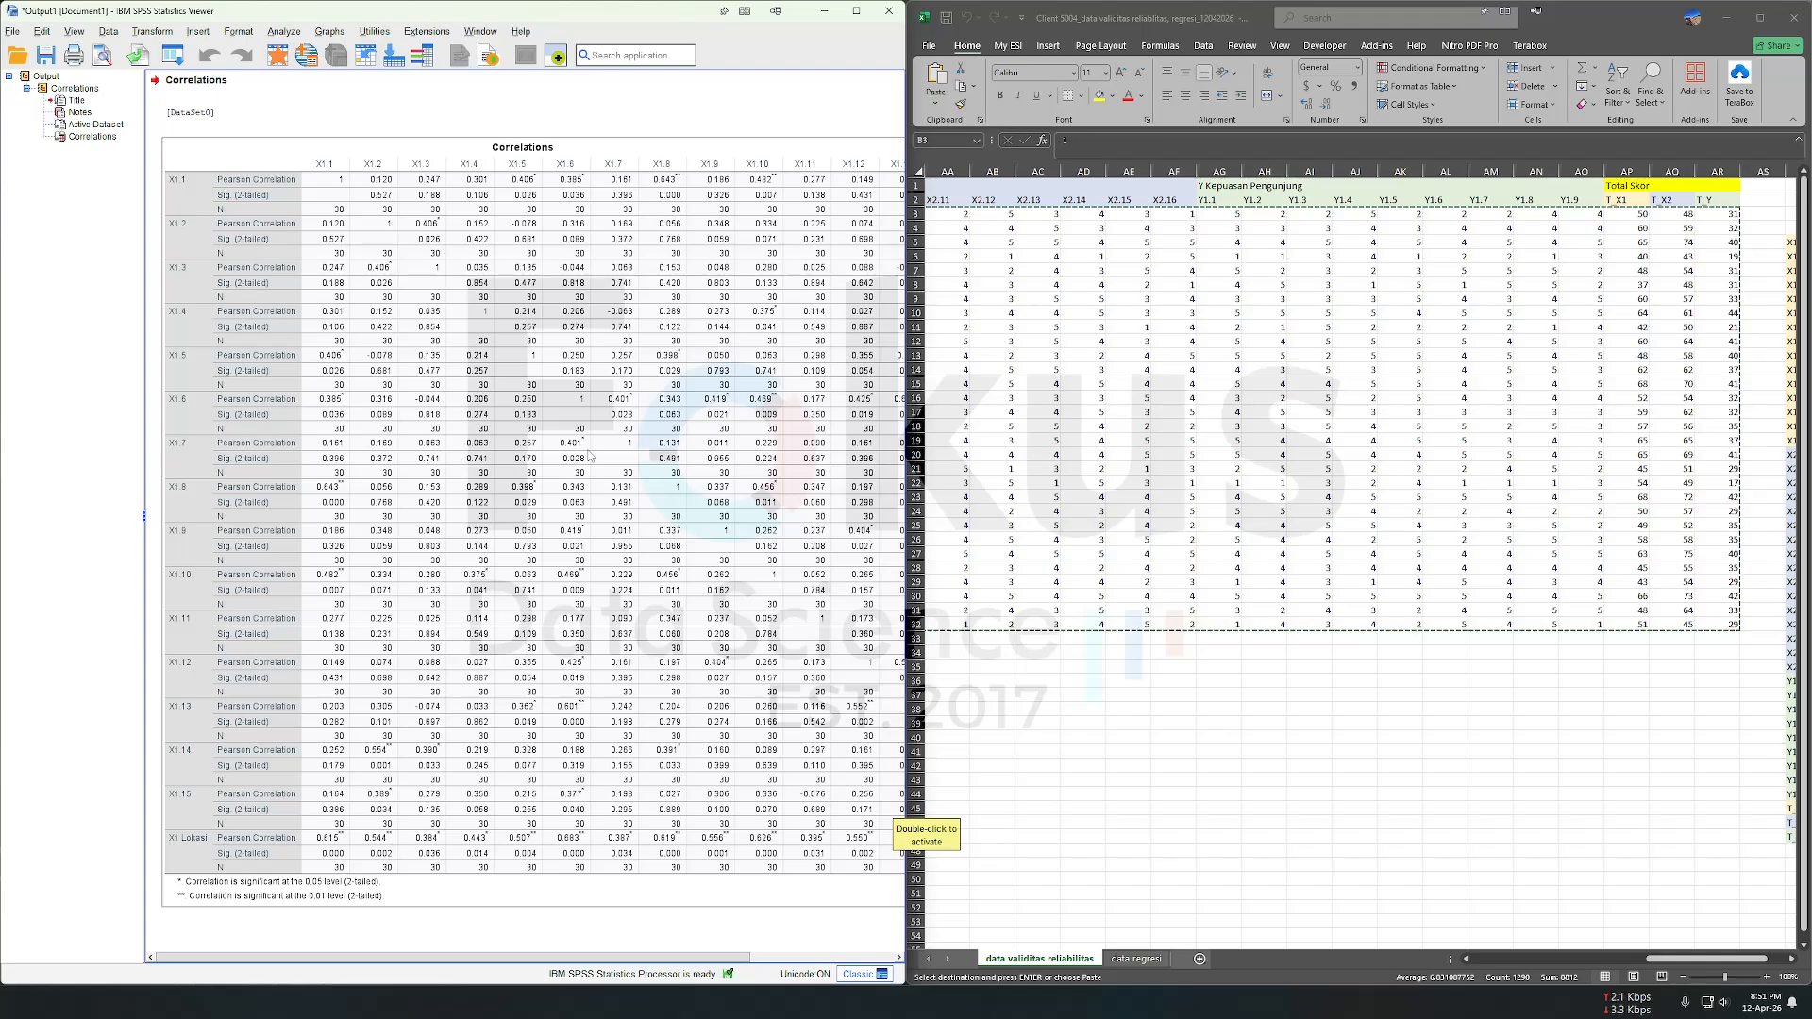
Step: Run a Reliability Analysis with the Alpha model on items X1.1 to X1.15 and select the resulting Reliability Statistics table
{"action": "left_click", "coordinate": [283, 36]}
{"action": "mouse_move", "coordinate": [349, 352]}
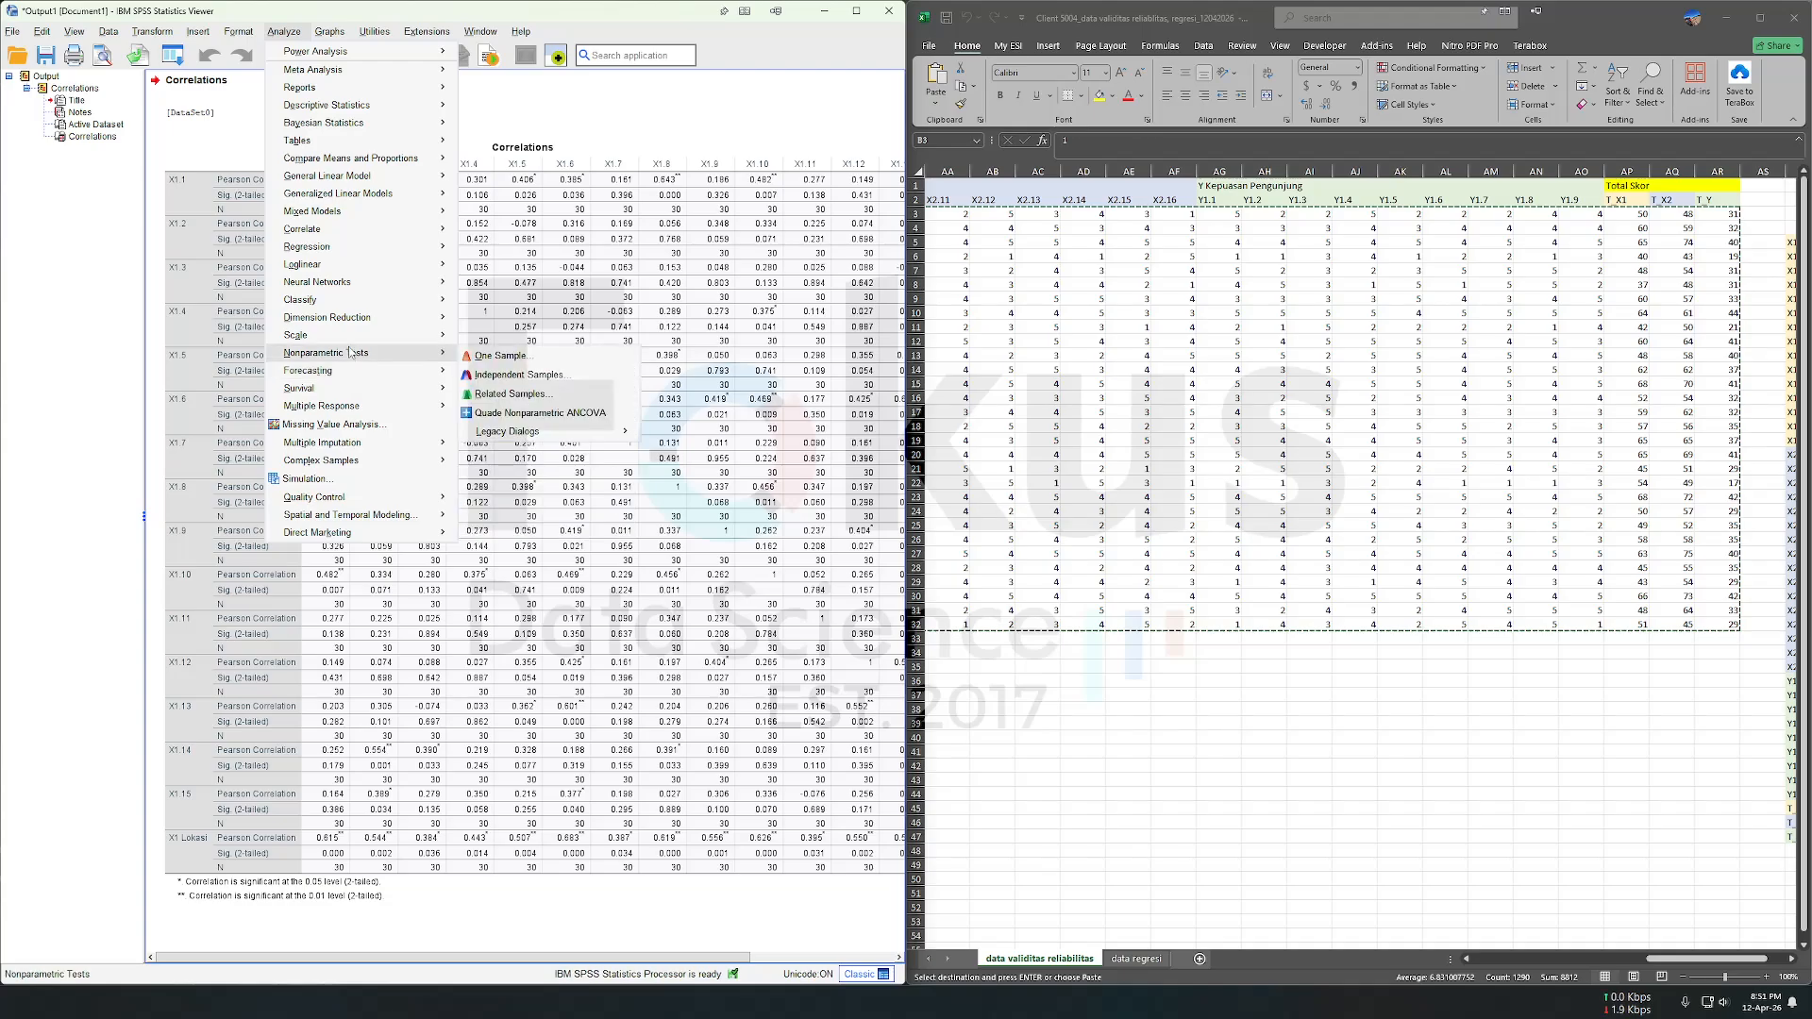
{"action": "left_click", "coordinate": [510, 339]}
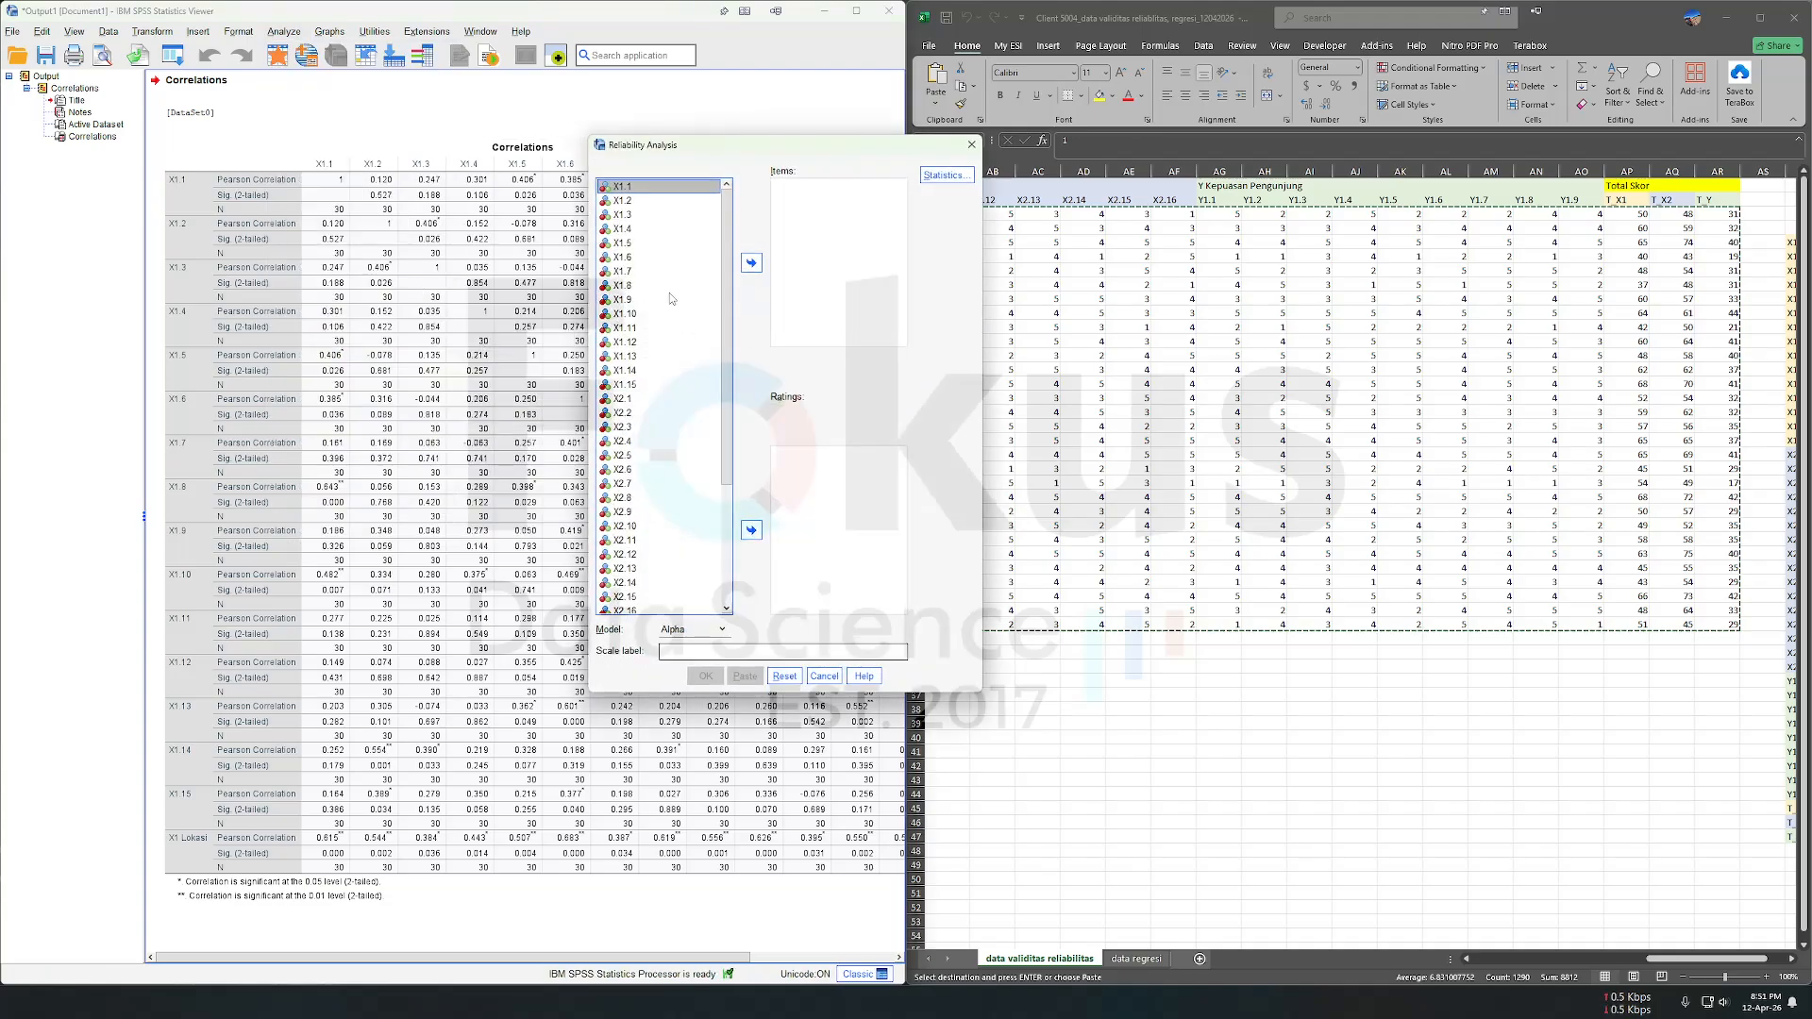
{"action": "left_click", "coordinate": [641, 382], "text": "shift"}
{"action": "scroll", "coordinate": [673, 437], "scroll_direction": "down", "scroll_amount": 4}
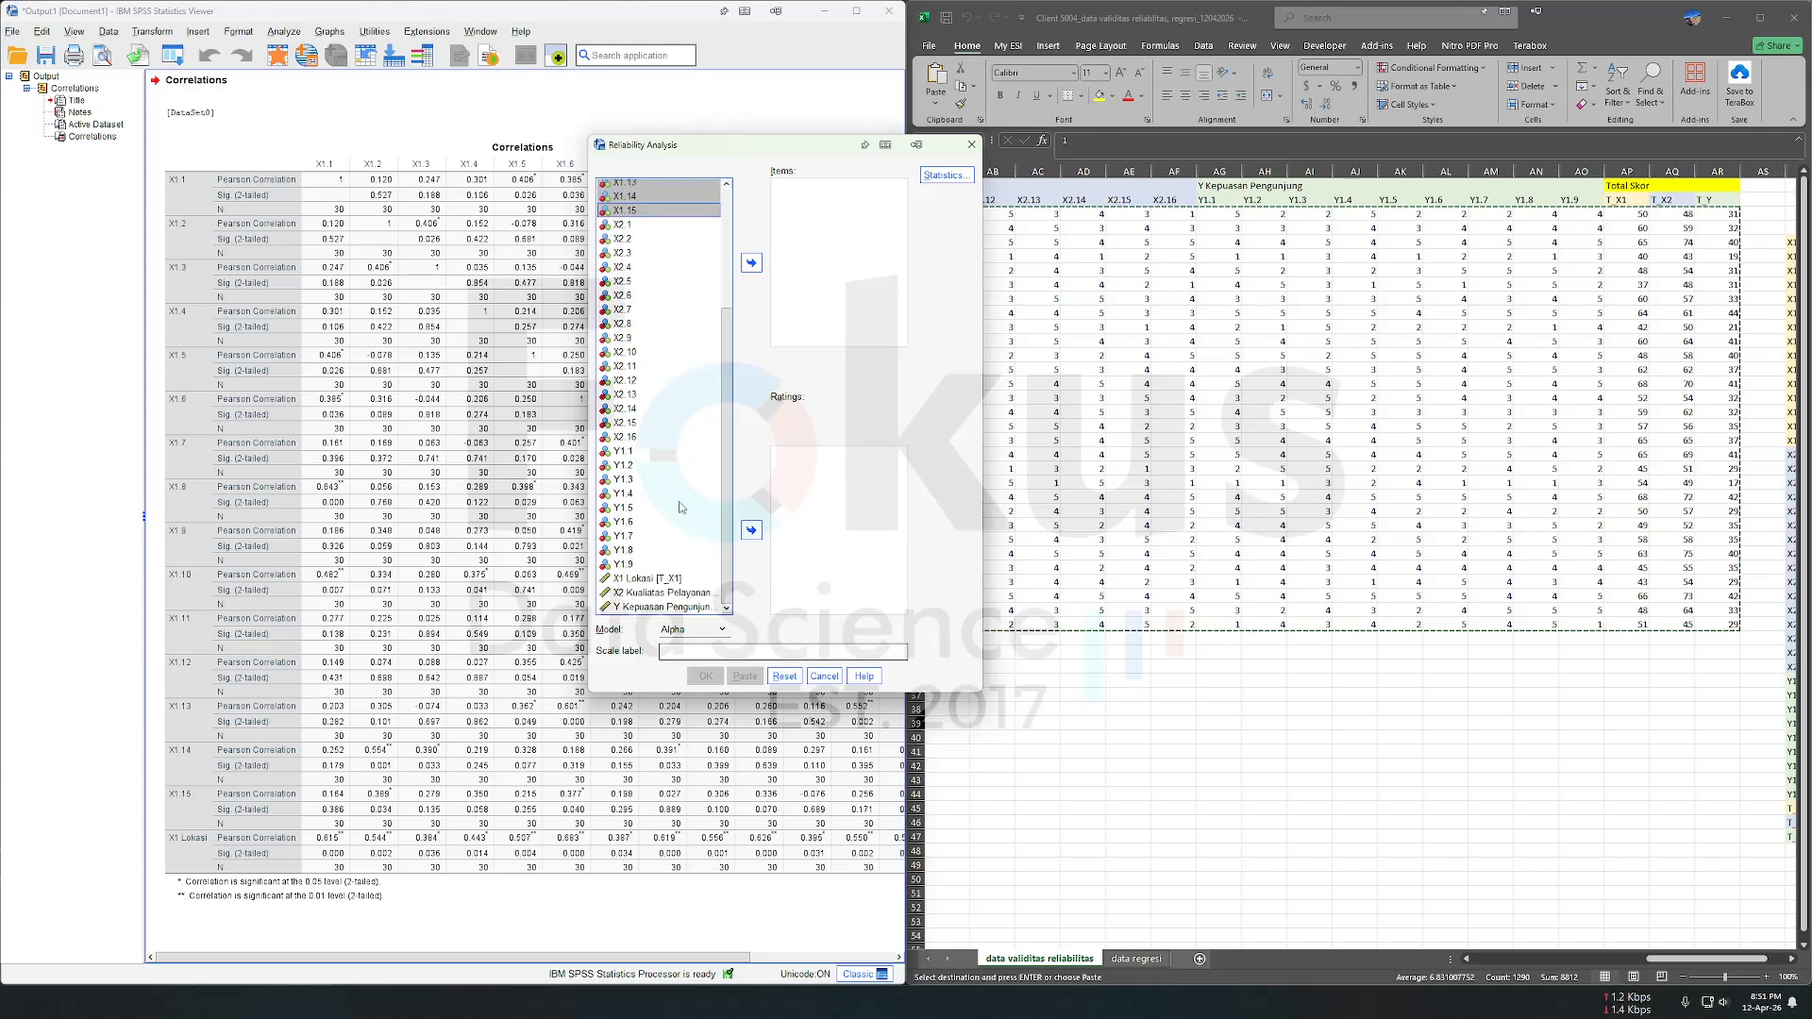
{"action": "scroll", "coordinate": [701, 382], "scroll_direction": "up", "scroll_amount": 4}
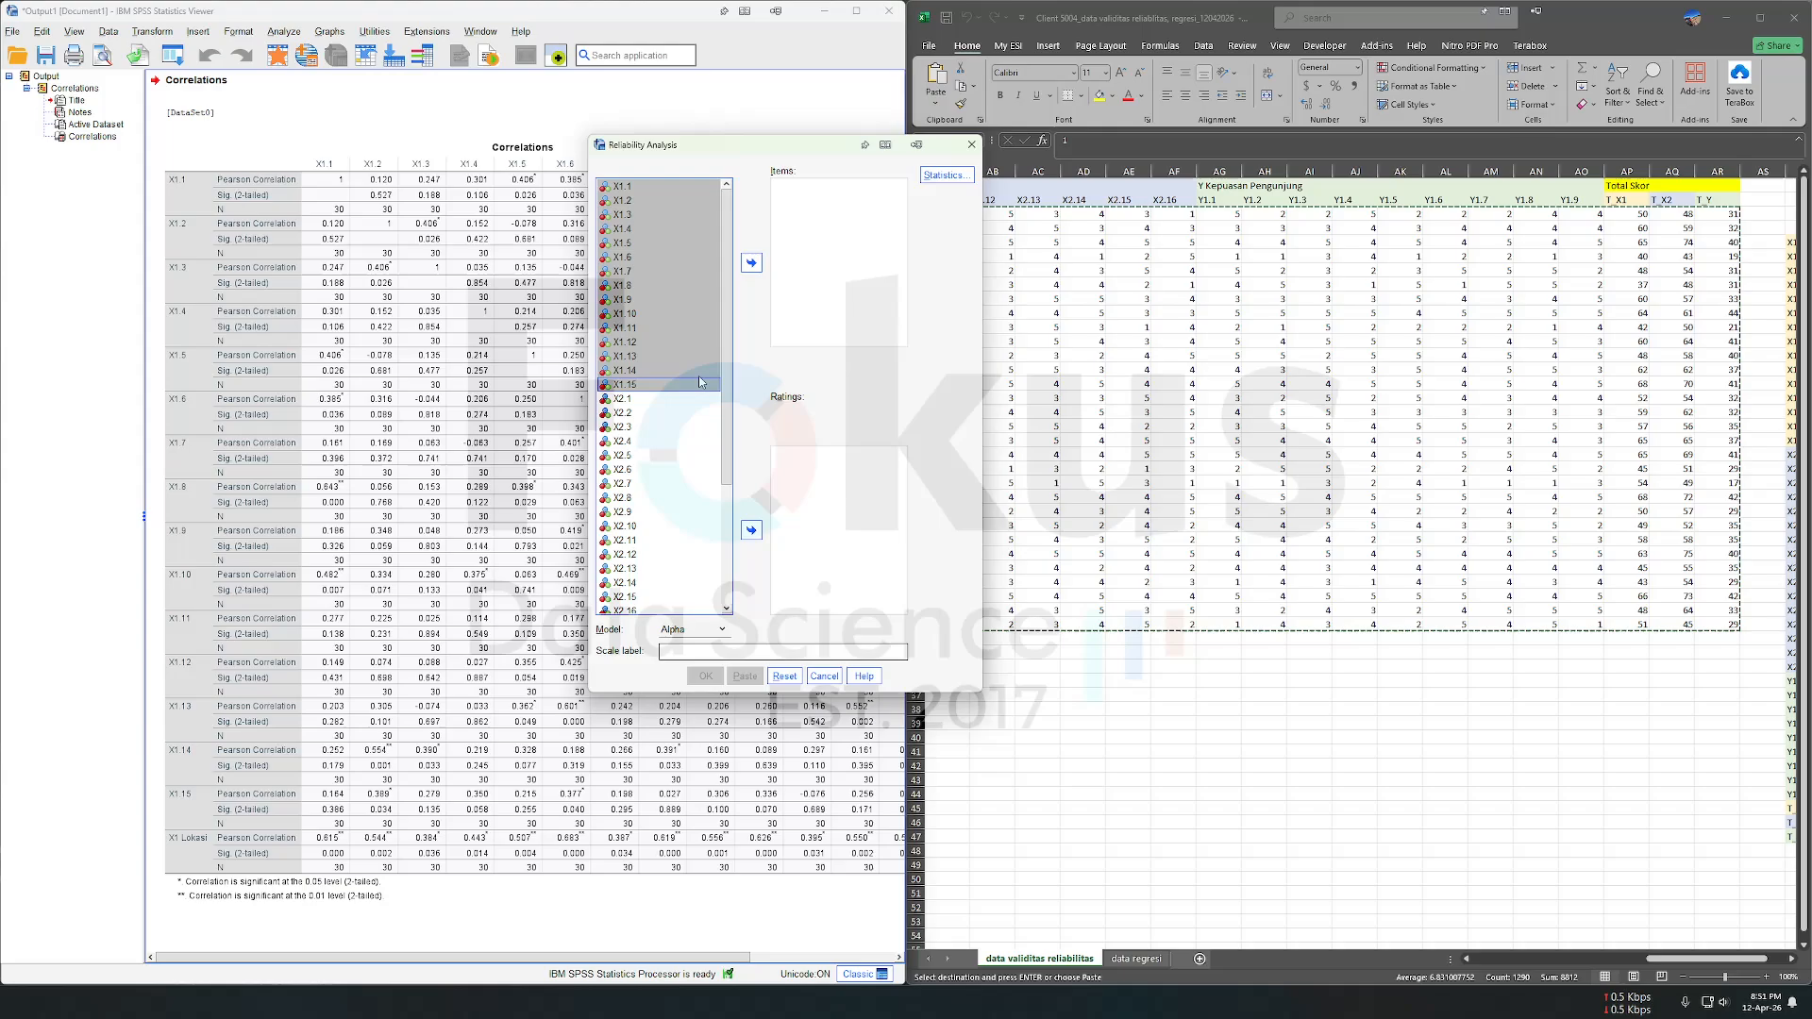
{"action": "left_click", "coordinate": [751, 261]}
{"action": "left_click", "coordinate": [704, 675]}
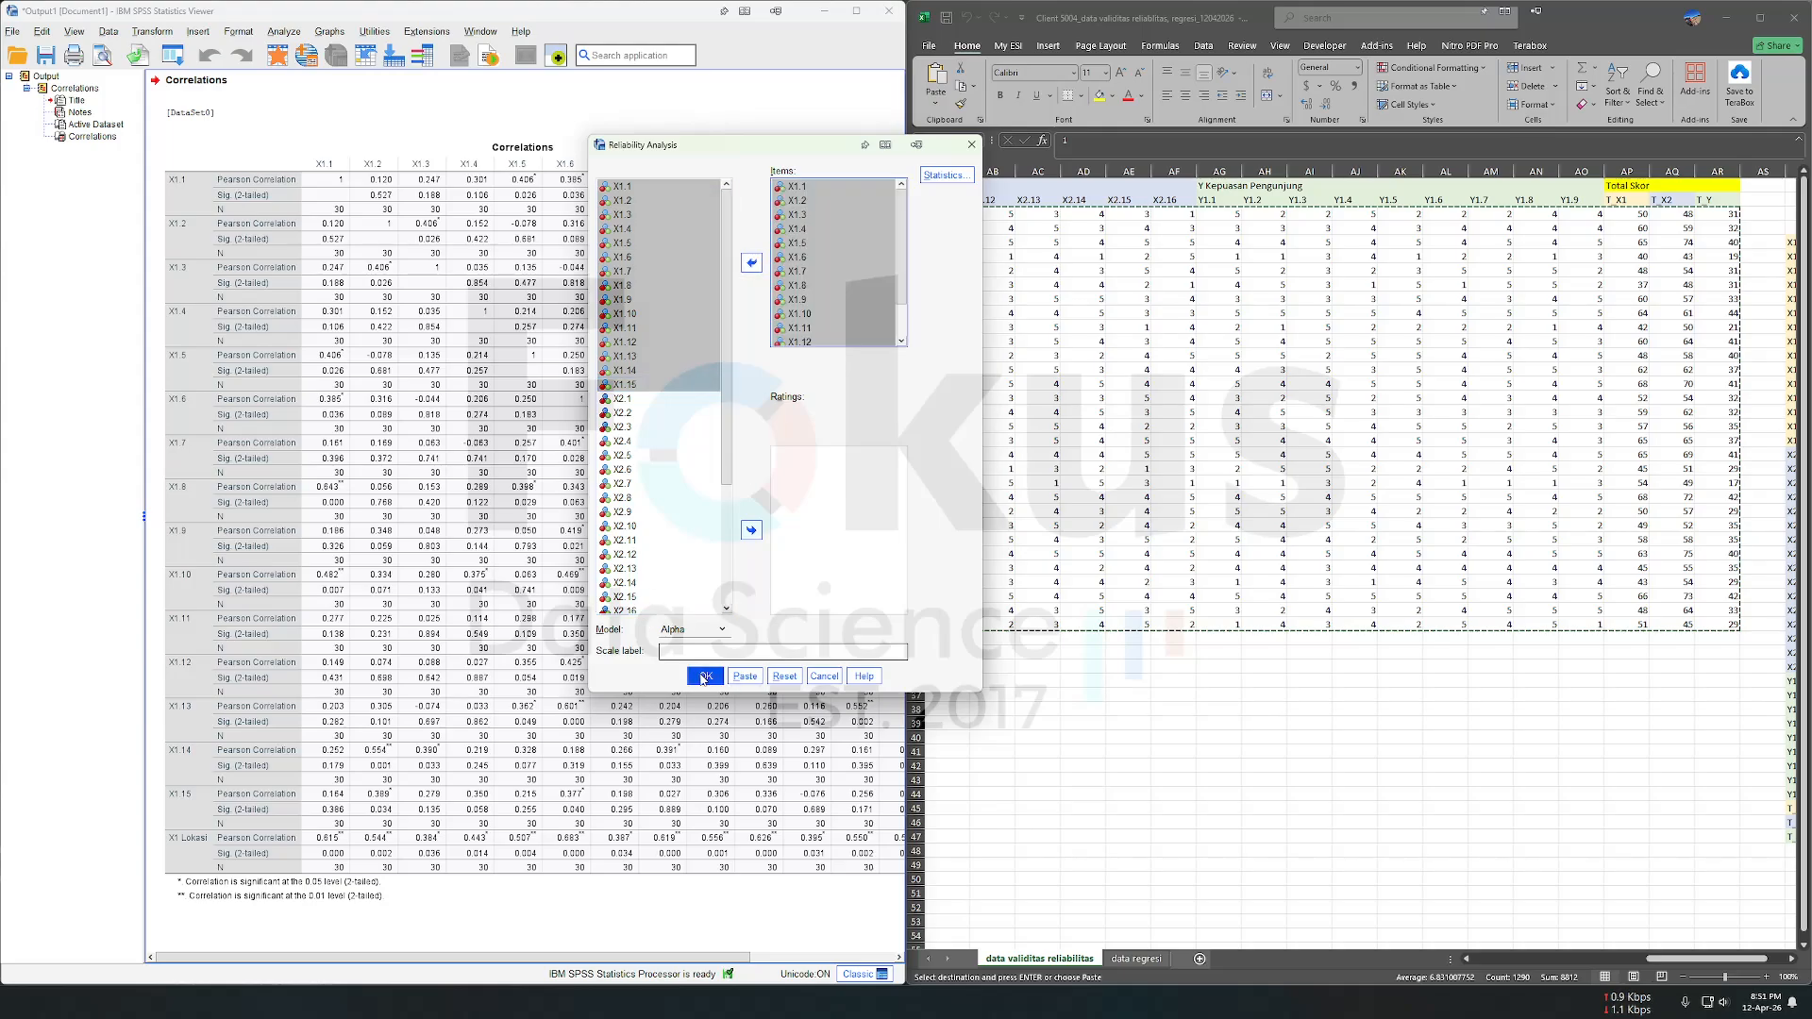
{"action": "left_click", "coordinate": [227, 922]}
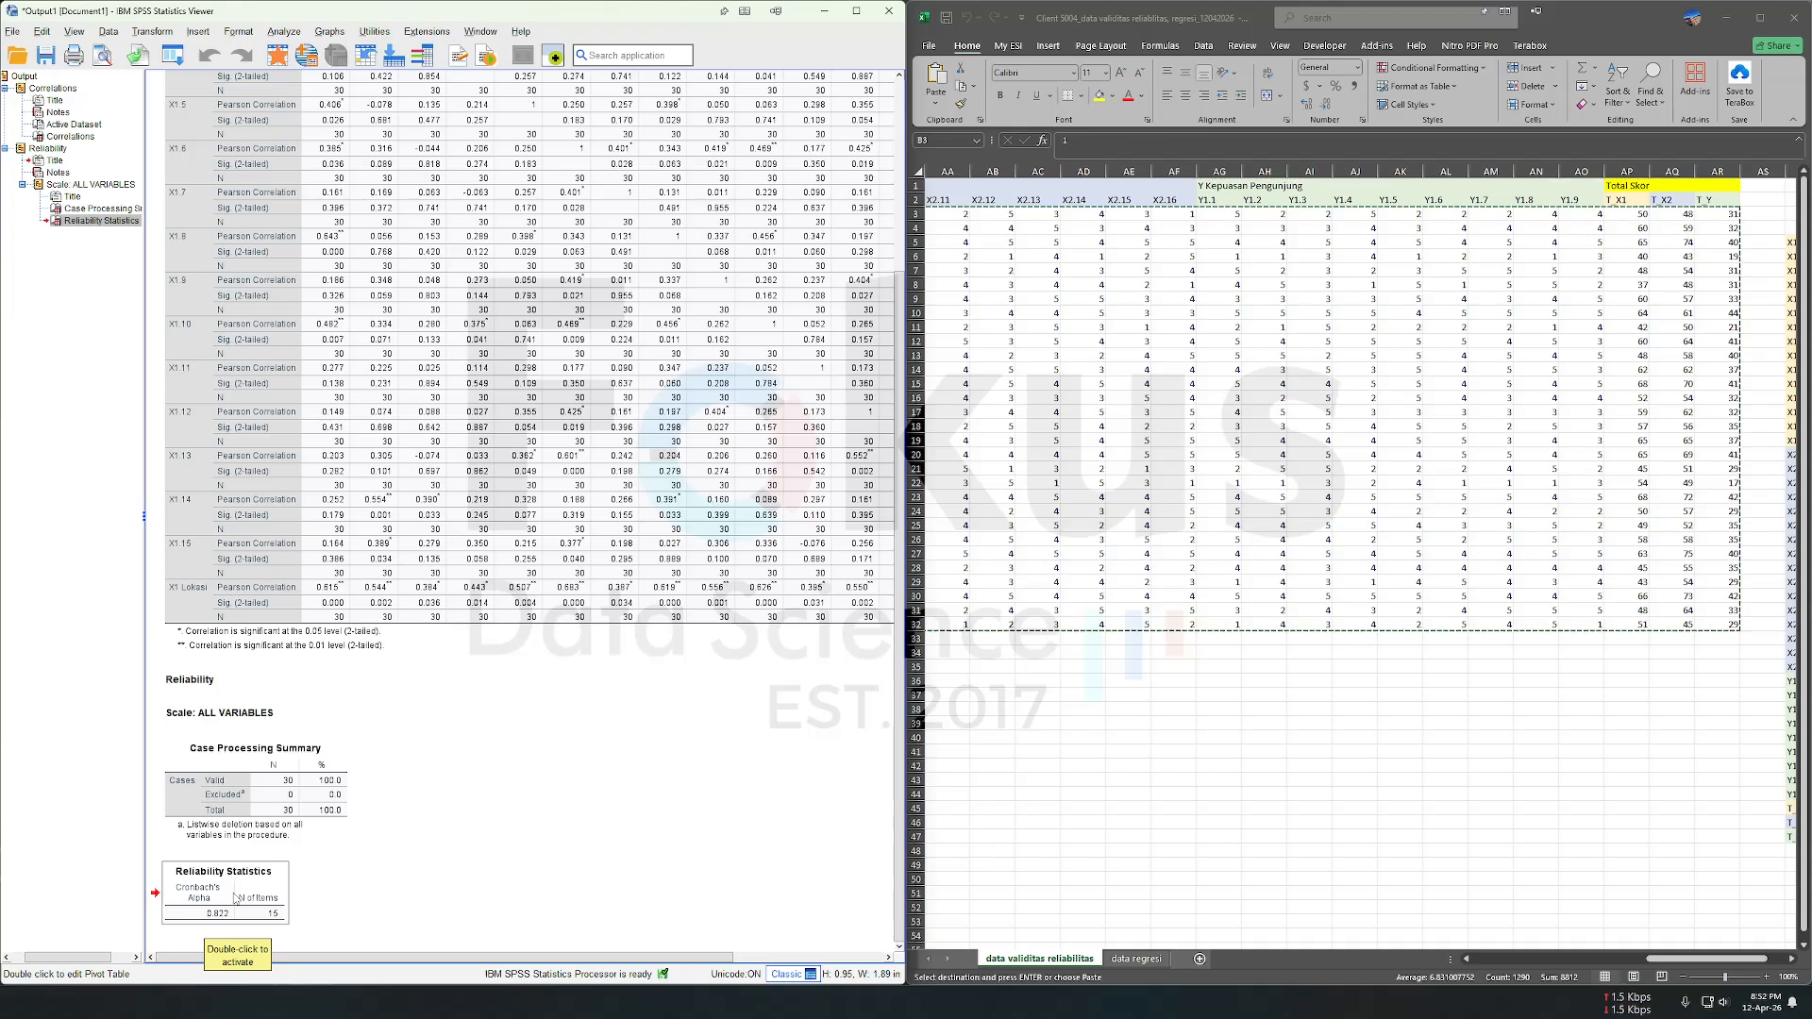
Step: Run a Reliability Analysis with the Alpha model on items X2.1 to X2.16 together with the X2 total [T_X2]
{"action": "left_click", "coordinate": [281, 34]}
{"action": "mouse_move", "coordinate": [391, 335]}
{"action": "left_click", "coordinate": [509, 339]}
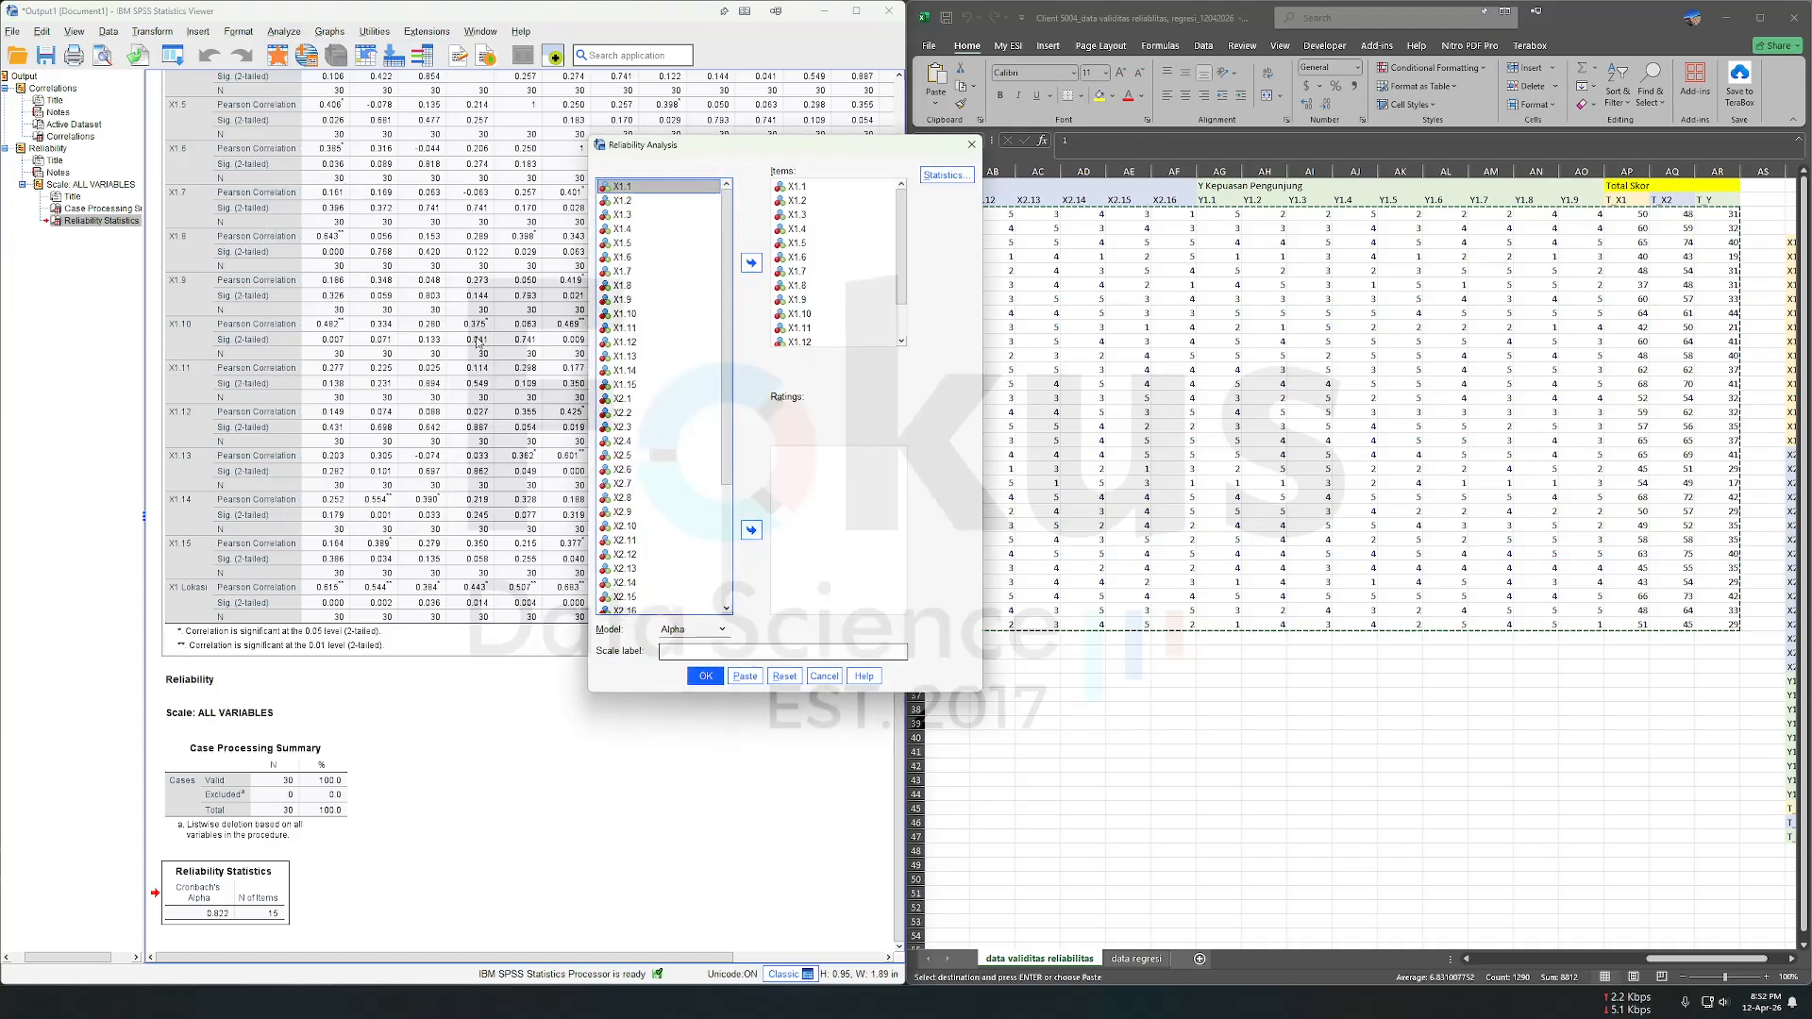
{"action": "left_click", "coordinate": [841, 317]}
{"action": "key", "text": "ctrl+a"}
{"action": "left_click", "coordinate": [751, 263]}
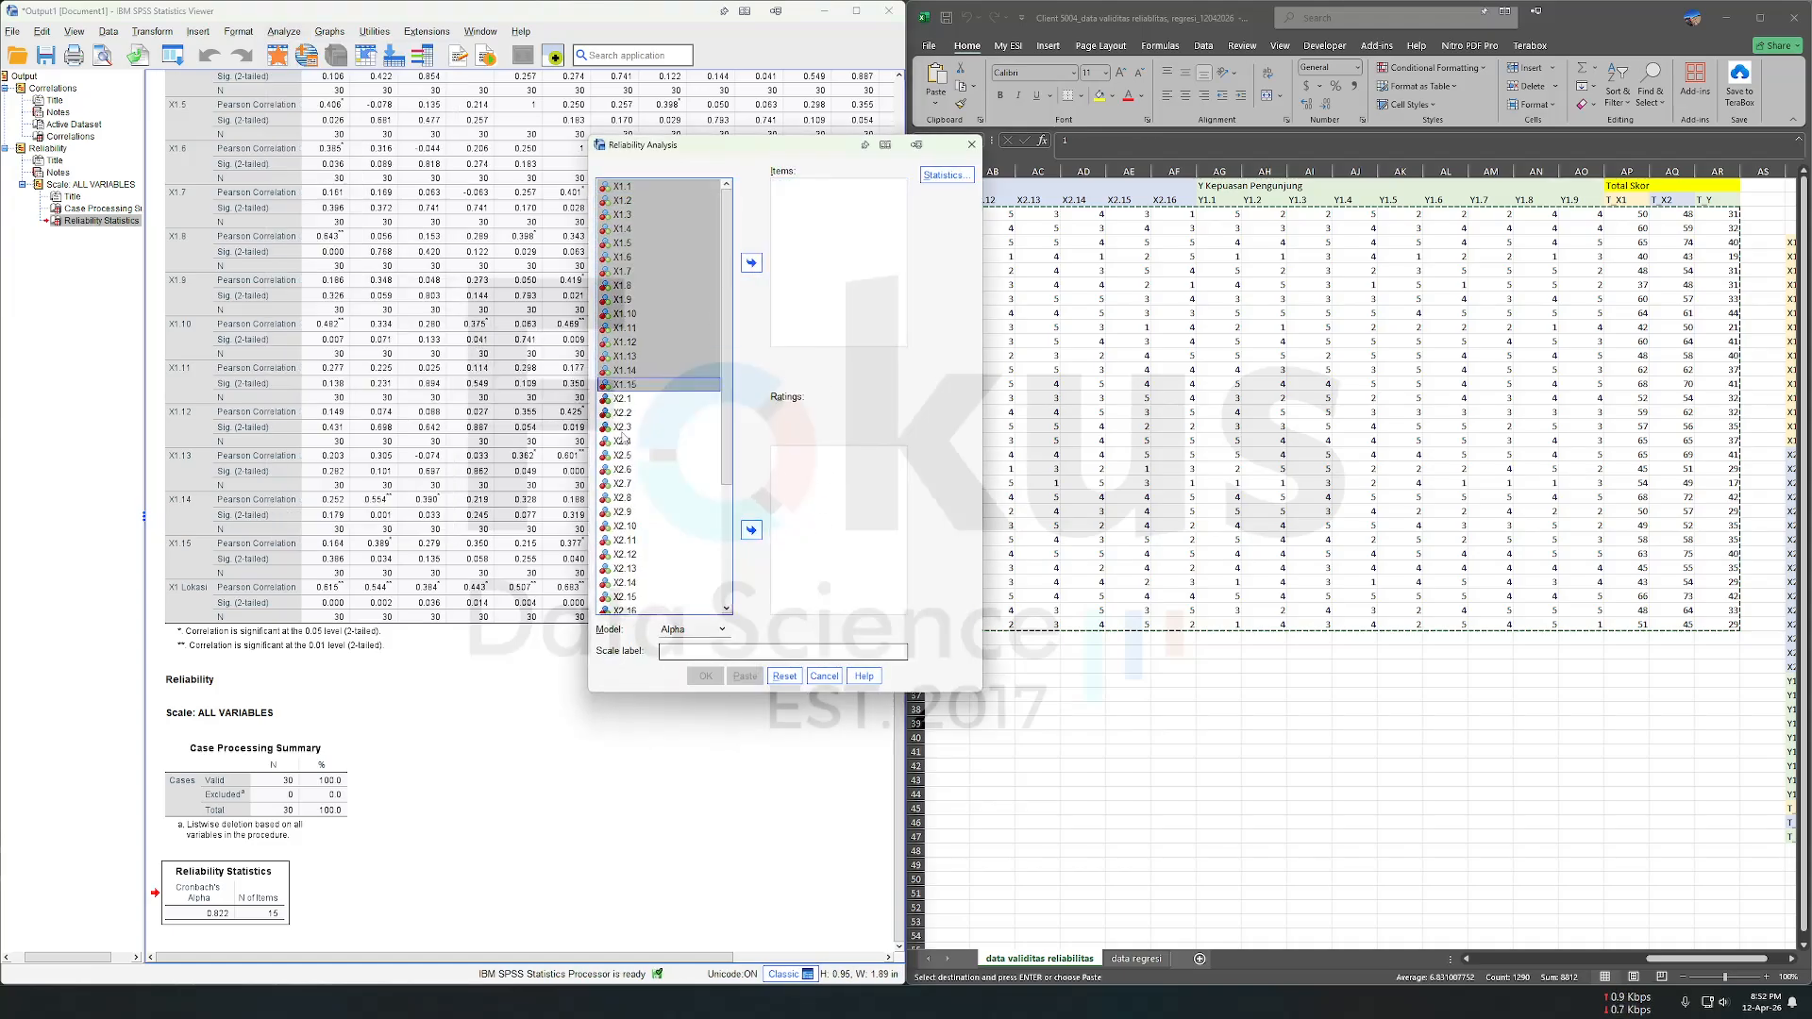
{"action": "left_click", "coordinate": [647, 402]}
{"action": "scroll", "coordinate": [654, 479], "scroll_direction": "down", "scroll_amount": 4}
{"action": "left_click", "coordinate": [658, 437], "text": "shift"}
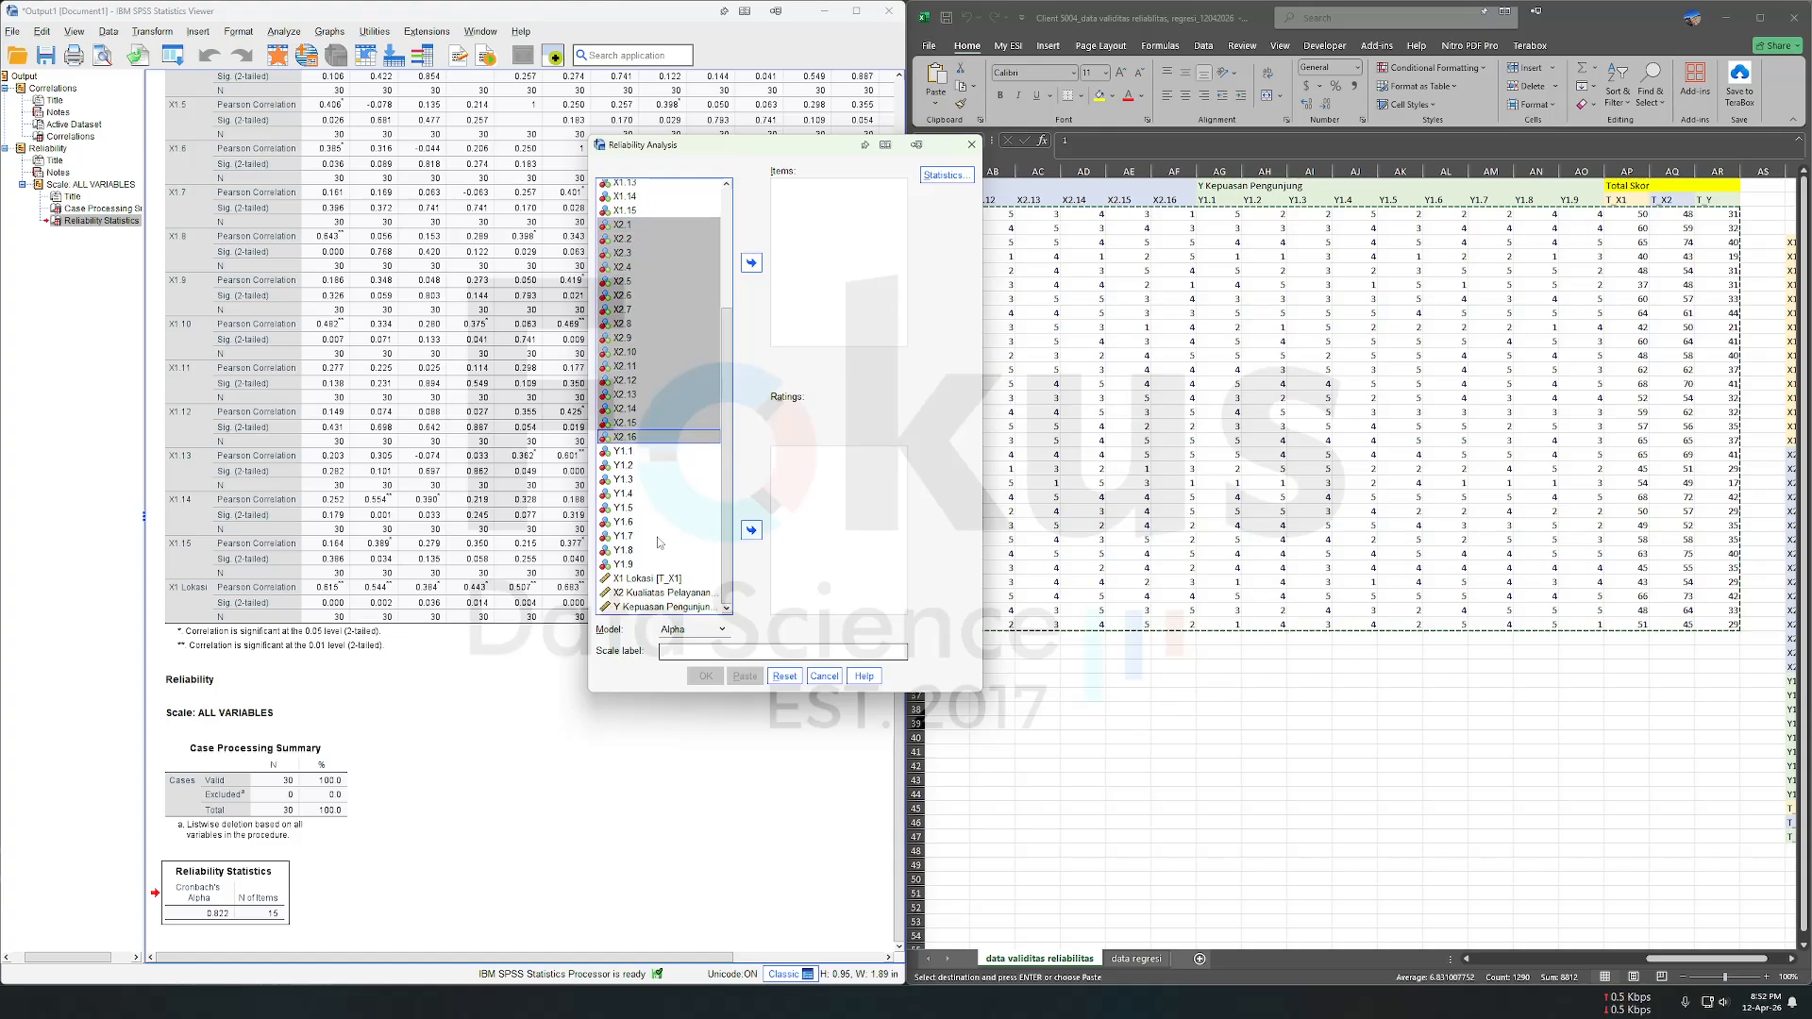
{"action": "left_click", "coordinate": [751, 263]}
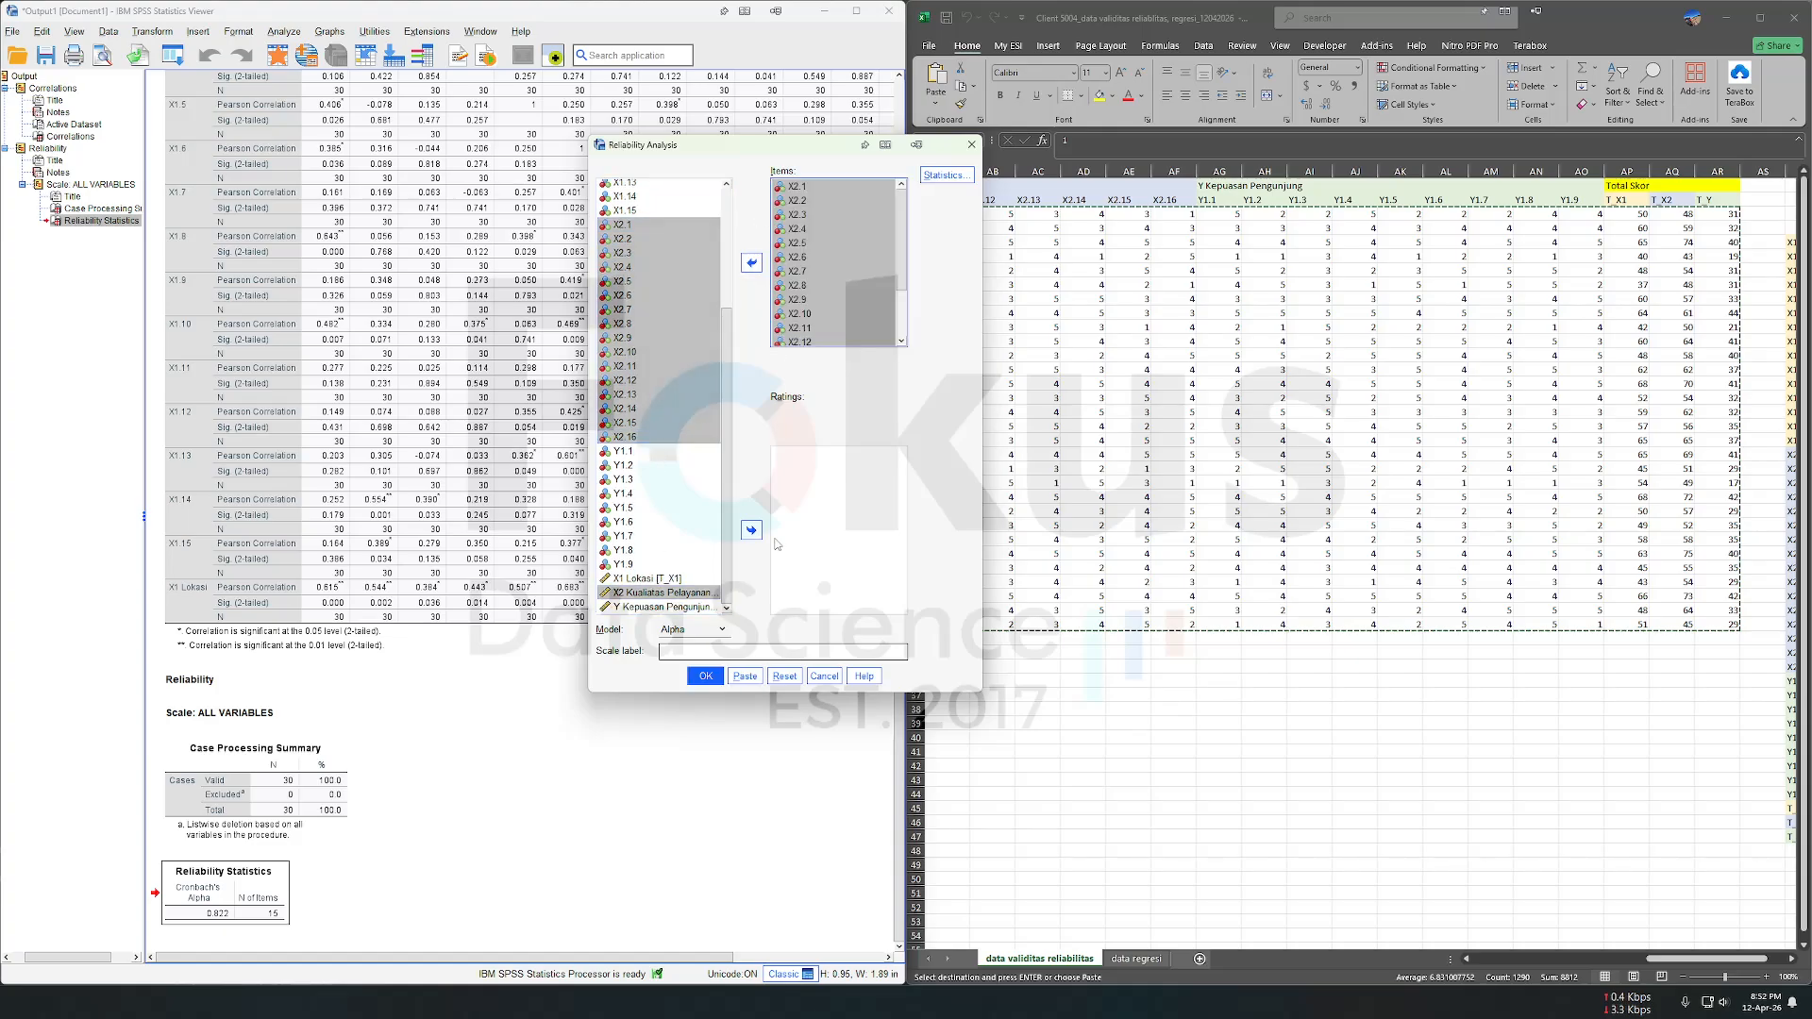
{"action": "left_click", "coordinate": [705, 676]}
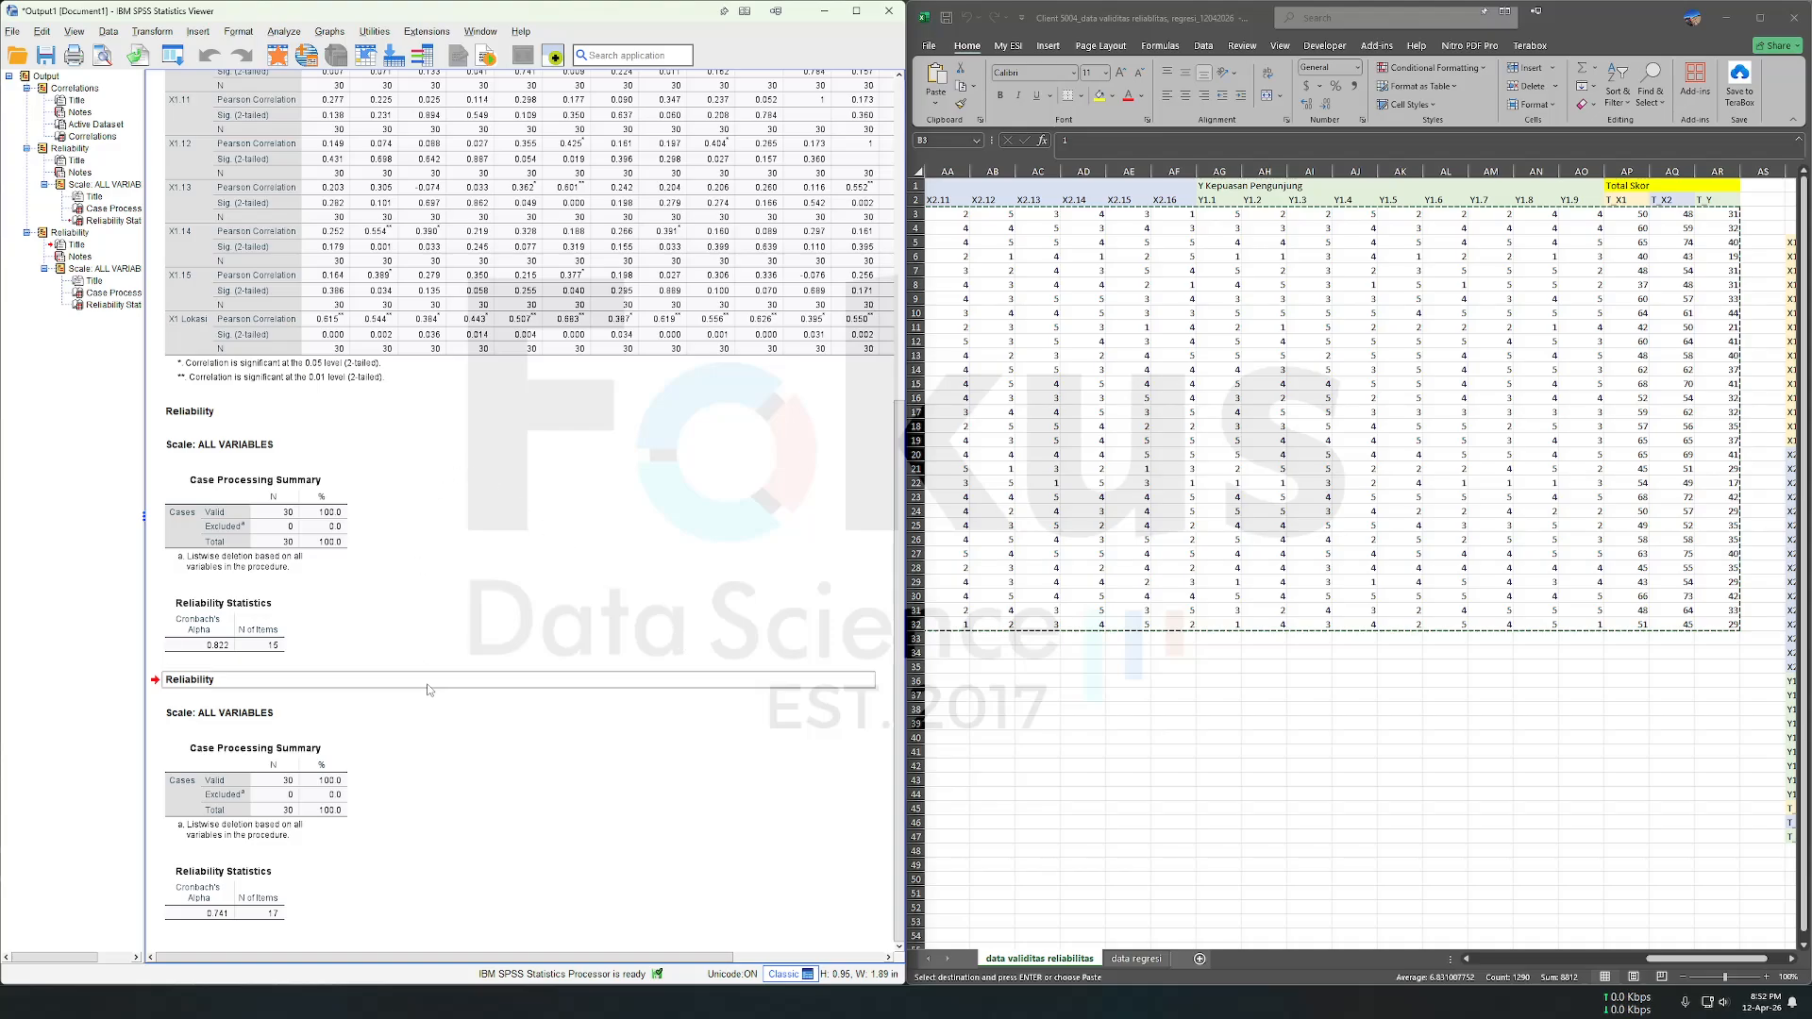
Step: Delete the headings, Case Processing Summary and Reliability Statistics of the second Reliability output
{"action": "left_click", "coordinate": [215, 682]}
{"action": "left_click", "coordinate": [248, 902], "text": "shift"}
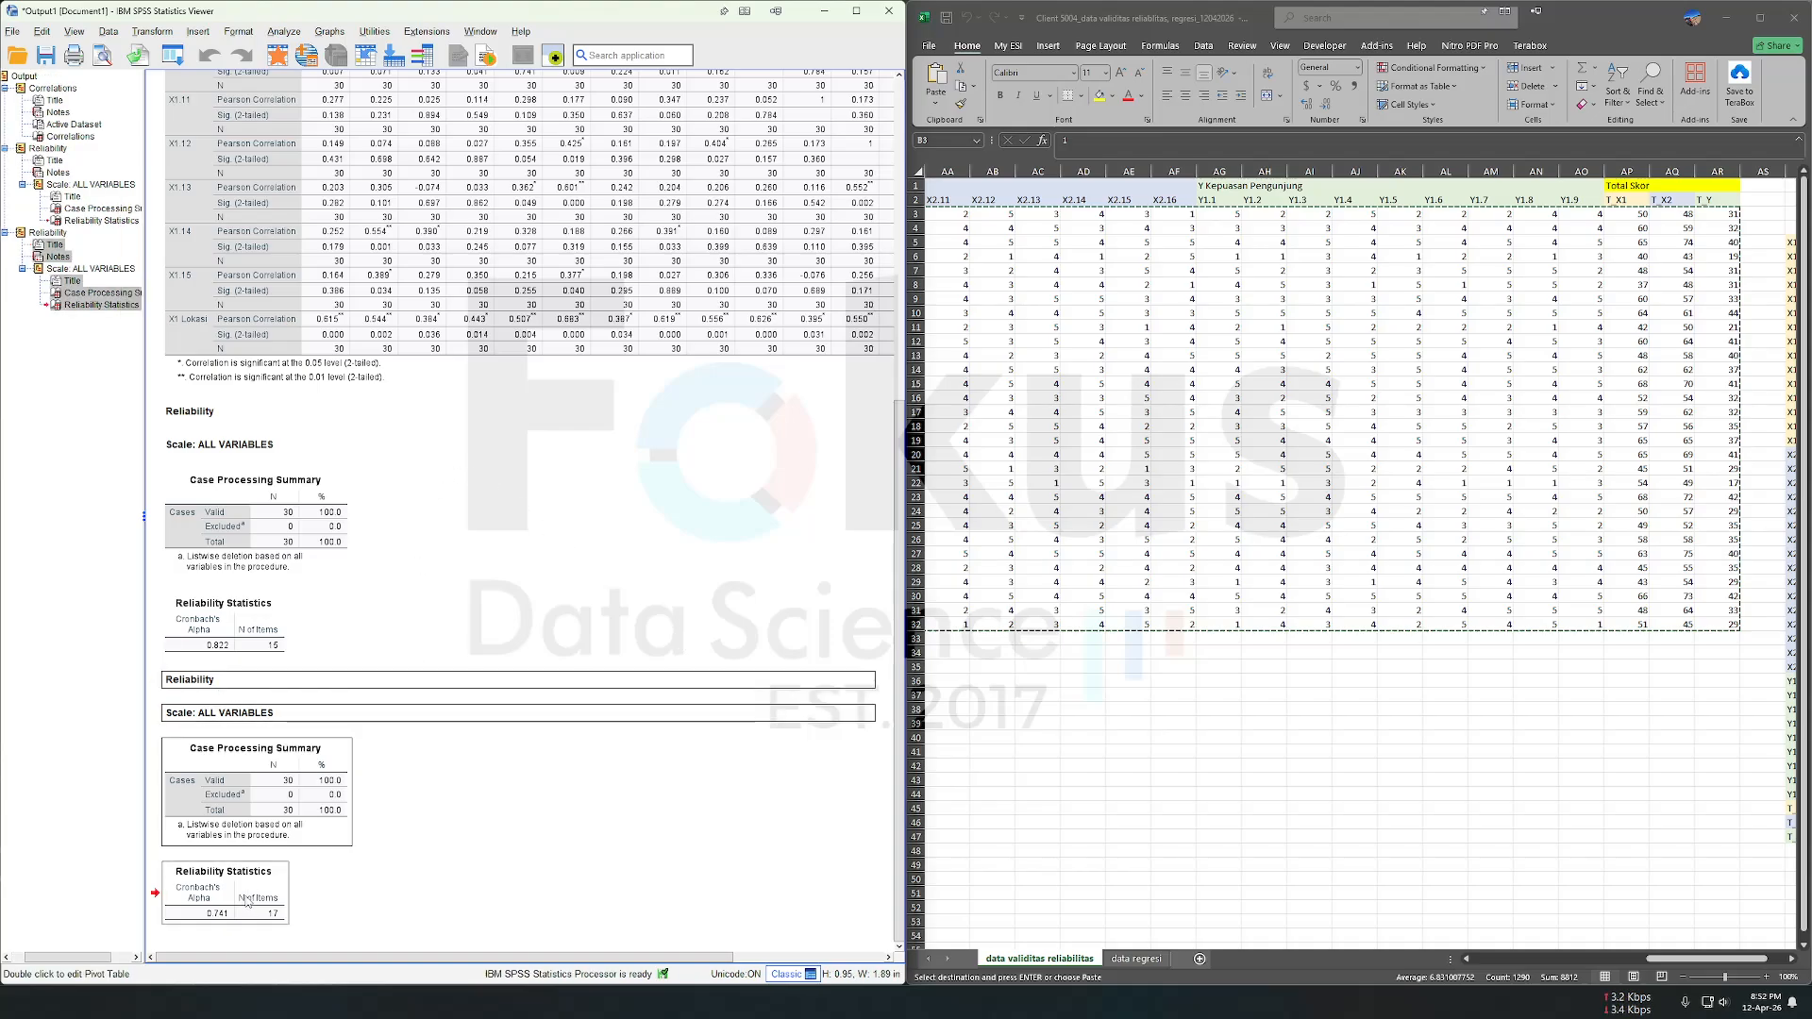
{"action": "key", "text": "Delete"}
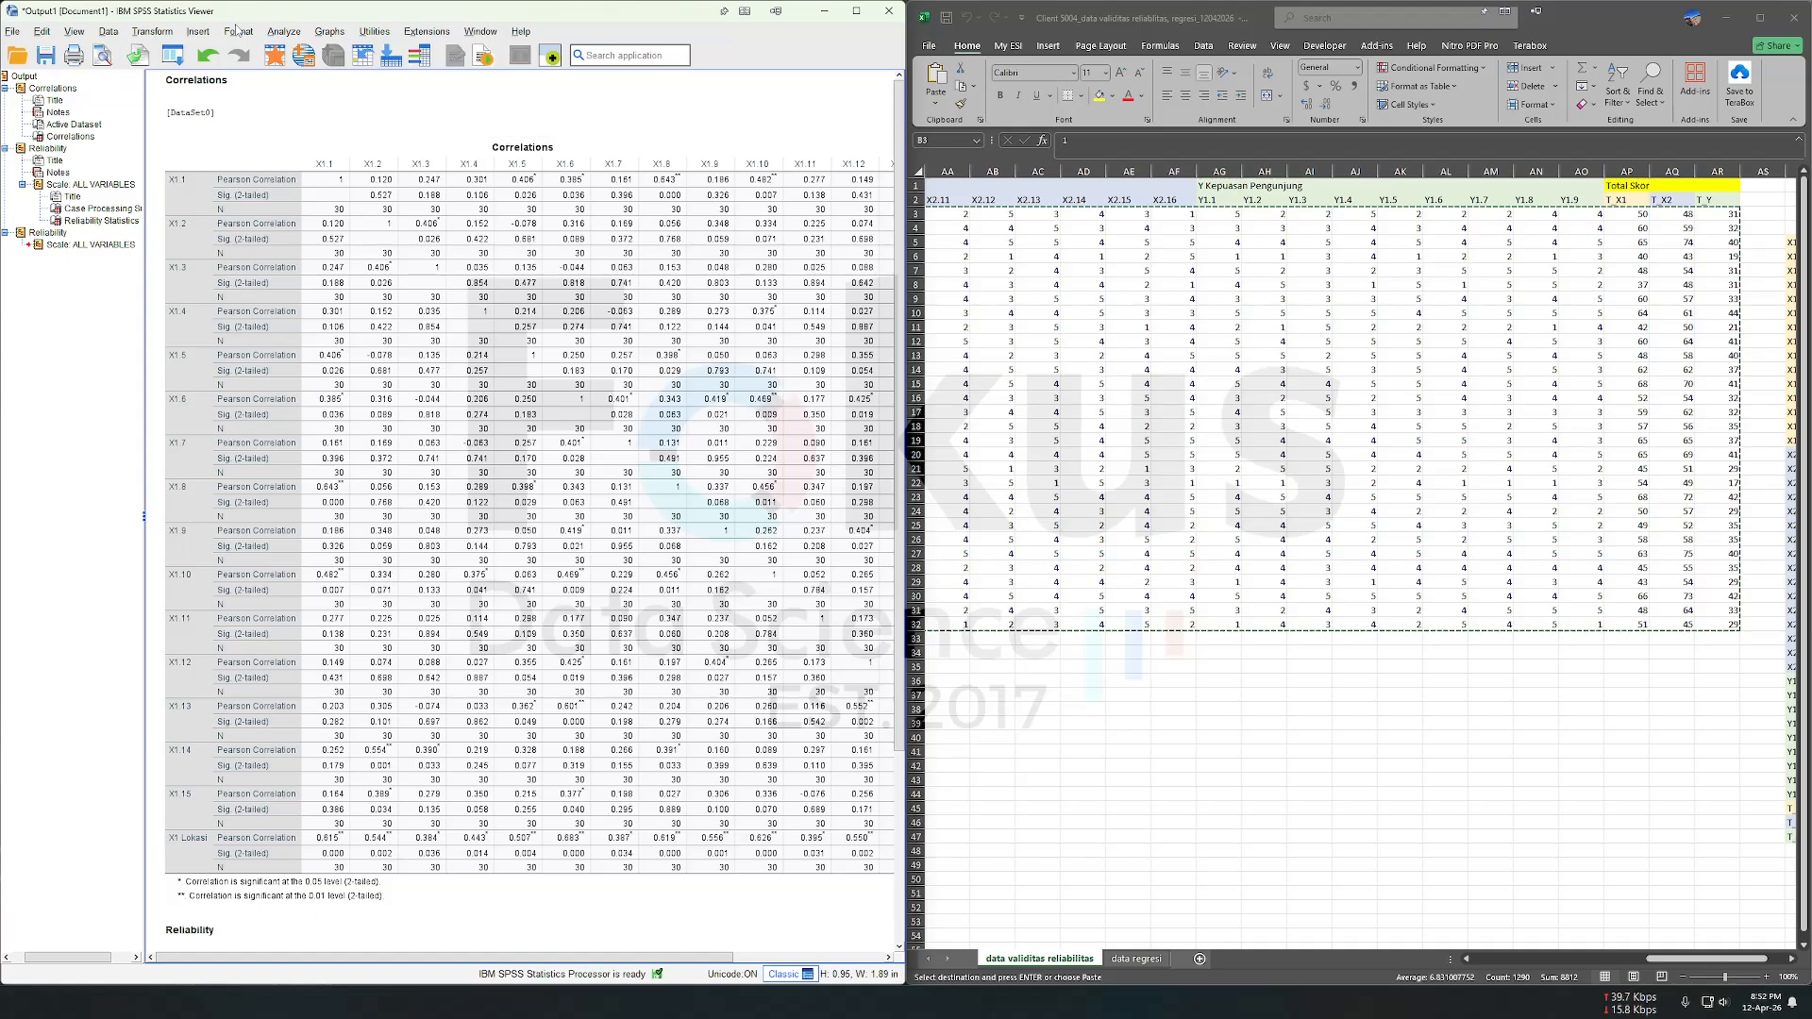
Step: Run a two-tailed Pearson bivariate correlation on items X2.1 to X2.16 in place of the X1 variables
{"action": "left_click", "coordinate": [275, 32]}
{"action": "mouse_move", "coordinate": [389, 227]}
{"action": "left_click", "coordinate": [505, 232]}
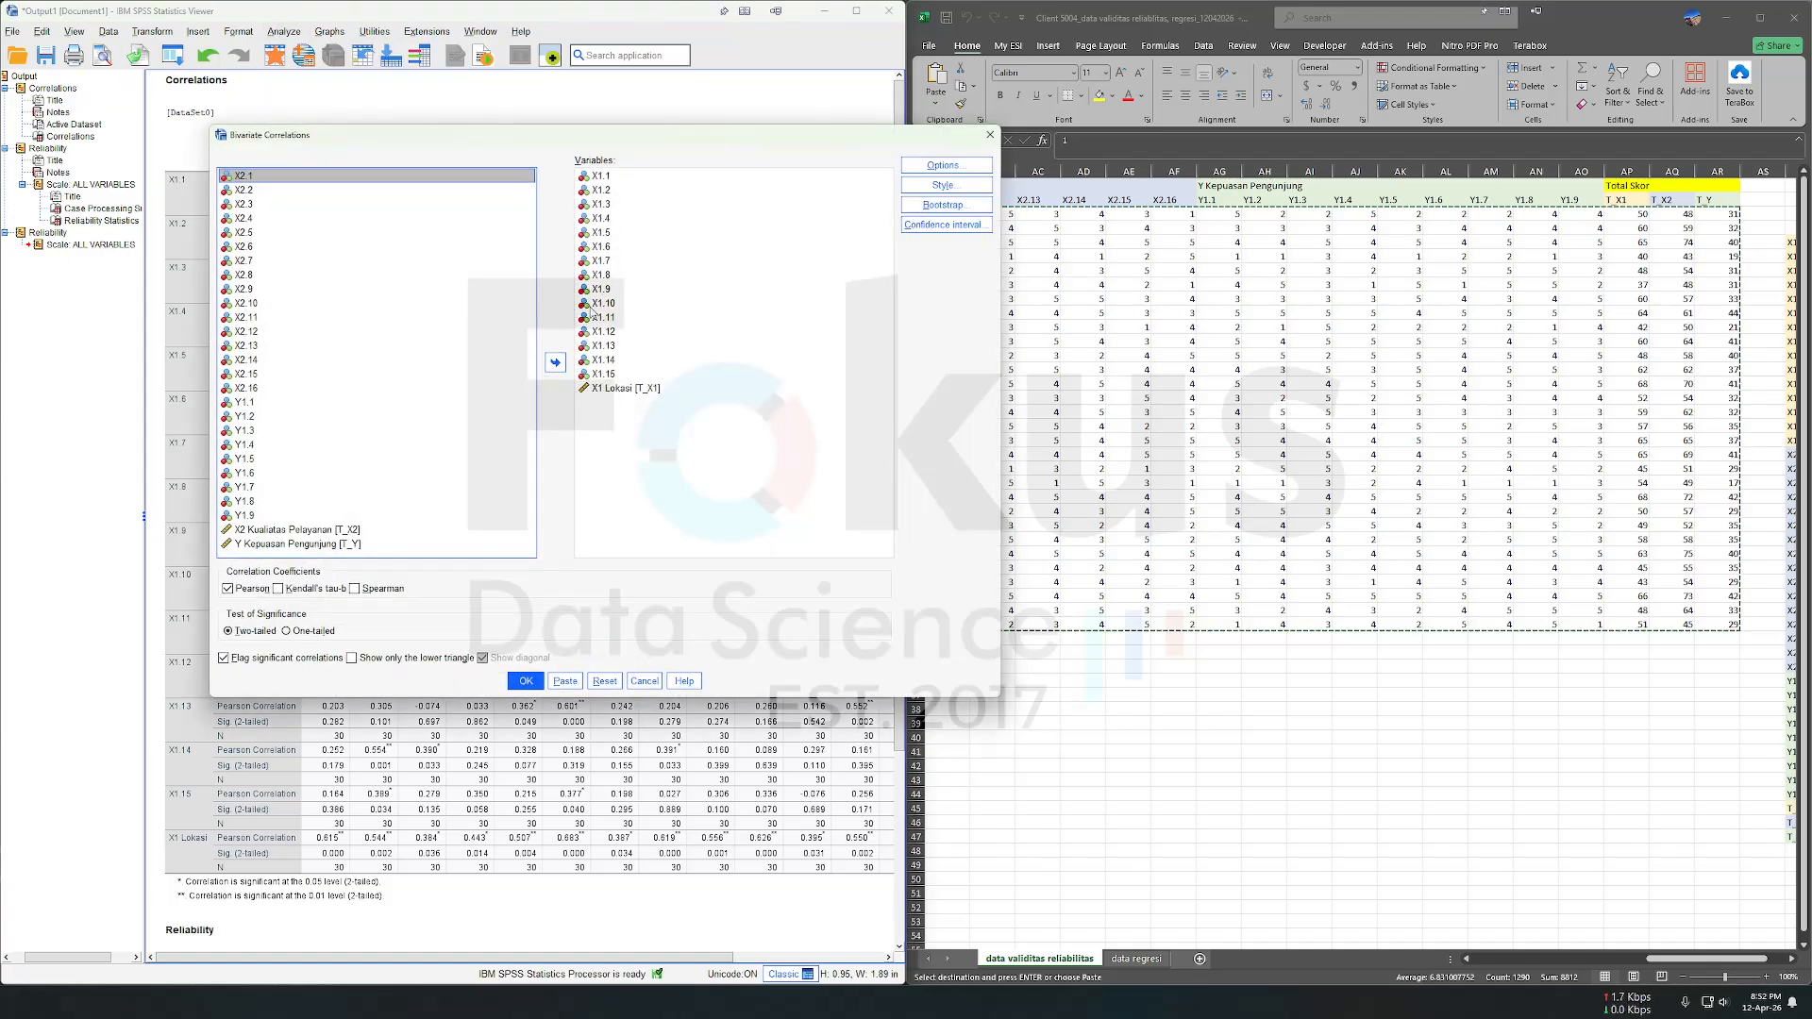
{"action": "left_click", "coordinate": [640, 387], "text": "shift"}
{"action": "left_click", "coordinate": [555, 363]}
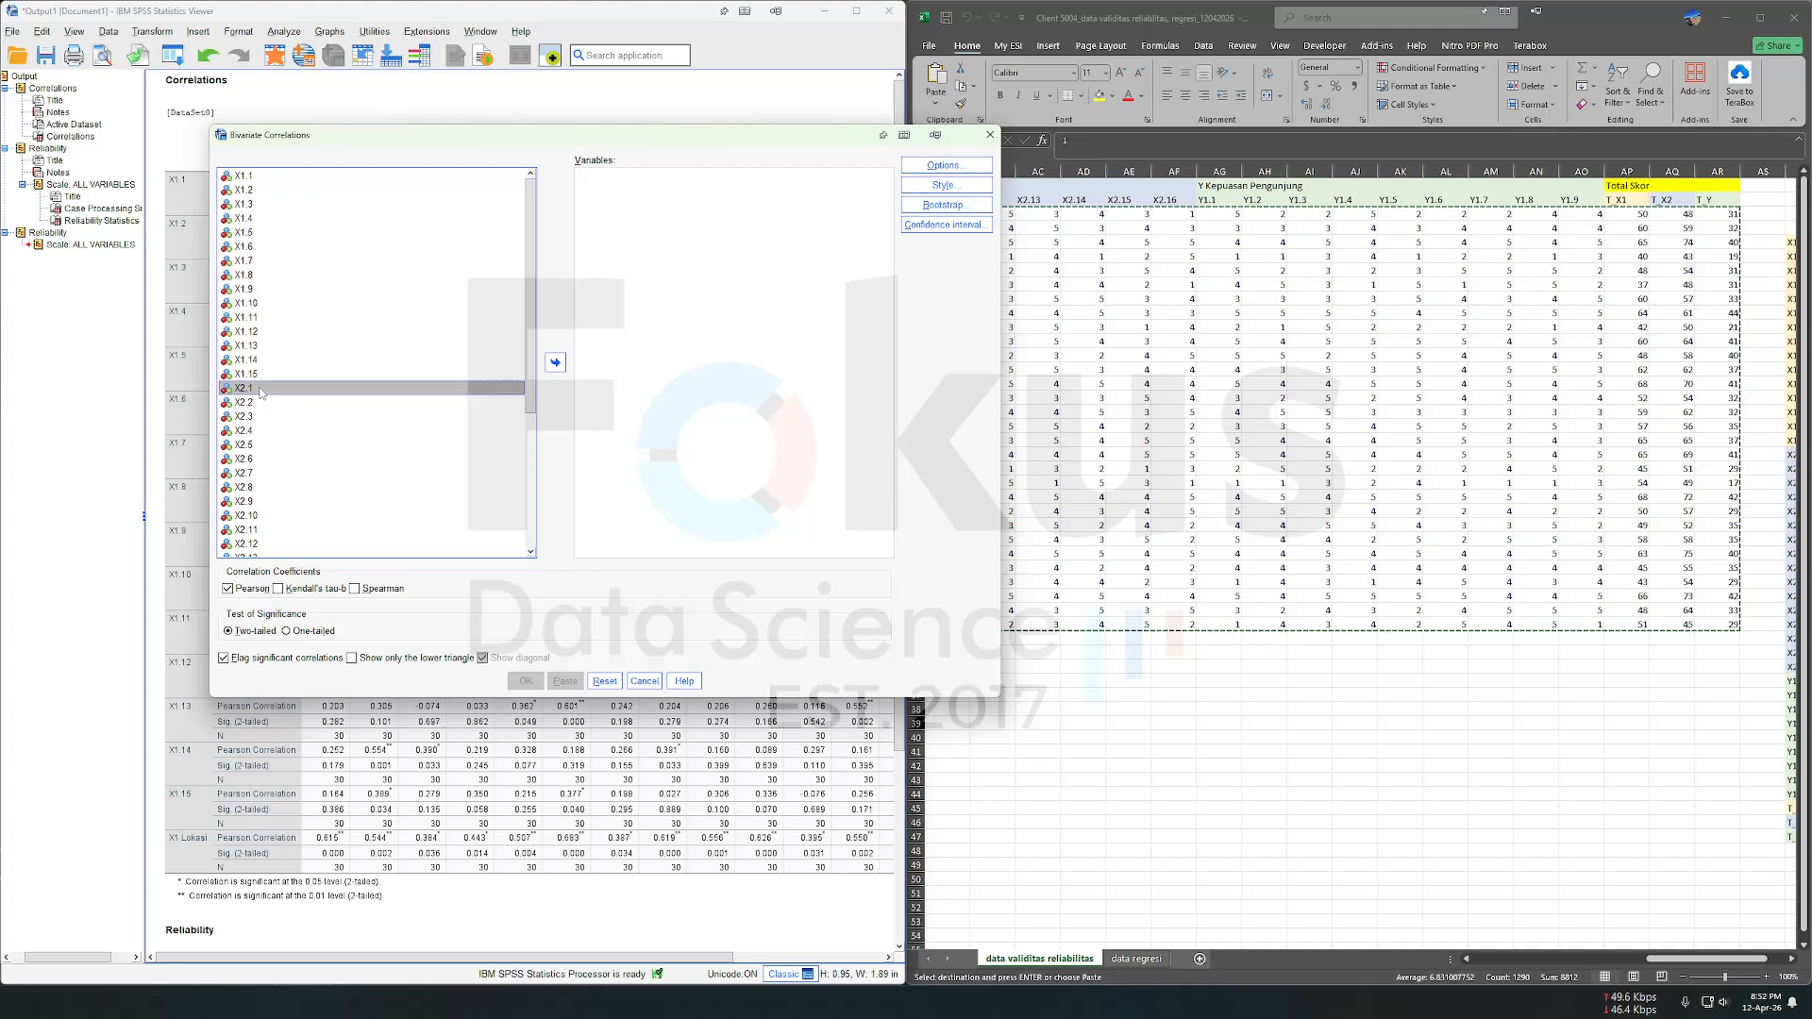
{"action": "left_click", "coordinate": [287, 431], "text": "shift"}
{"action": "left_click", "coordinate": [555, 363]}
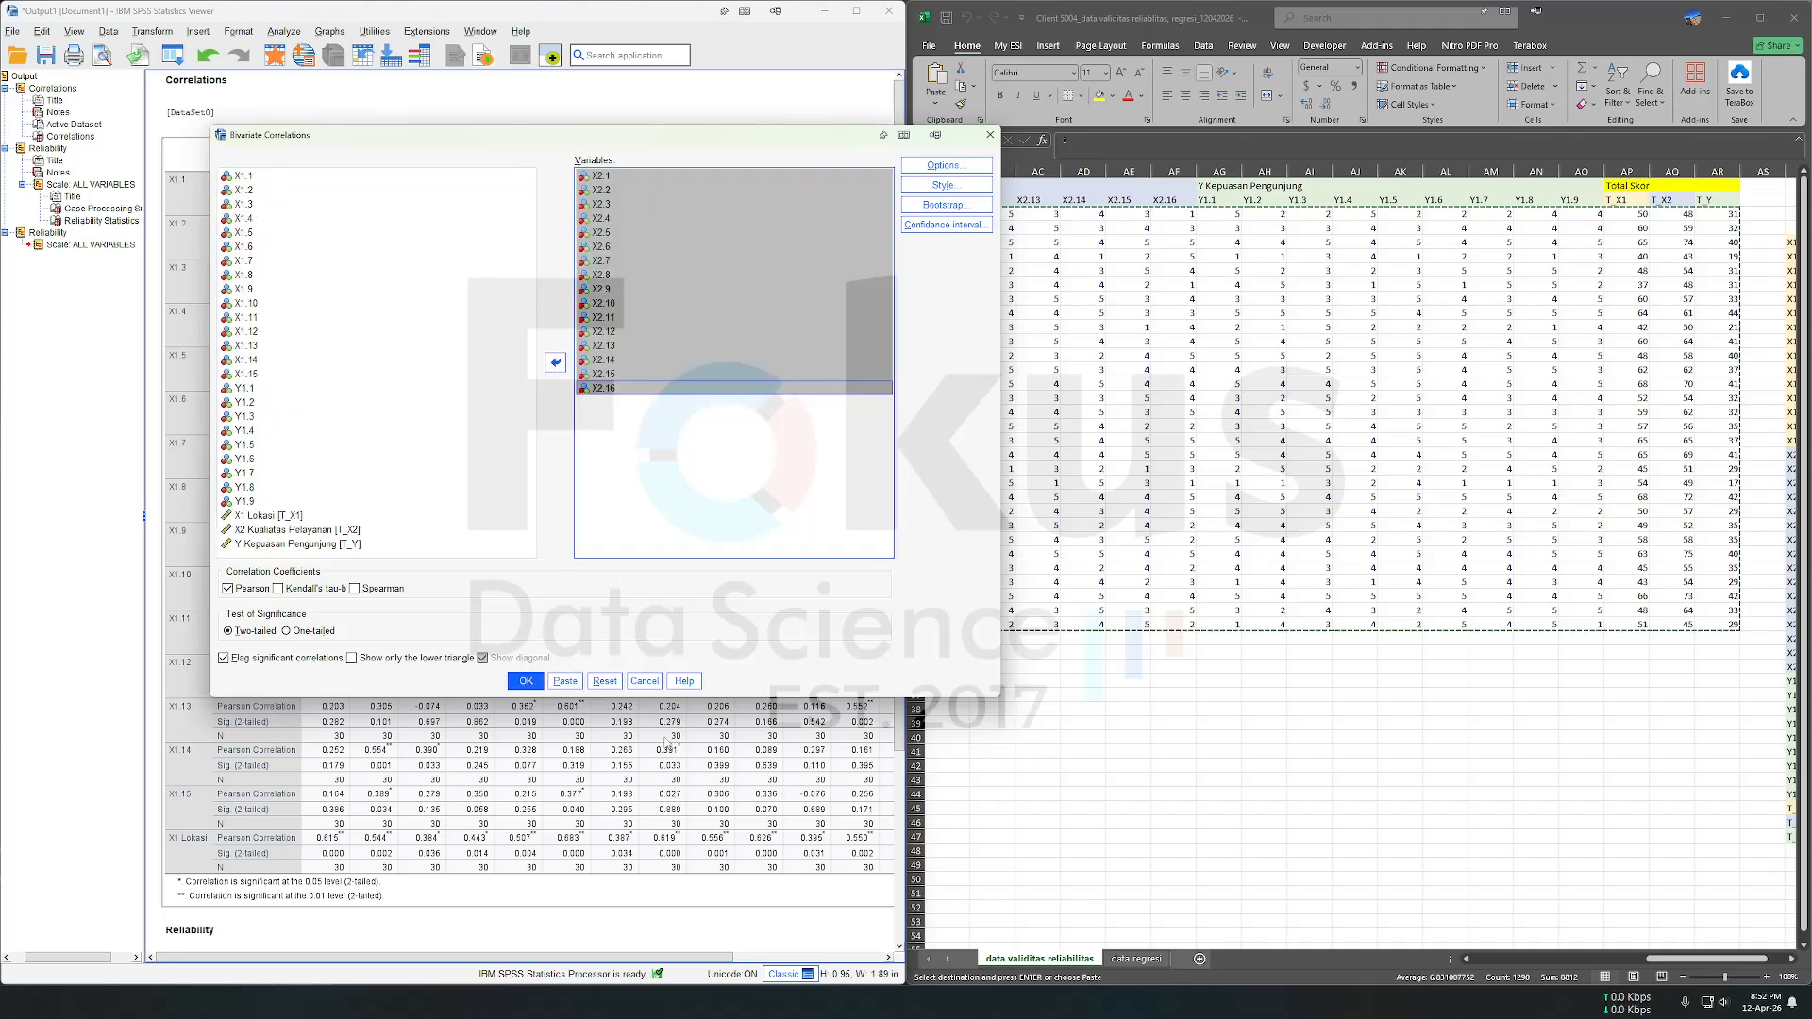
{"action": "left_click", "coordinate": [540, 680]}
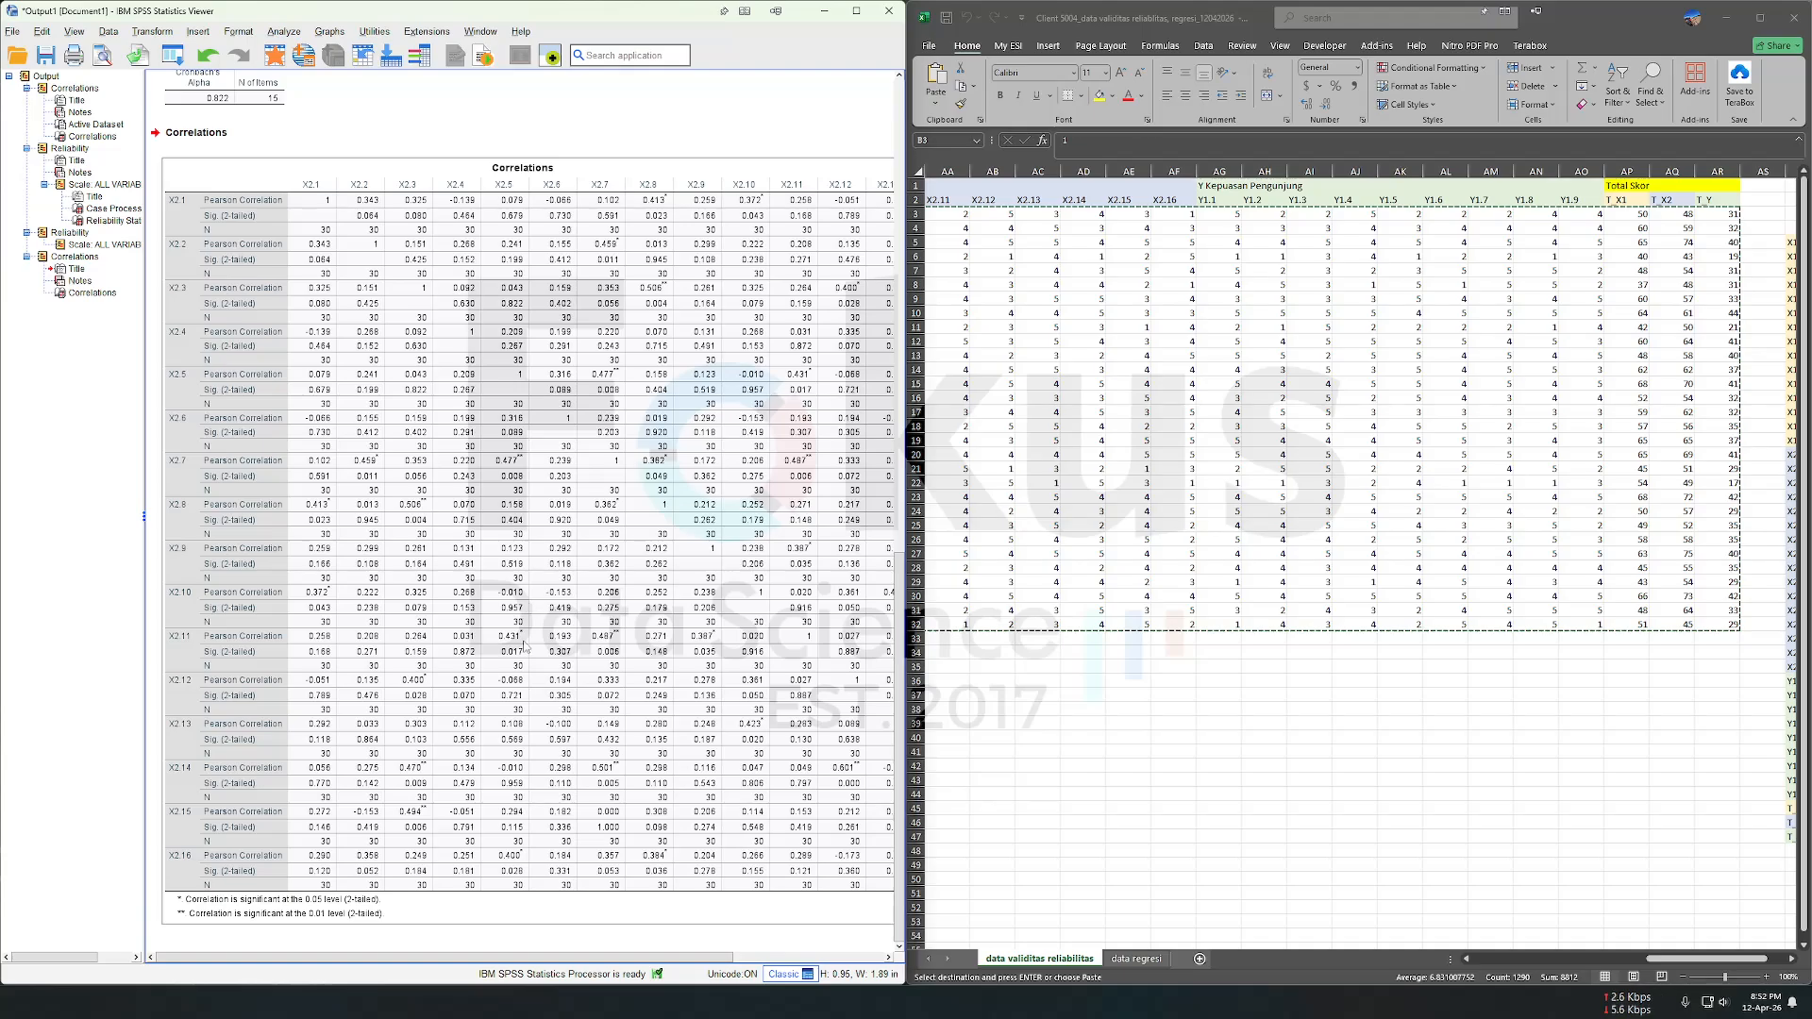
Step: Examine each X2 item's Pearson correlation and two-tailed significance against the X2 total in the Correlations table
{"action": "scroll", "coordinate": [227, 326], "scroll_direction": "right", "scroll_amount": 3}
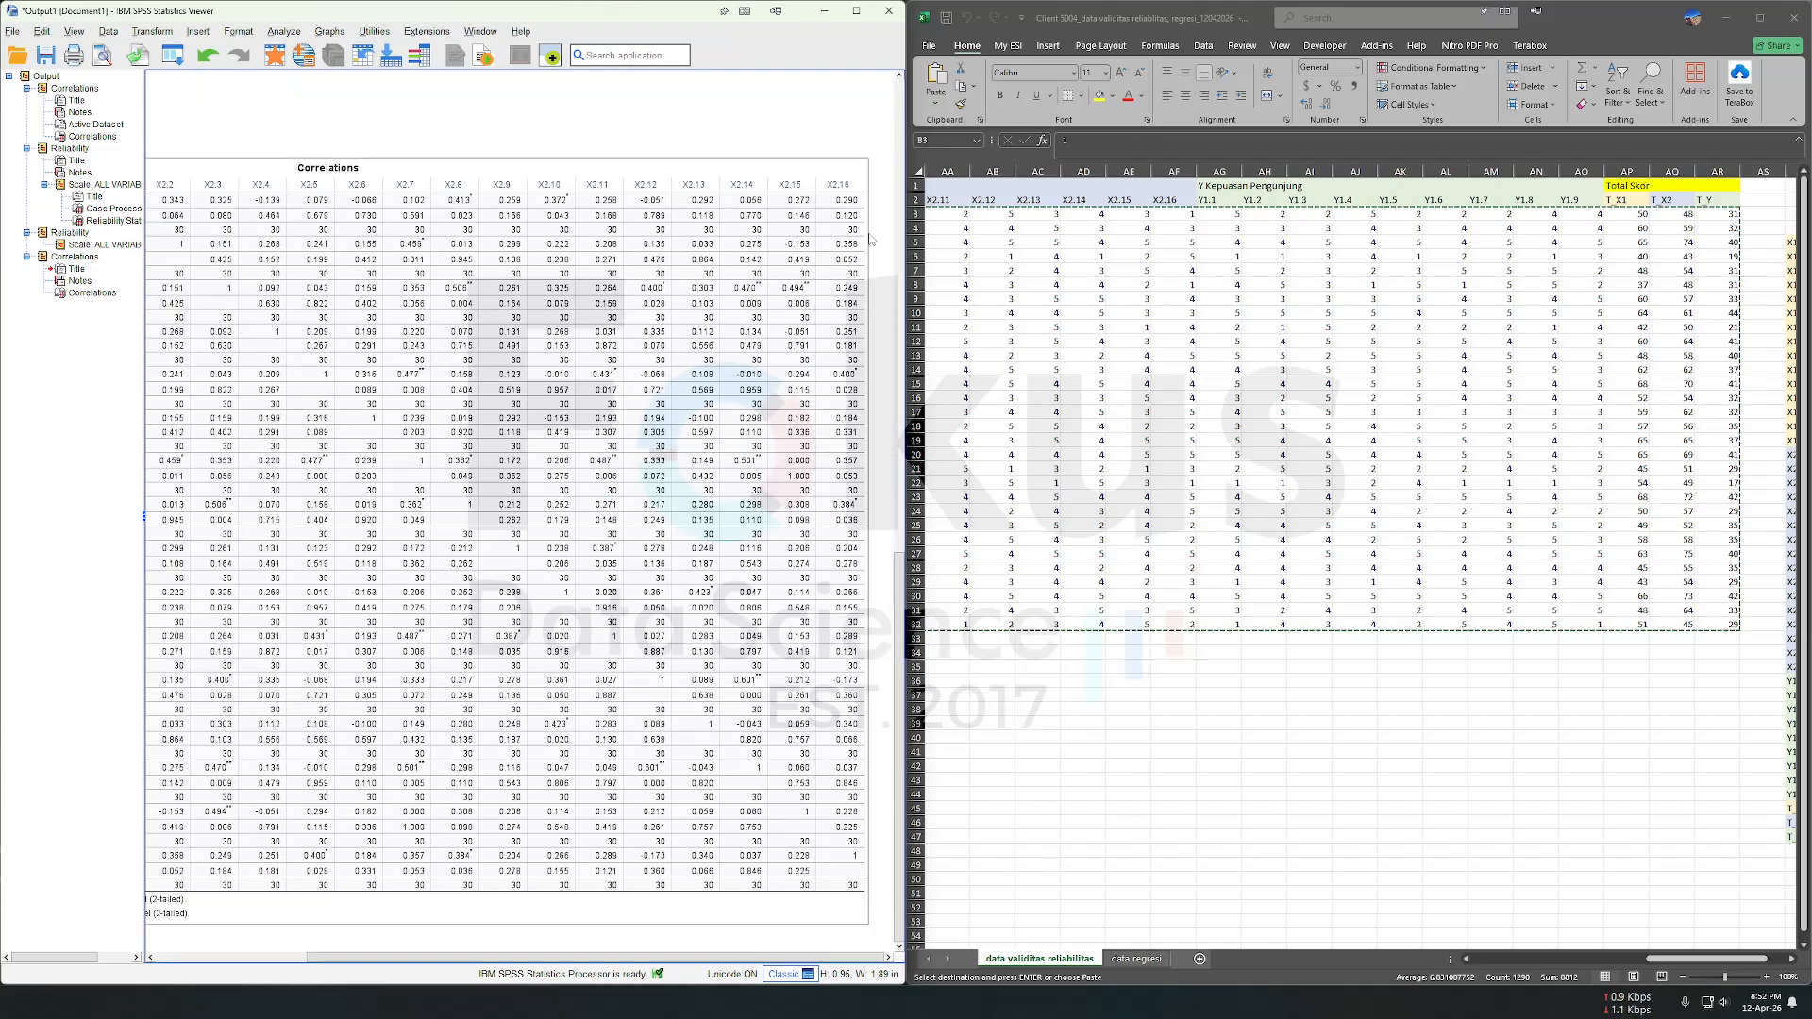
{"action": "scroll", "coordinate": [813, 230], "scroll_direction": "left", "scroll_amount": 3}
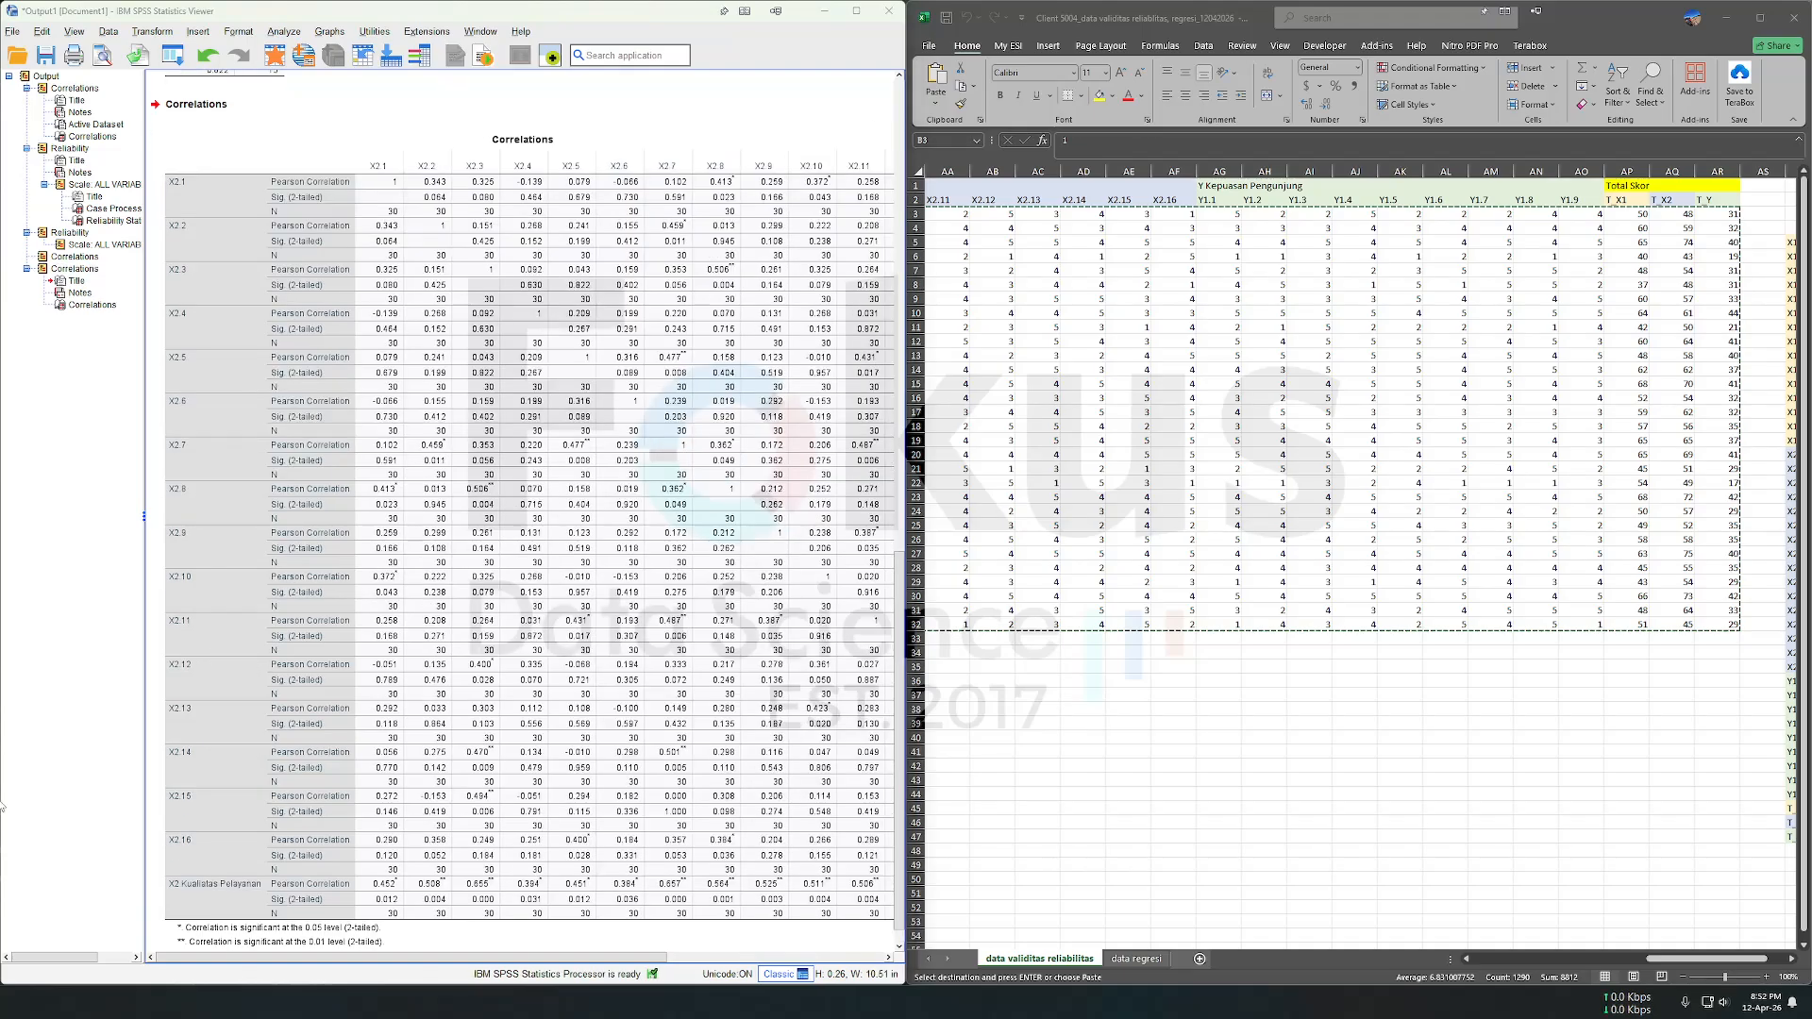
{"action": "scroll", "coordinate": [650, 718], "scroll_direction": "right", "scroll_amount": 3}
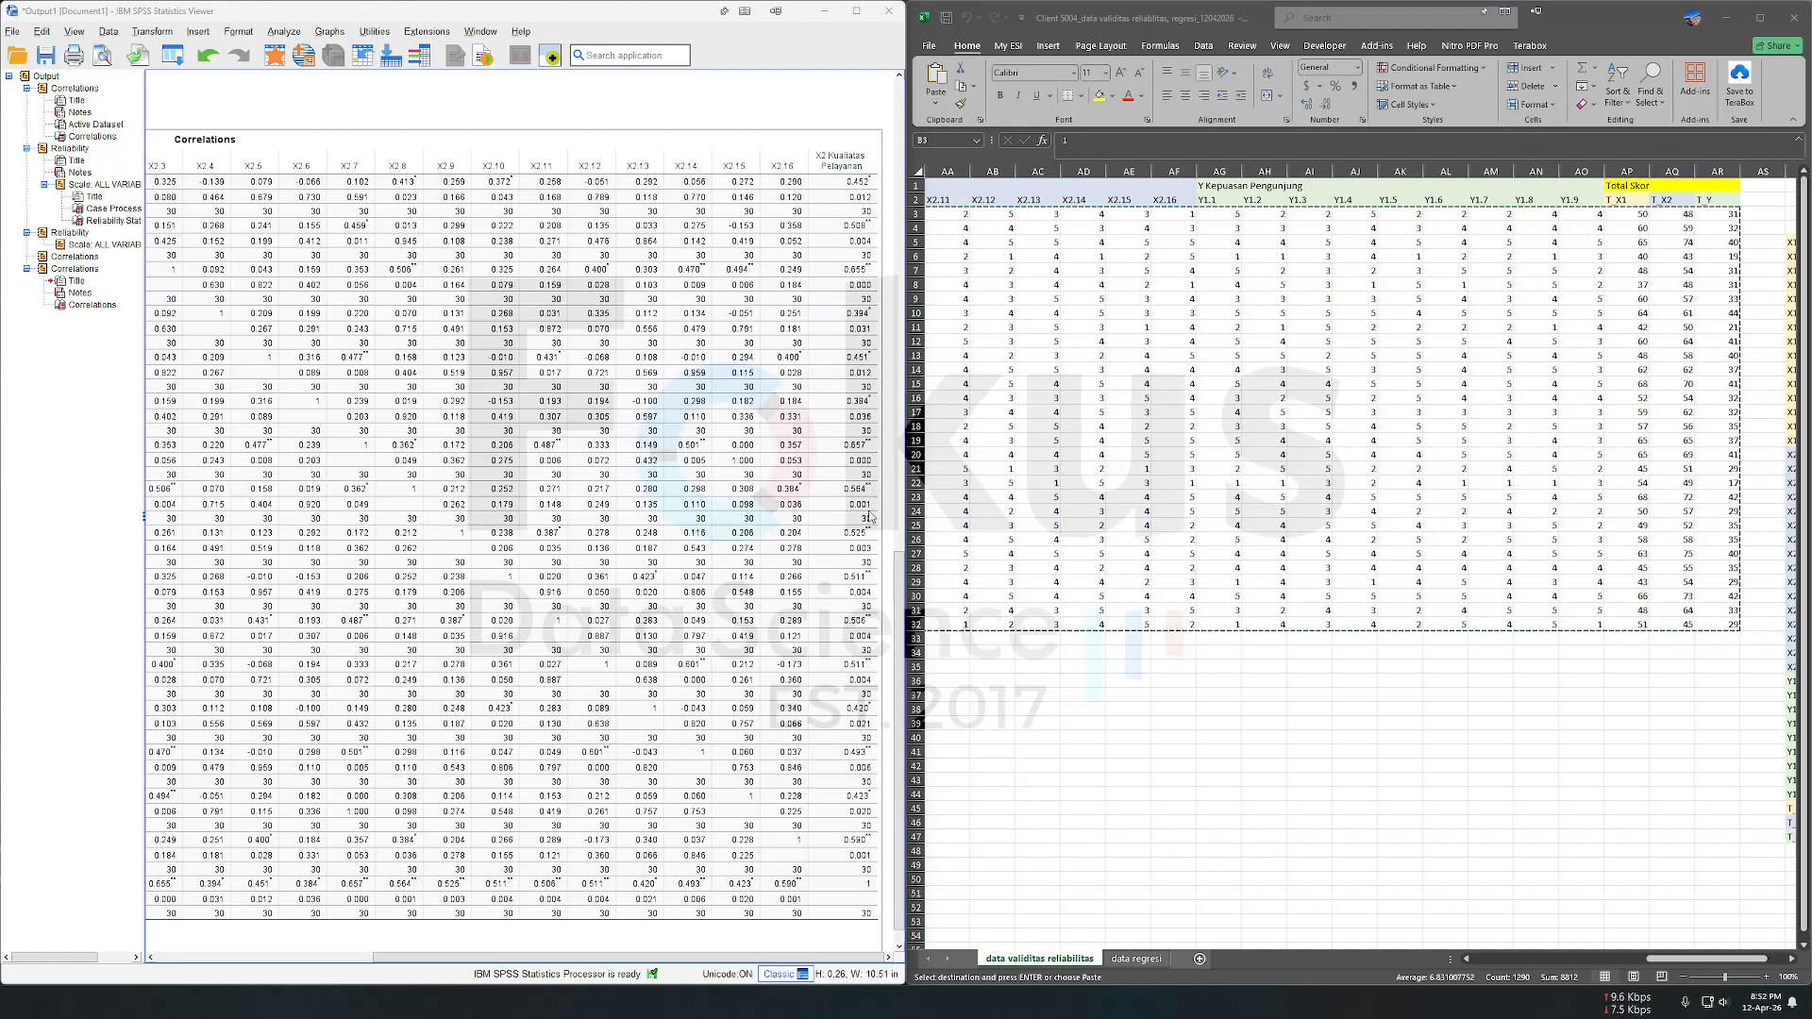
{"action": "scroll", "coordinate": [860, 557], "scroll_direction": "down", "scroll_amount": 1}
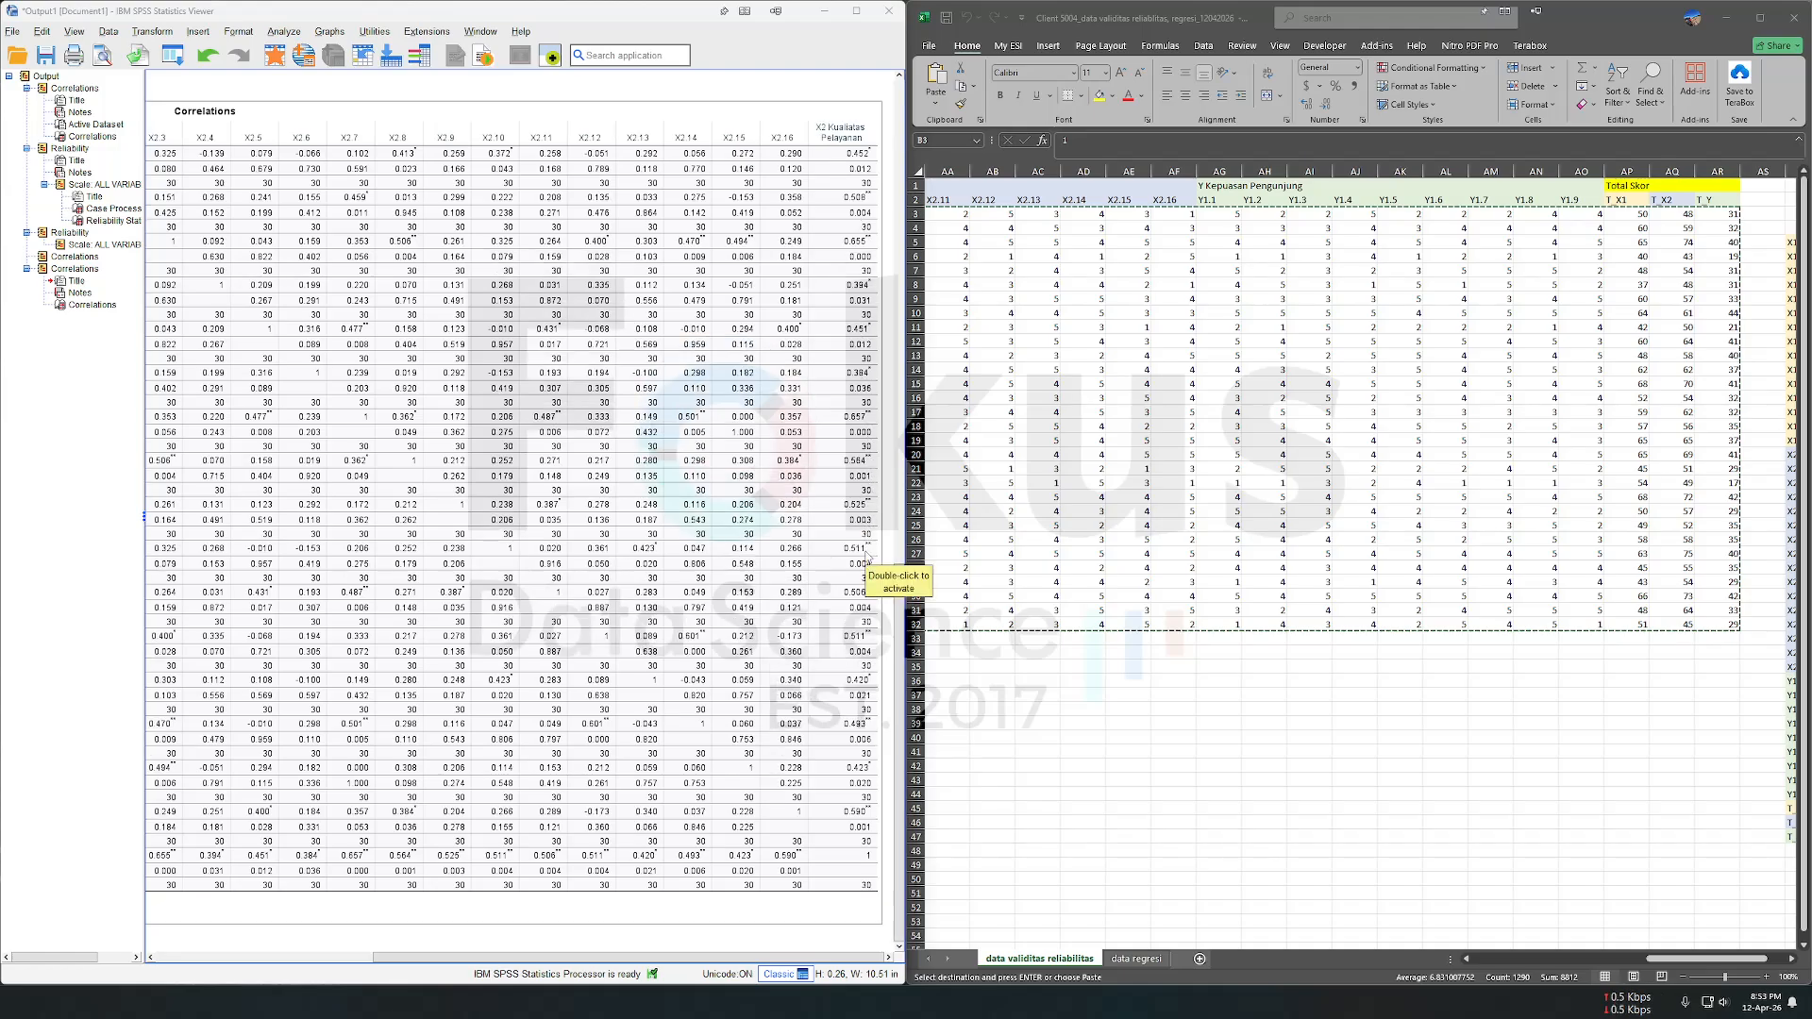
{"action": "scroll", "coordinate": [855, 559], "scroll_direction": "left", "scroll_amount": 5}
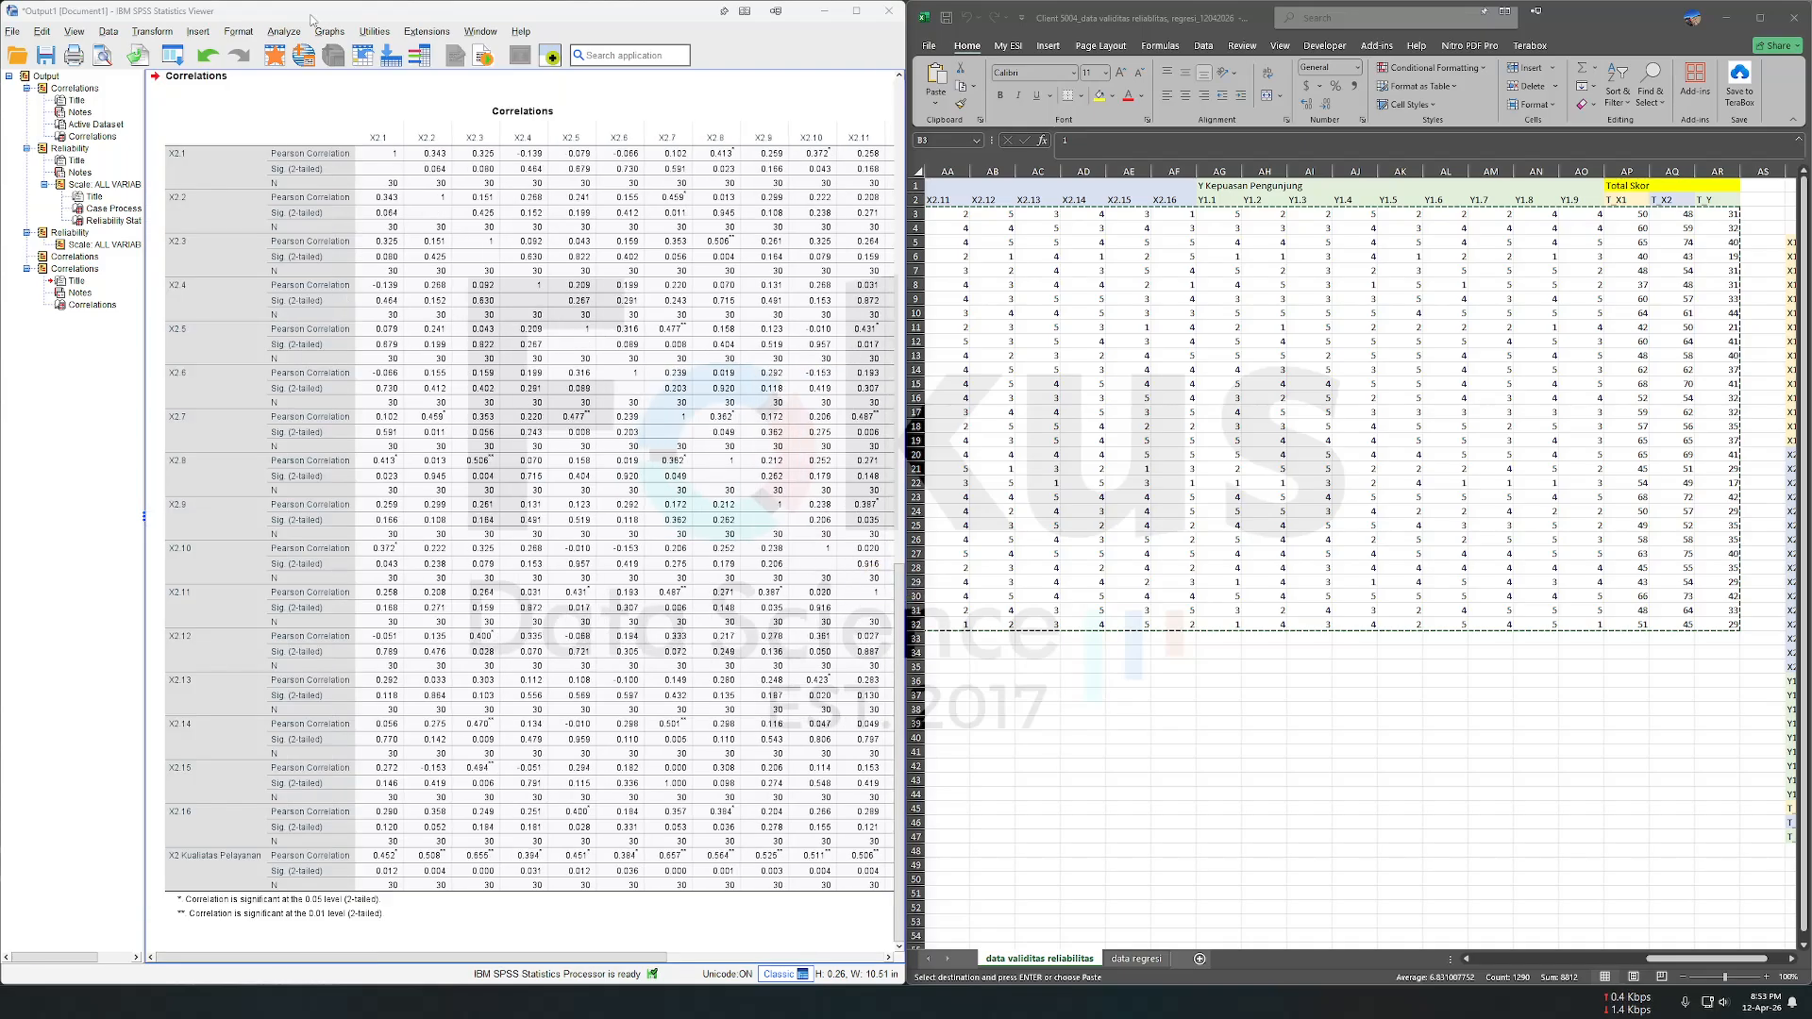
Step: Remove the X2 total [T_X2] from the Reliability Analysis items and run the Alpha model on X2.1 to X2.16
{"action": "left_click", "coordinate": [284, 31]}
{"action": "mouse_move", "coordinate": [295, 335]}
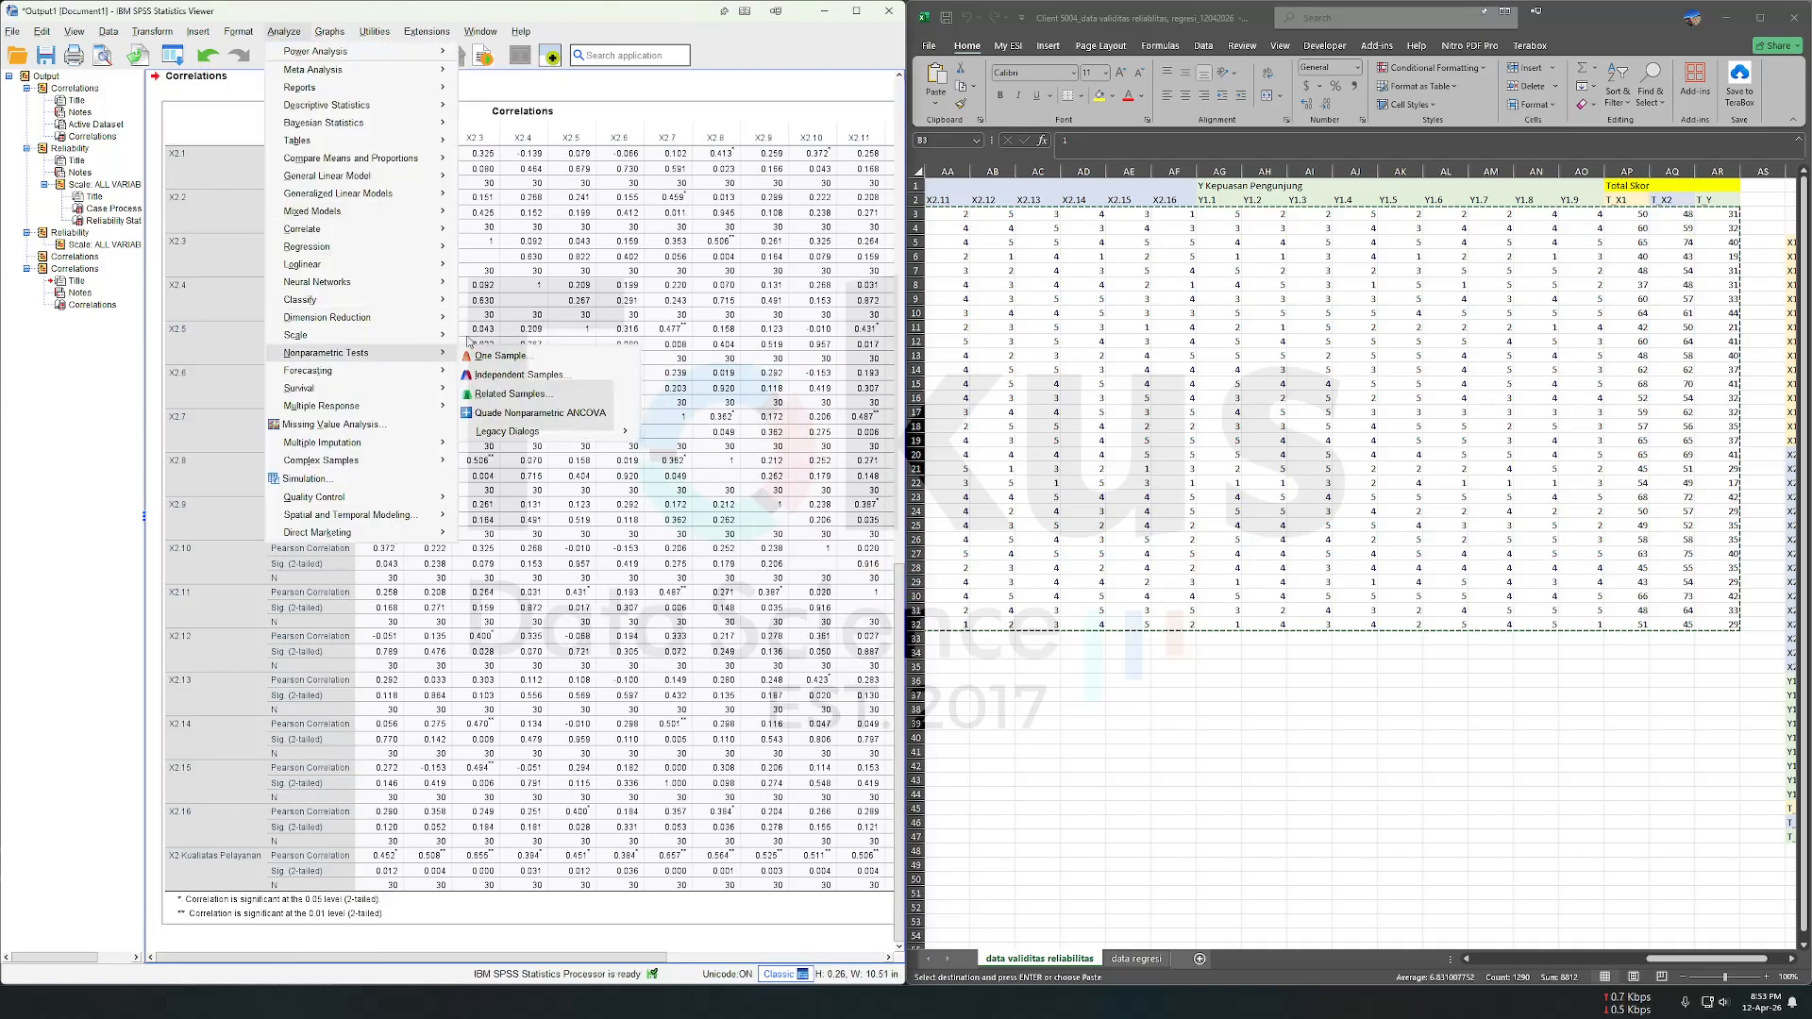
{"action": "left_click", "coordinate": [510, 337]}
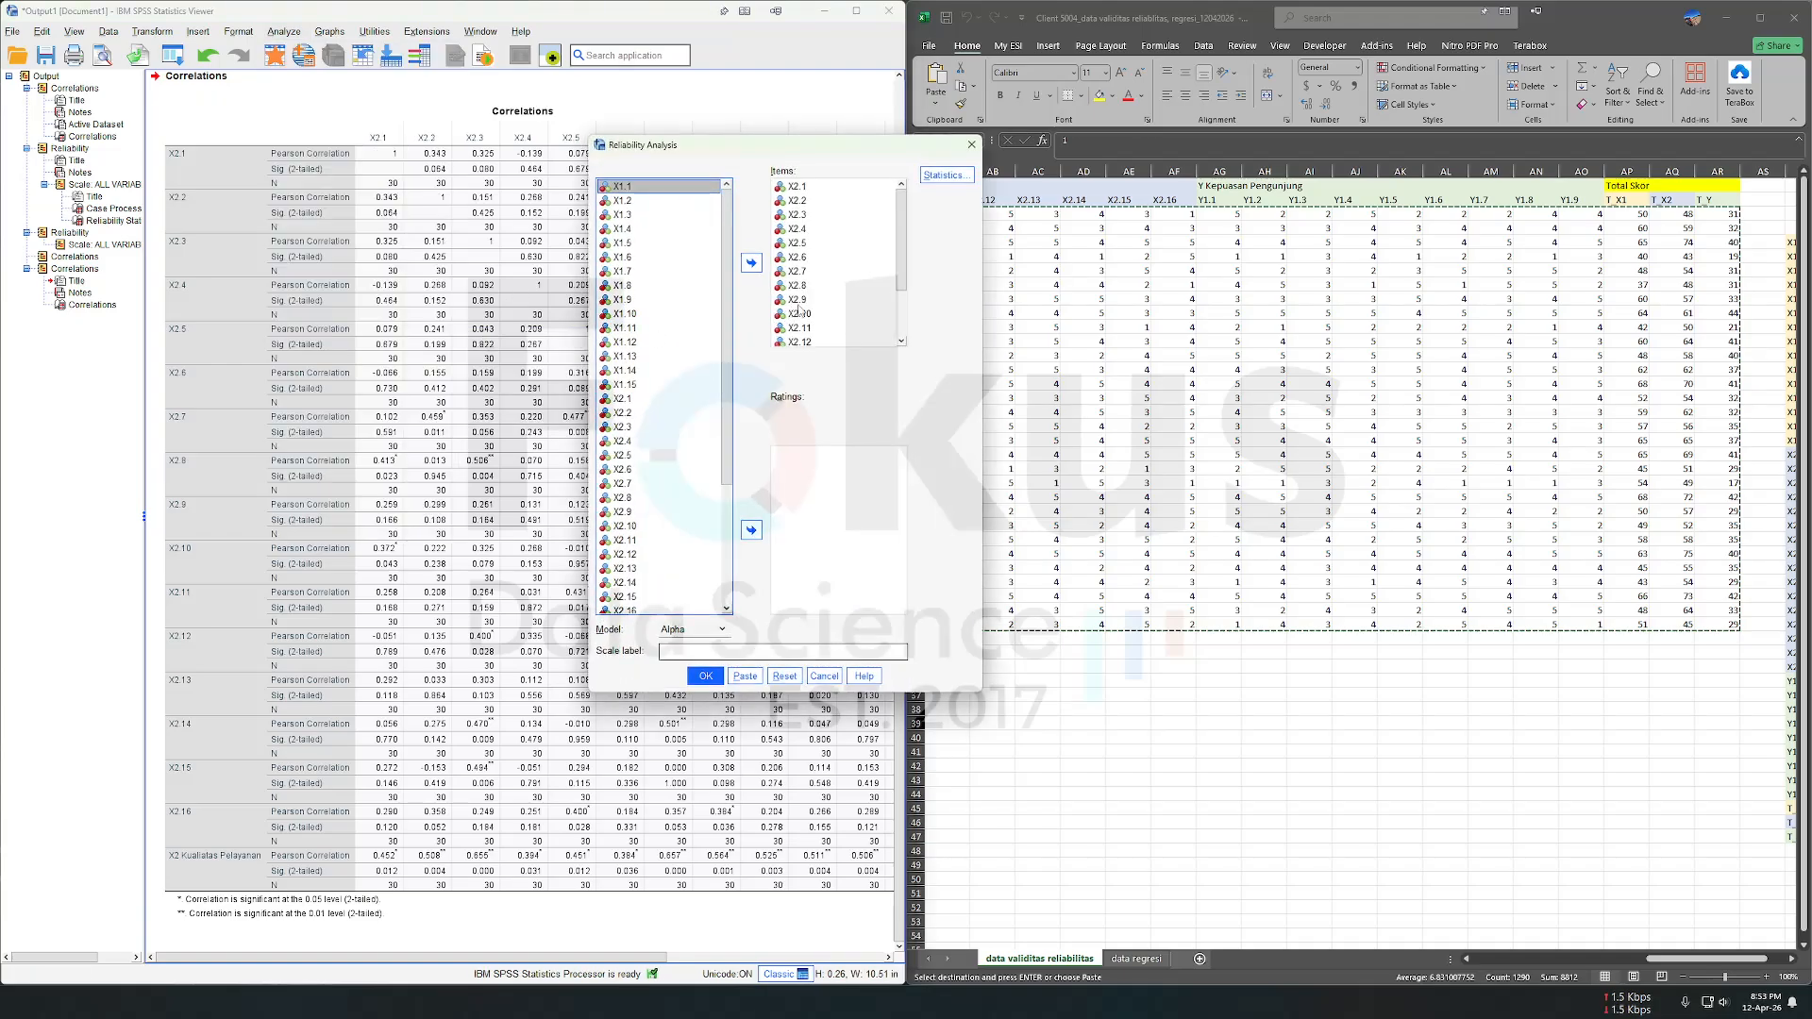
{"action": "scroll", "coordinate": [792, 316], "scroll_direction": "down", "scroll_amount": 2}
{"action": "left_click", "coordinate": [807, 340]}
{"action": "left_click", "coordinate": [751, 263]}
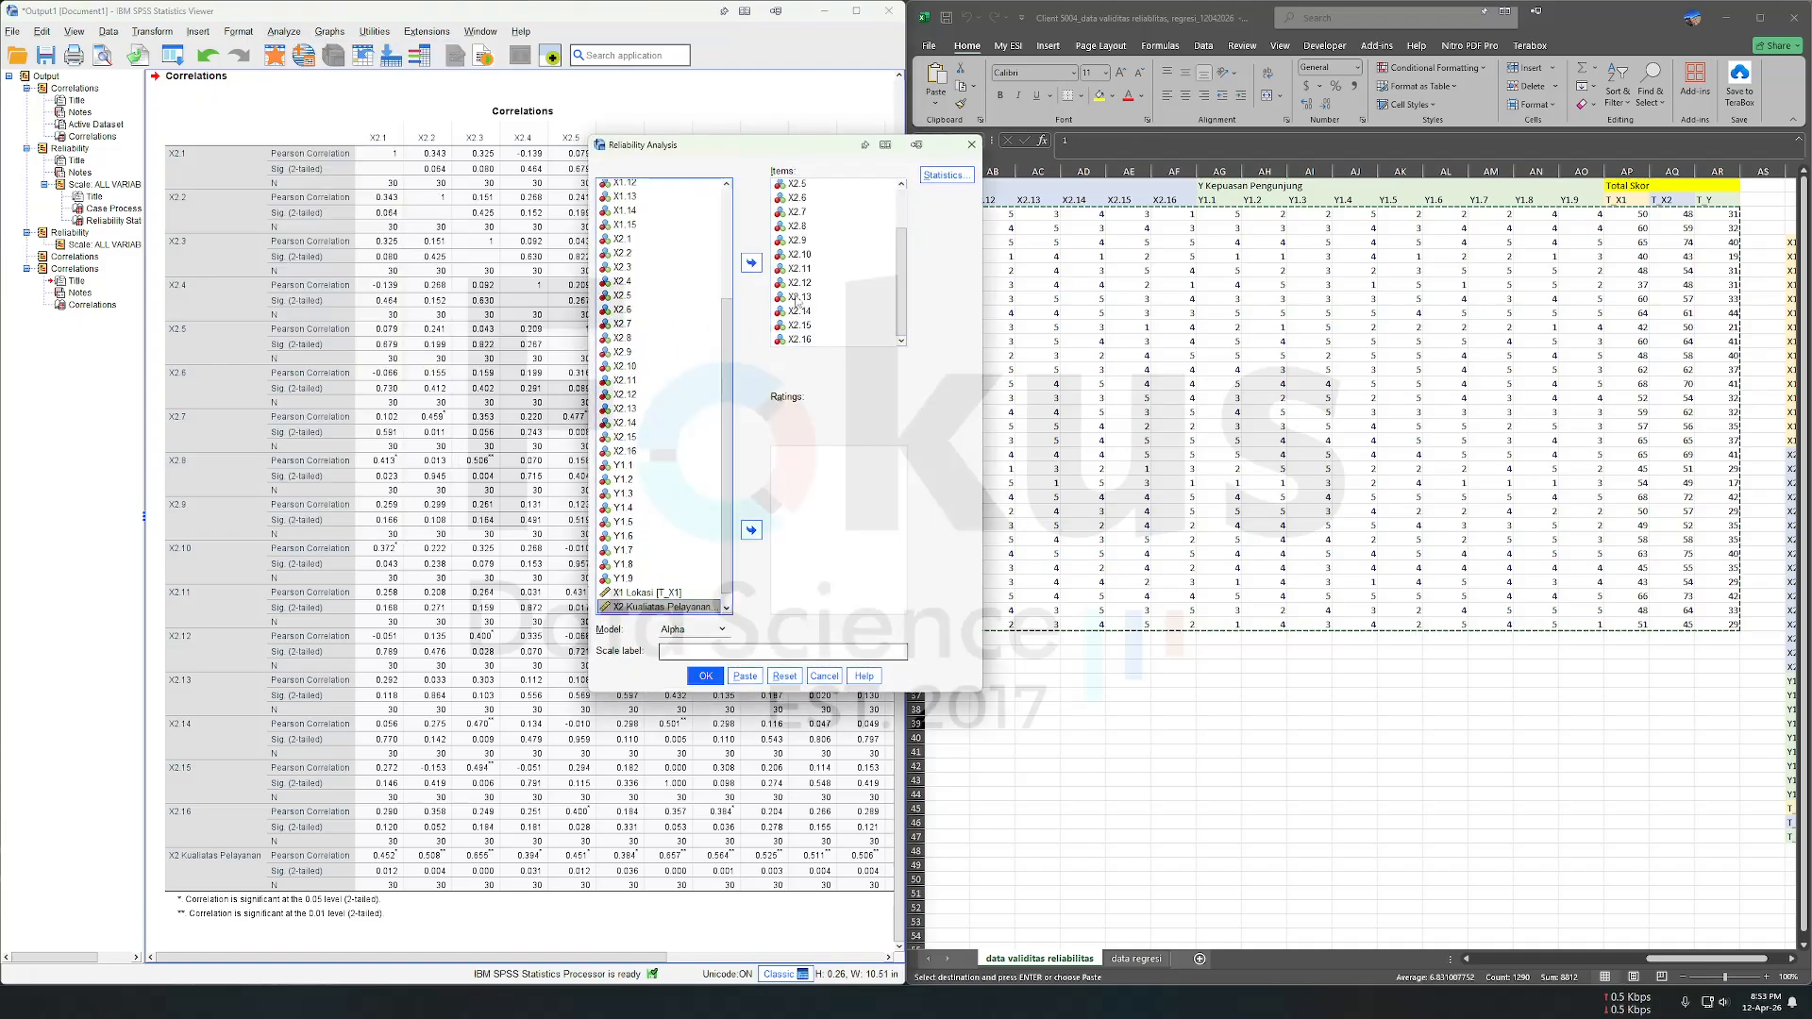
{"action": "left_click", "coordinate": [823, 311]}
{"action": "left_click", "coordinate": [817, 340]}
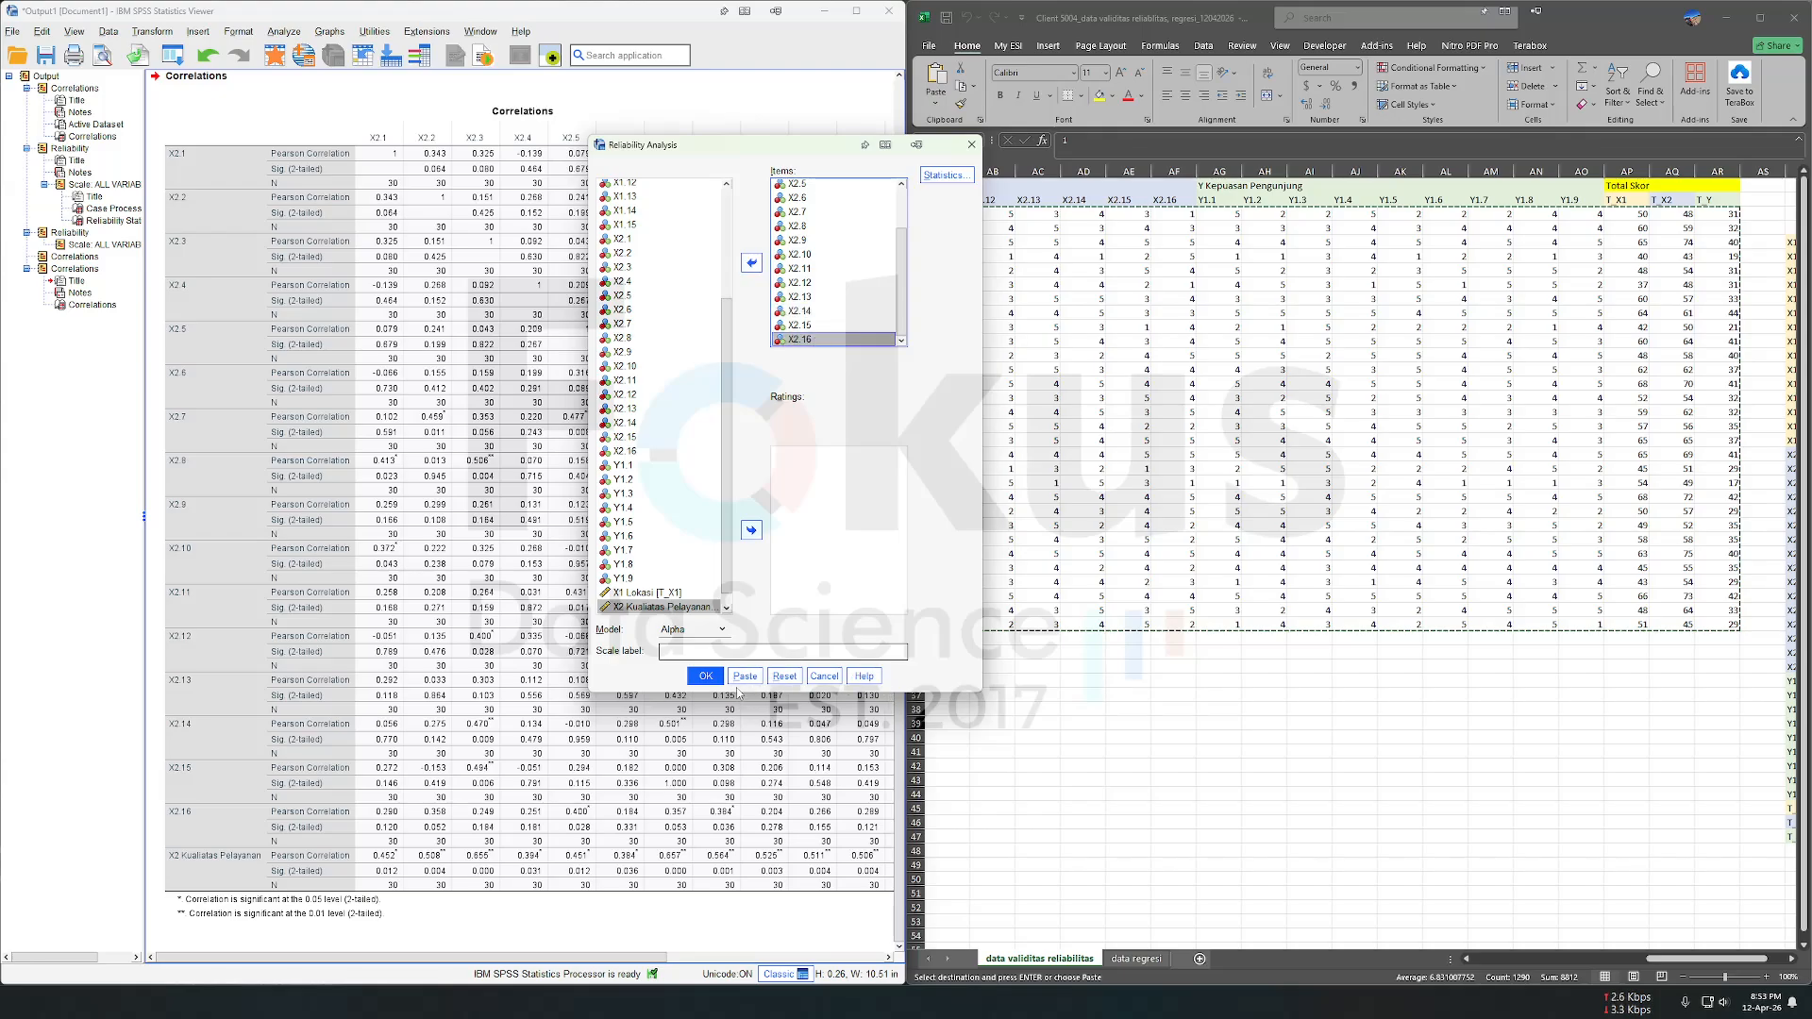
{"action": "left_click", "coordinate": [706, 676]}
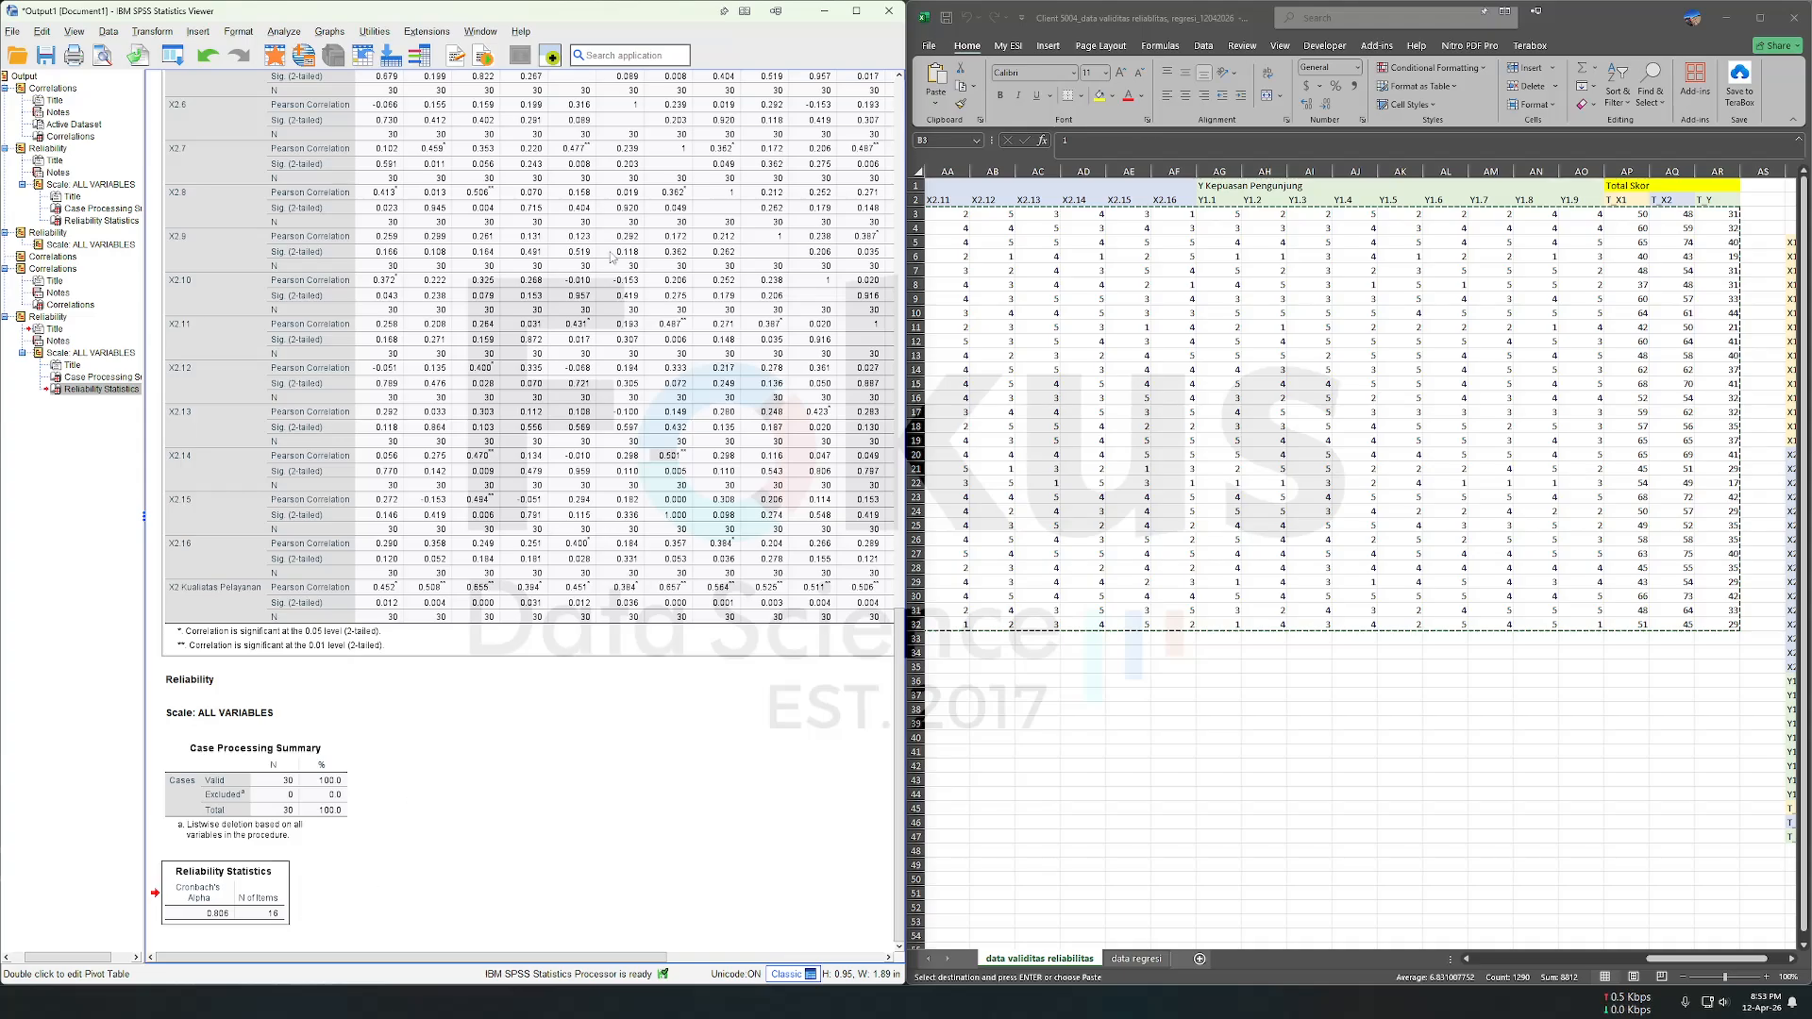
Step: Run a two-tailed Pearson bivariate correlation on items Y1.1 to Y1.9 together with the Y total [T_Y], replacing the X2 variables
{"action": "left_click", "coordinate": [288, 31]}
{"action": "mouse_move", "coordinate": [377, 239]}
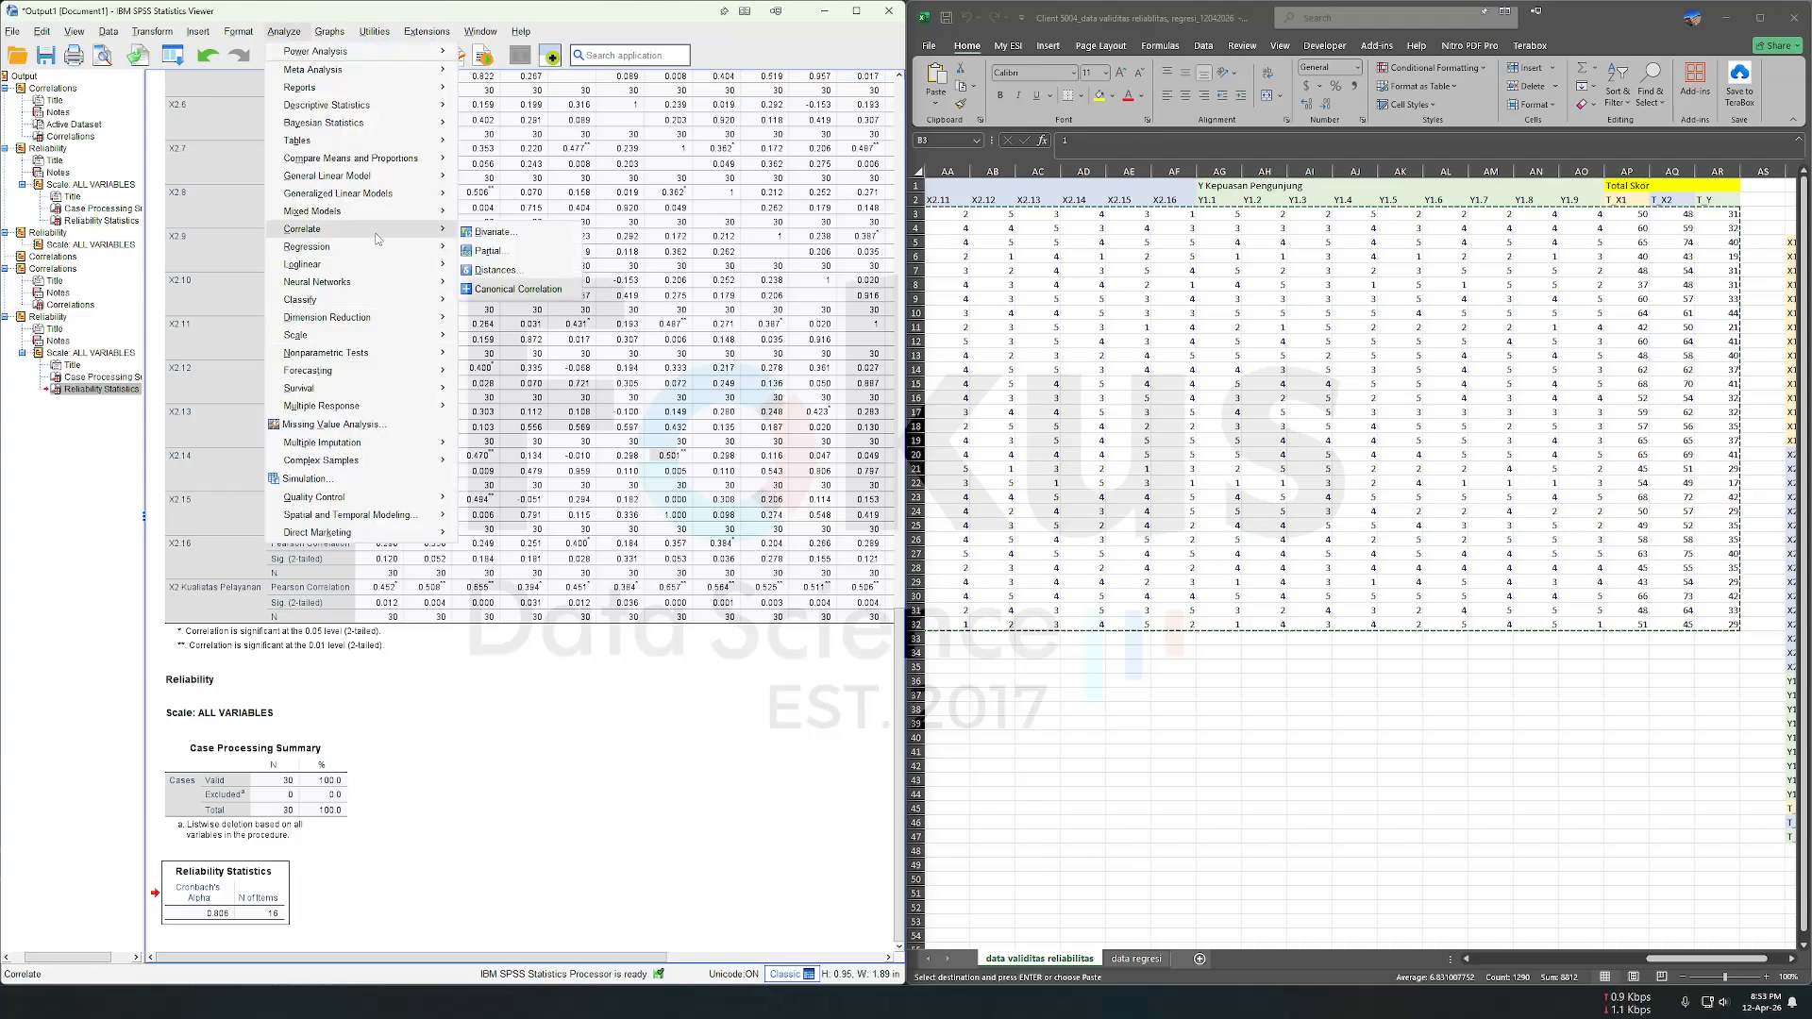
{"action": "left_click", "coordinate": [492, 231]}
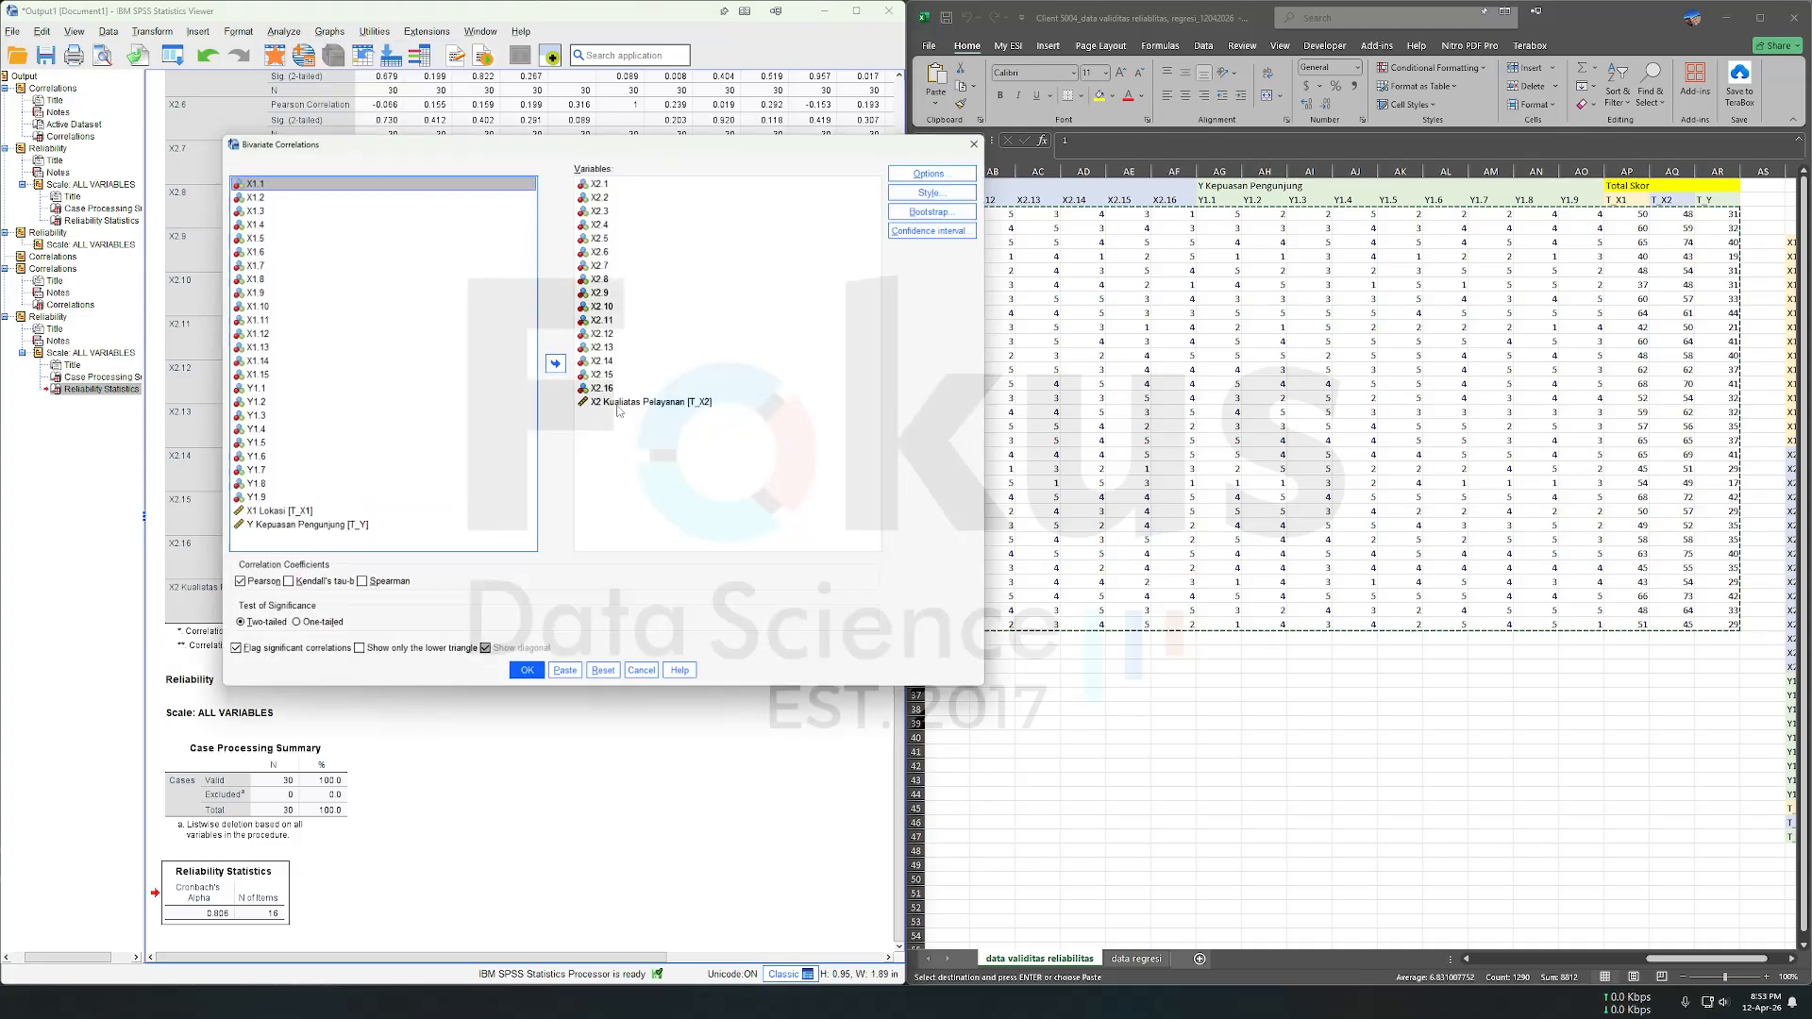
{"action": "key", "text": "ctrl+a"}
{"action": "left_click", "coordinate": [555, 363]}
{"action": "scroll", "coordinate": [276, 519], "scroll_direction": "down", "scroll_amount": 5}
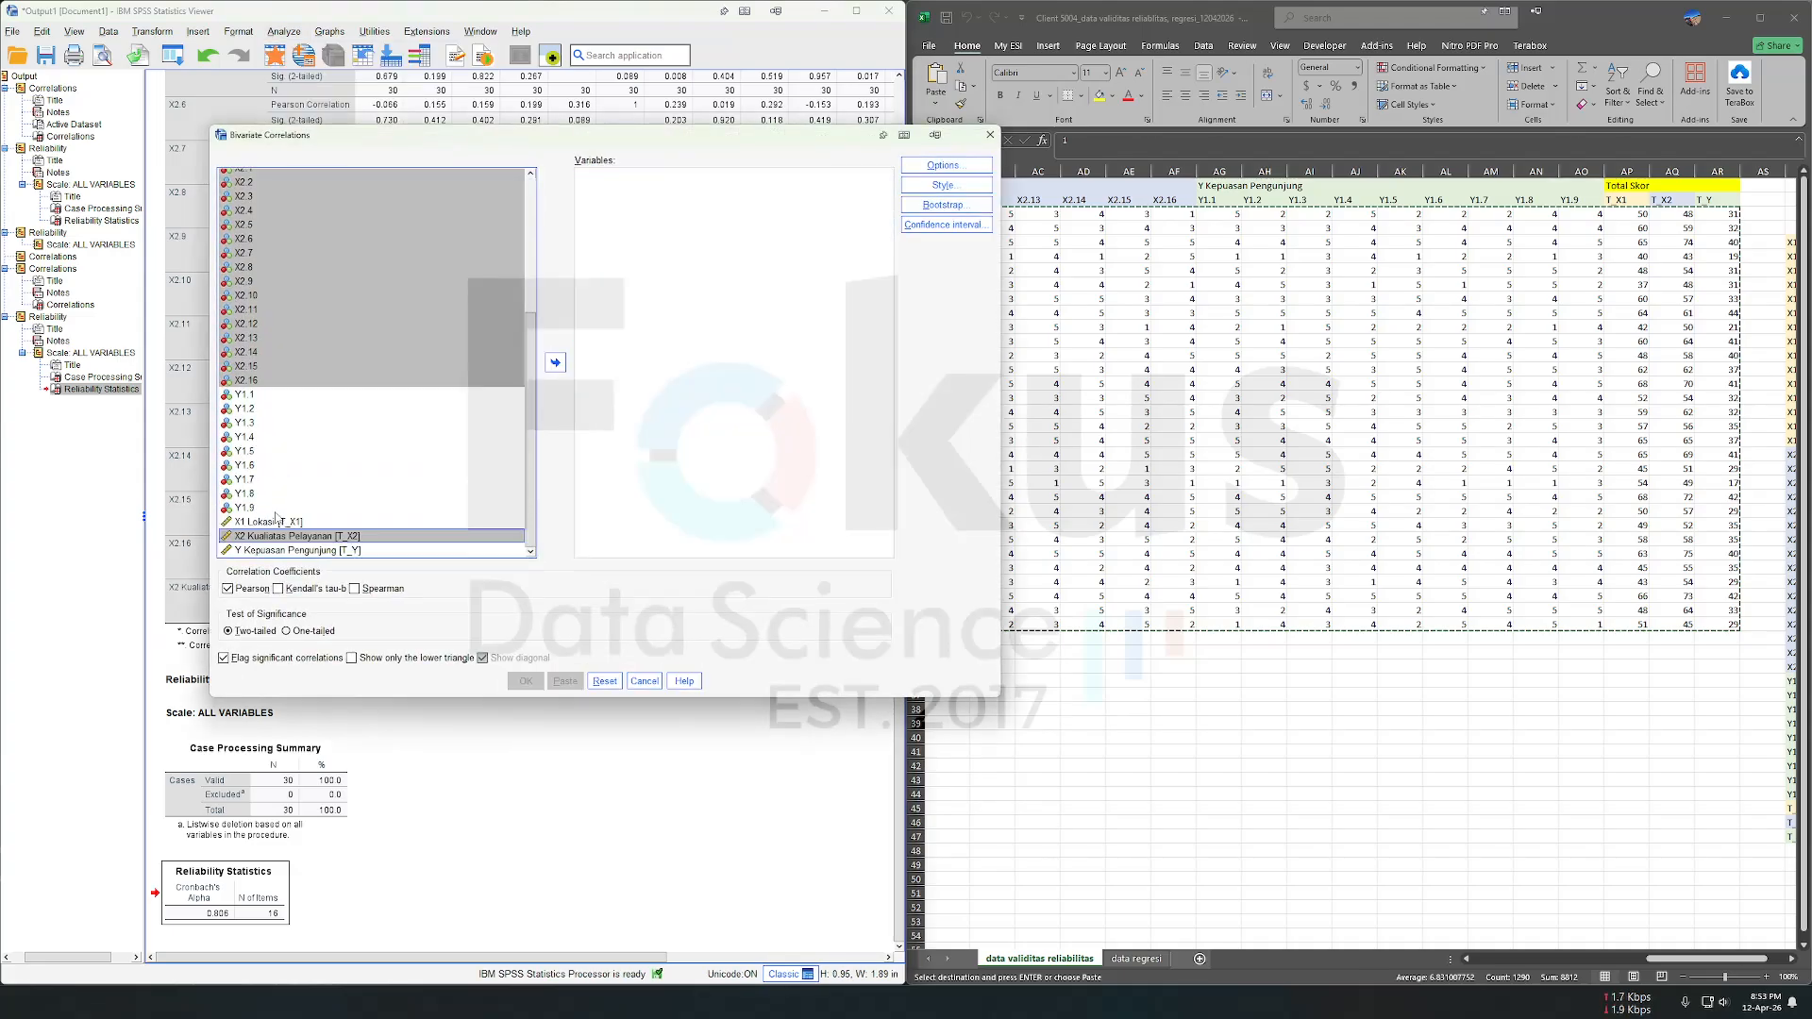
{"action": "left_click", "coordinate": [277, 398]}
{"action": "left_click", "coordinate": [298, 508], "text": "shift"}
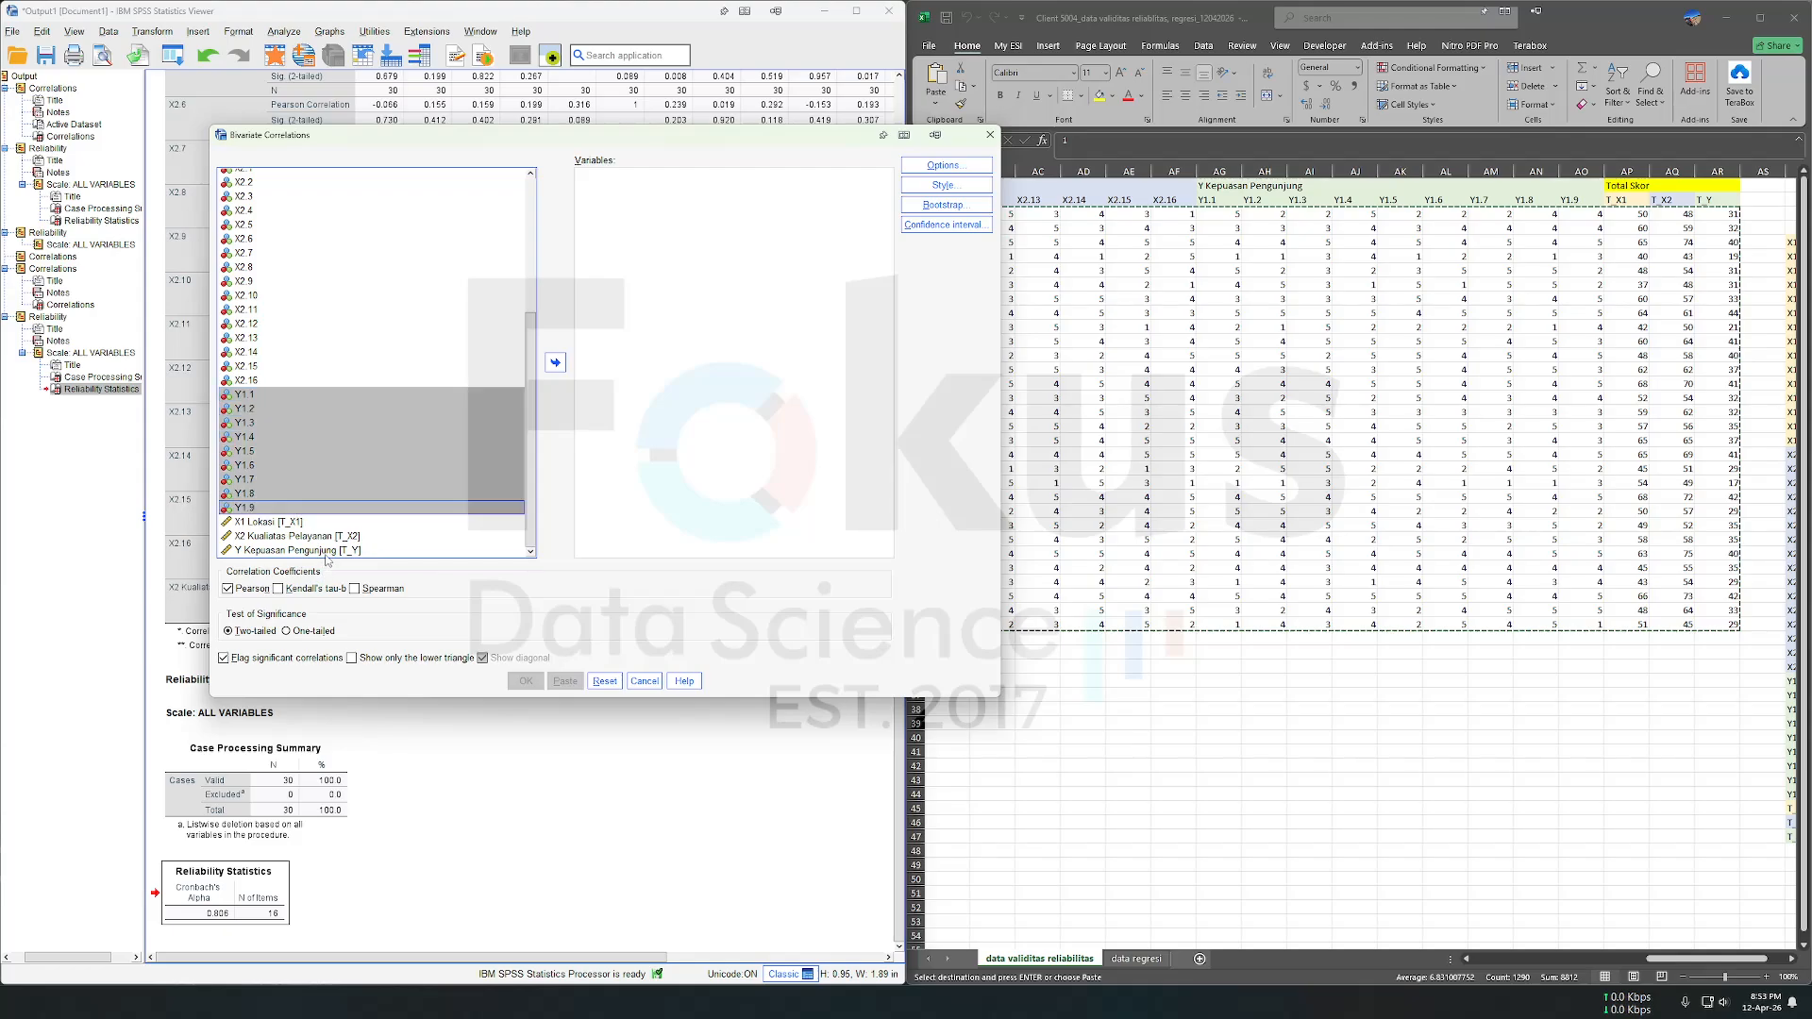
{"action": "left_click", "coordinate": [326, 551], "text": "ctrl"}
{"action": "left_click", "coordinate": [555, 363]}
{"action": "left_click", "coordinate": [525, 681]}
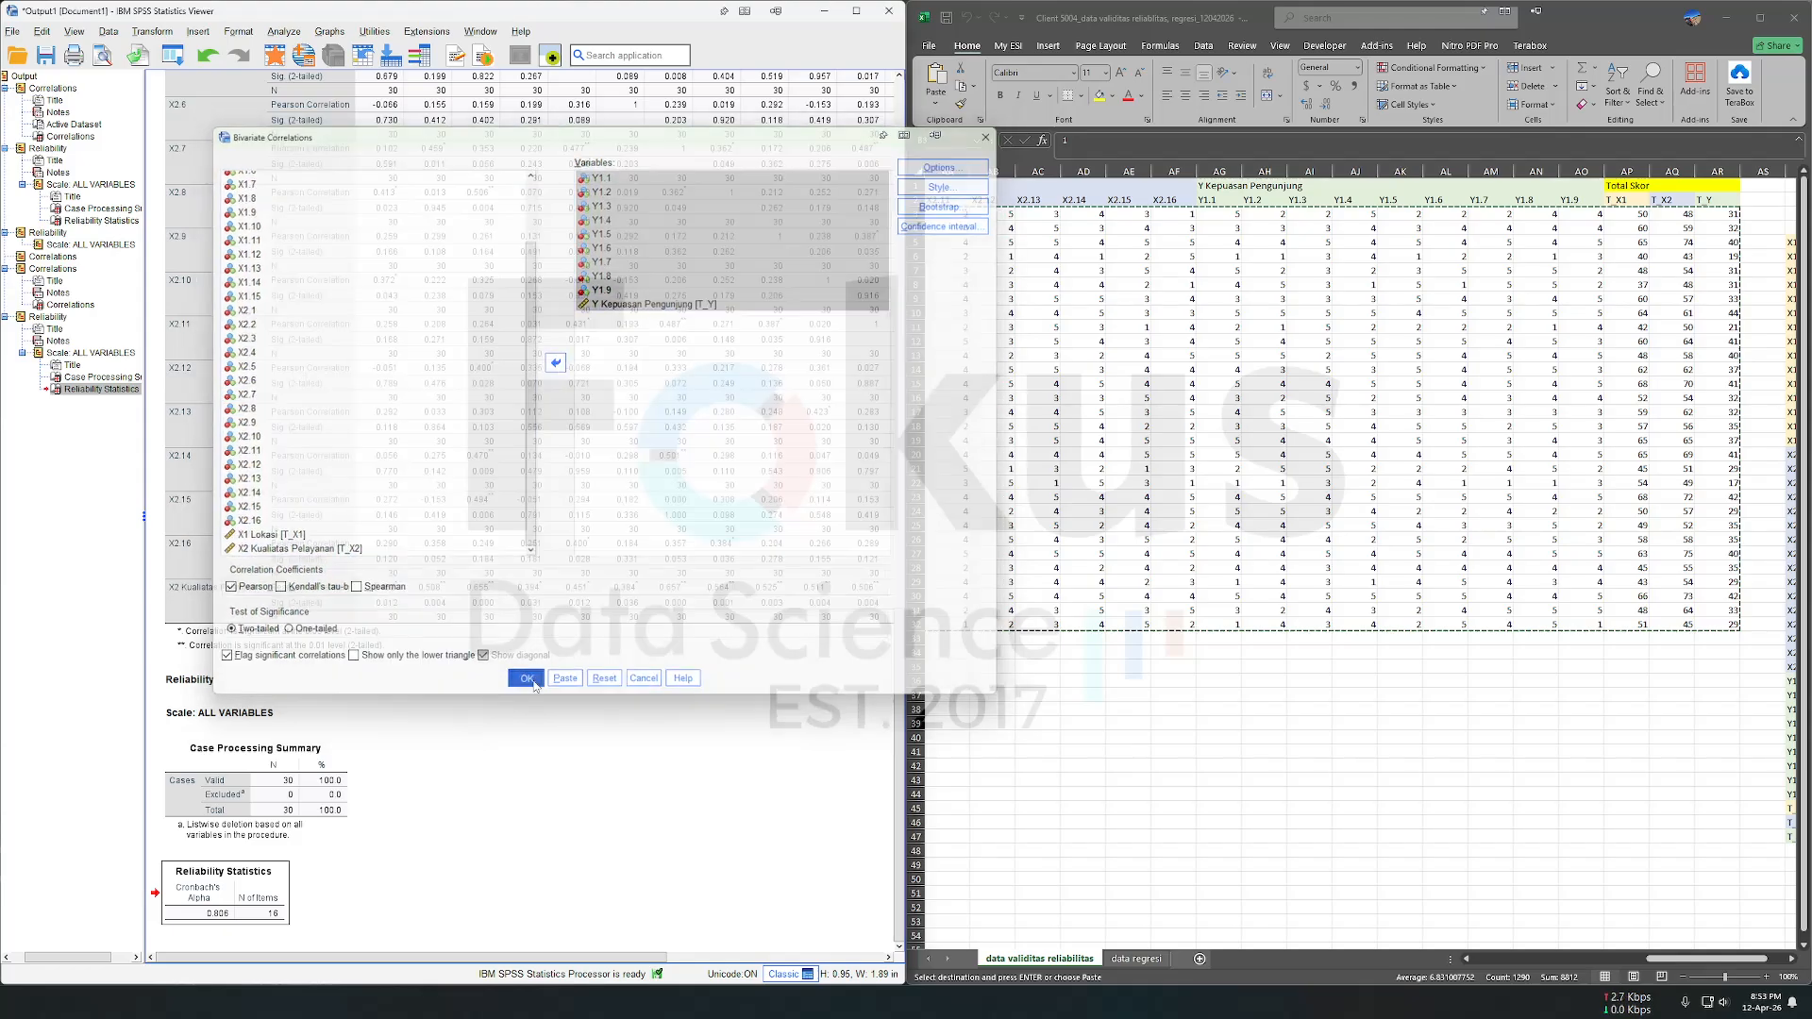
{"action": "left_click", "coordinate": [502, 102]}
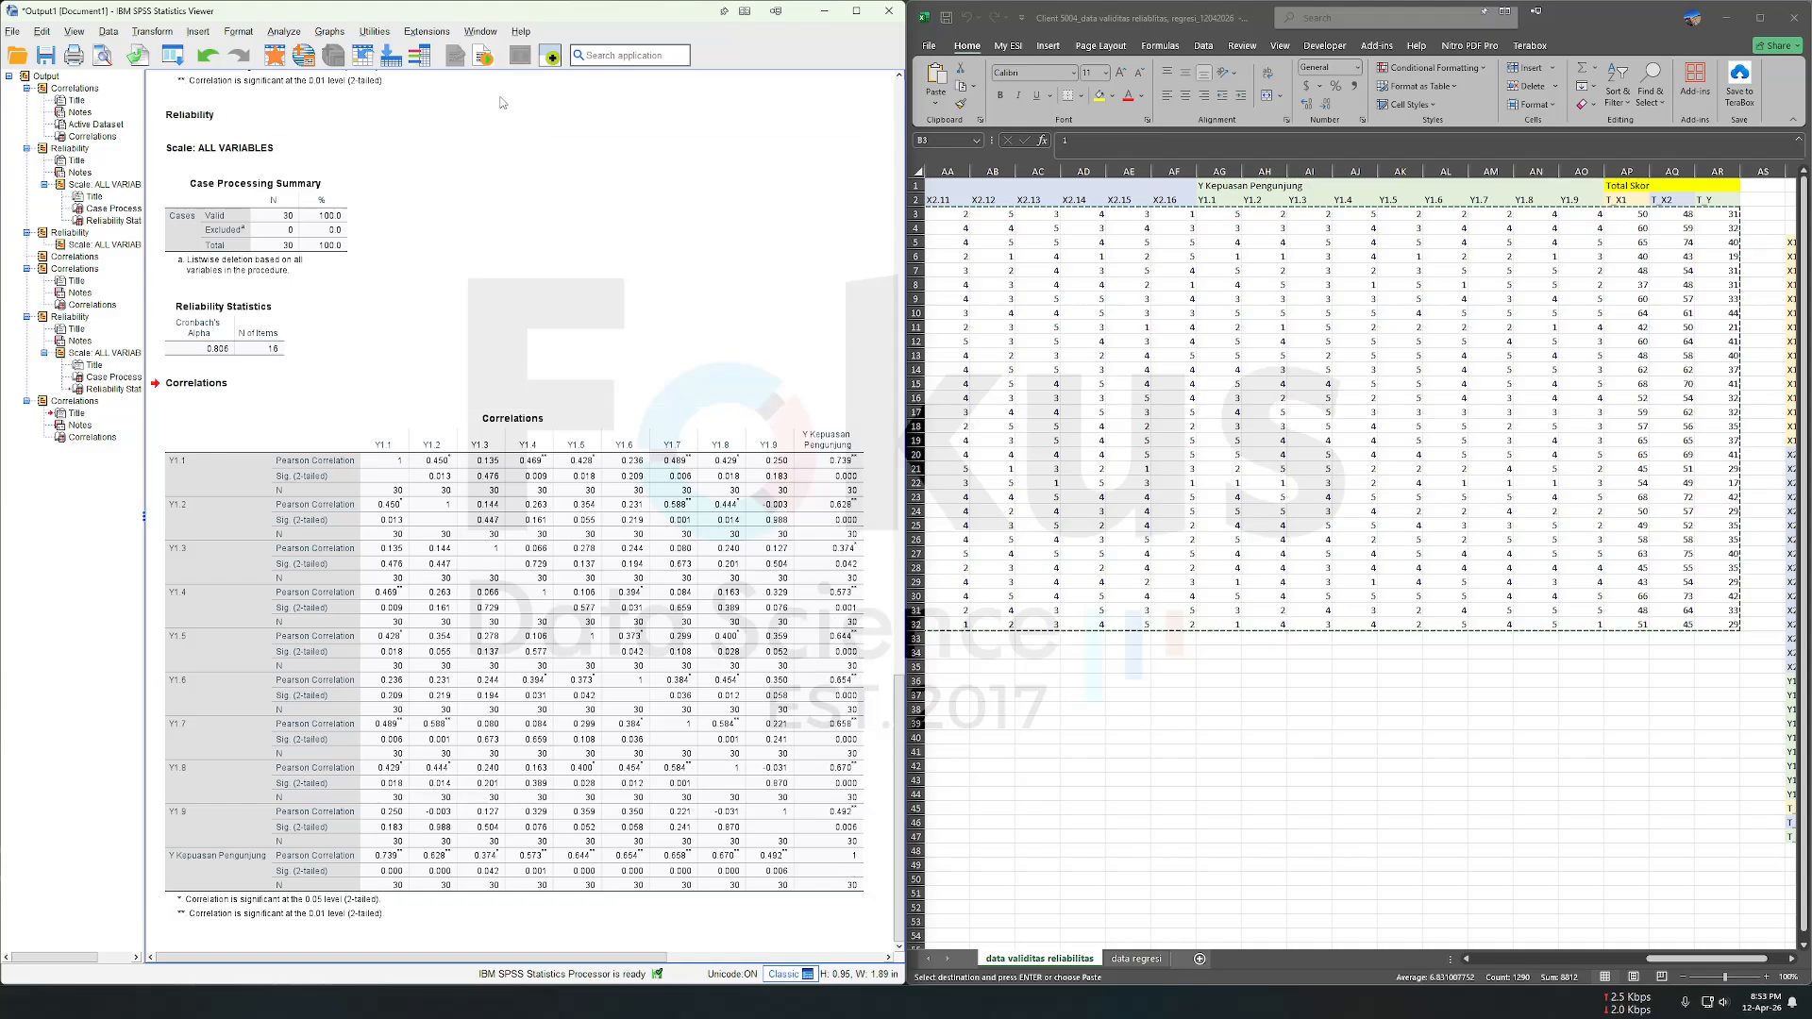
Step: Run a Reliability Analysis with the Alpha model on items Y1.1 to Y1.9, replacing the X2 items
{"action": "left_click", "coordinate": [275, 32]}
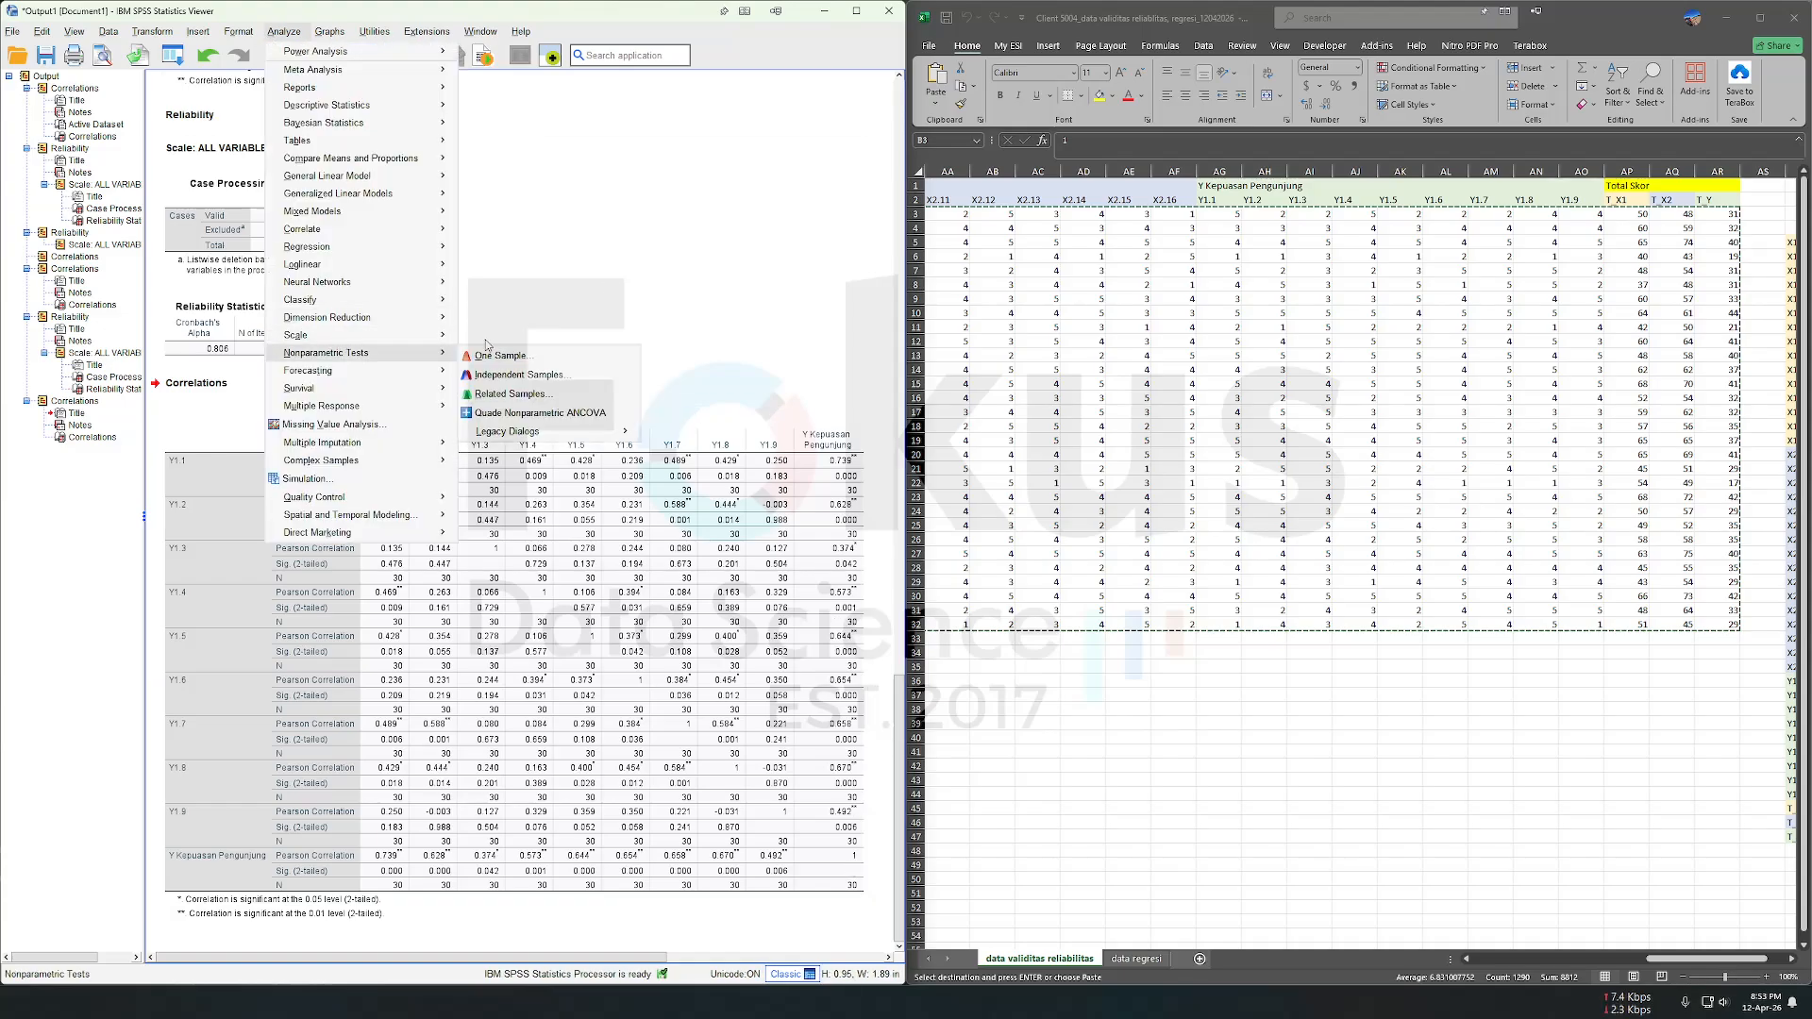
{"action": "mouse_move", "coordinate": [358, 335]}
{"action": "left_click", "coordinate": [508, 340]}
{"action": "key", "text": "ctrl+a"}
{"action": "left_click", "coordinate": [751, 263]}
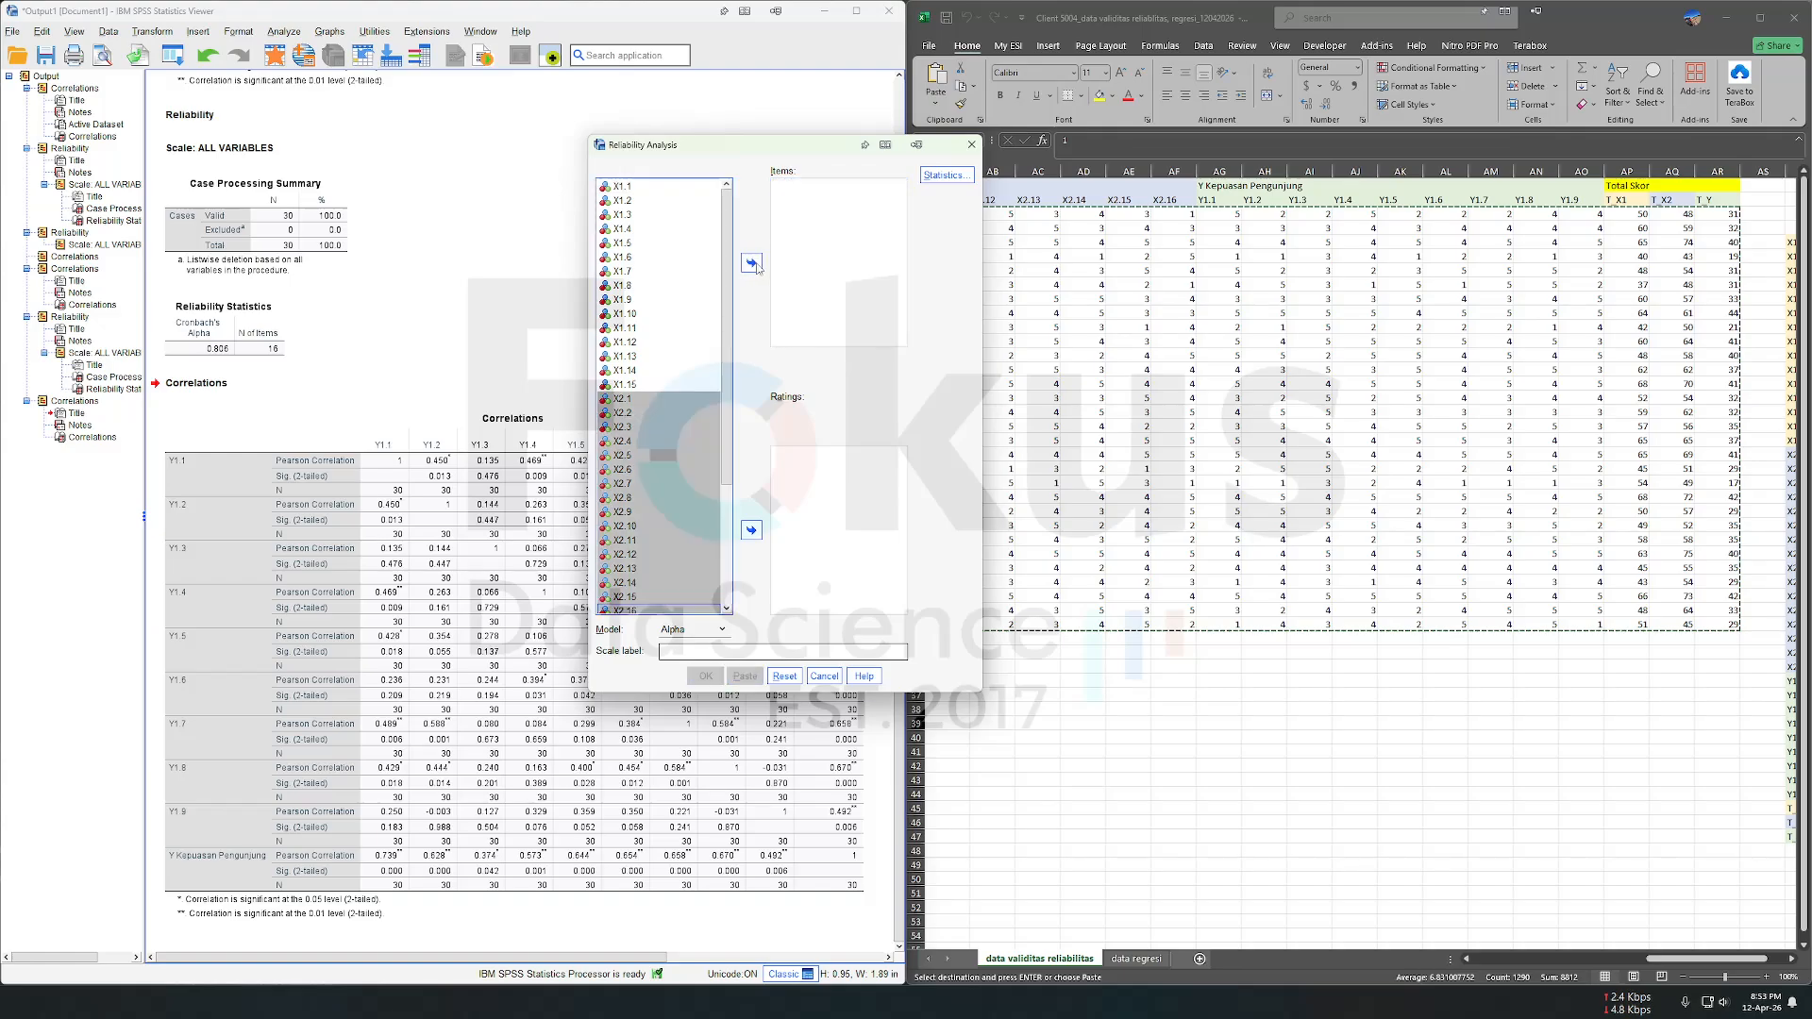
{"action": "scroll", "coordinate": [647, 459], "scroll_direction": "down", "scroll_amount": 5}
{"action": "left_click", "coordinate": [645, 453]}
{"action": "left_click", "coordinate": [647, 564], "text": "shift"}
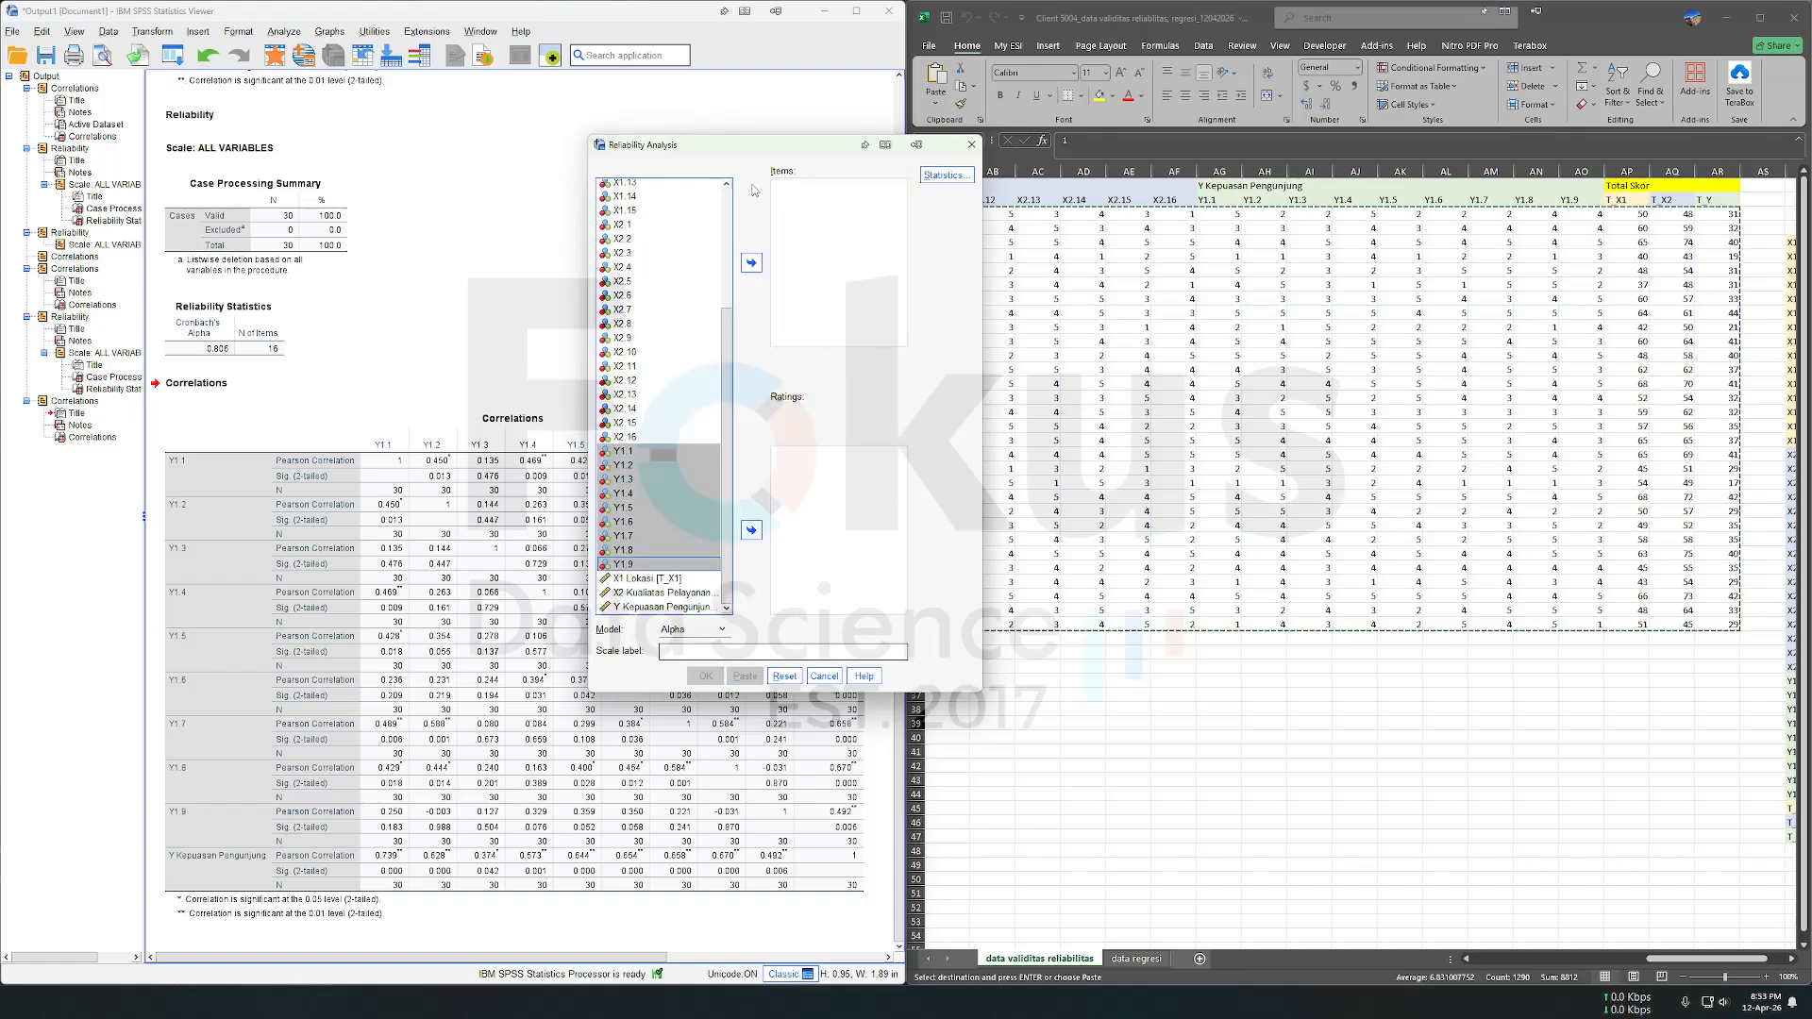
{"action": "left_click", "coordinate": [751, 263]}
{"action": "left_click", "coordinate": [703, 676]}
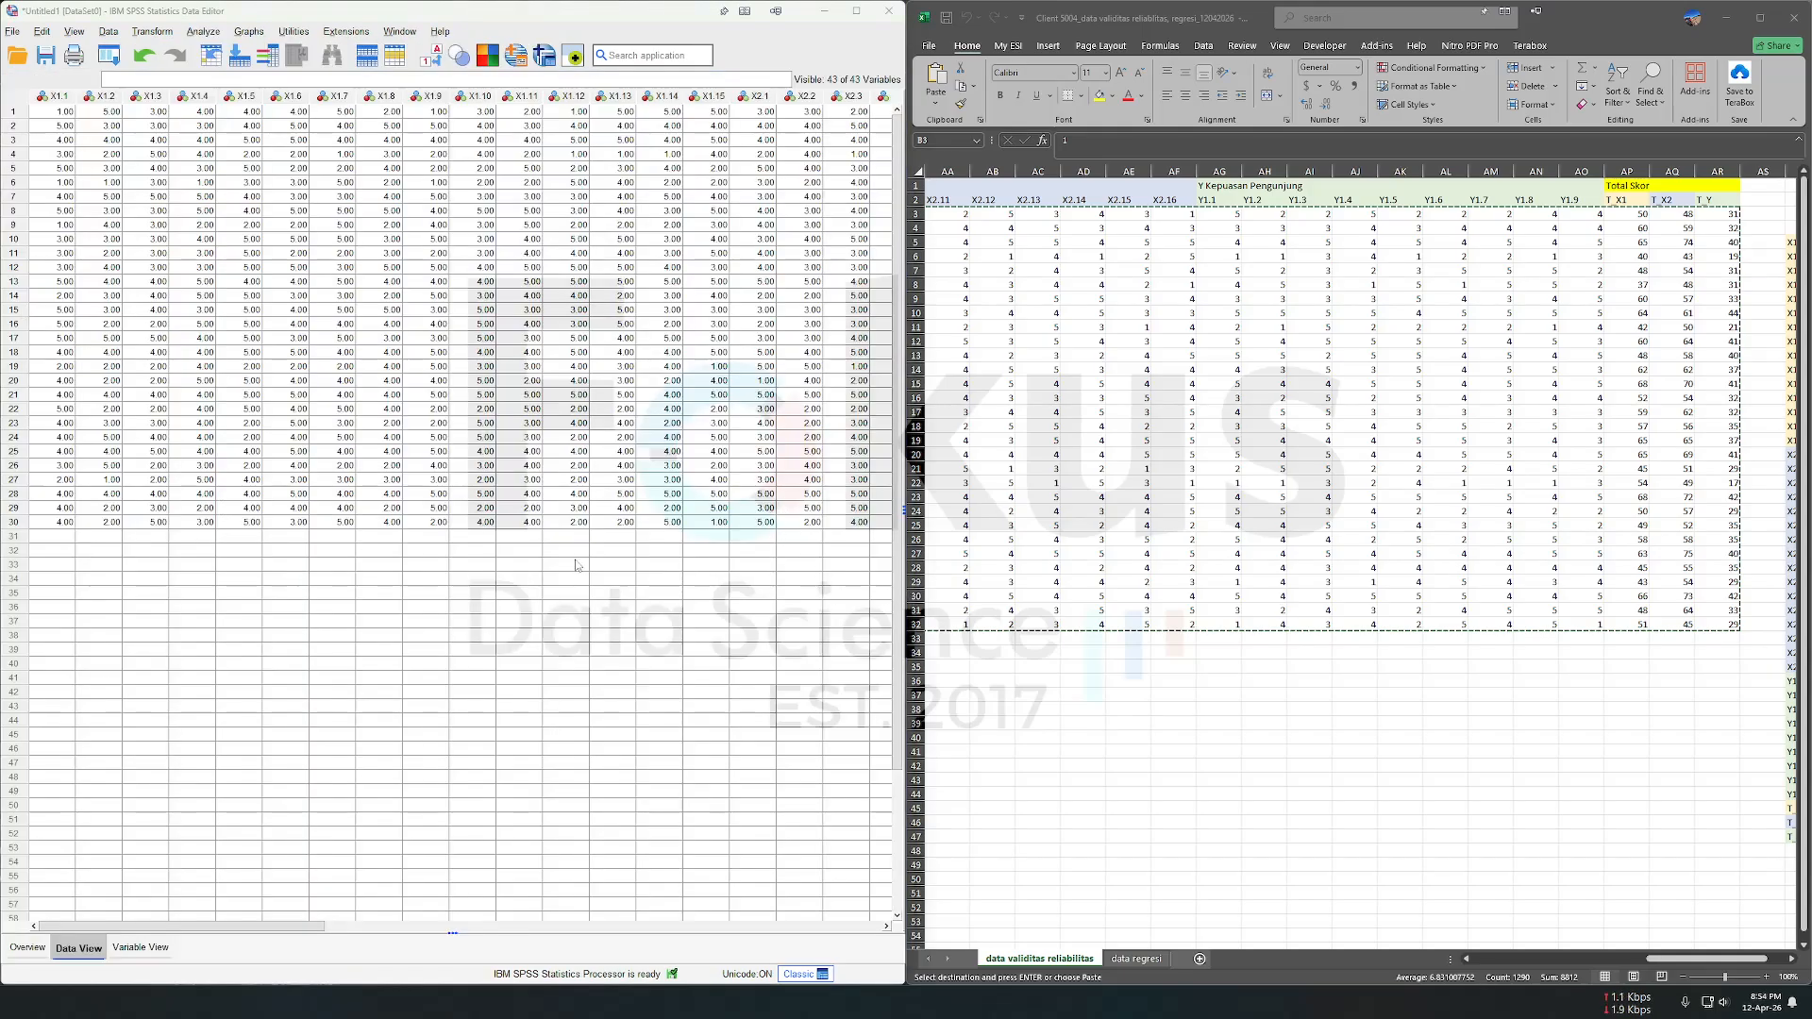
Step: Delete all cases from the SPSS data grid while keeping the variable definitions
{"action": "left_click", "coordinate": [479, 544]}
{"action": "key", "text": "ctrl+a"}
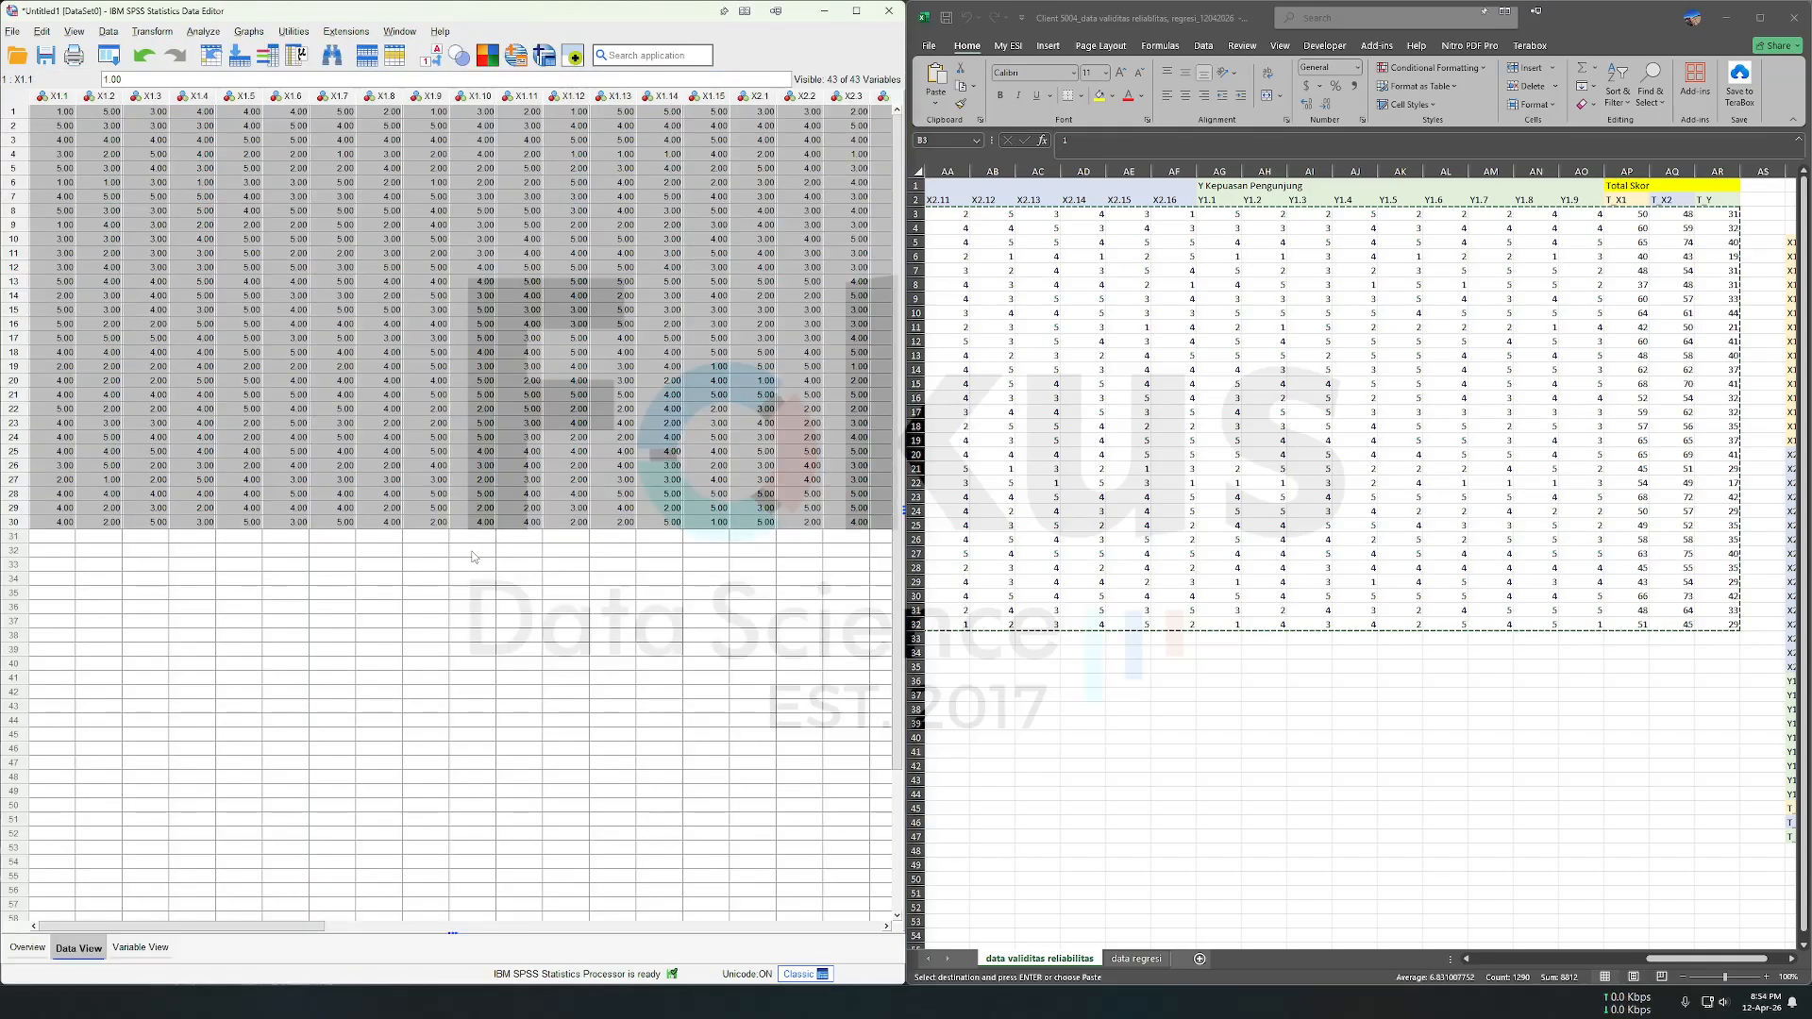
{"action": "key", "text": "Delete"}
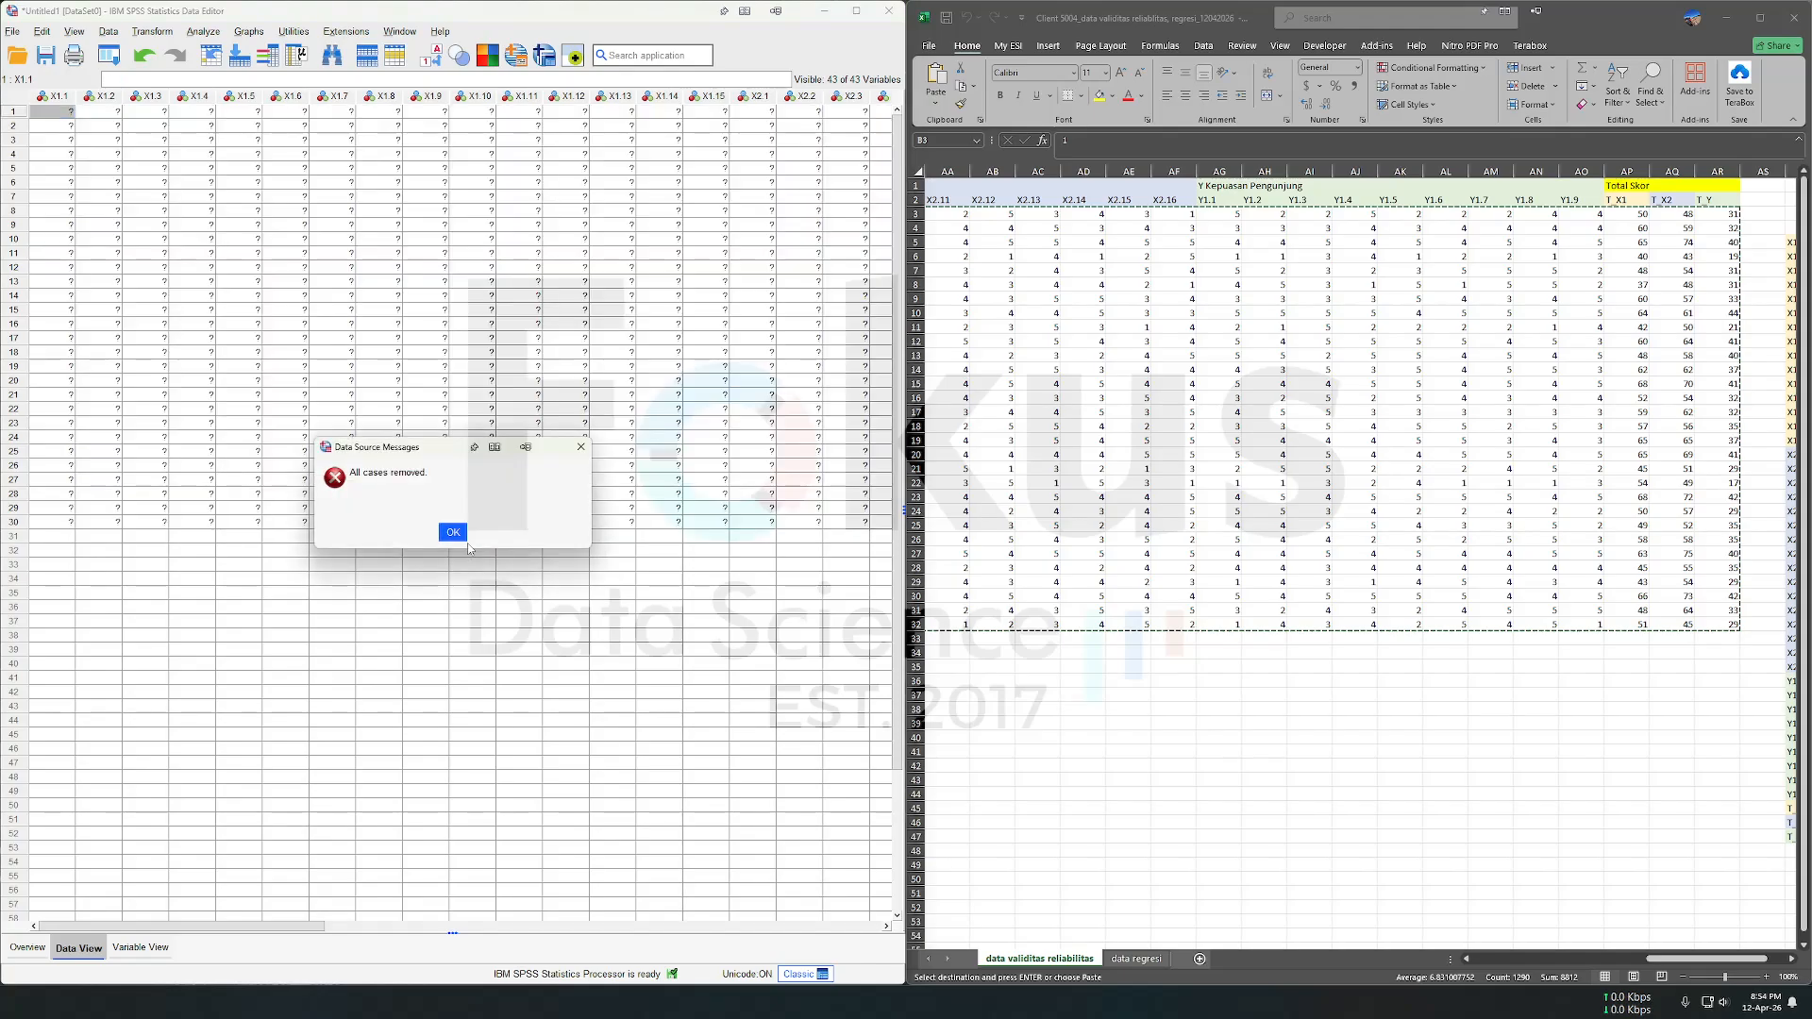
{"action": "left_click", "coordinate": [457, 533]}
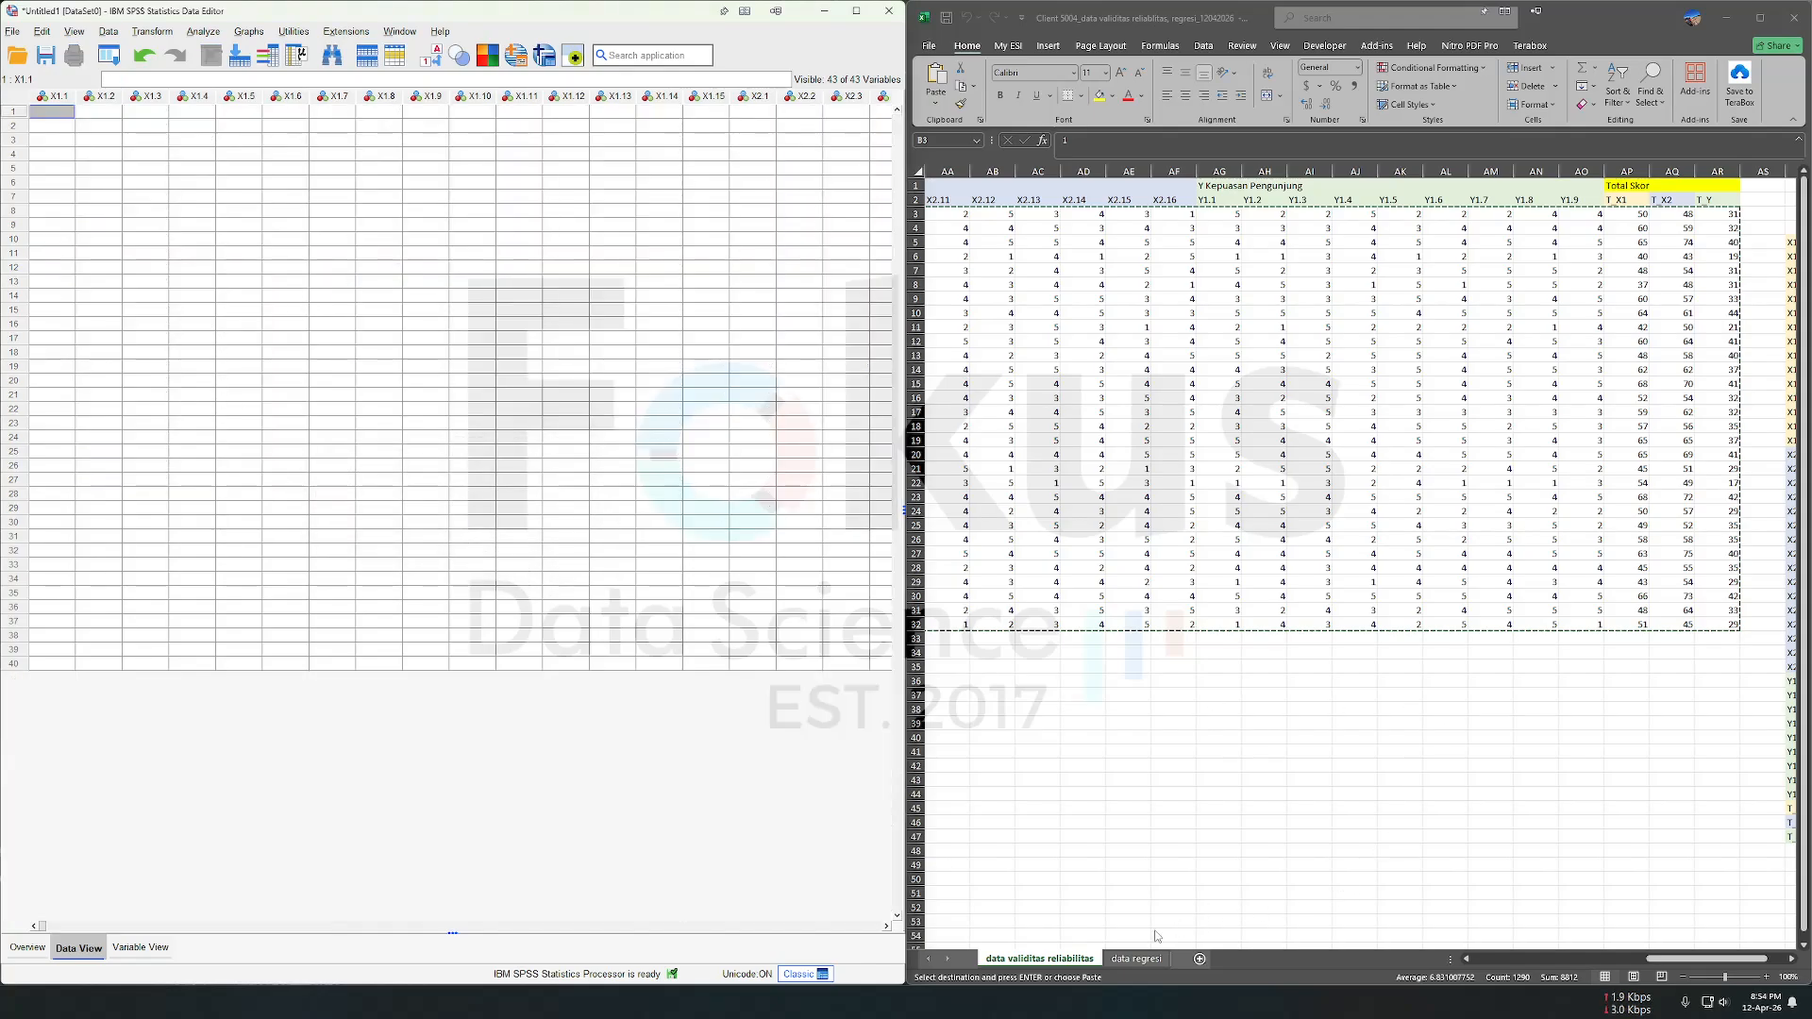
Step: Switch to Excel and copy all response values from X1.1 through T_Y (B3:AR132) on the "data regresi" sheet
{"action": "left_click", "coordinate": [1135, 959]}
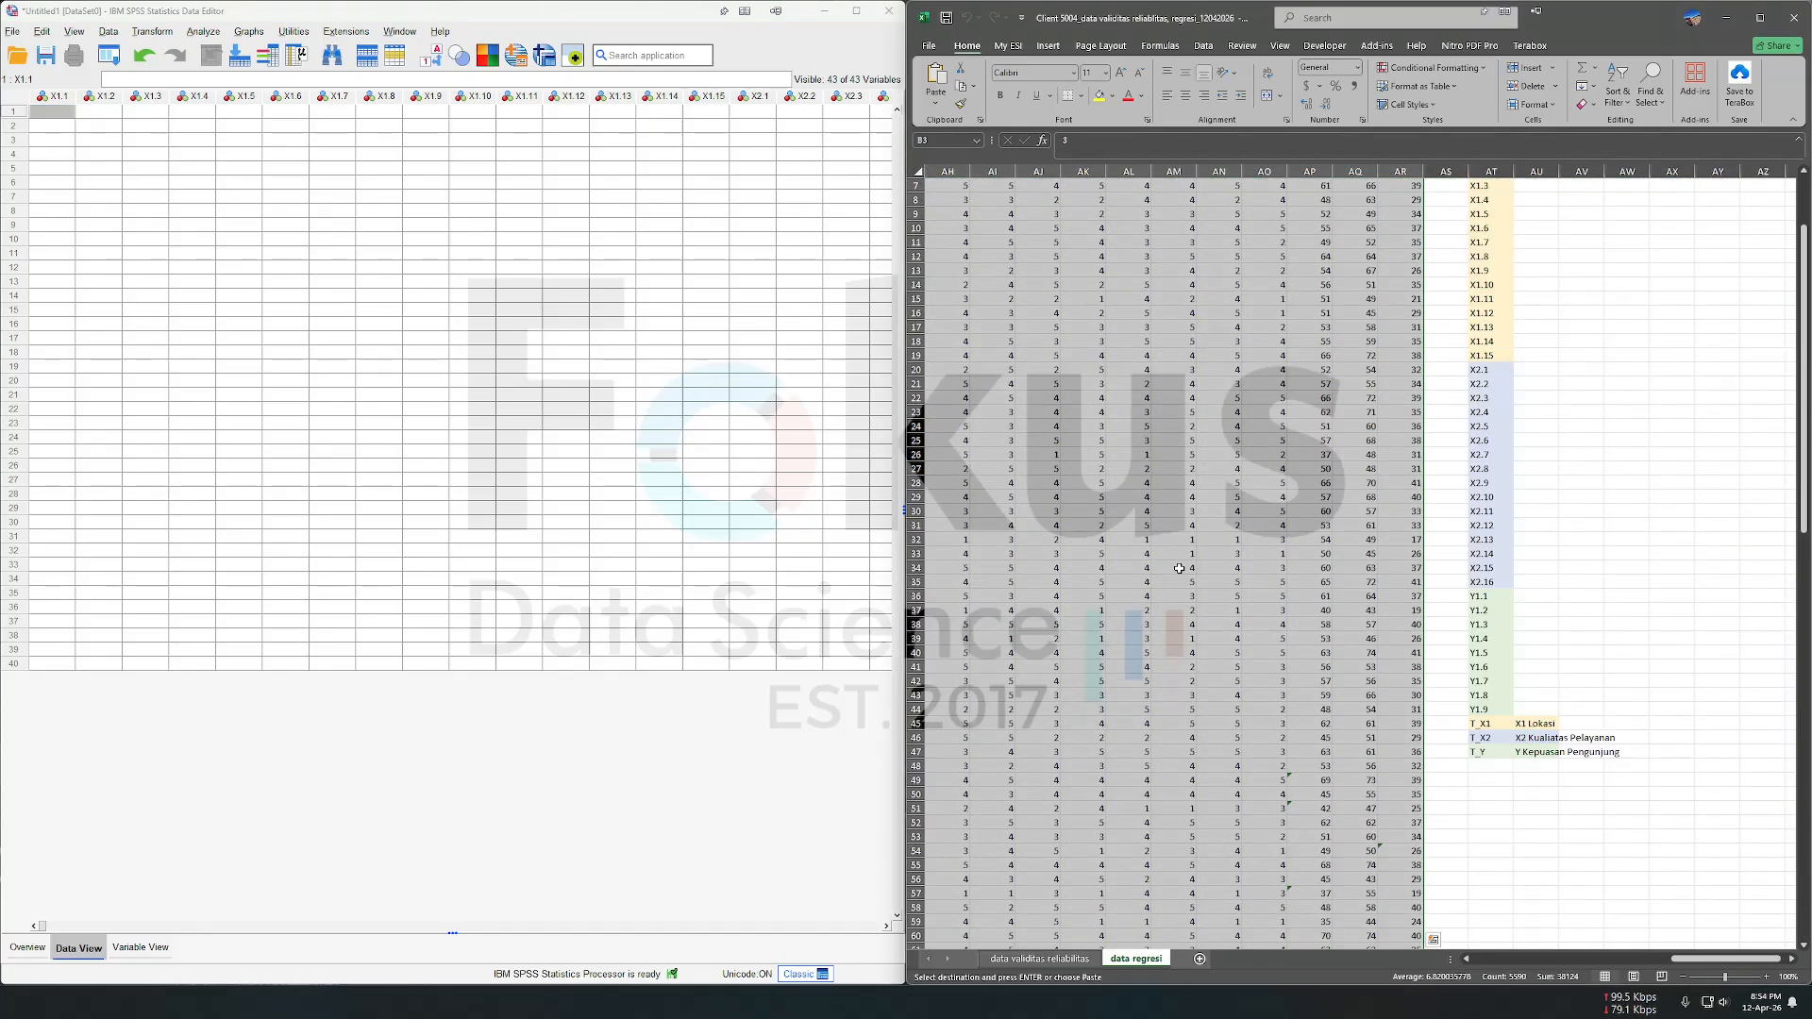
{"action": "scroll", "coordinate": [1183, 562], "scroll_direction": "left", "scroll_amount": 10}
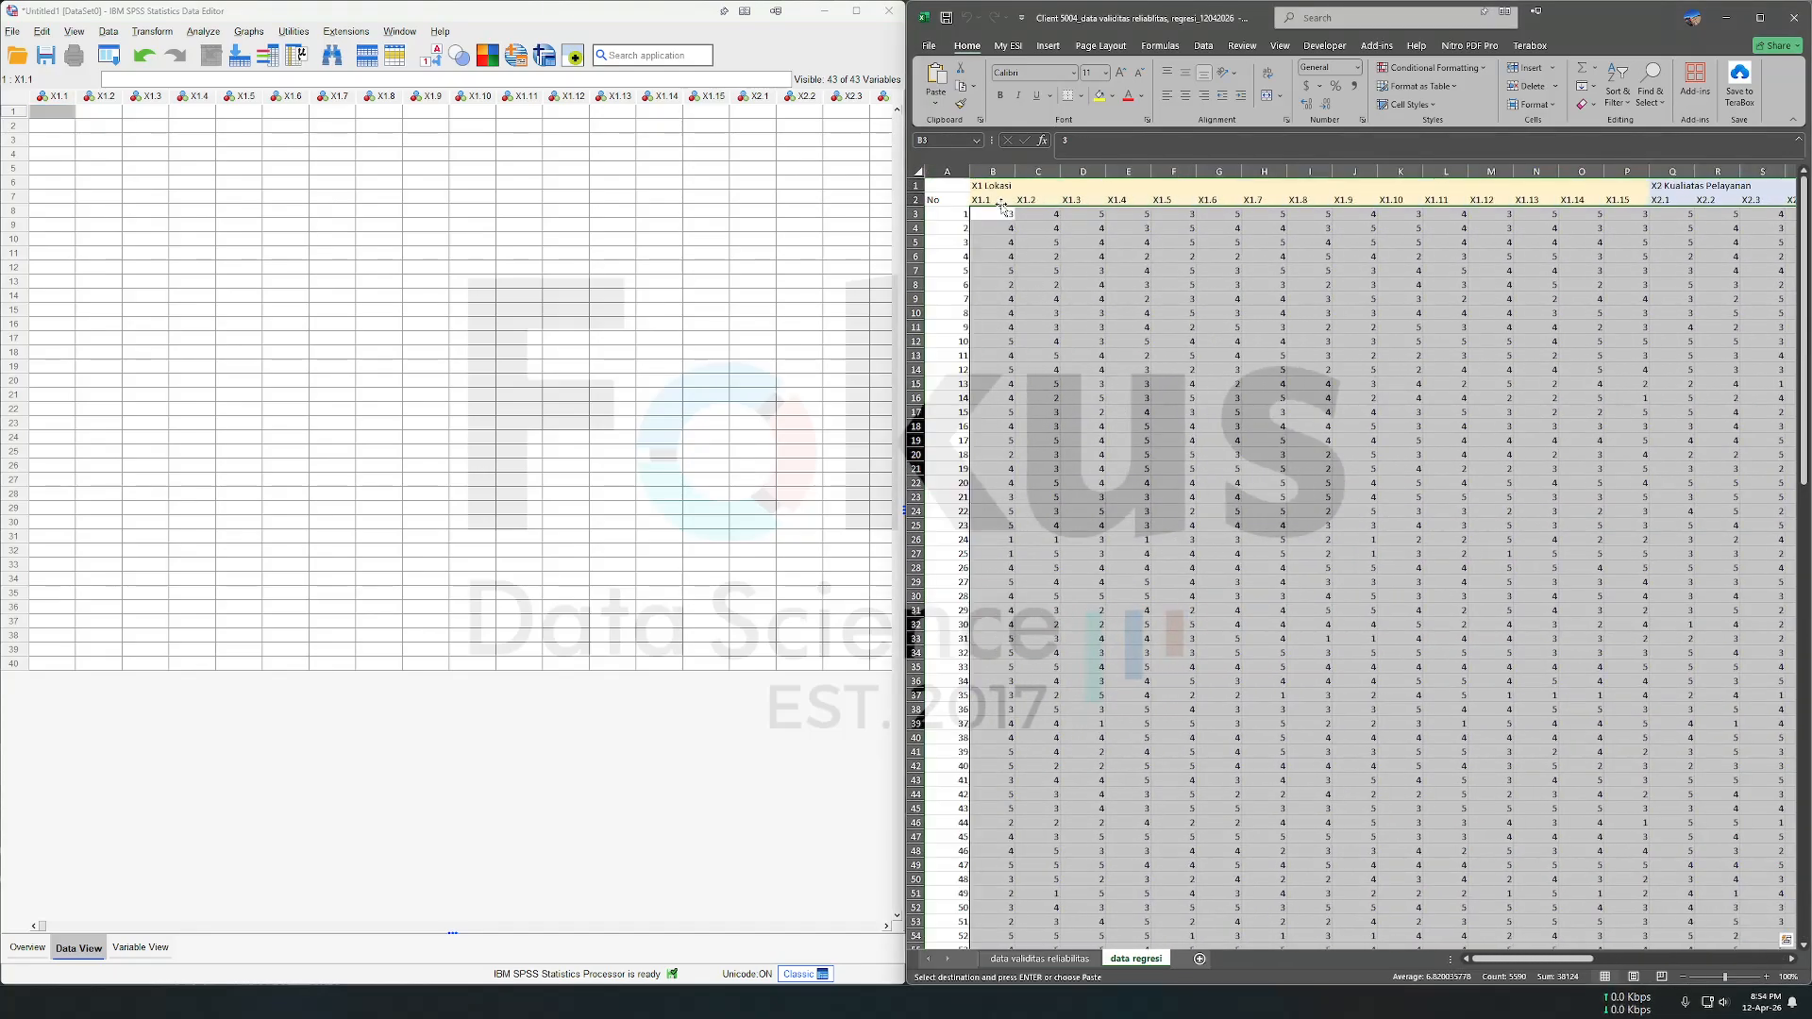
{"action": "left_click", "coordinate": [997, 216]}
{"action": "scroll", "coordinate": [1258, 214], "scroll_direction": "right", "scroll_amount": 10}
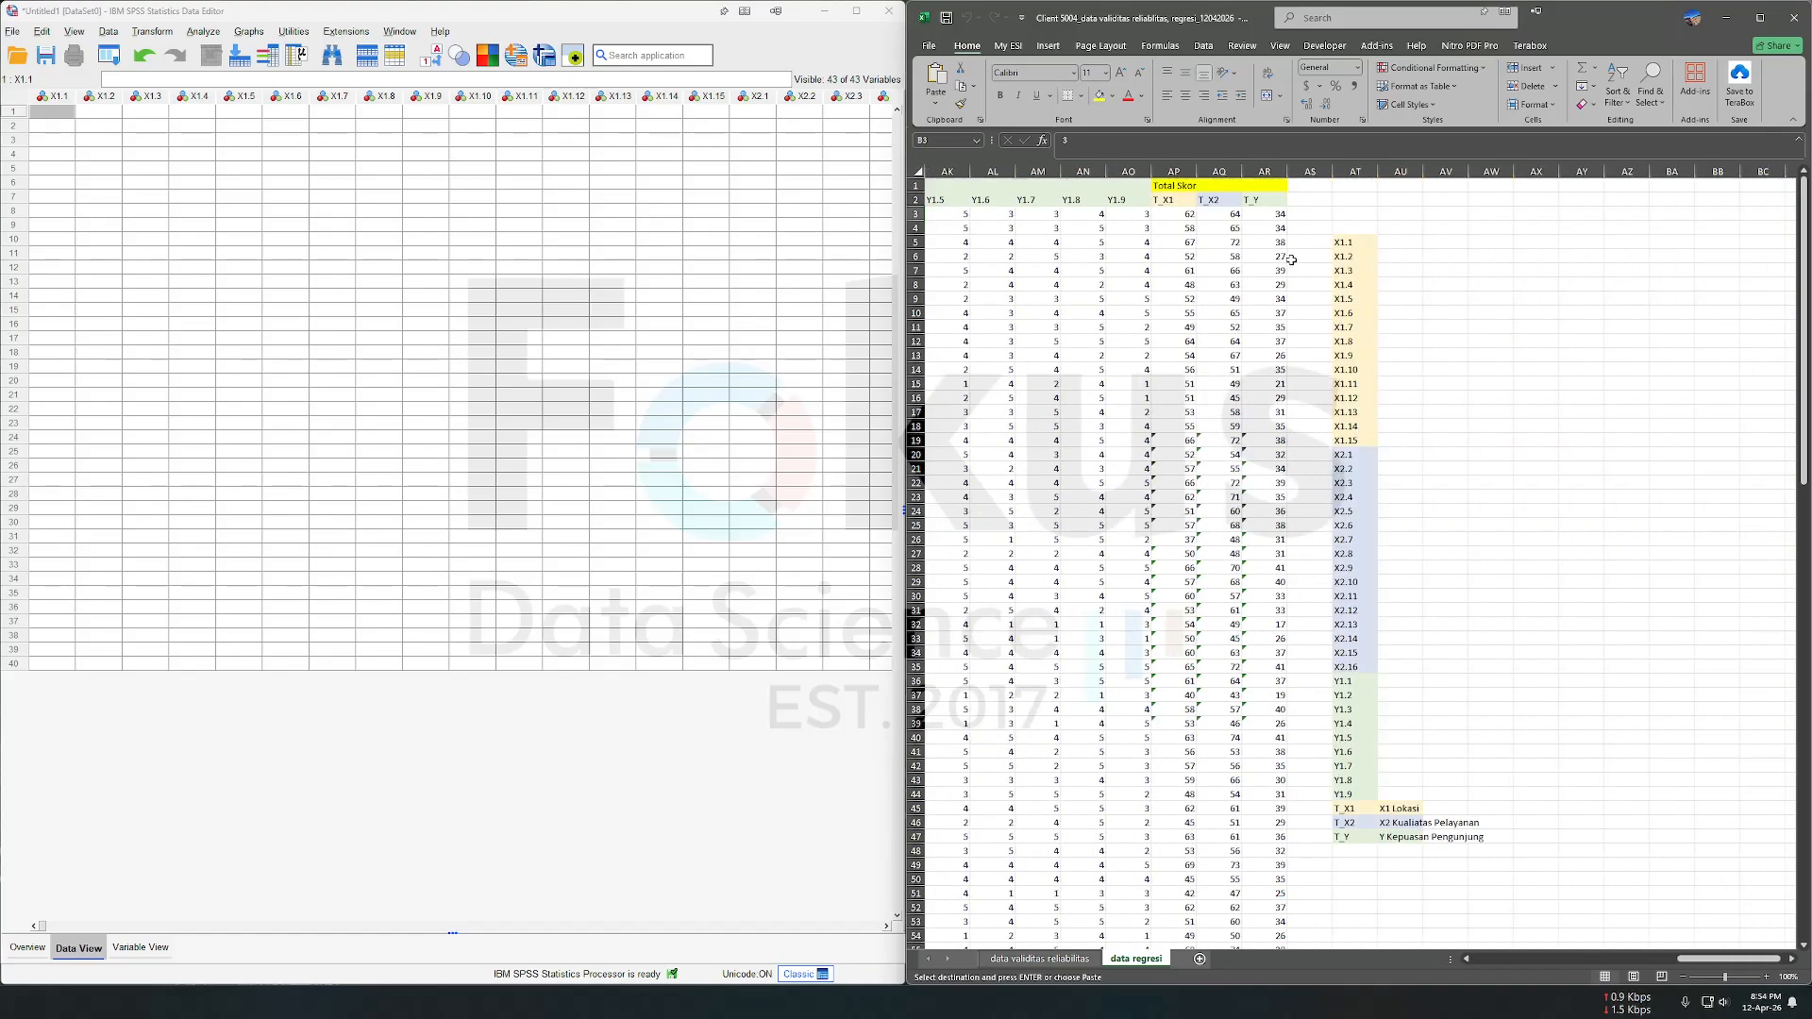
{"action": "left_click", "coordinate": [1258, 214], "text": "shift"}
{"action": "key", "text": "ctrl+shift+Down"}
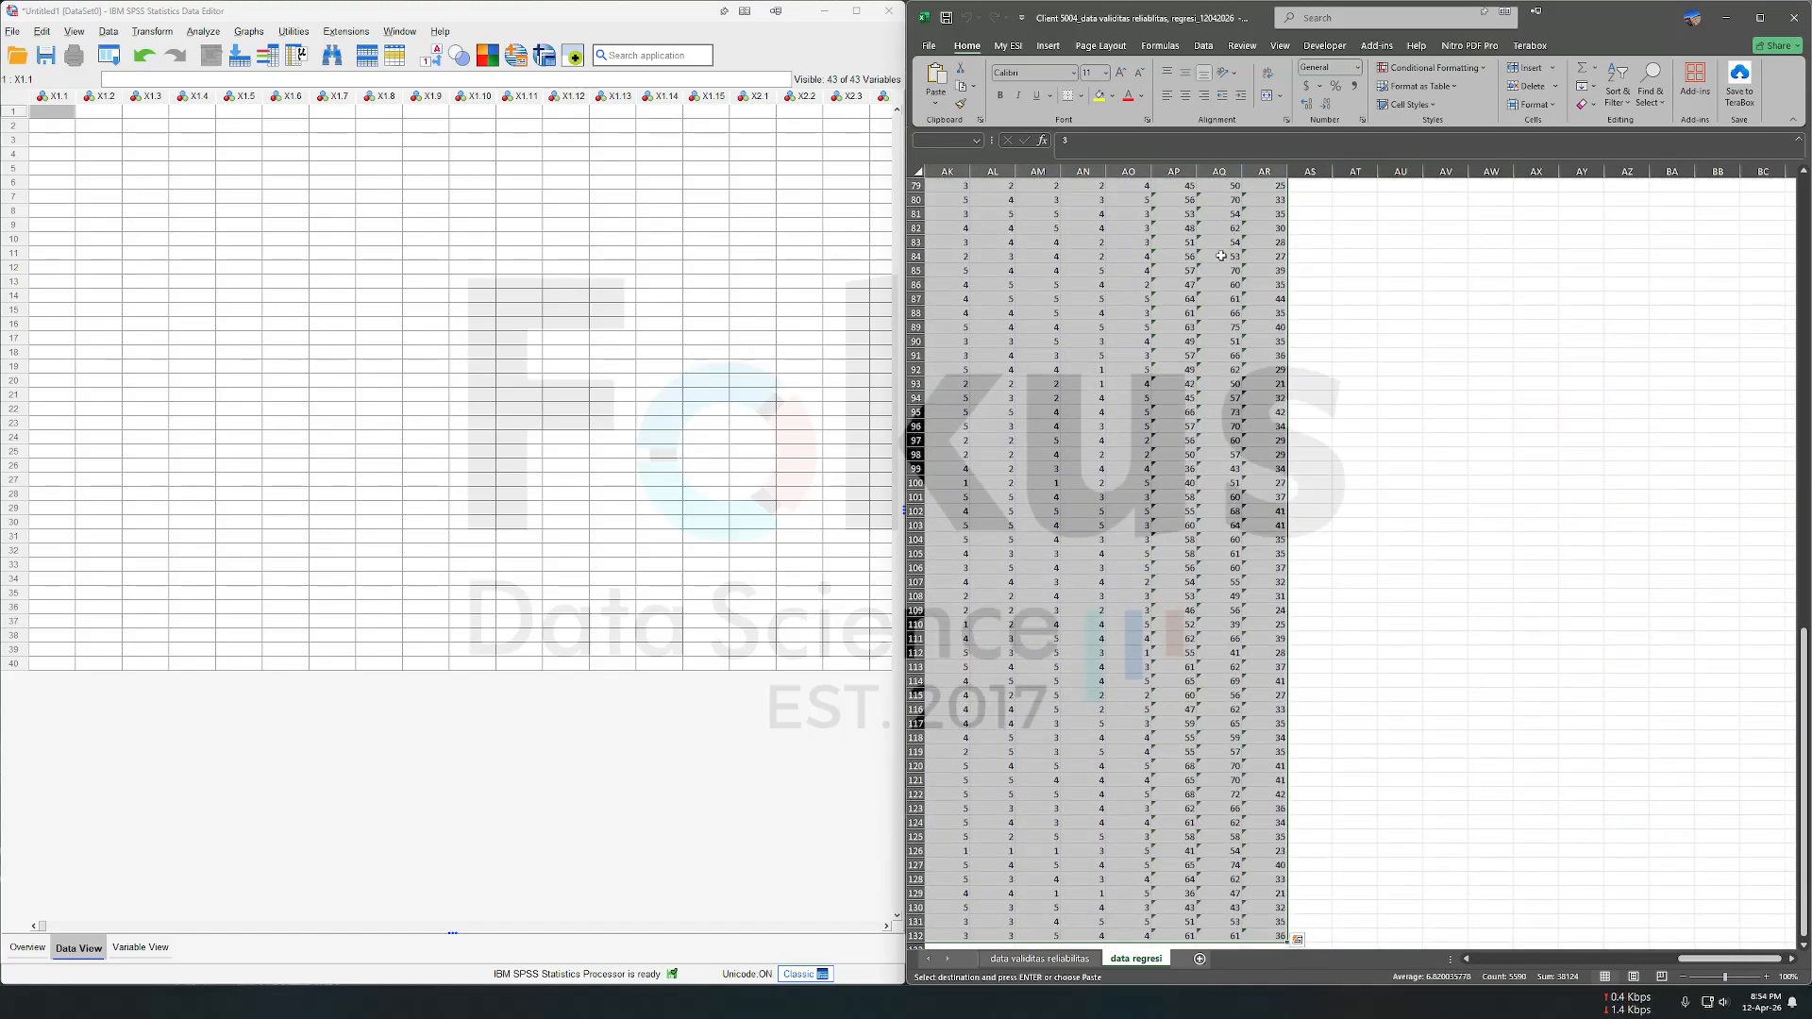
{"action": "right_click", "coordinate": [1221, 256]}
{"action": "left_click", "coordinate": [1254, 309]}
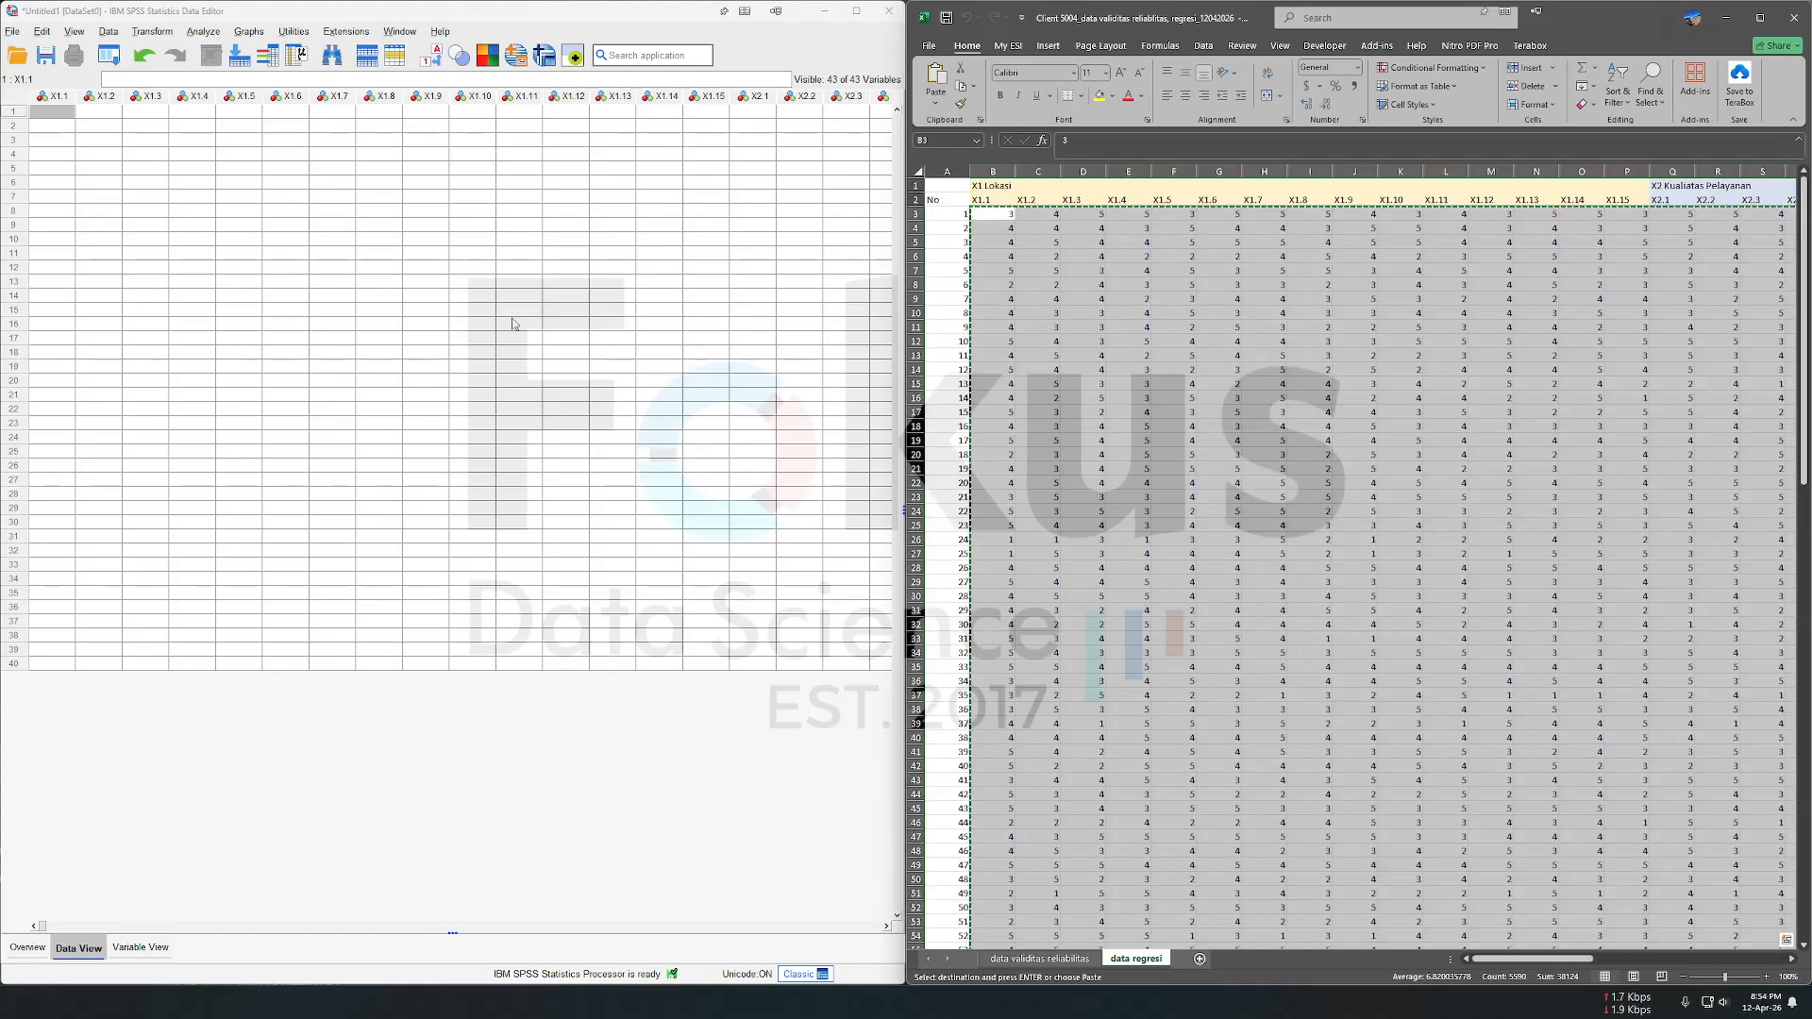
Step: Paste the copied values into the SPSS data grid starting at case 1 of X1.1, and check the last case
{"action": "right_click", "coordinate": [62, 115]}
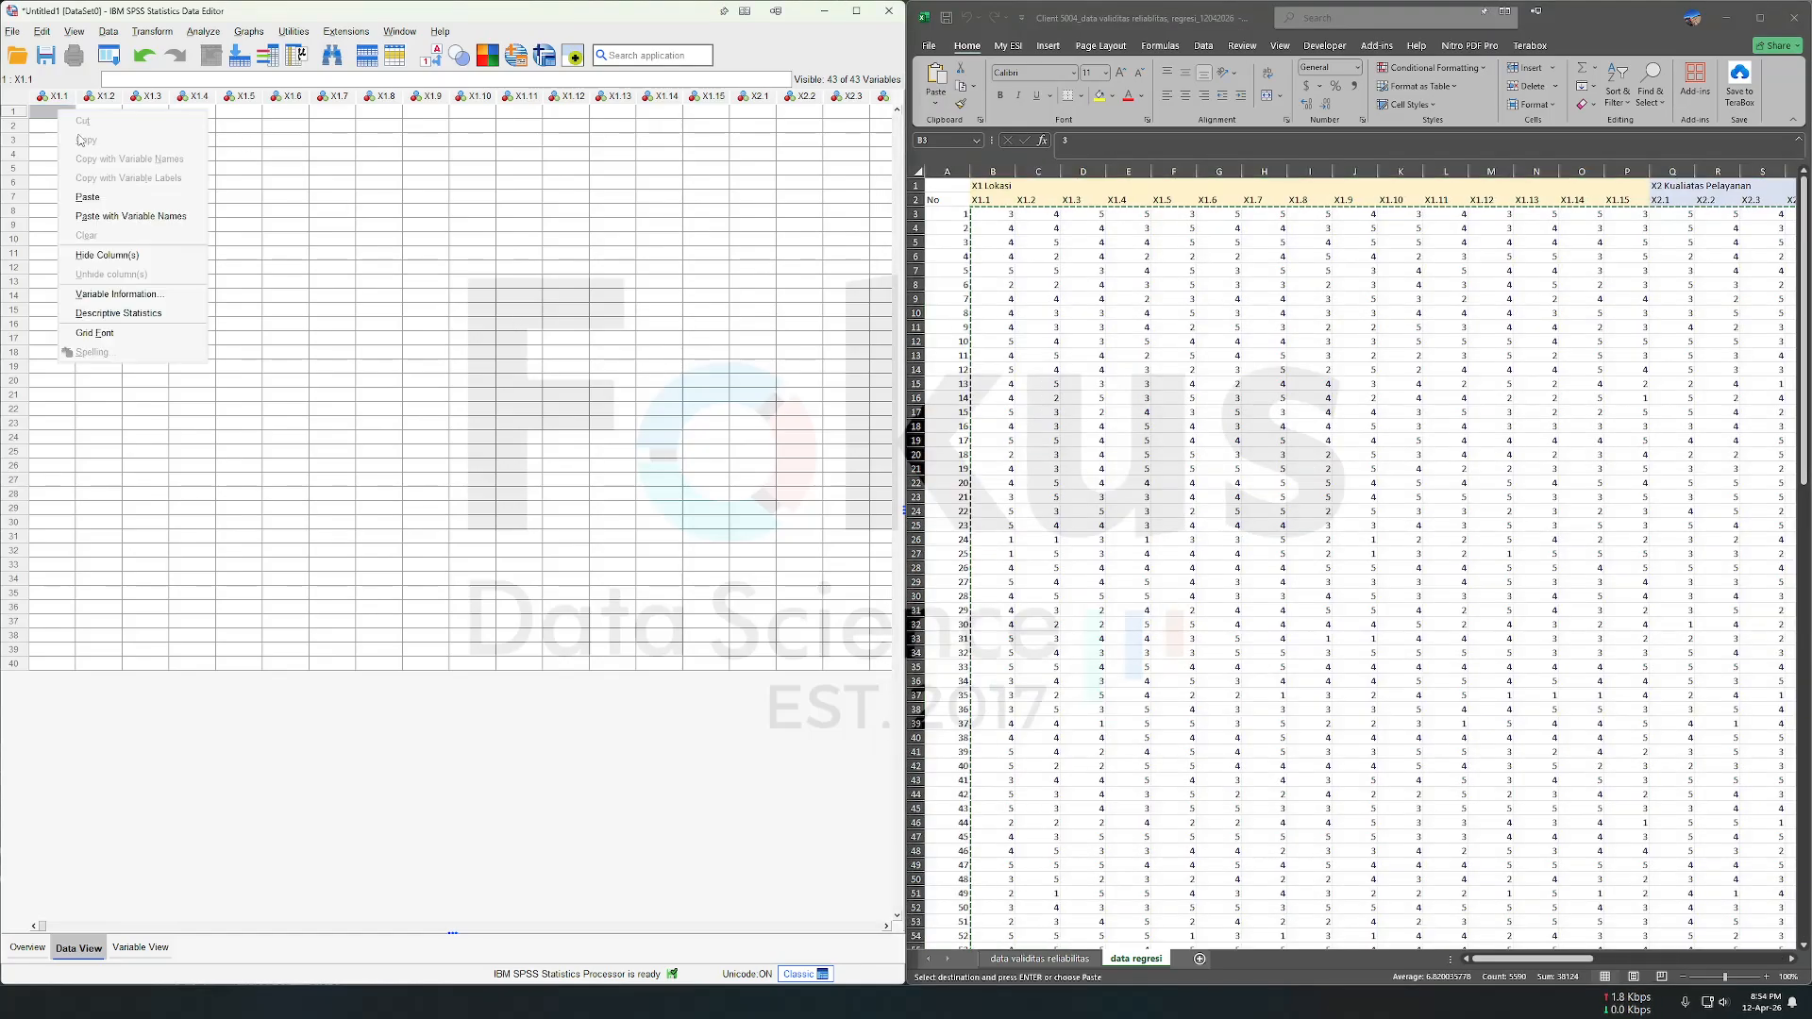
{"action": "left_click", "coordinate": [86, 197]}
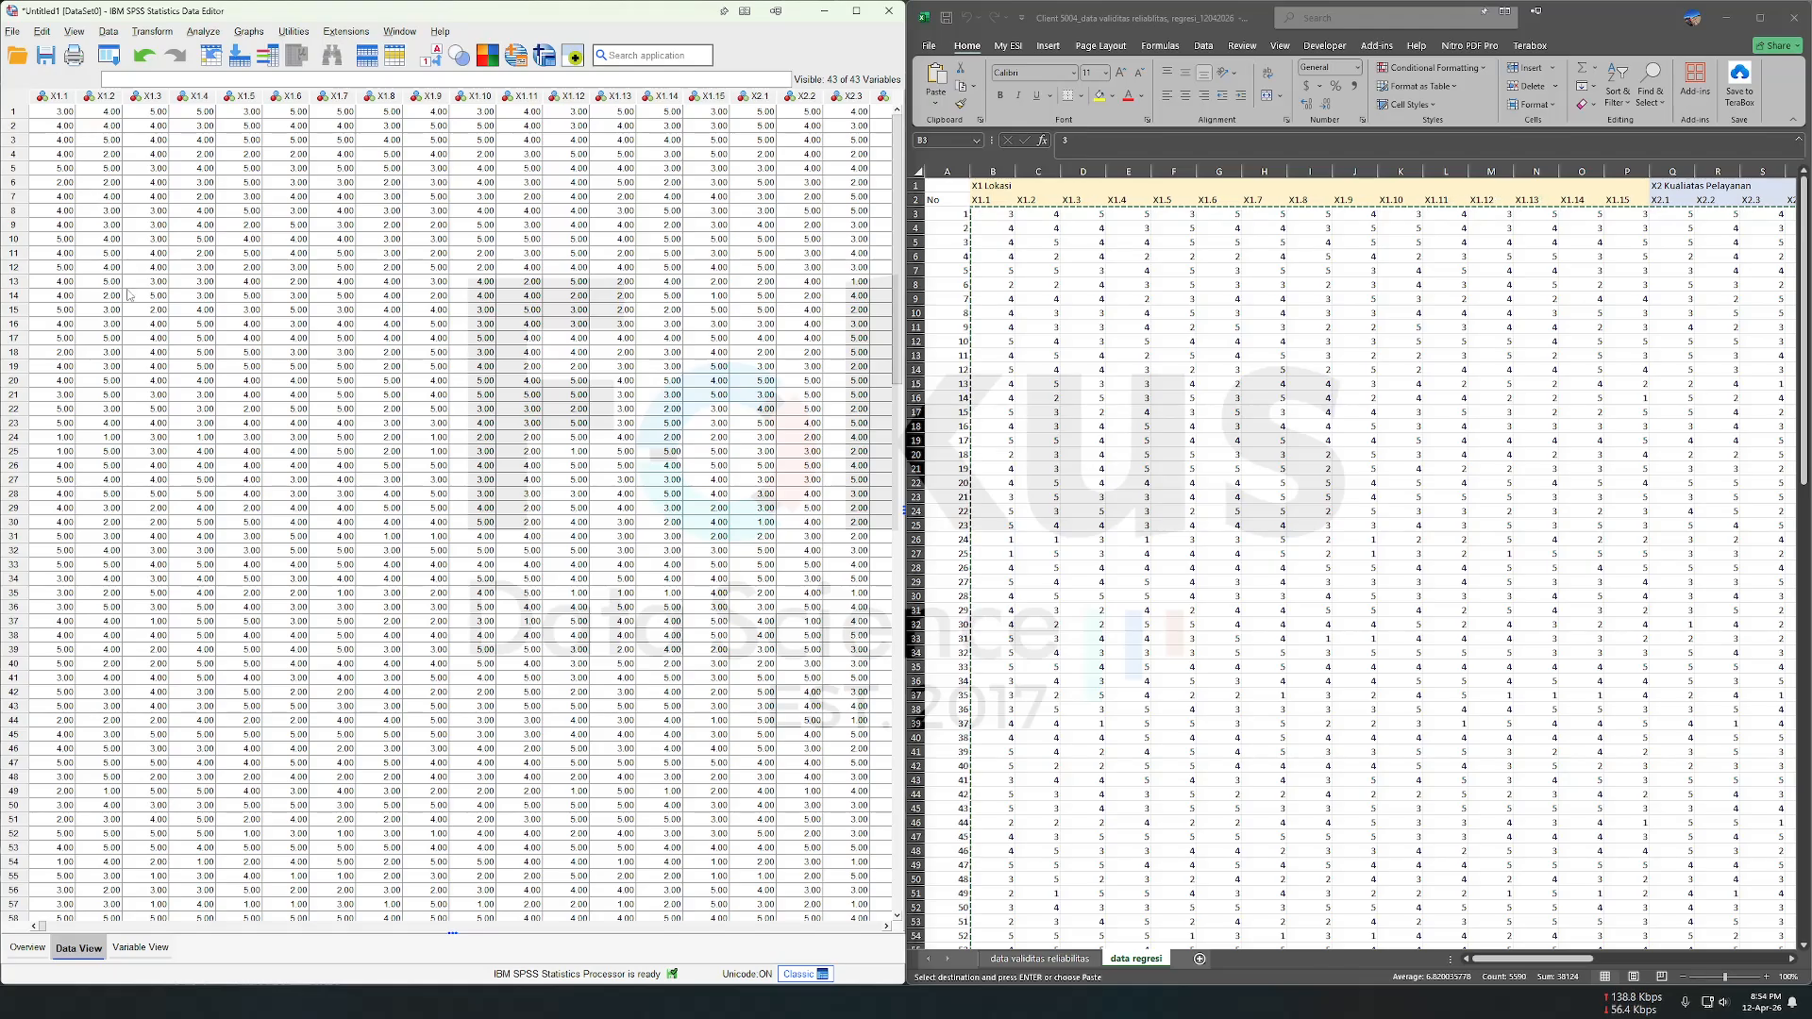
{"action": "scroll", "coordinate": [76, 434], "scroll_direction": "down", "scroll_amount": 20}
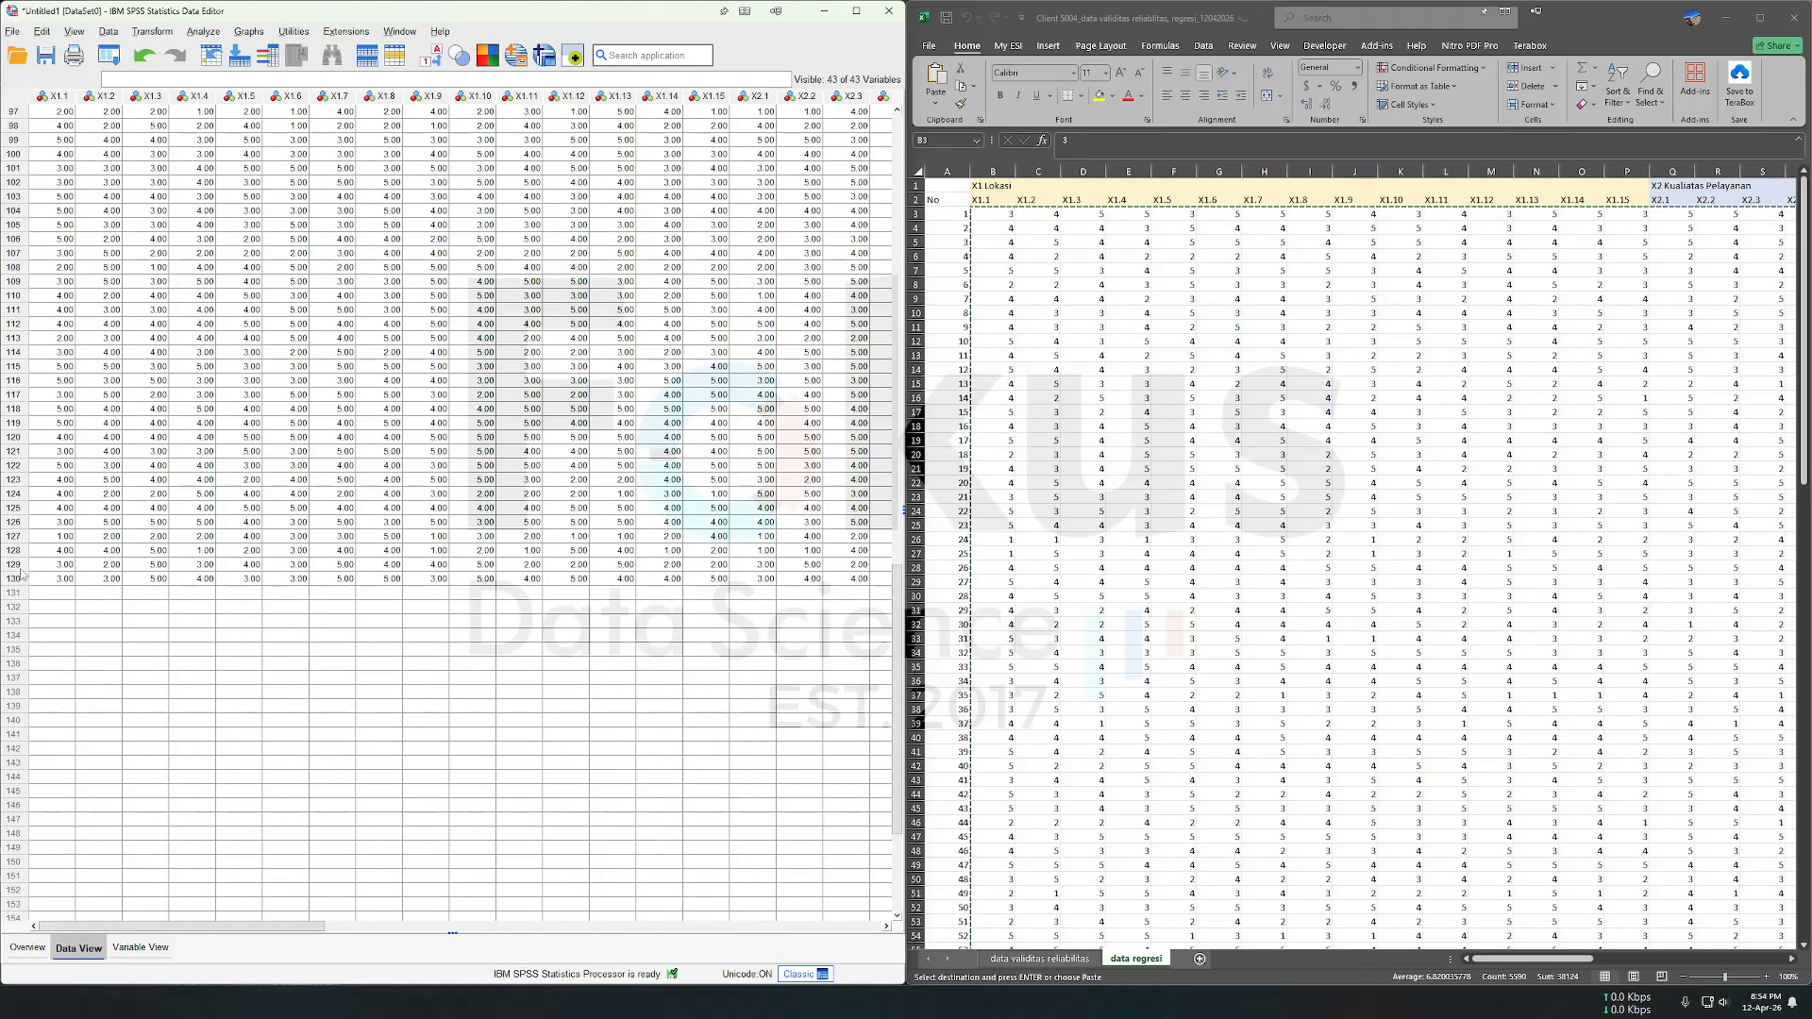
{"action": "left_click", "coordinate": [14, 579]}
{"action": "scroll", "coordinate": [232, 578], "scroll_direction": "up", "scroll_amount": 20}
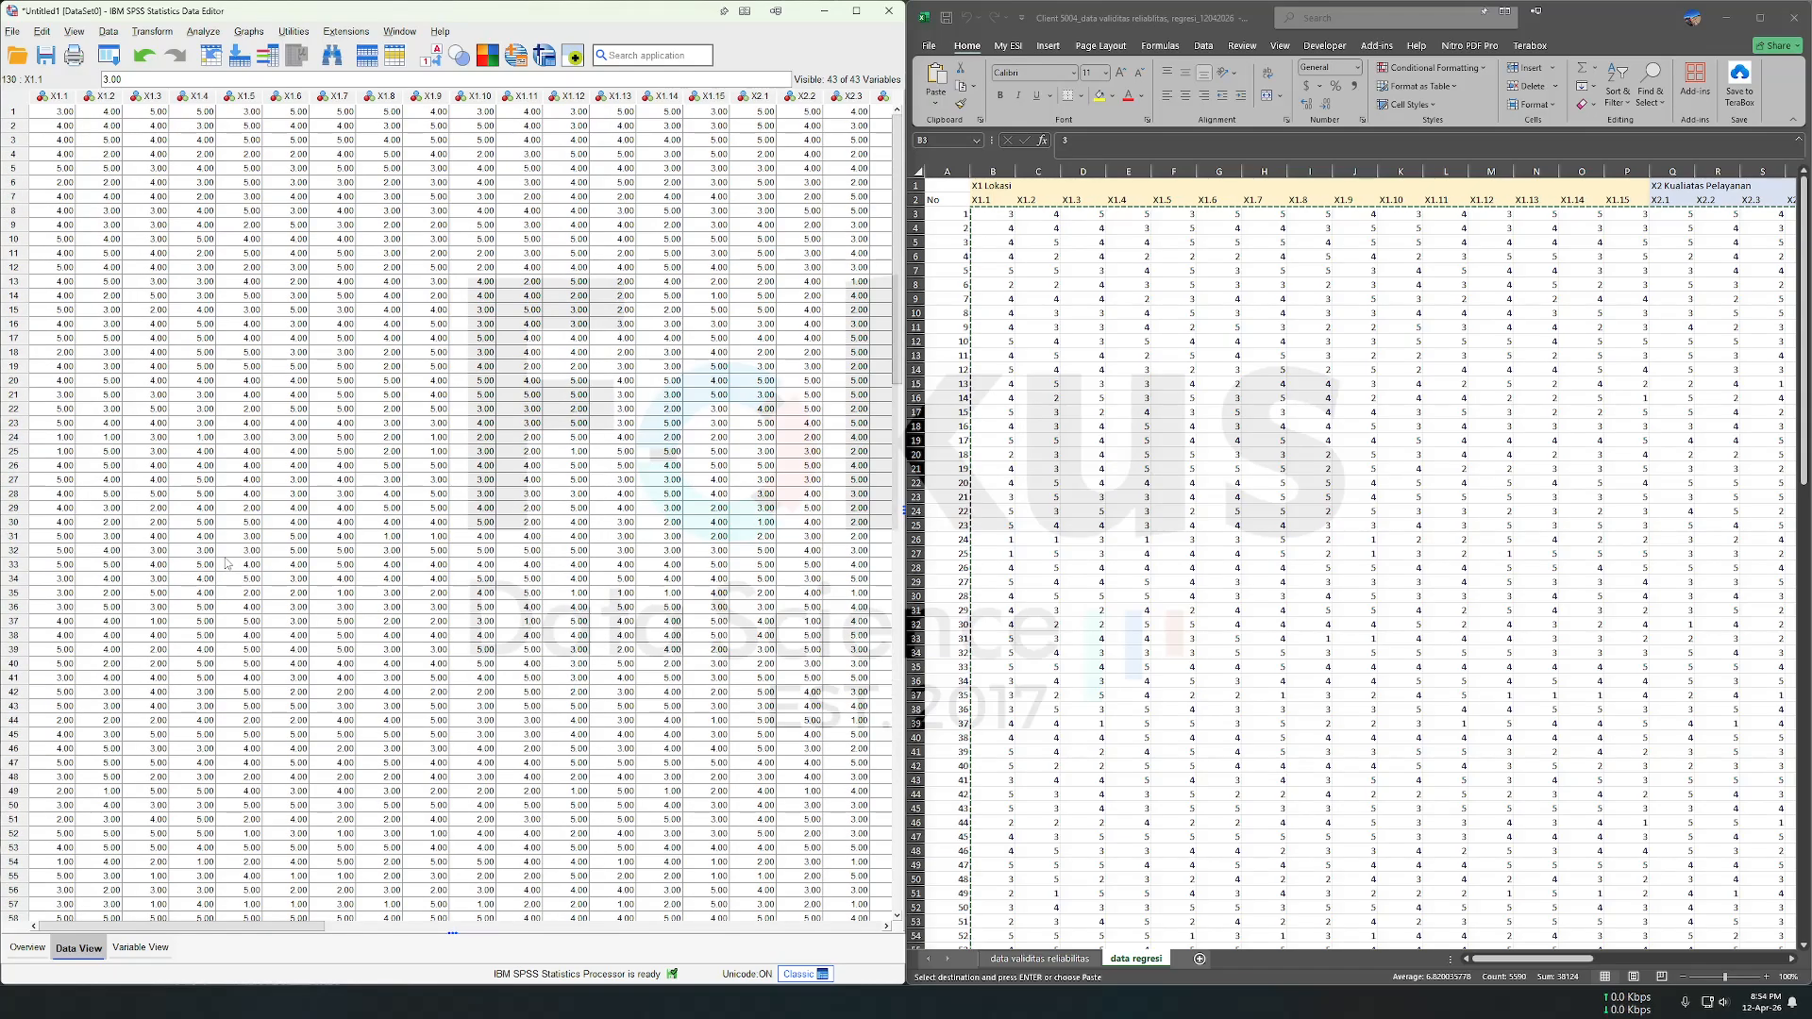
Step: Run a two-tailed Pearson bivariate correlation on items X1.1 to X1.15 with the X1 total [T_X1], replacing the Y variables
{"action": "left_click", "coordinate": [202, 32]}
{"action": "mouse_move", "coordinate": [283, 233]}
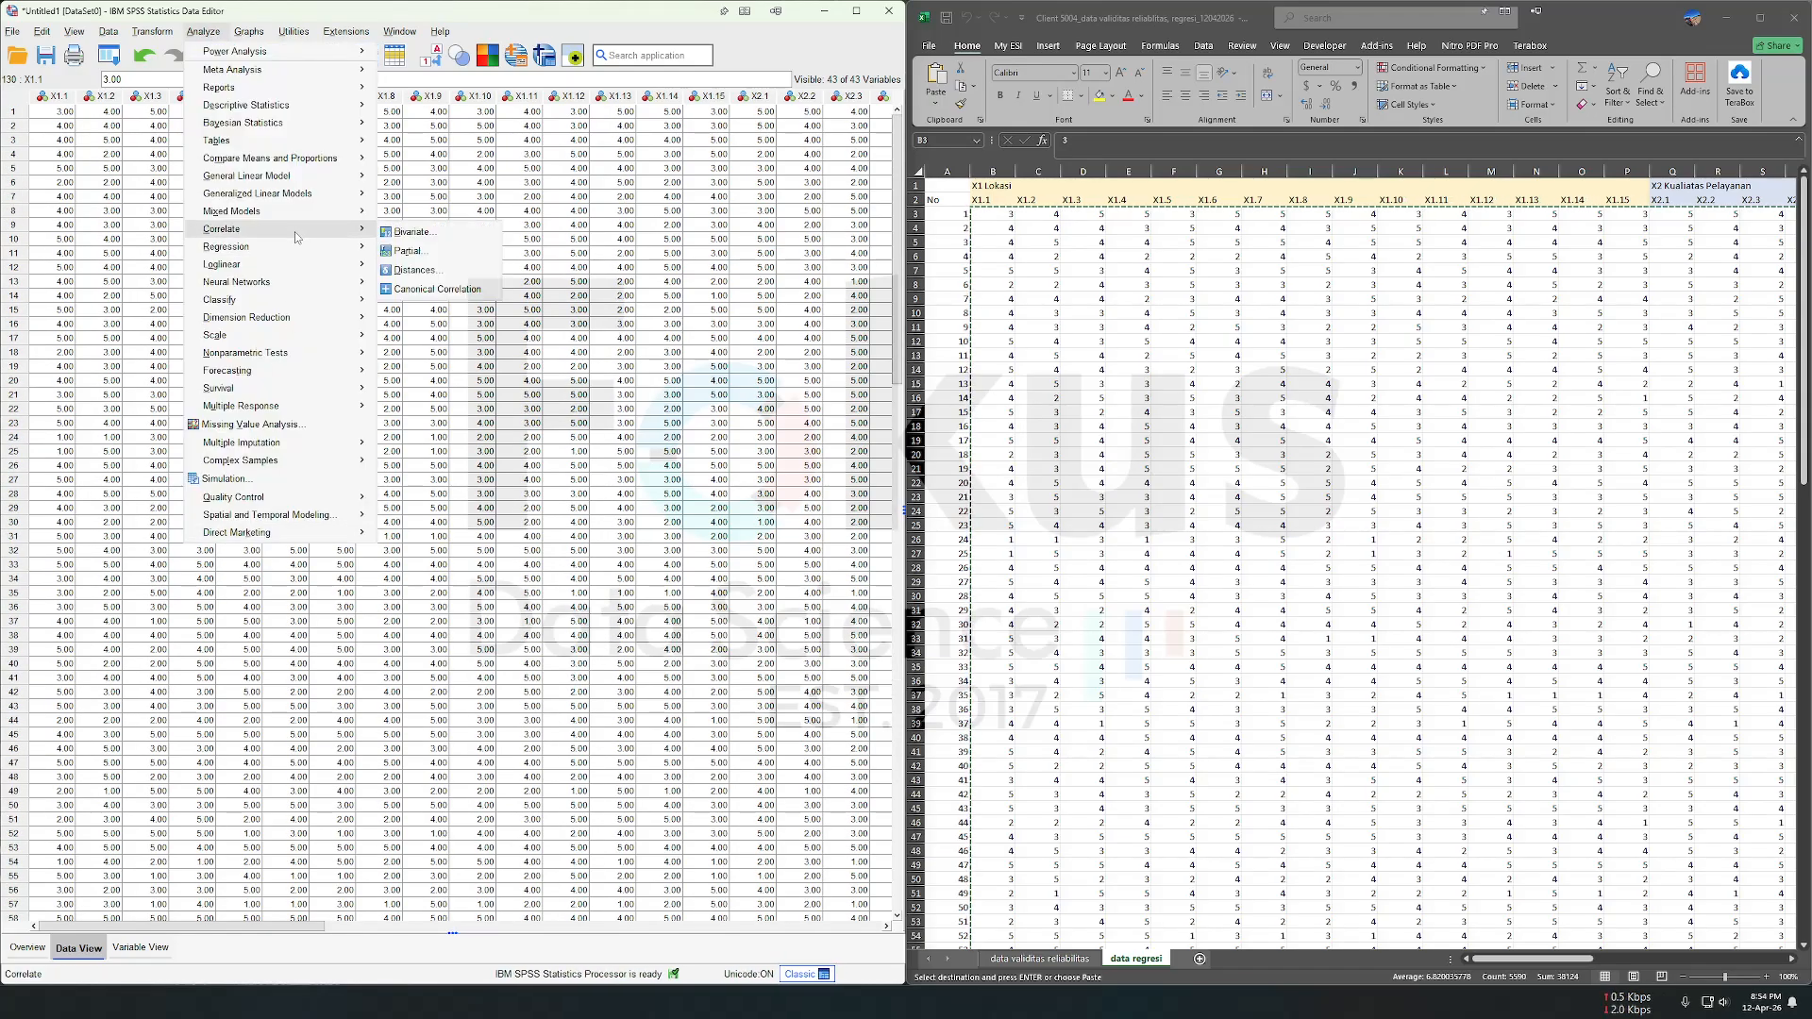
{"action": "left_click", "coordinate": [405, 230]}
{"action": "left_click", "coordinate": [667, 334]}
{"action": "key", "text": "ctrl+a"}
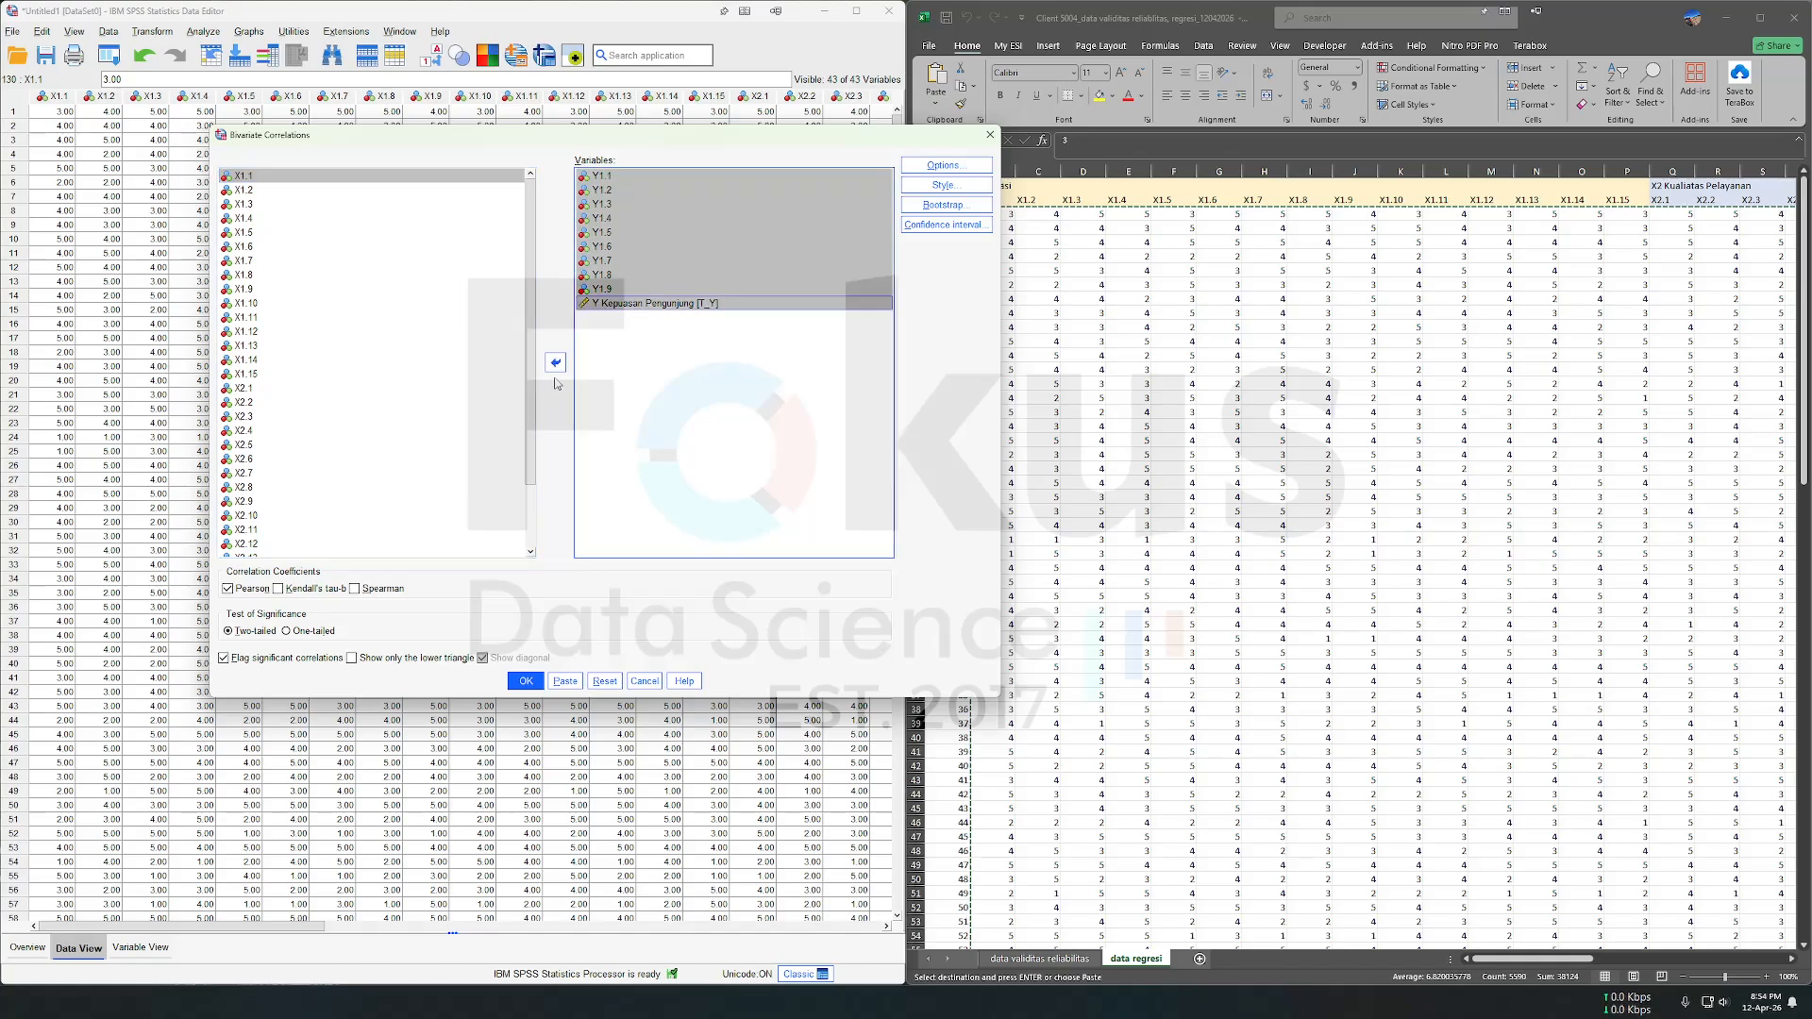
{"action": "left_click", "coordinate": [556, 365]}
{"action": "scroll", "coordinate": [454, 365], "scroll_direction": "up", "scroll_amount": 3}
{"action": "left_click", "coordinate": [359, 177]}
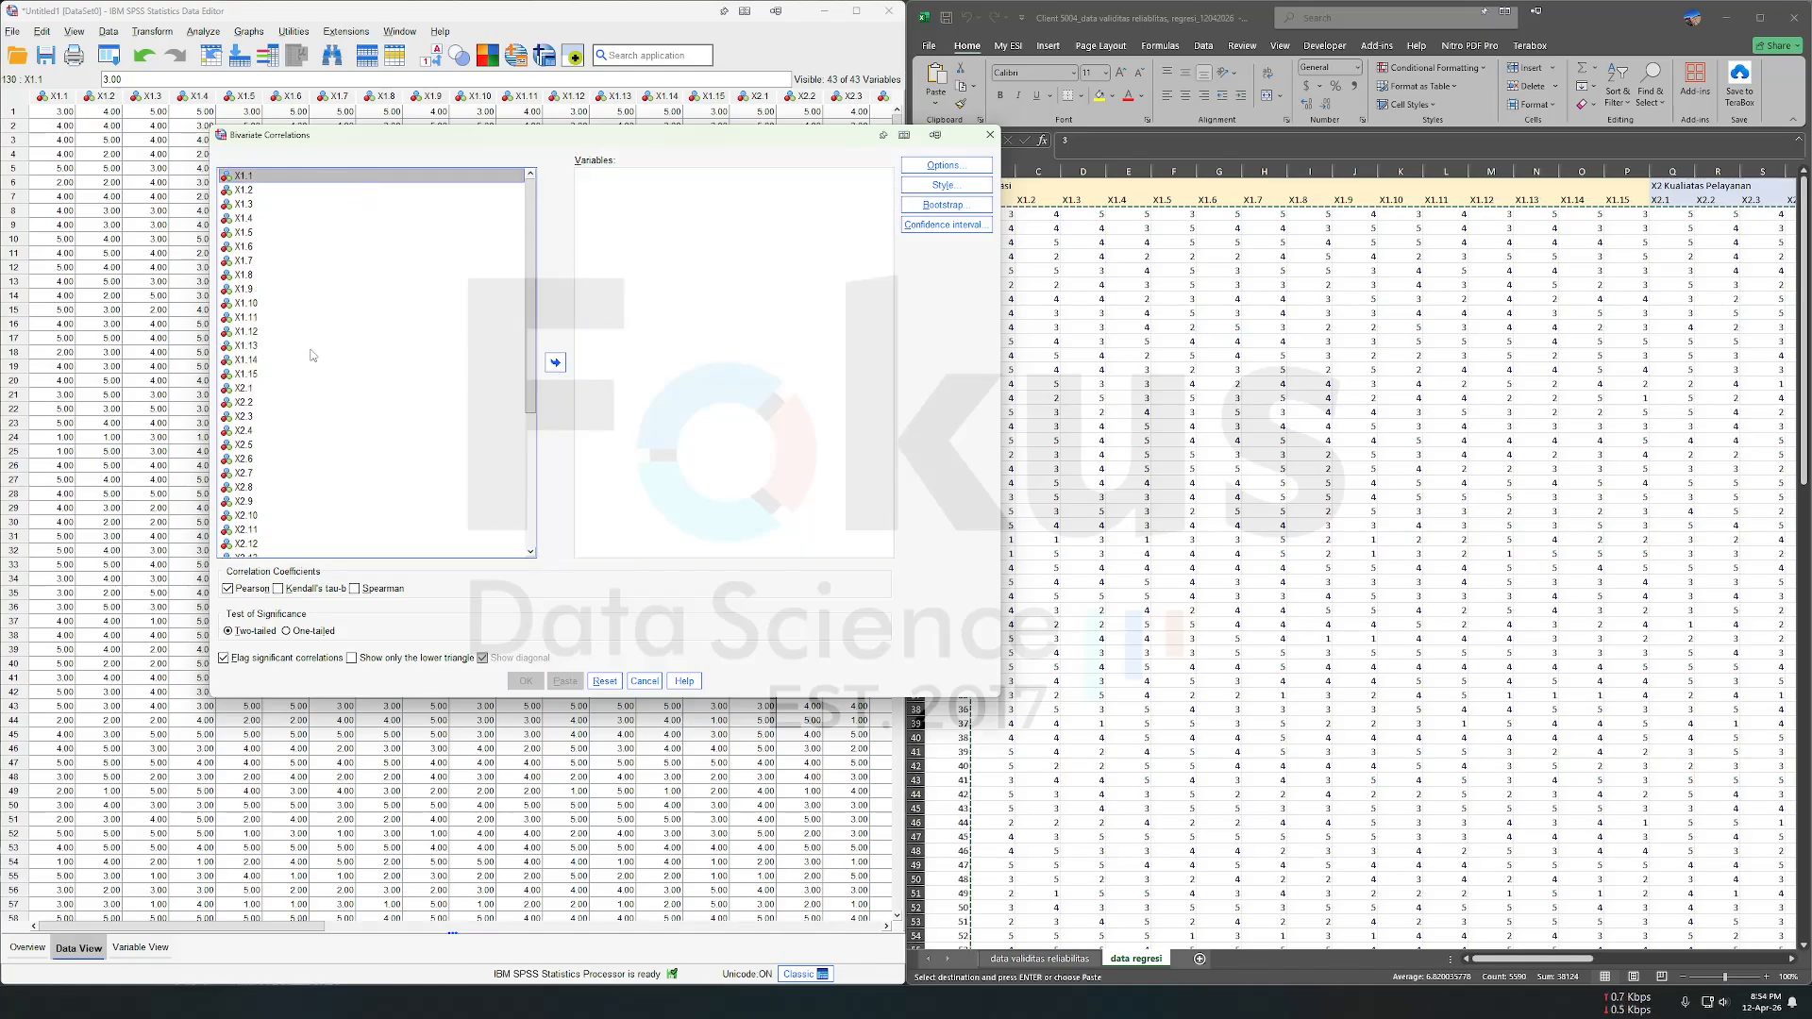
{"action": "left_click", "coordinate": [295, 375], "text": "shift"}
{"action": "scroll", "coordinate": [321, 387], "scroll_direction": "down", "scroll_amount": 5}
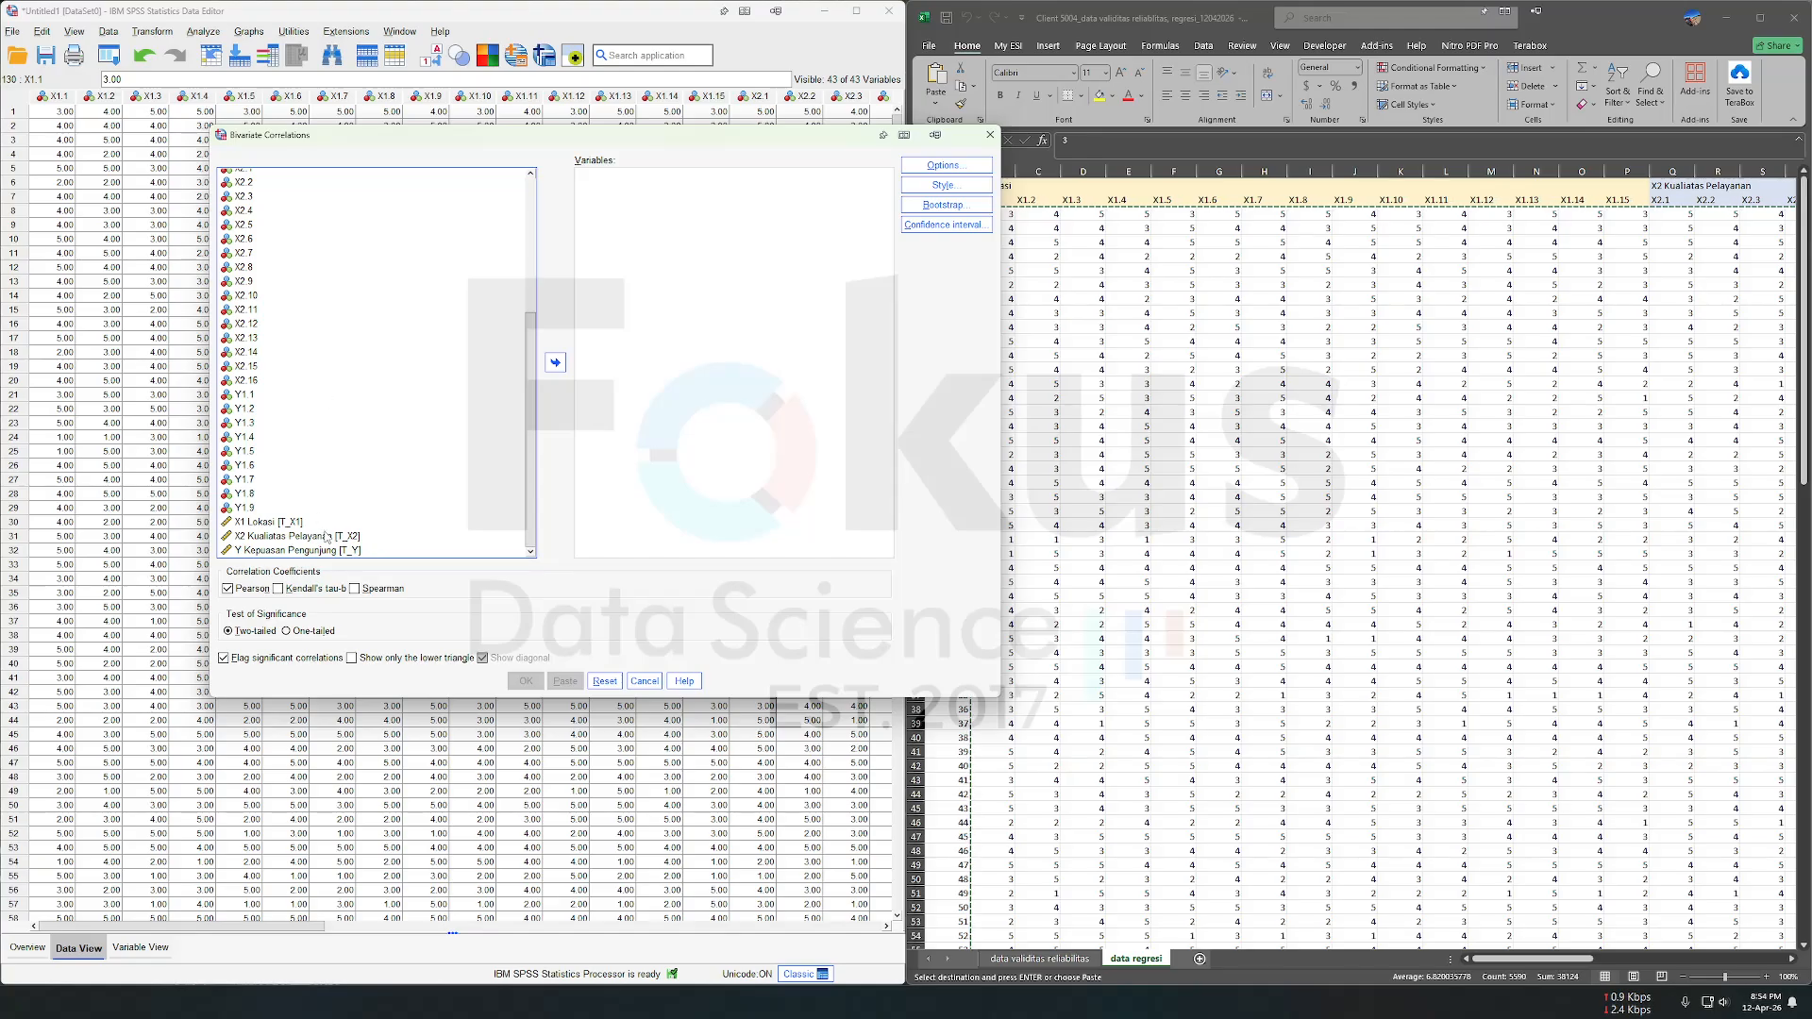
{"action": "left_click", "coordinate": [283, 522], "text": "ctrl"}
{"action": "left_click", "coordinate": [556, 362]}
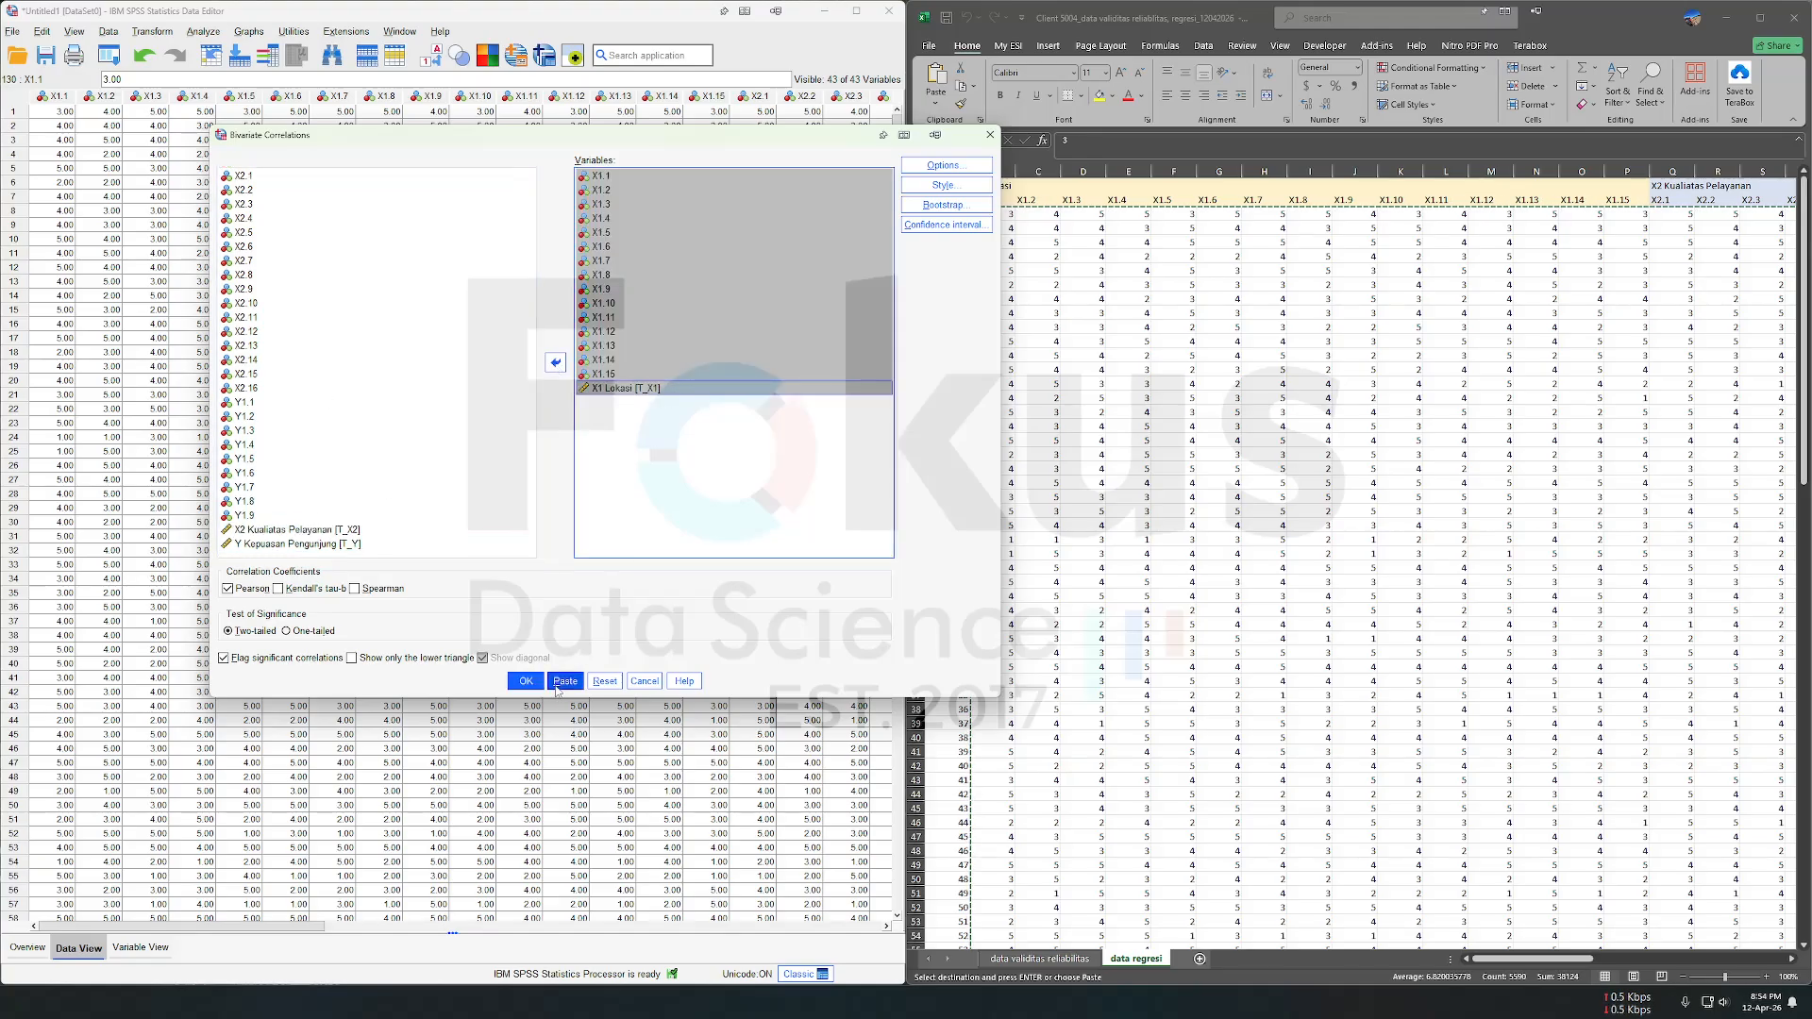
{"action": "left_click", "coordinate": [525, 680]}
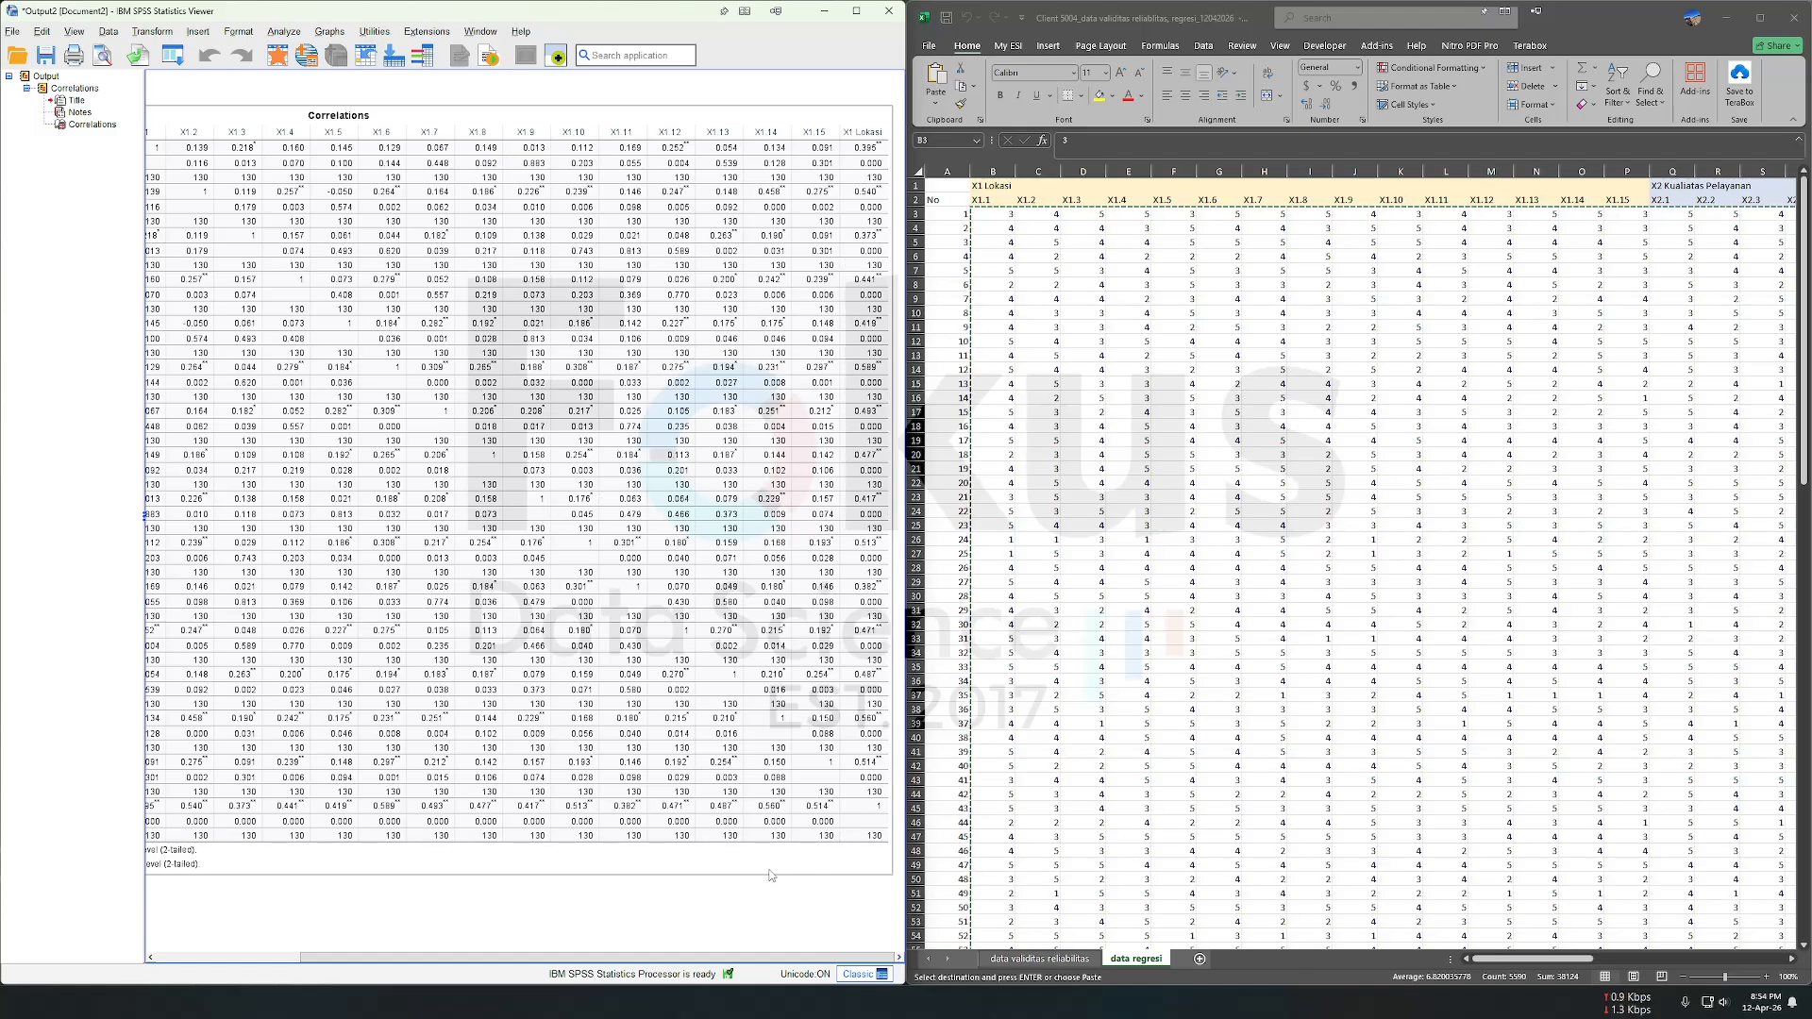
Step: Run a Reliability Analysis with the Alpha model on items X1.1 to X1.15, replacing the Y items
{"action": "left_click", "coordinate": [283, 31]}
{"action": "mouse_move", "coordinate": [317, 342]}
{"action": "left_click", "coordinate": [476, 351]}
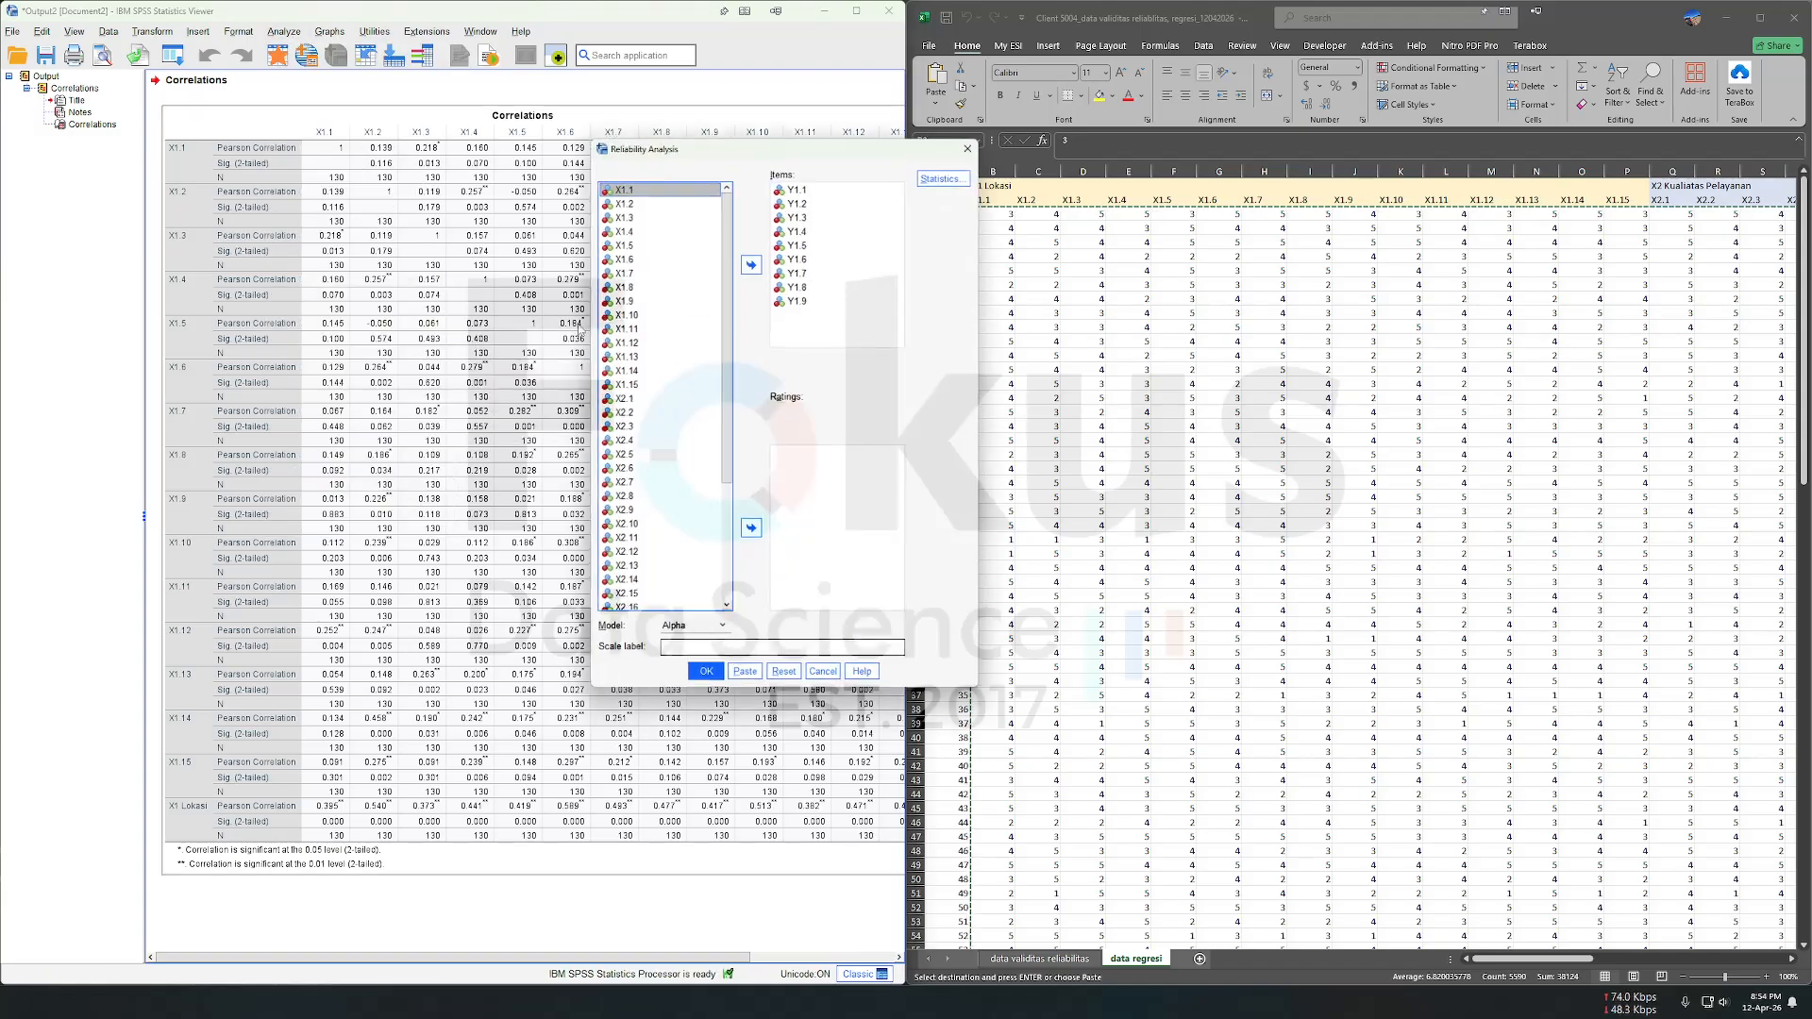
{"action": "left_click_drag", "start_coordinate": [808, 327], "coordinate": [798, 186]}
{"action": "left_click", "coordinate": [751, 262]}
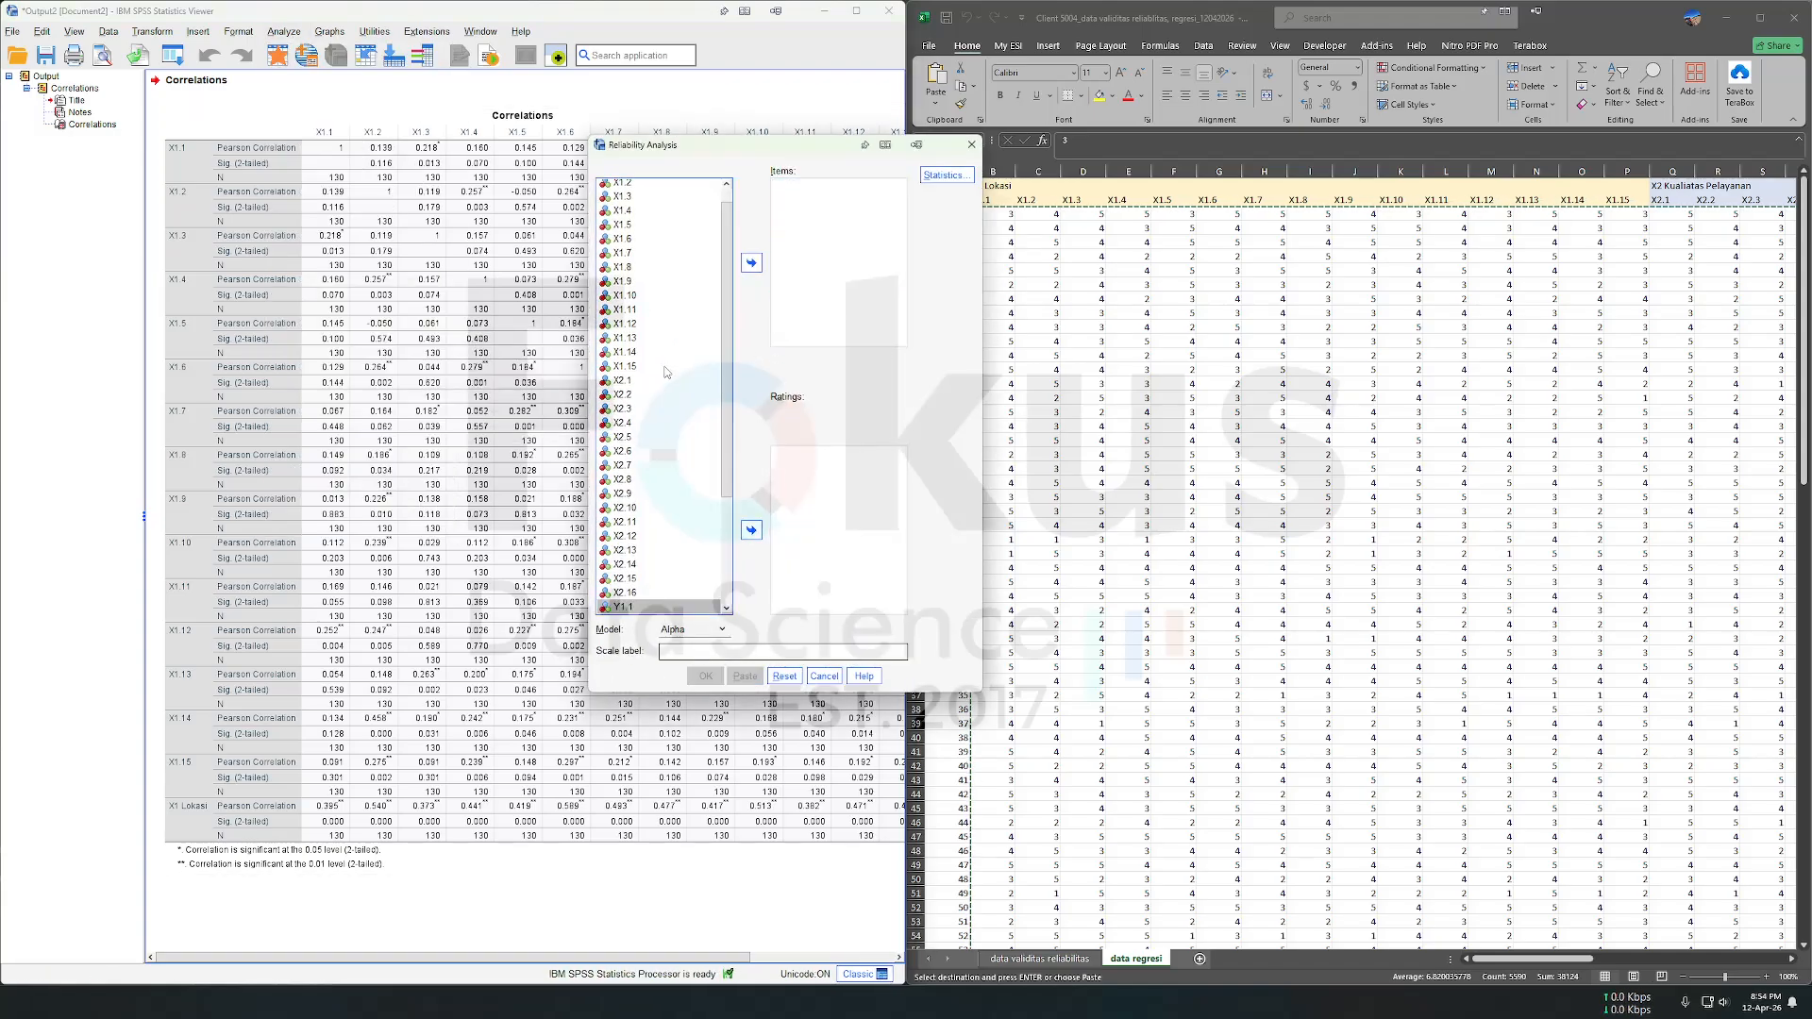
{"action": "scroll", "coordinate": [685, 198], "scroll_direction": "up", "scroll_amount": 5}
{"action": "left_click_drag", "start_coordinate": [685, 189], "coordinate": [675, 384]}
{"action": "left_click", "coordinate": [751, 262]}
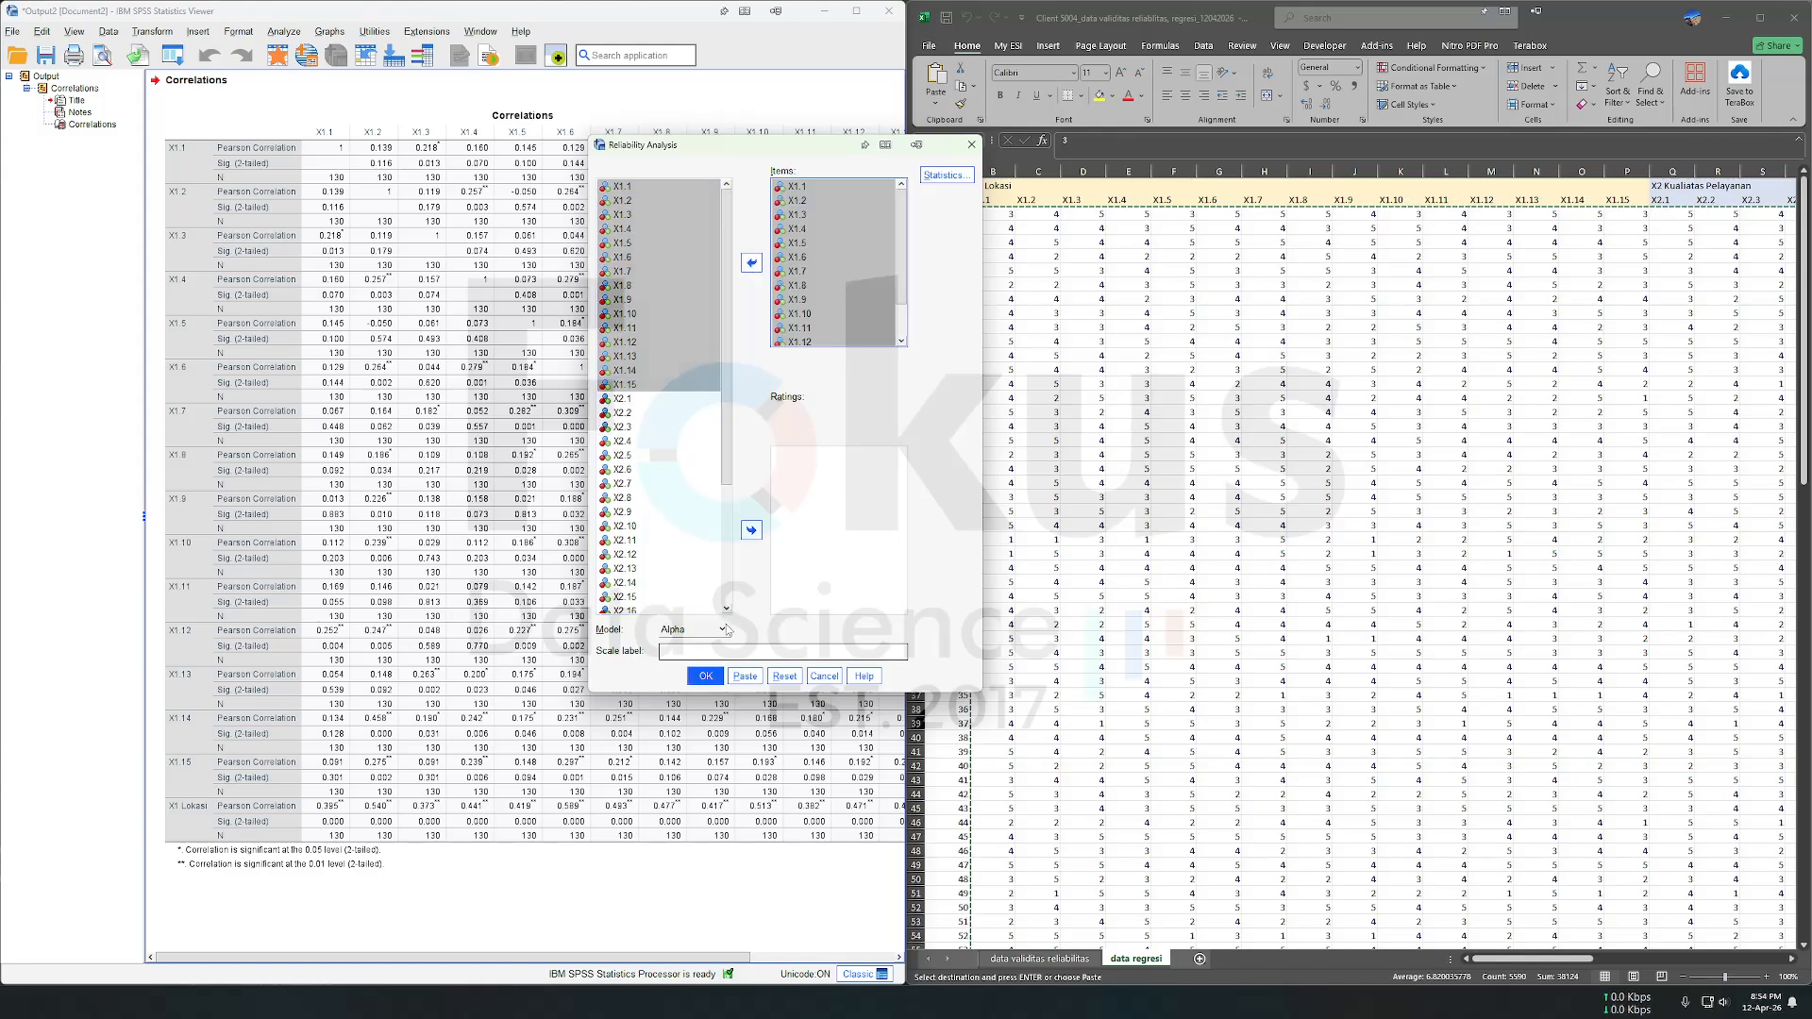
{"action": "left_click", "coordinate": [705, 675]}
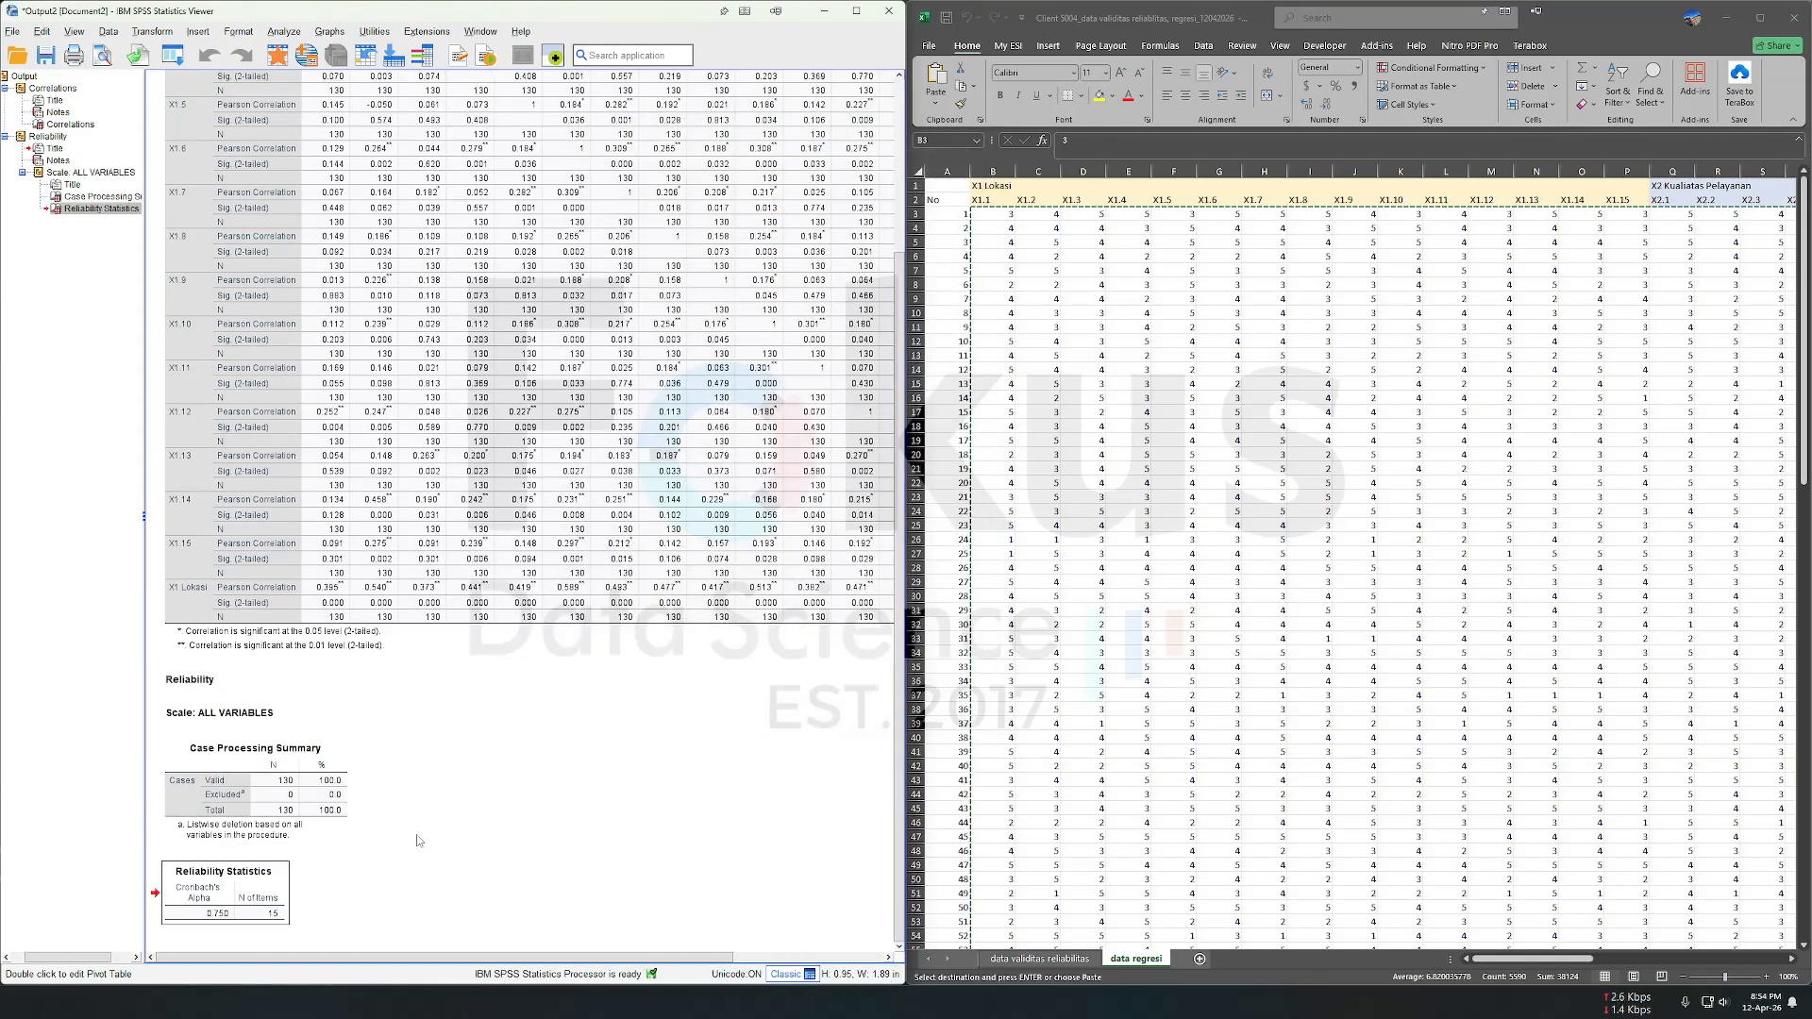
Step: Run a two-tailed Pearson bivariate correlation on items X2.1 to X2.16 with the X2 total [T_X2], replacing the X1 variables, and review the table
{"action": "left_click", "coordinate": [283, 32]}
{"action": "mouse_move", "coordinate": [312, 232]}
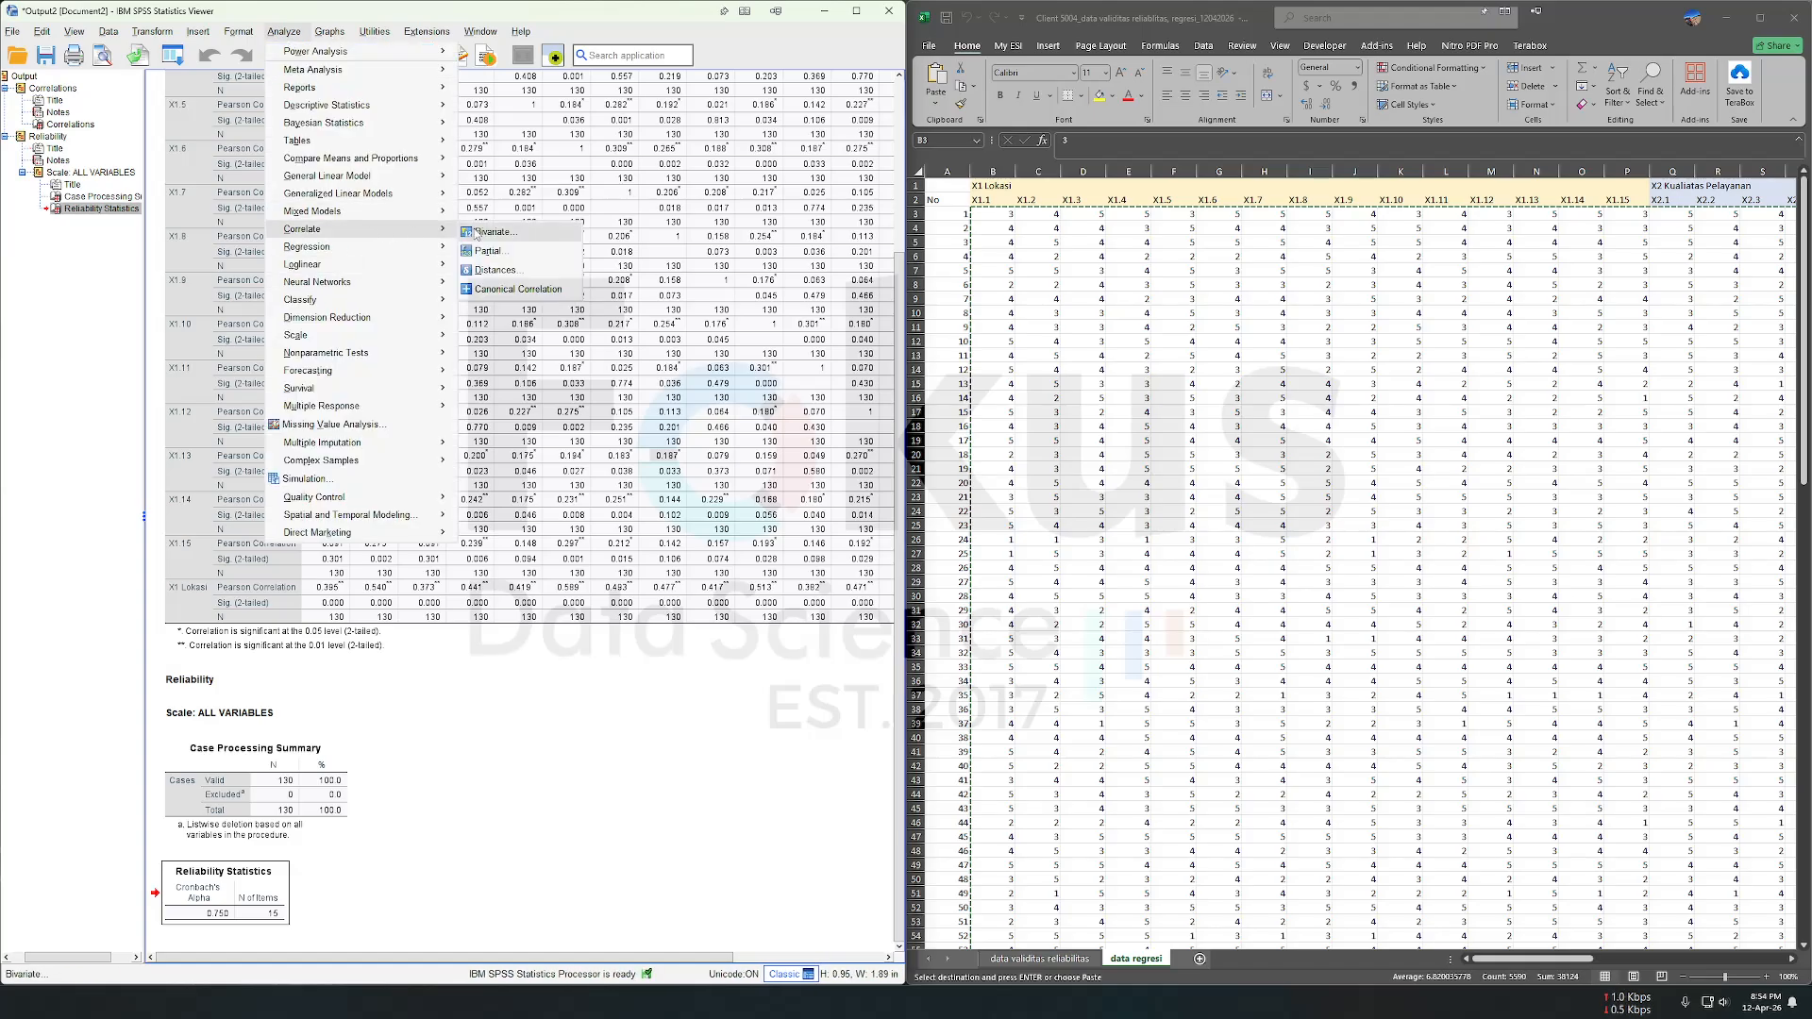
{"action": "left_click", "coordinate": [504, 232]}
{"action": "key", "text": "ctrl+a"}
{"action": "left_click", "coordinate": [555, 362]}
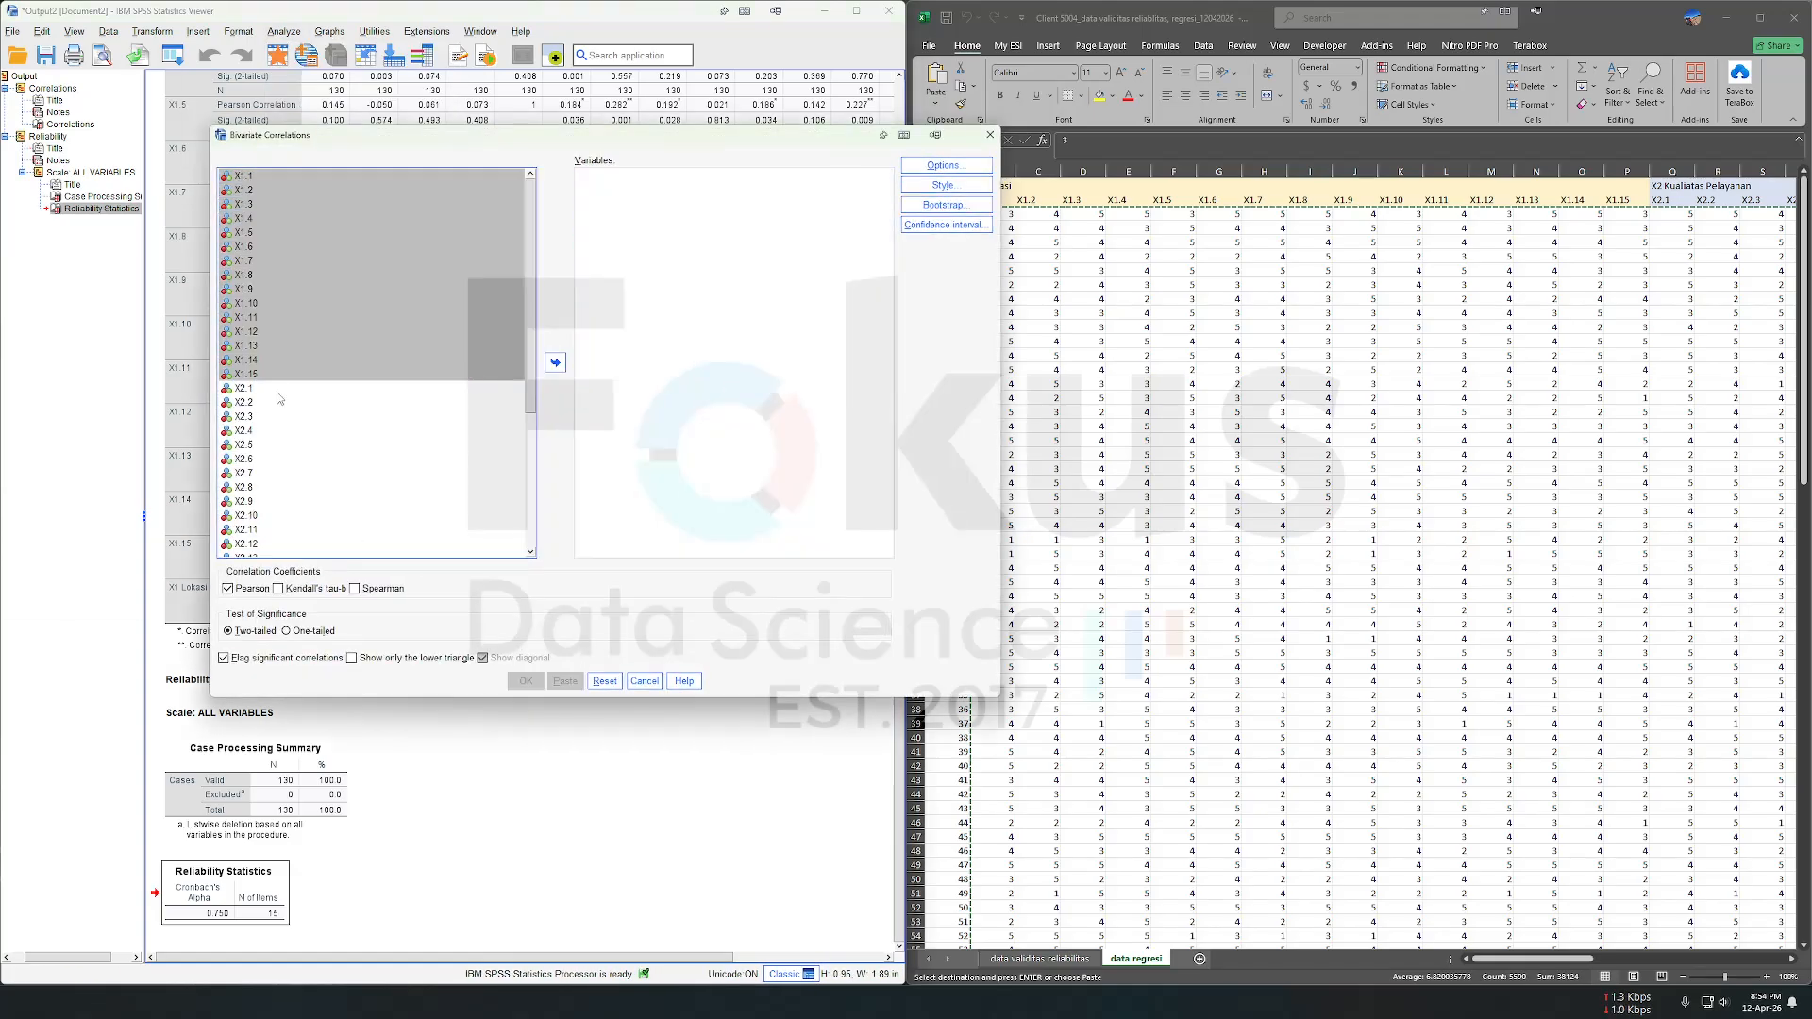
{"action": "left_click", "coordinate": [278, 398]}
{"action": "scroll", "coordinate": [281, 397], "scroll_direction": "down", "scroll_amount": 5}
{"action": "left_click", "coordinate": [285, 381], "text": "shift"}
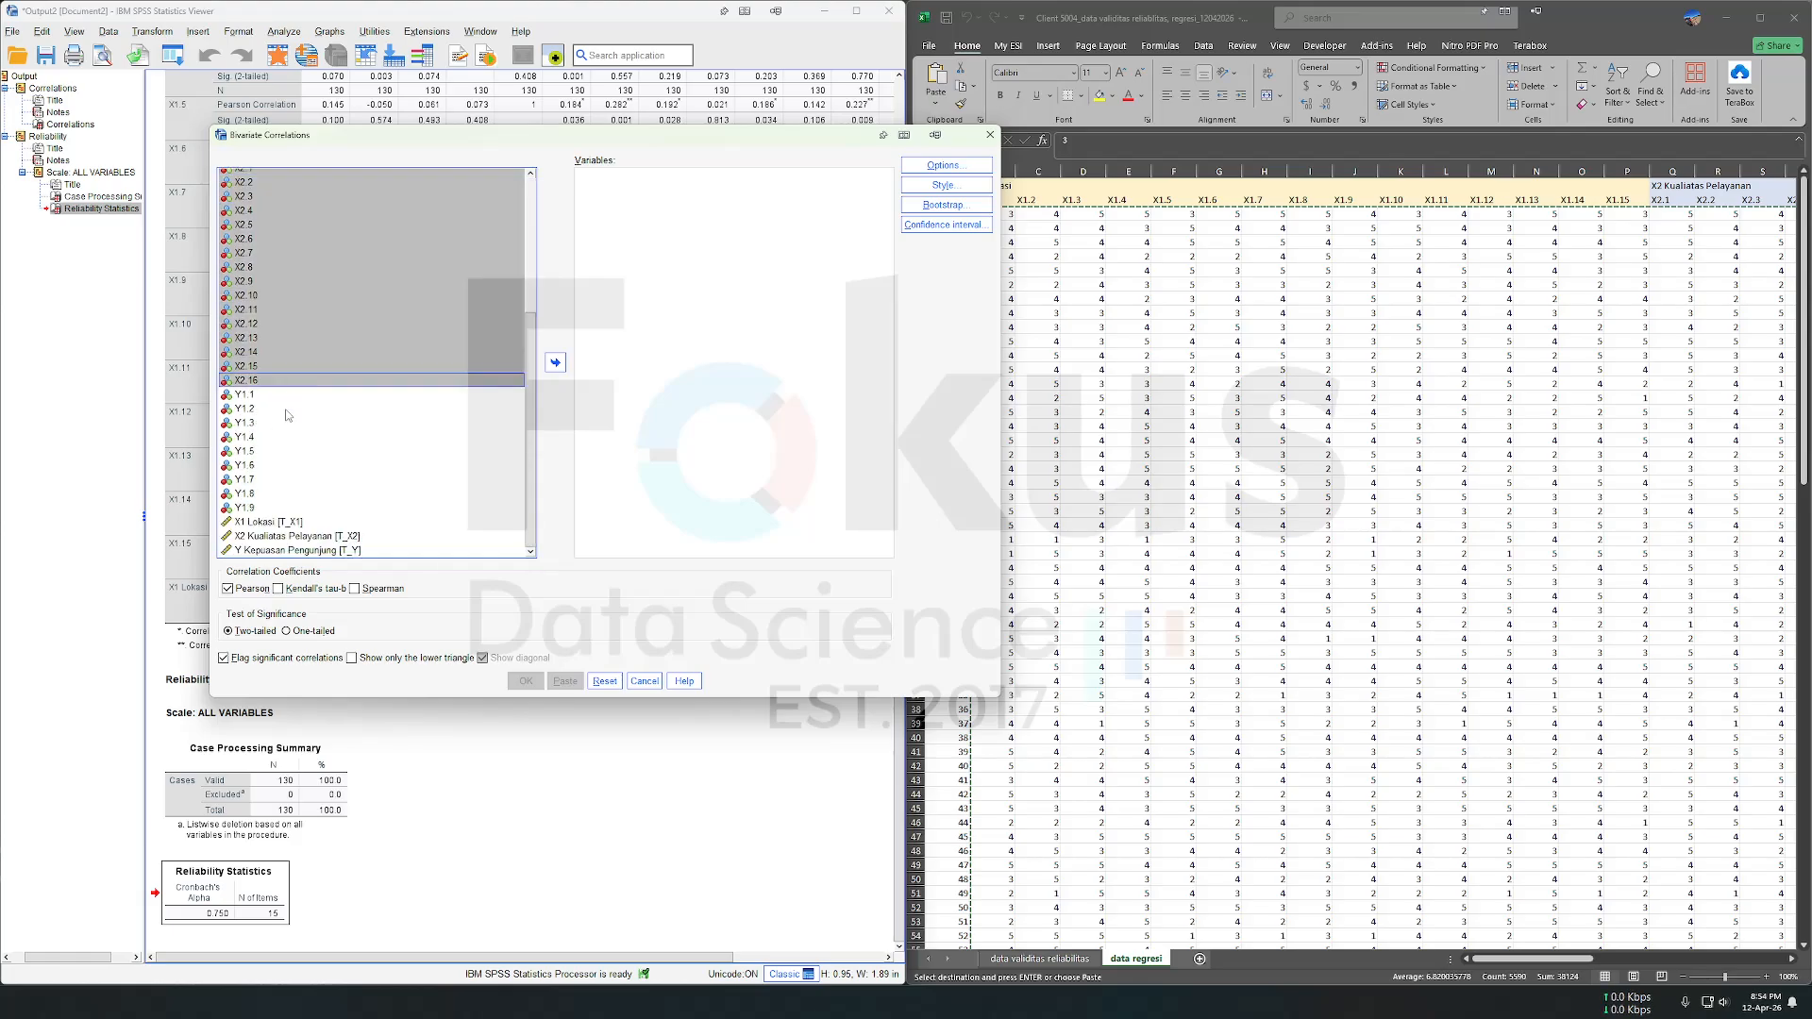
{"action": "left_click", "coordinate": [283, 535], "text": "ctrl"}
{"action": "left_click", "coordinate": [555, 361]}
{"action": "left_click", "coordinate": [526, 680]}
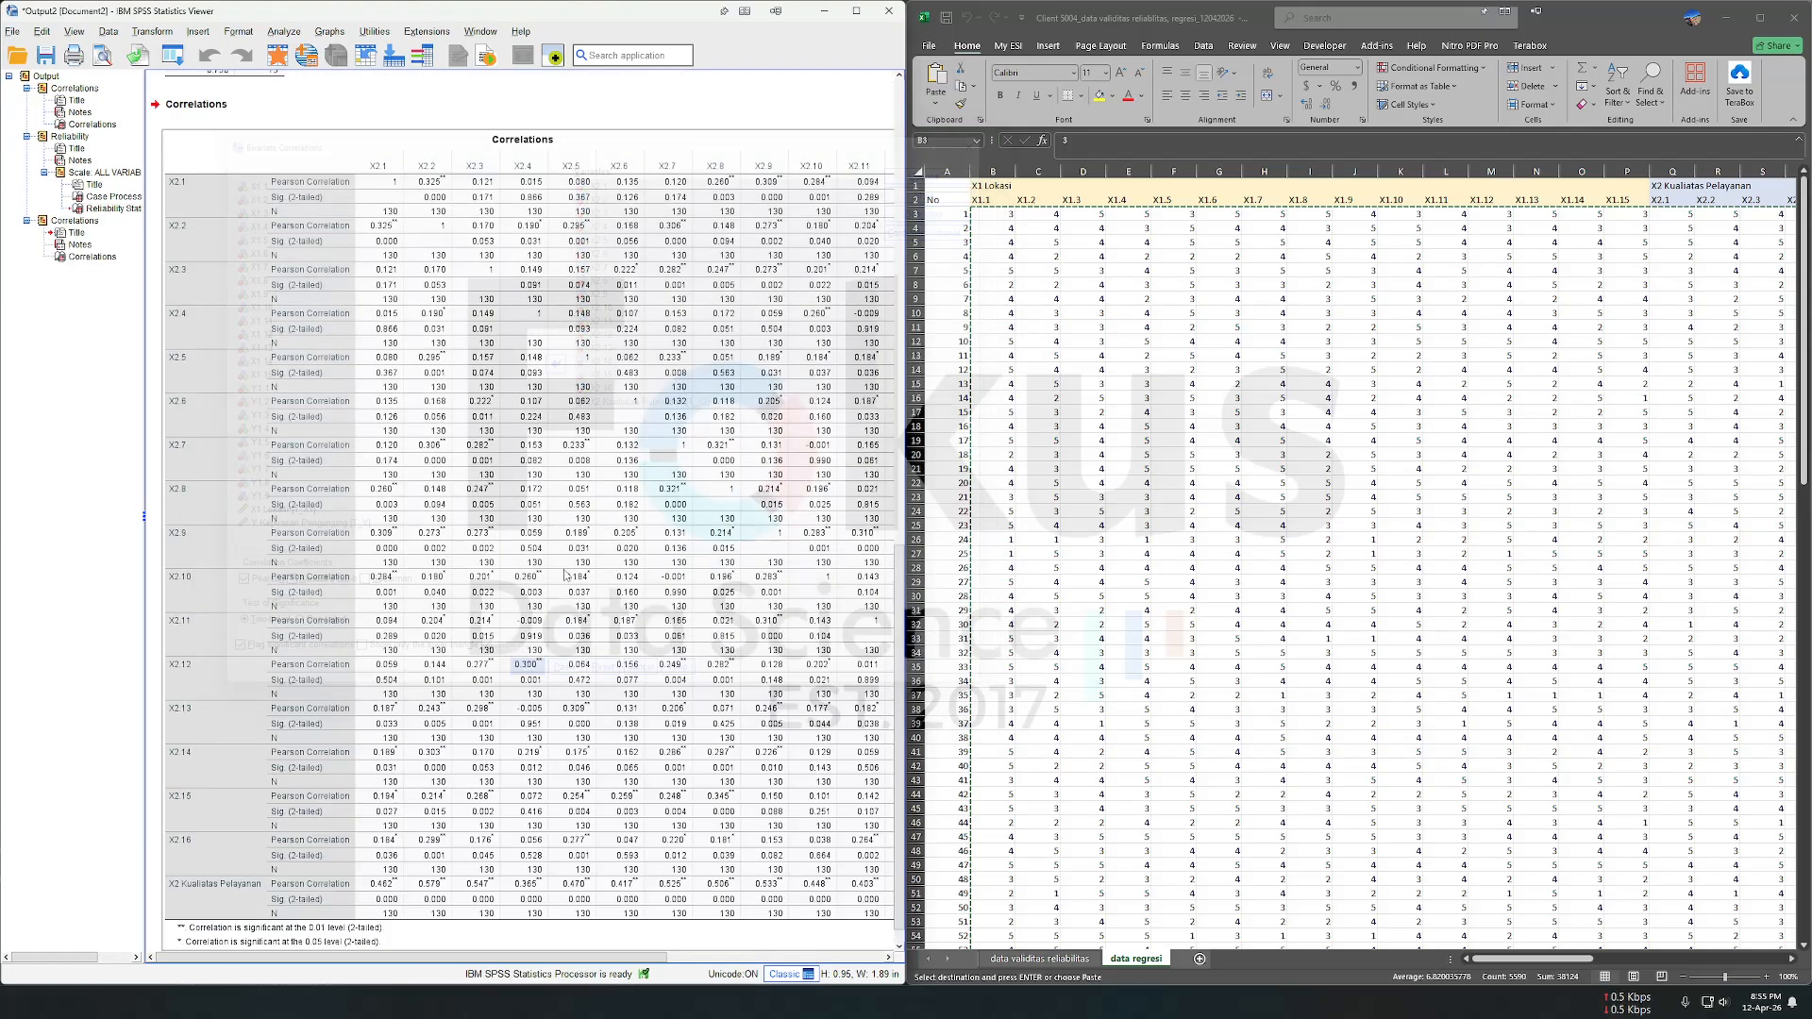
{"action": "scroll", "coordinate": [585, 485], "scroll_direction": "right", "scroll_amount": 5}
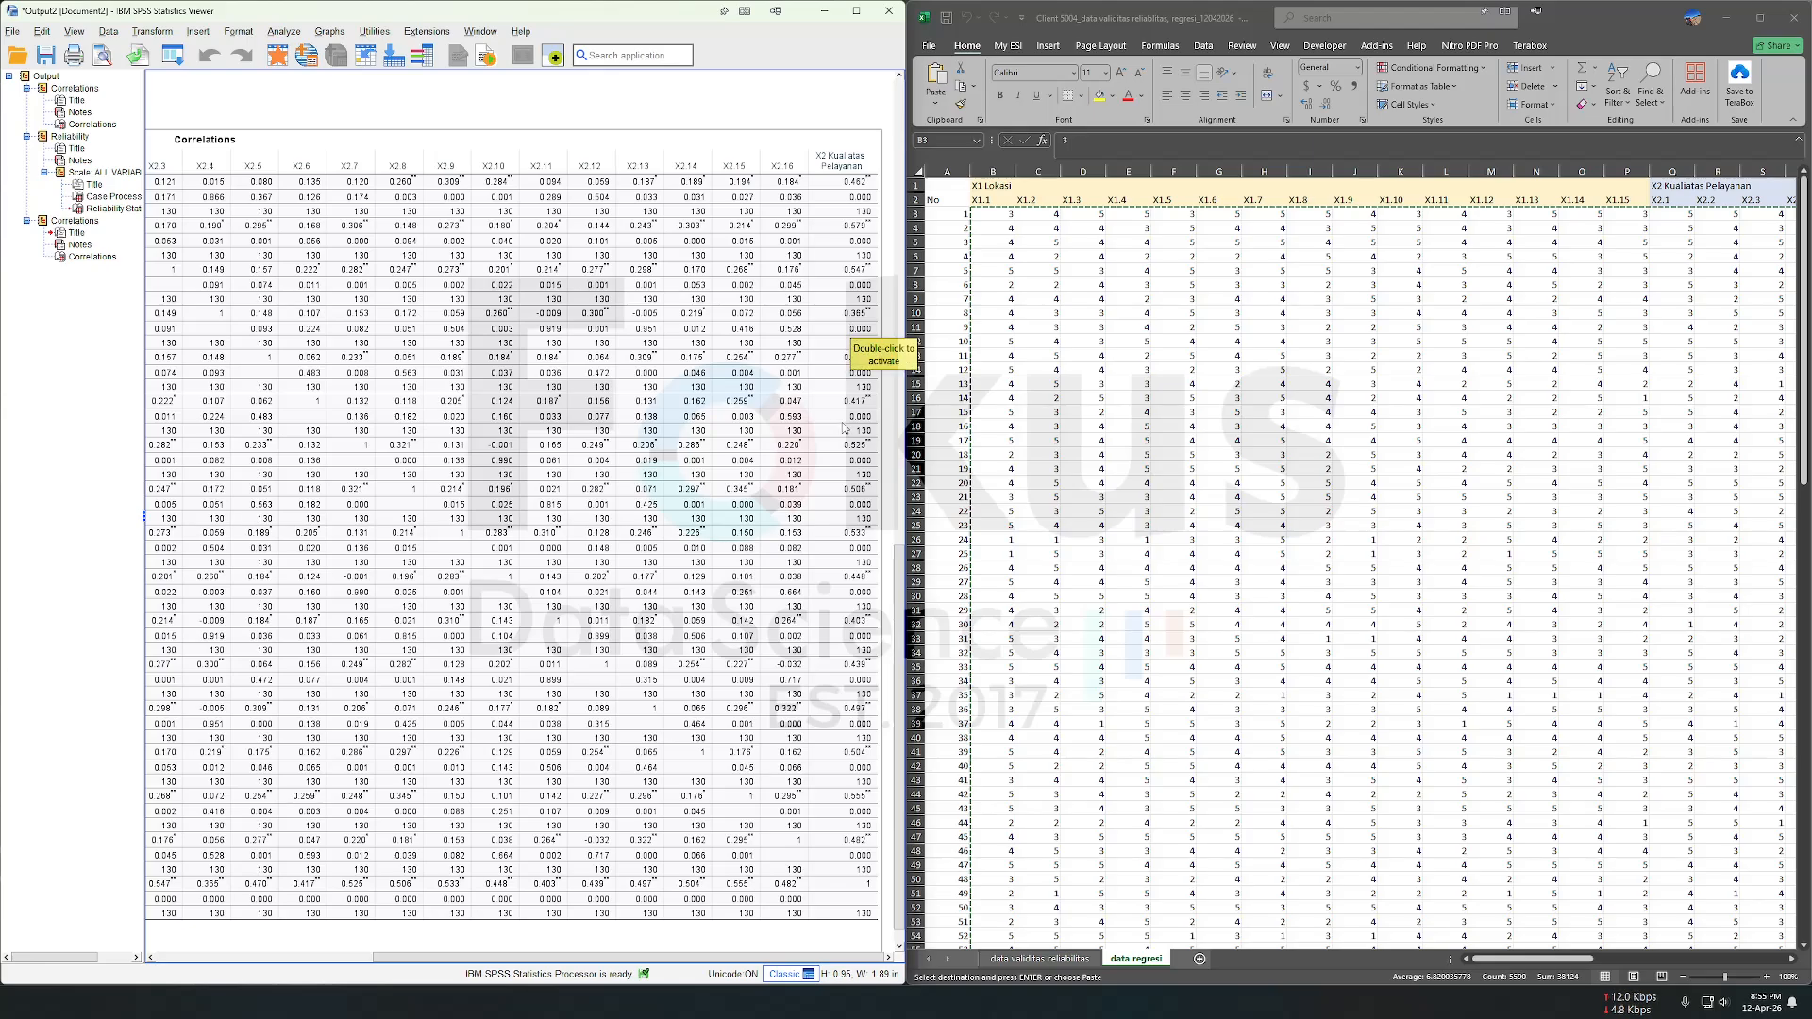
{"action": "scroll", "coordinate": [834, 811], "scroll_direction": "left", "scroll_amount": 5}
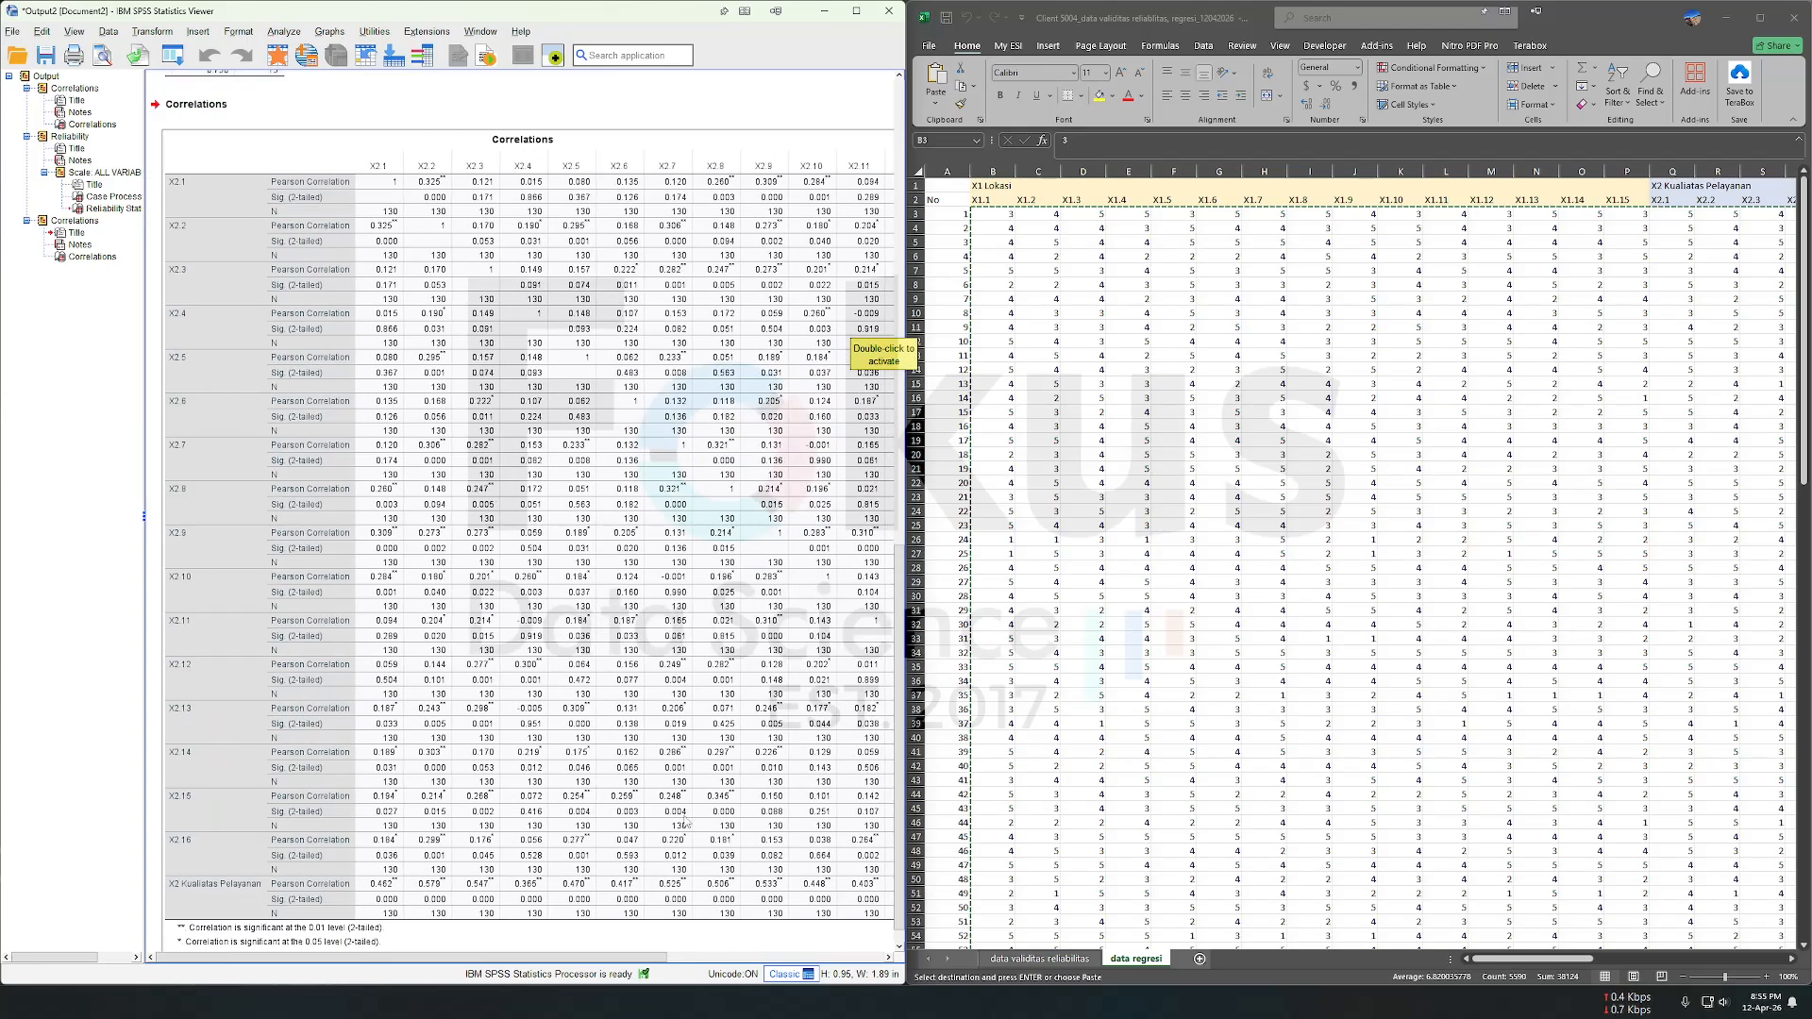
Step: Run a Reliability Analysis with the Alpha model on items X2.1 to X2.16, replacing the X1 items
{"action": "left_click", "coordinate": [280, 34]}
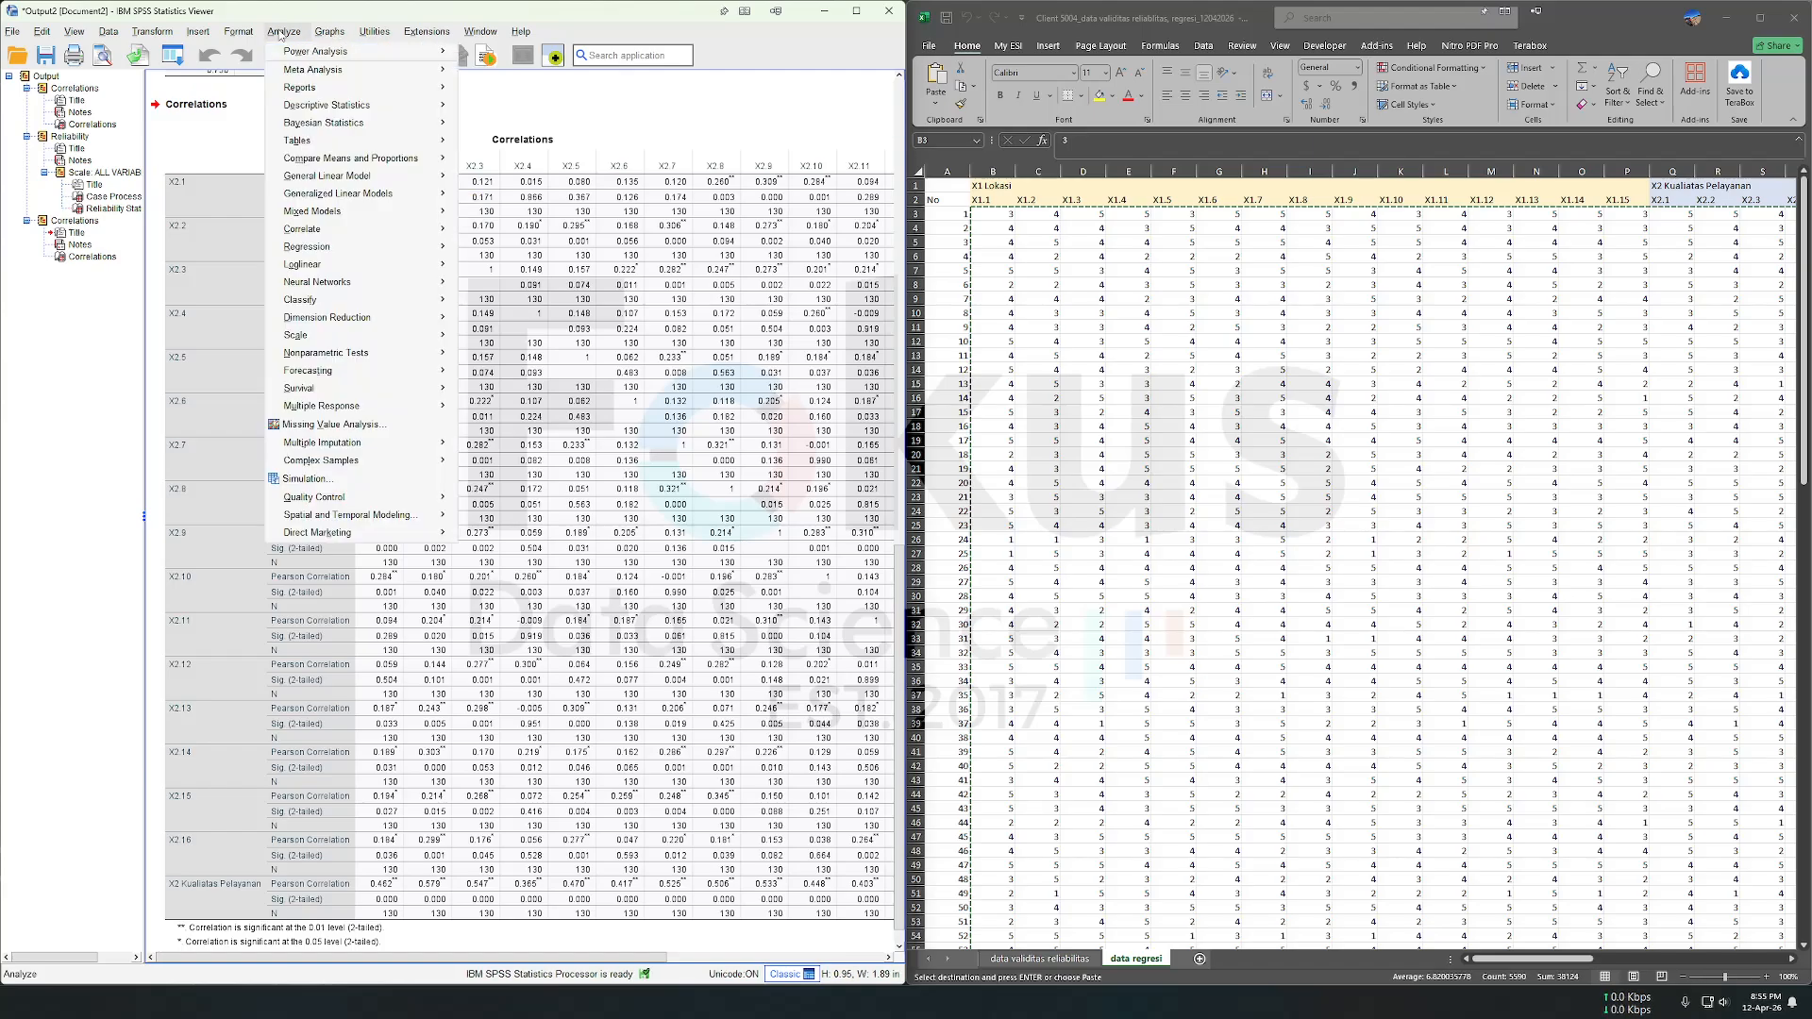
{"action": "mouse_move", "coordinate": [434, 337]}
{"action": "left_click", "coordinate": [492, 338]}
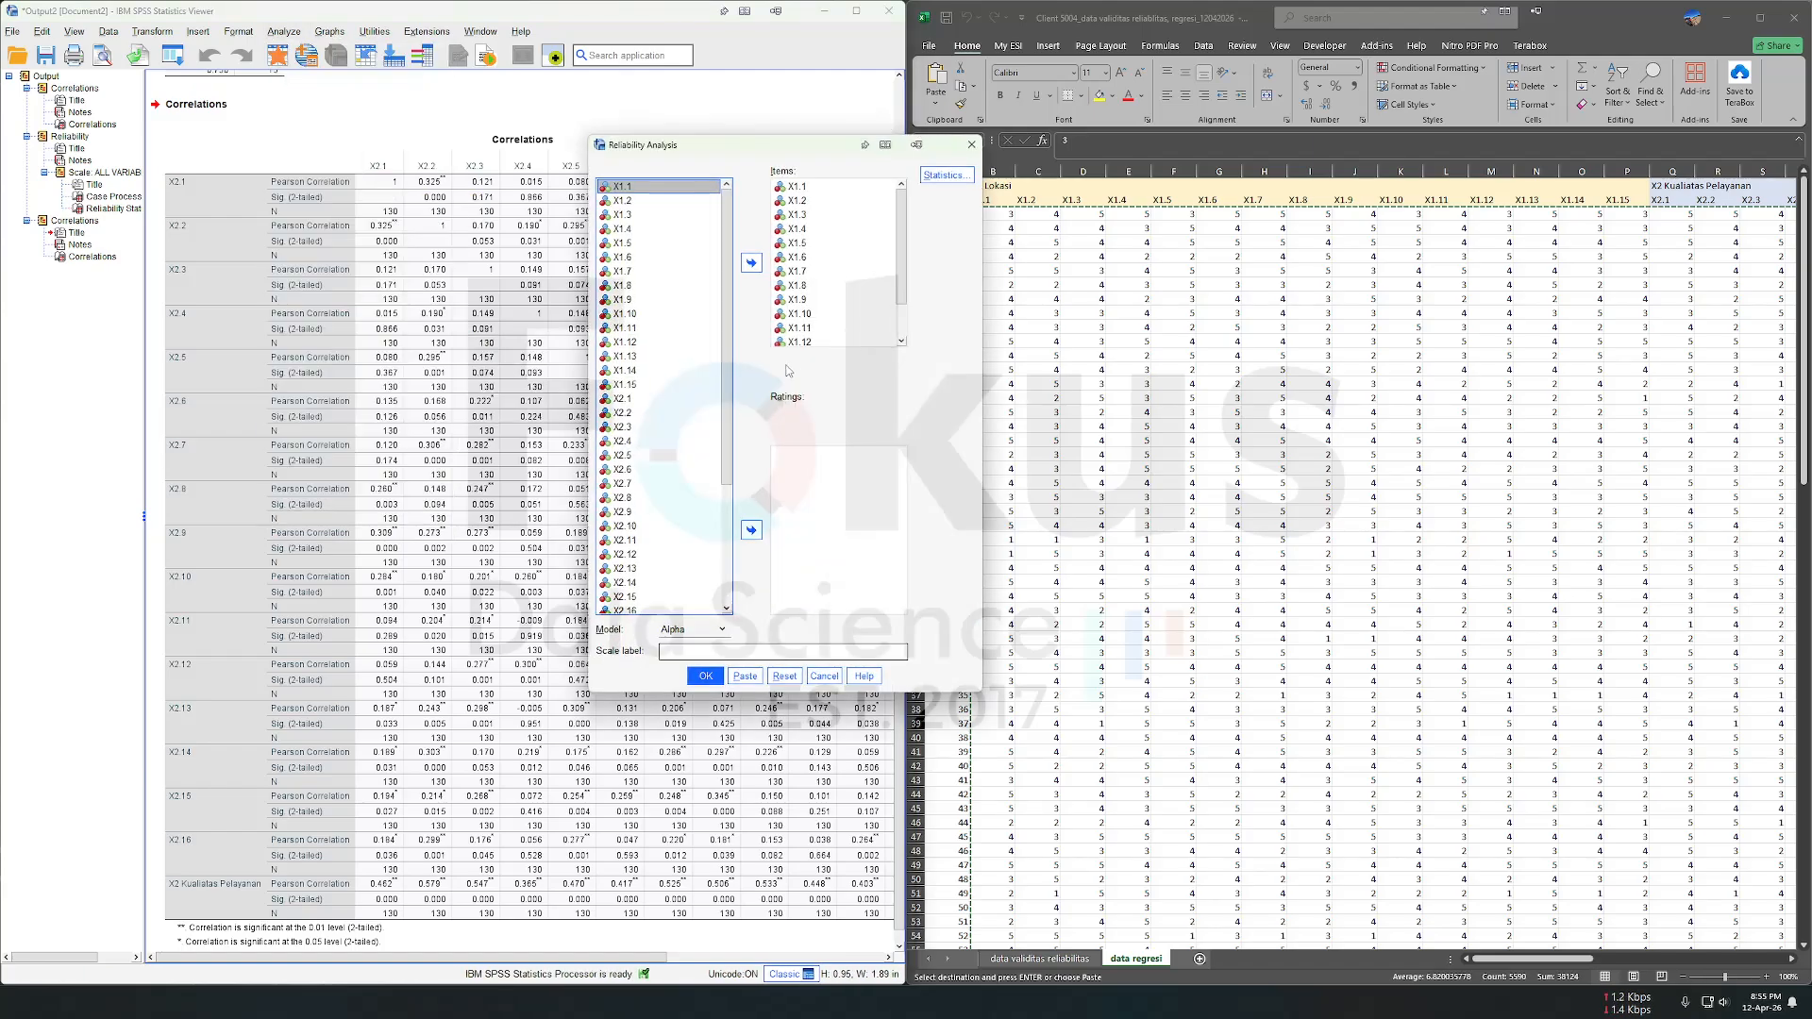
{"action": "left_click_drag", "start_coordinate": [623, 186], "coordinate": [651, 227]}
{"action": "scroll", "coordinate": [651, 403], "scroll_direction": "down", "scroll_amount": 4}
{"action": "left_click", "coordinate": [751, 263]}
{"action": "left_click", "coordinate": [706, 675]}
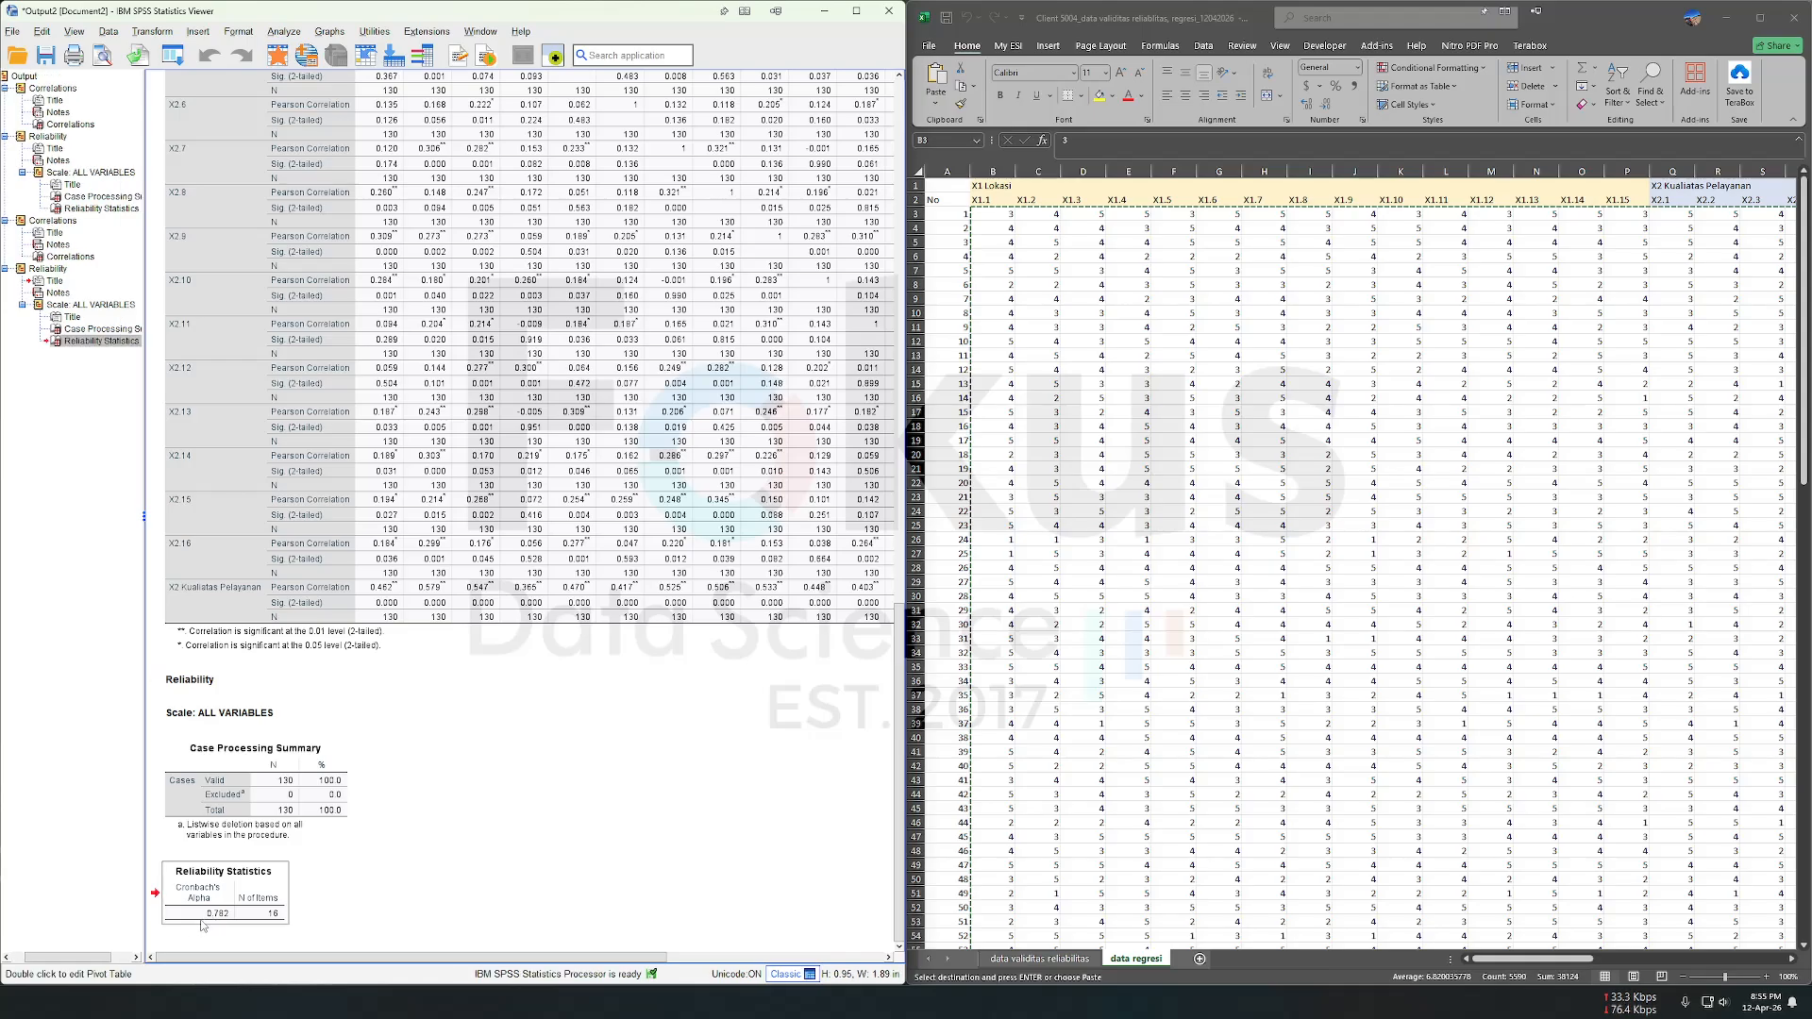
{"action": "left_click", "coordinate": [535, 870]}
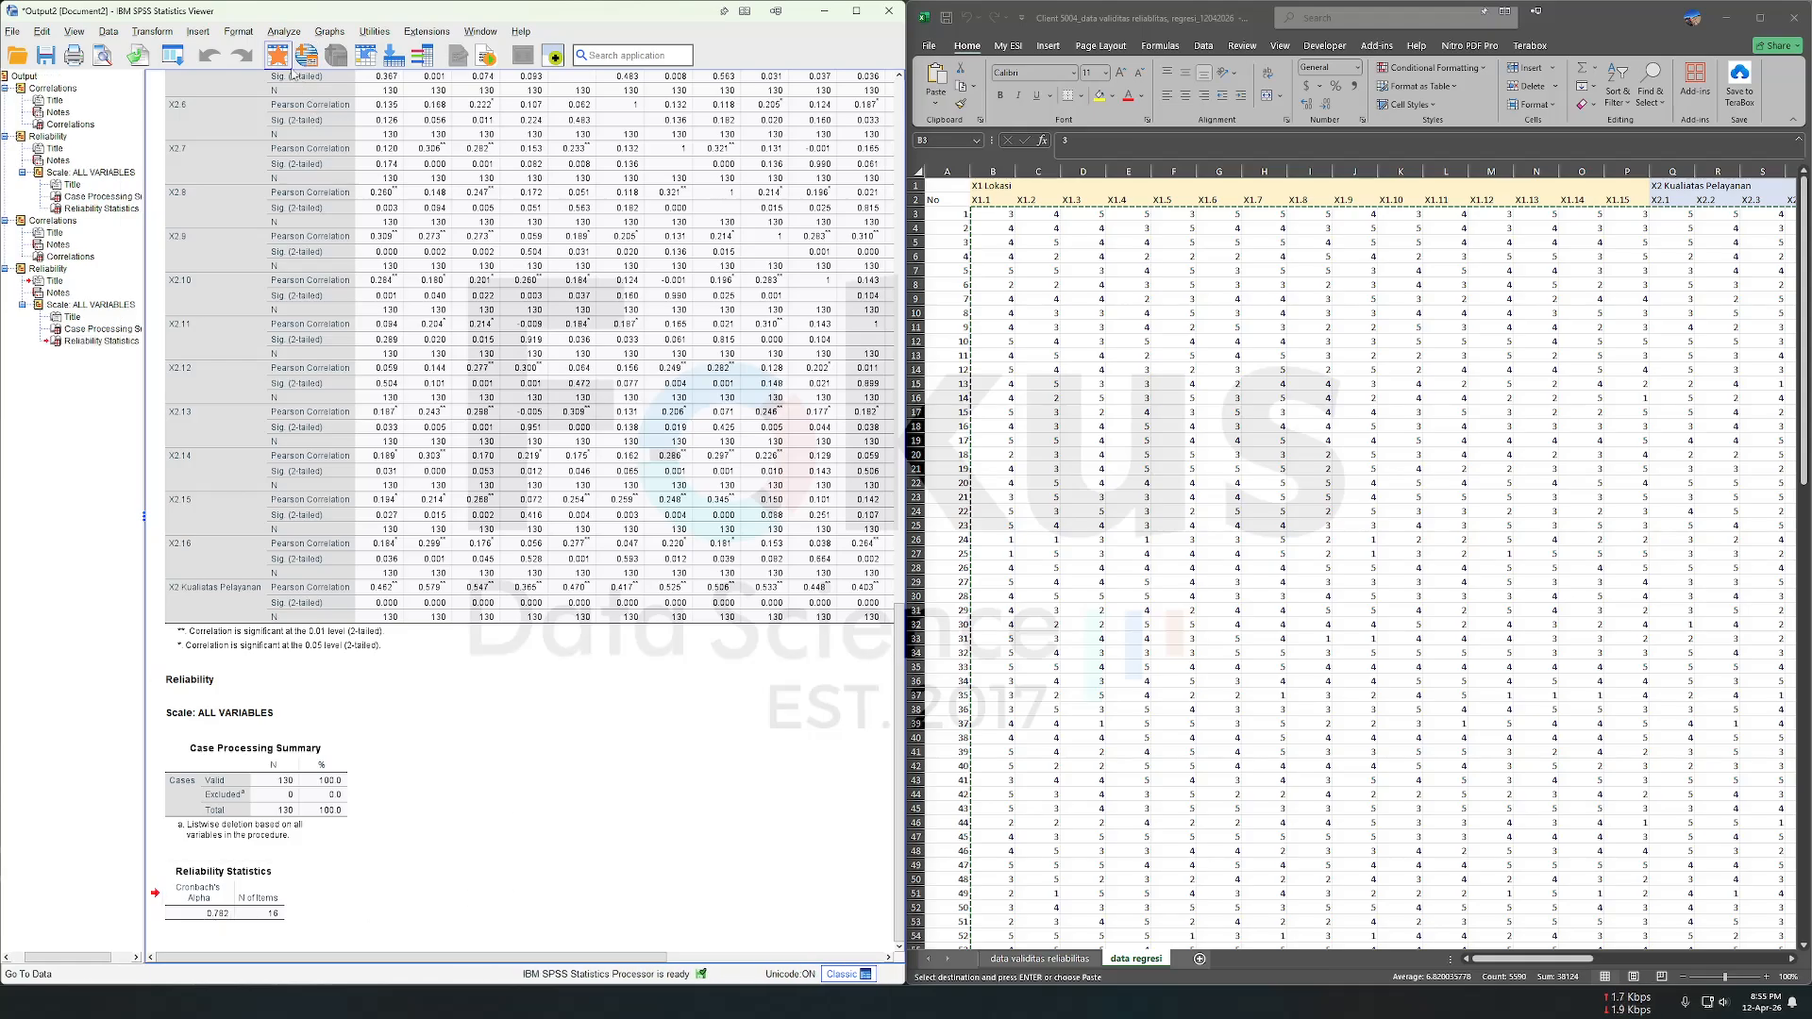
Step: Run a two-tailed Pearson bivariate correlation on items Y1.1 to Y1.9 with the Y total [T_Y], replacing the X2 variables
{"action": "left_click", "coordinate": [282, 33]}
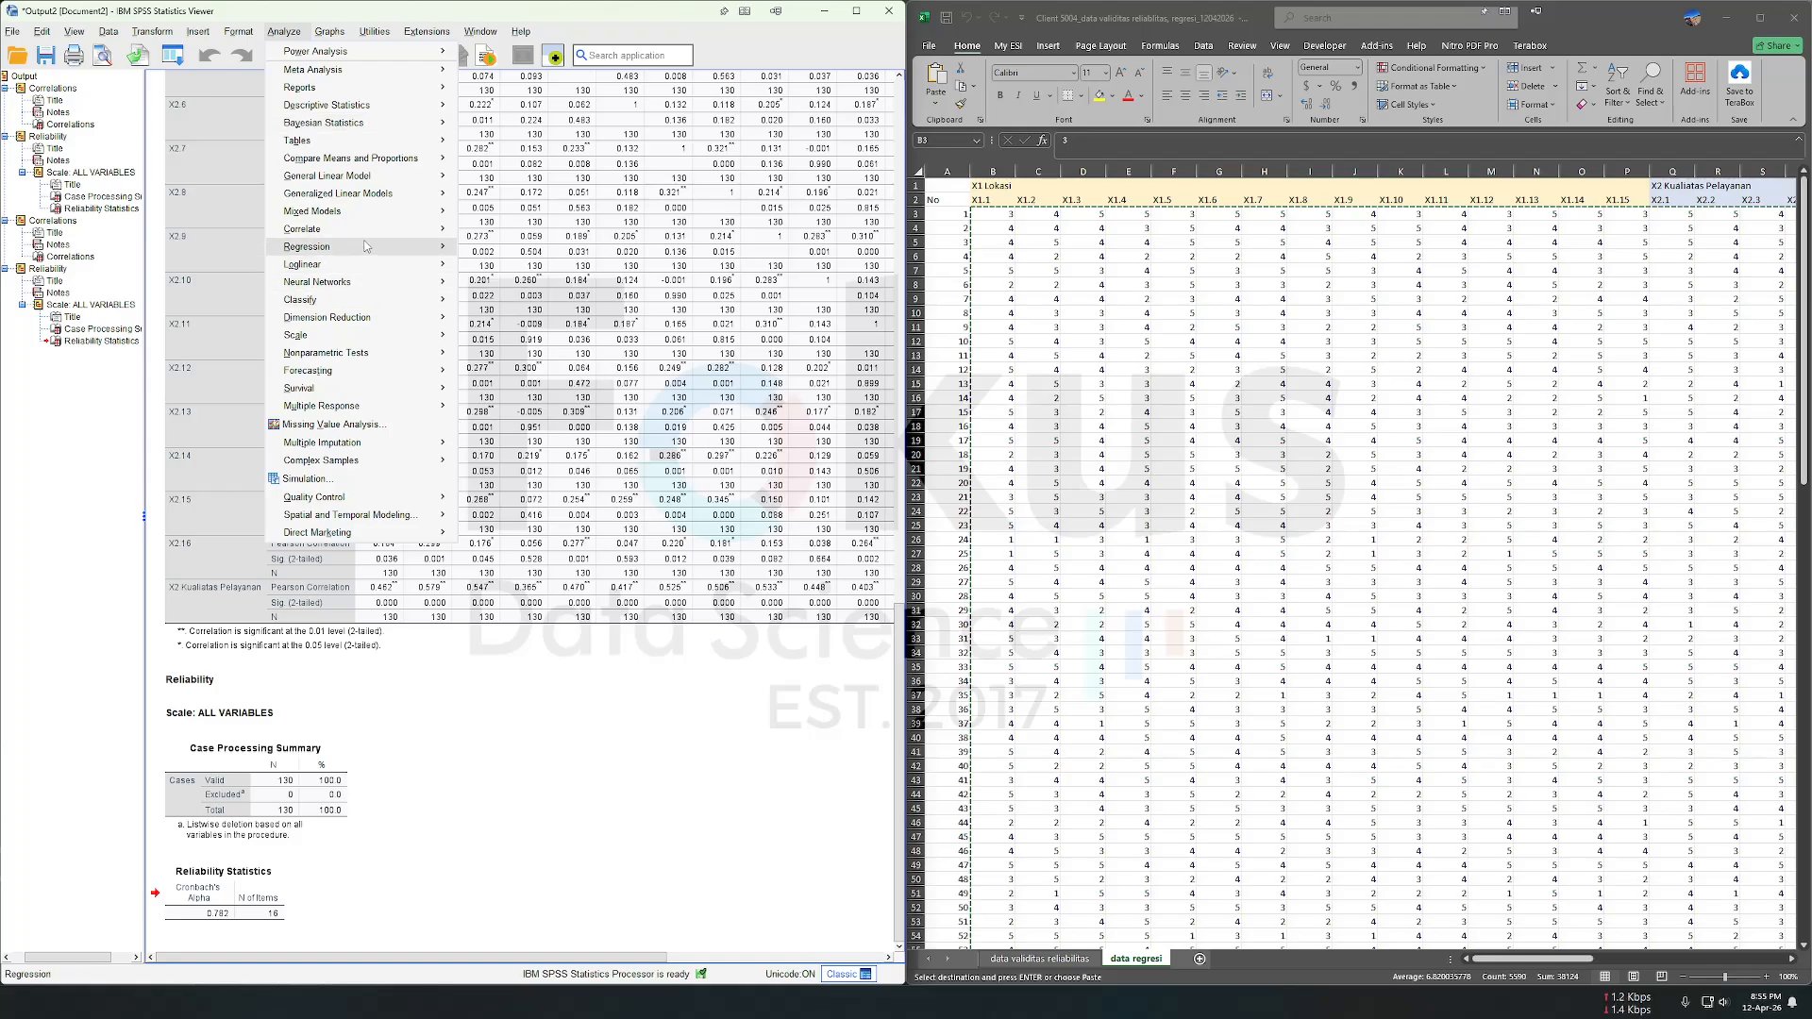
{"action": "mouse_move", "coordinate": [396, 237]}
{"action": "left_click", "coordinate": [472, 236]}
{"action": "left_click", "coordinate": [670, 362]}
{"action": "key", "text": "ctrl+a"}
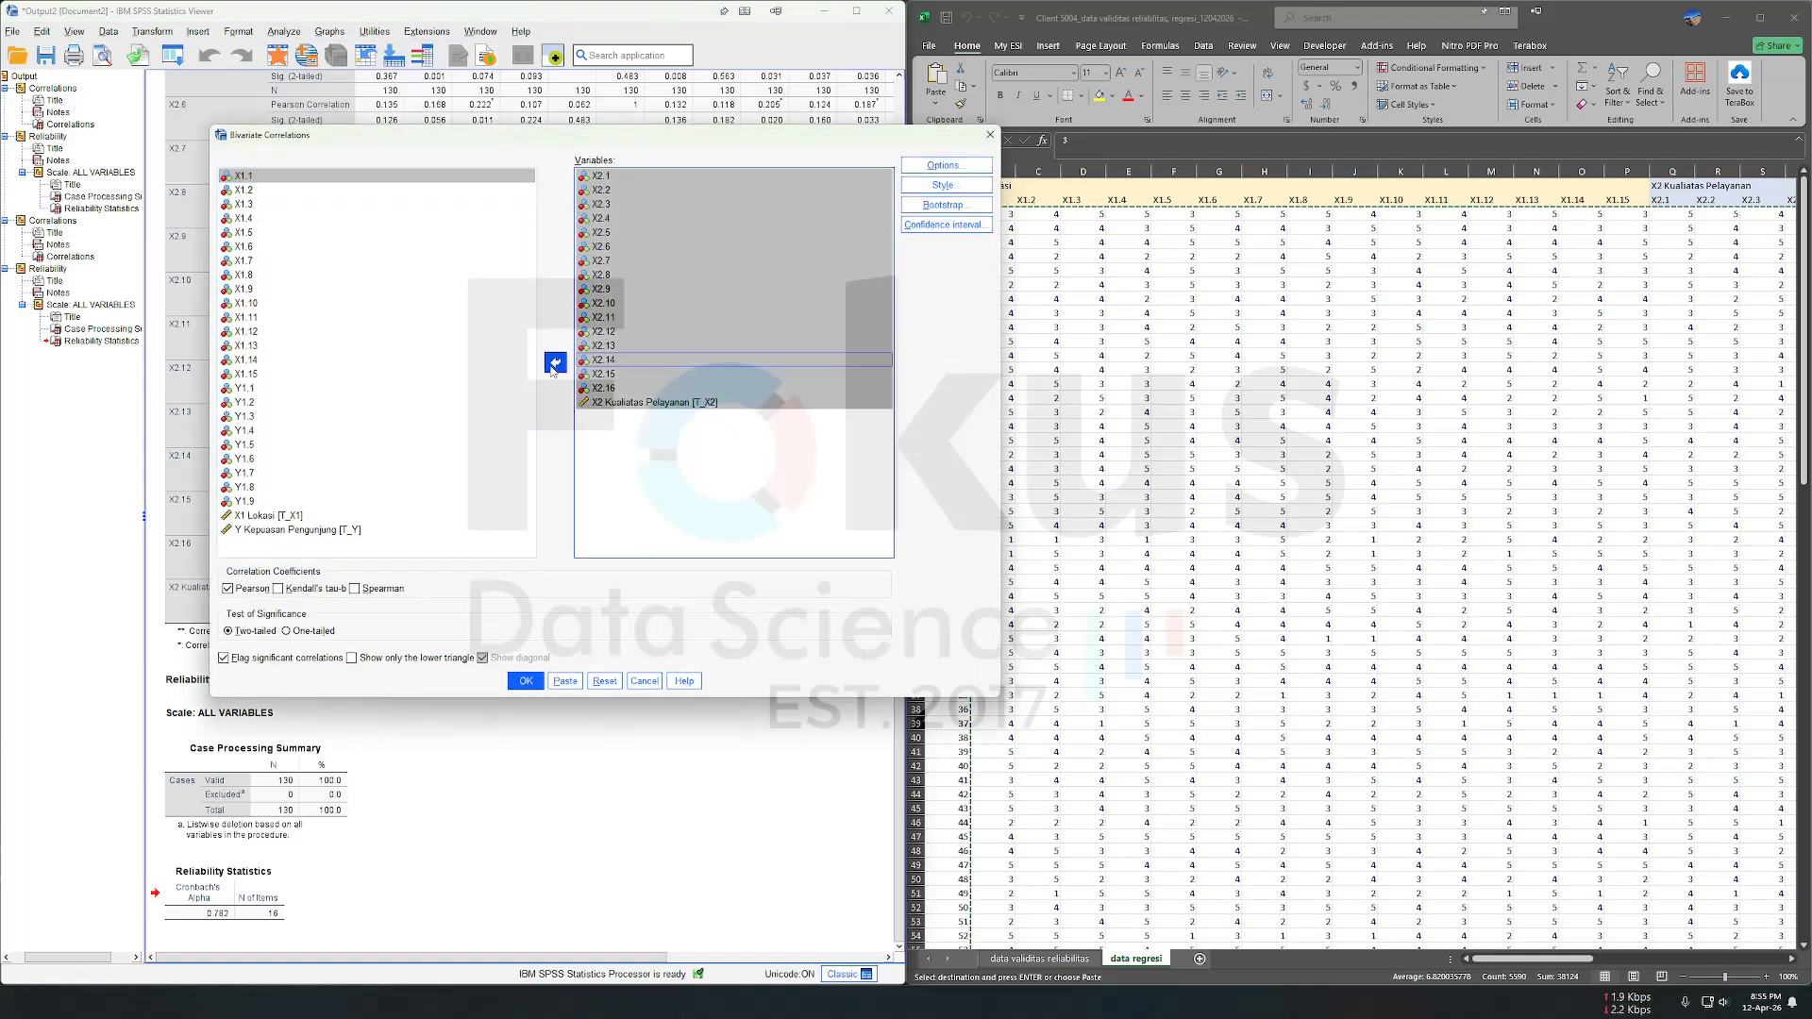
{"action": "left_click", "coordinate": [555, 364]}
{"action": "scroll", "coordinate": [257, 477], "scroll_direction": "down", "scroll_amount": 5}
{"action": "left_click", "coordinate": [260, 397]}
{"action": "left_click", "coordinate": [269, 508], "text": "shift"}
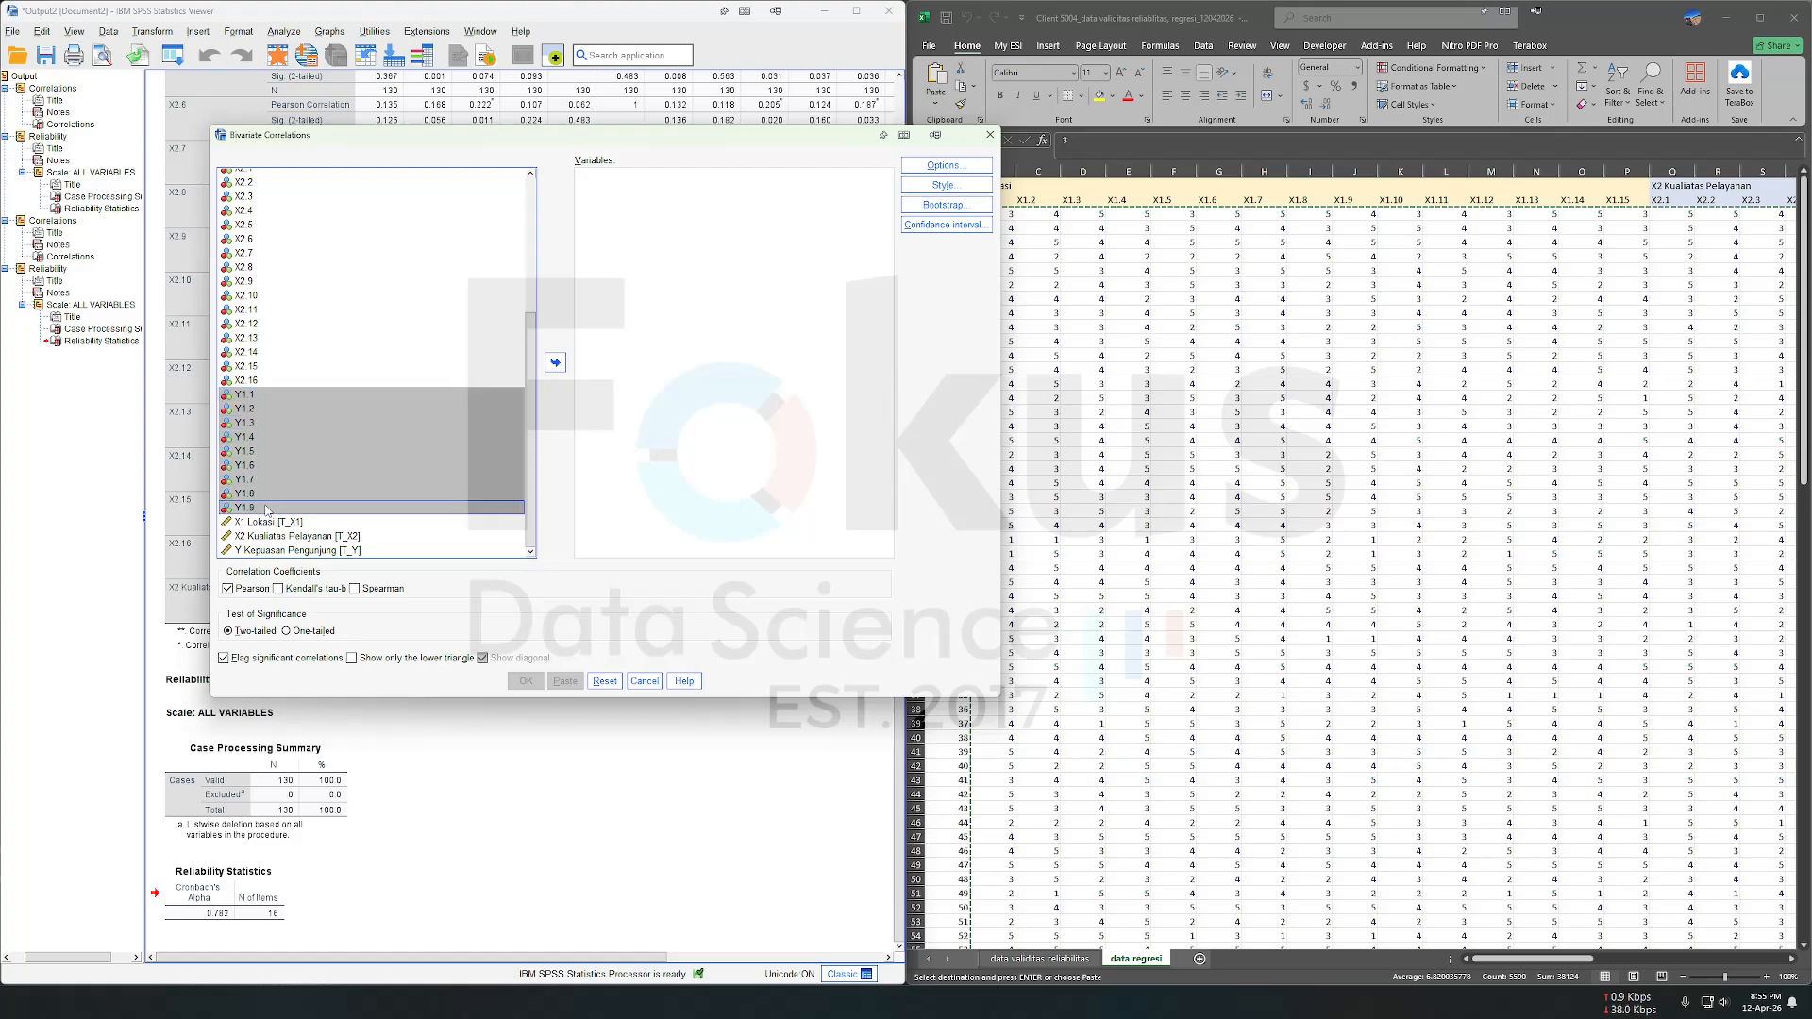
{"action": "left_click", "coordinate": [279, 550], "text": "ctrl"}
{"action": "left_click", "coordinate": [555, 362]}
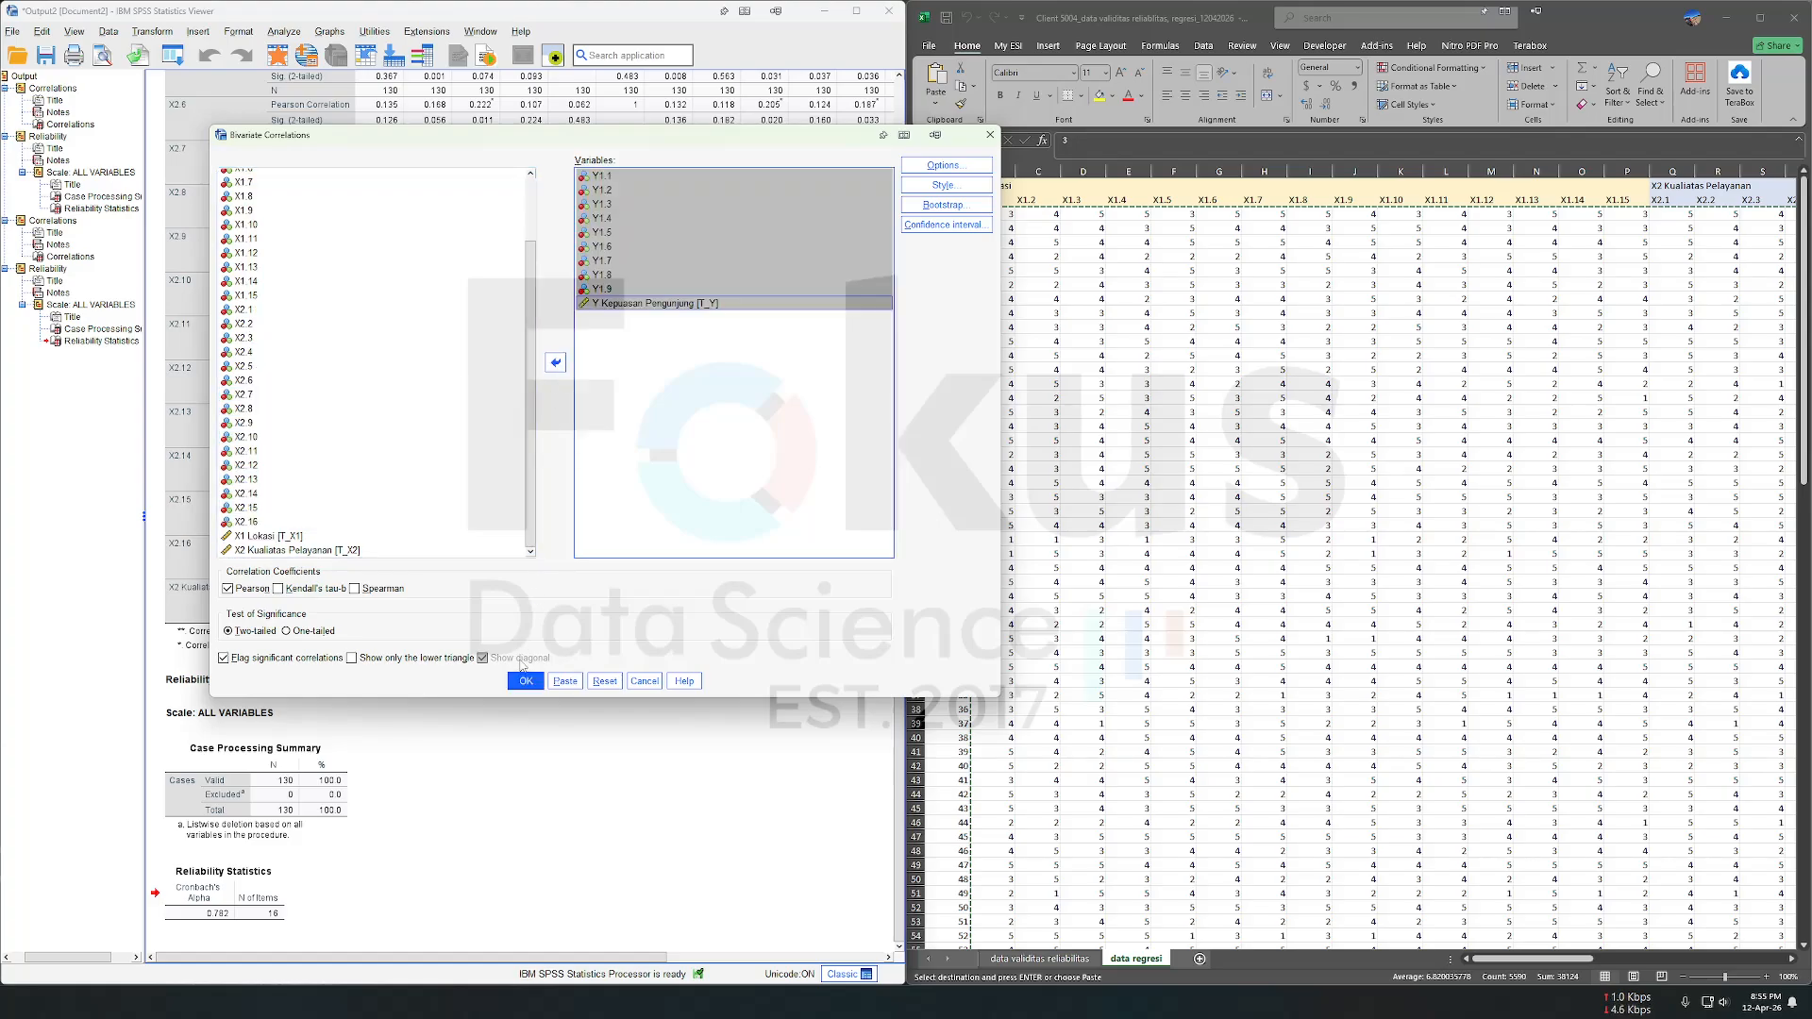
{"action": "left_click", "coordinate": [525, 680]}
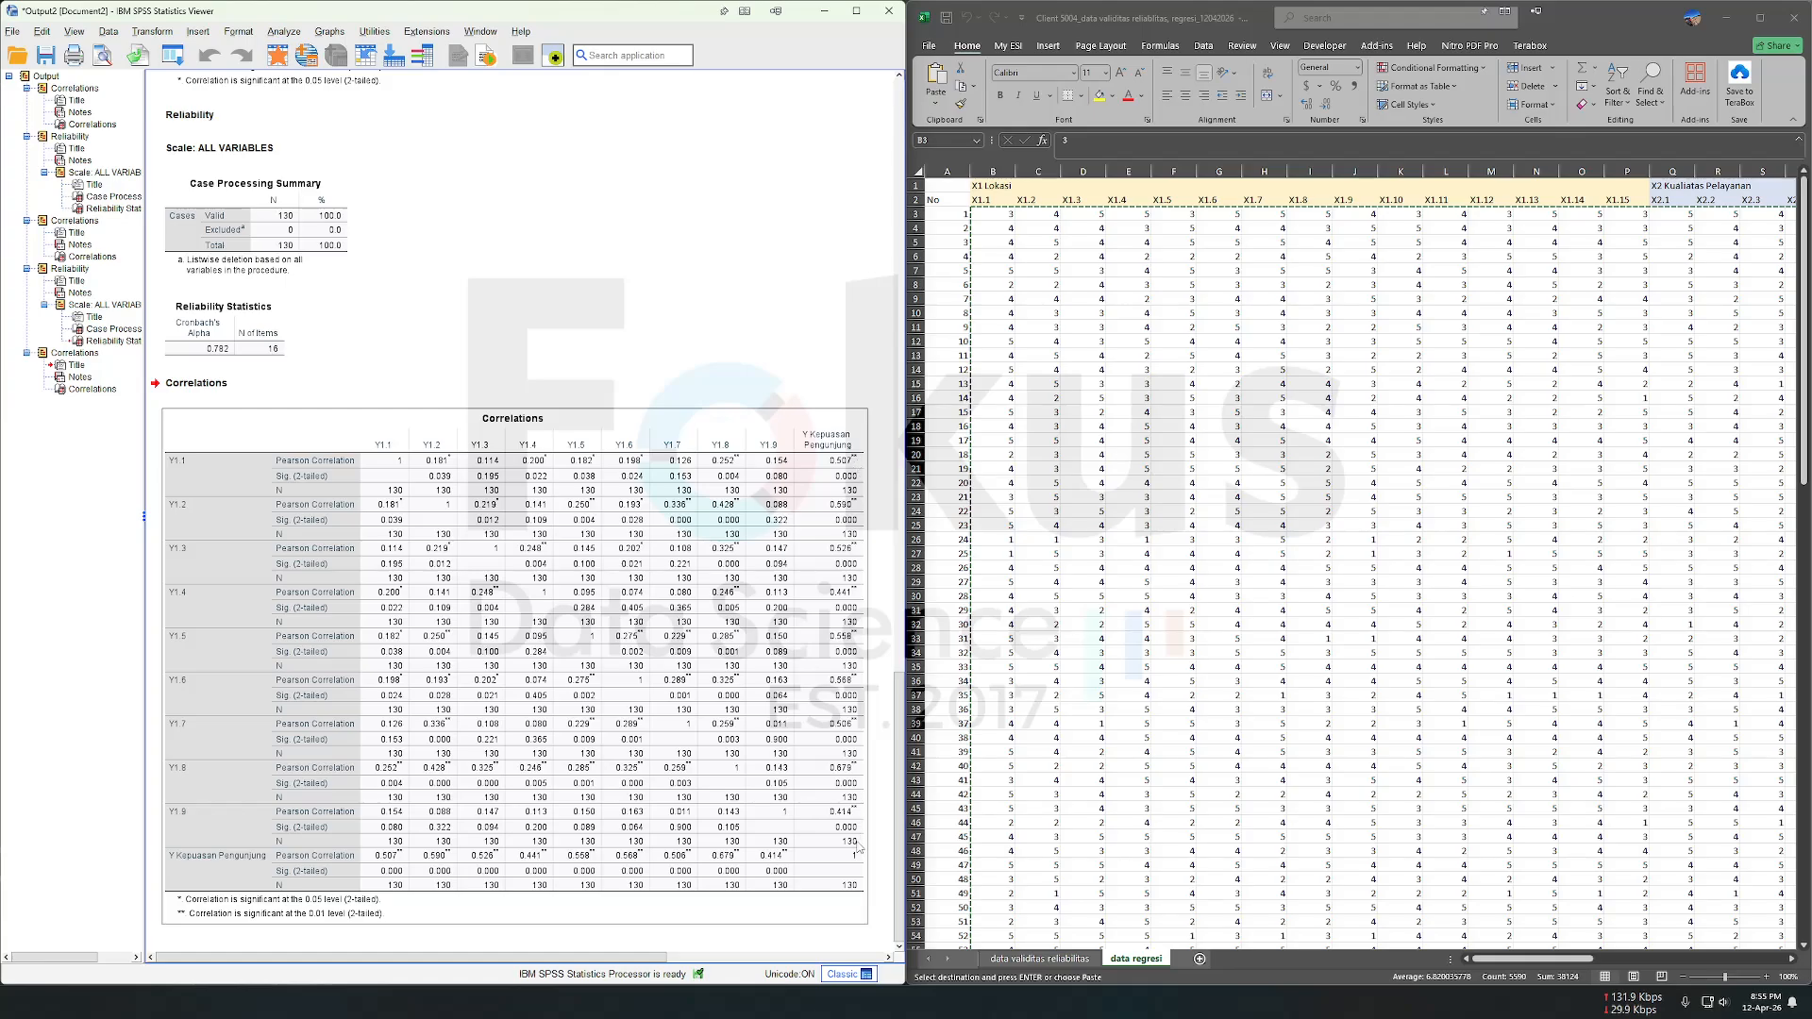
Step: Run a Reliability Analysis with the Alpha model on items Y1.1 to Y1.9, replacing the X2 items
{"action": "left_click", "coordinate": [284, 31]}
{"action": "mouse_move", "coordinate": [368, 335]}
{"action": "left_click", "coordinate": [487, 343]}
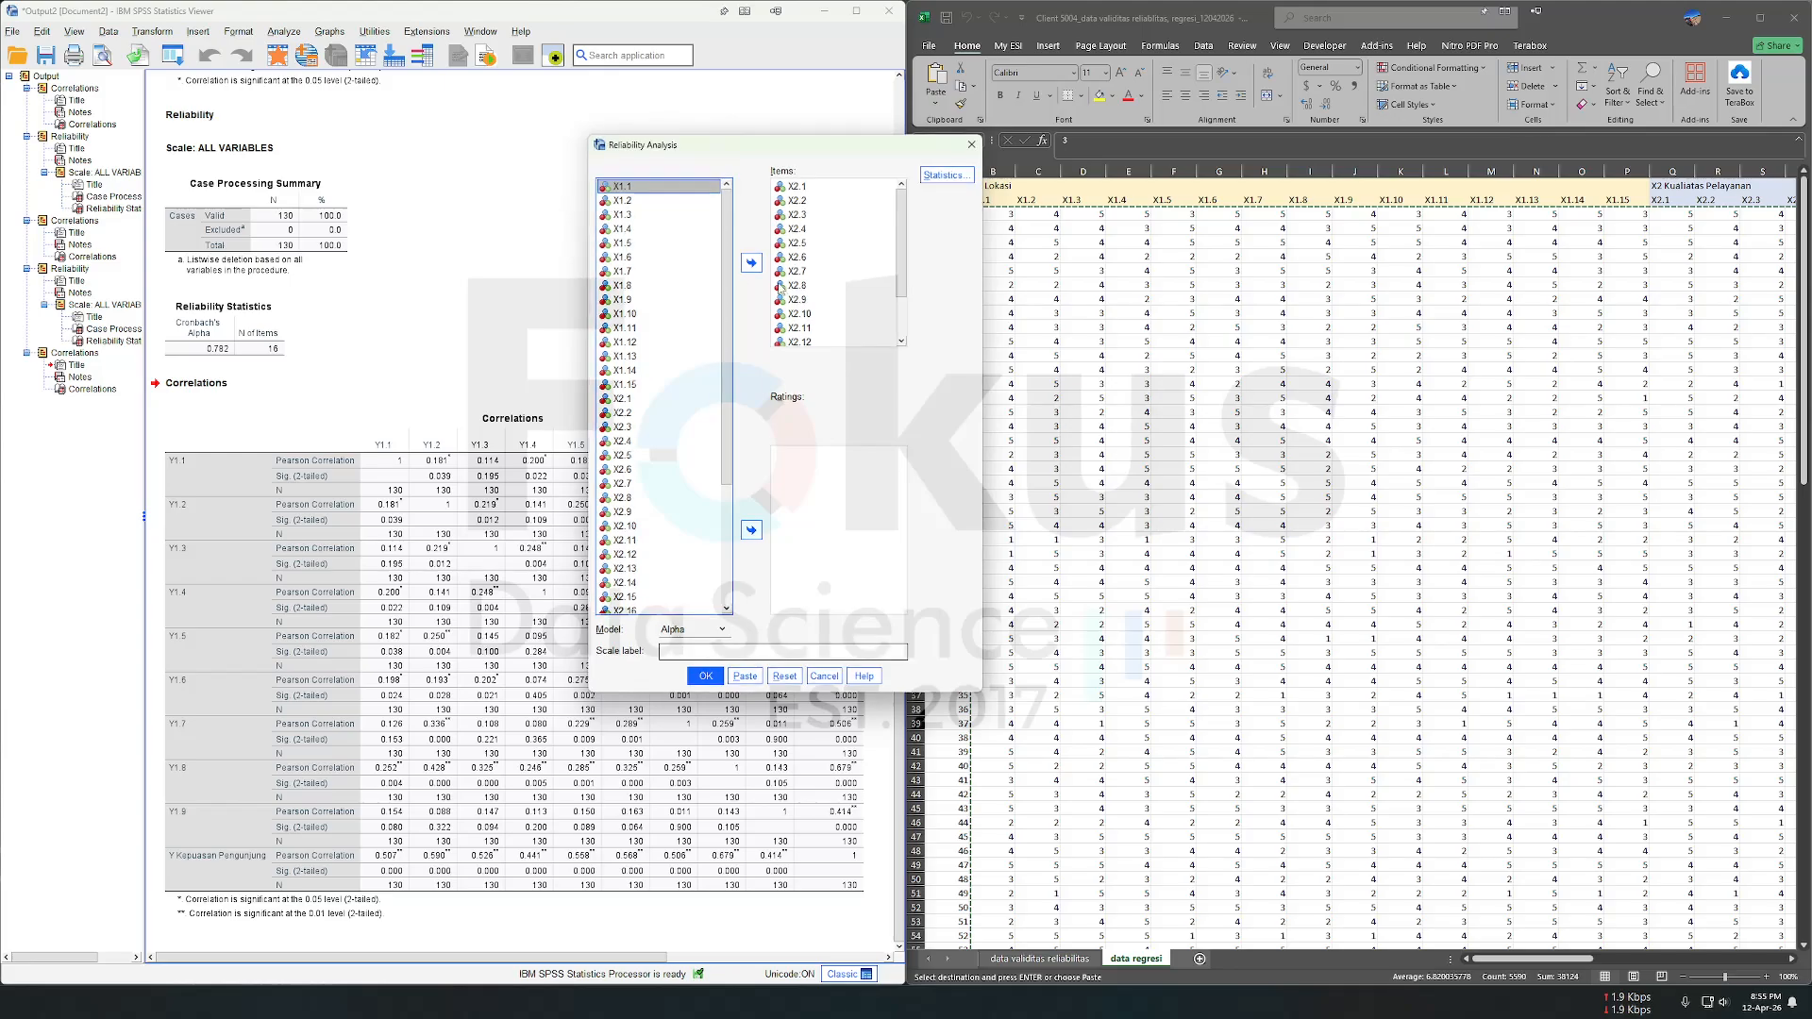
{"action": "left_click", "coordinate": [814, 281]}
{"action": "key", "text": "ctrl+a"}
{"action": "left_click", "coordinate": [751, 264]}
{"action": "scroll", "coordinate": [636, 469], "scroll_direction": "down", "scroll_amount": 5}
{"action": "left_click", "coordinate": [636, 455]}
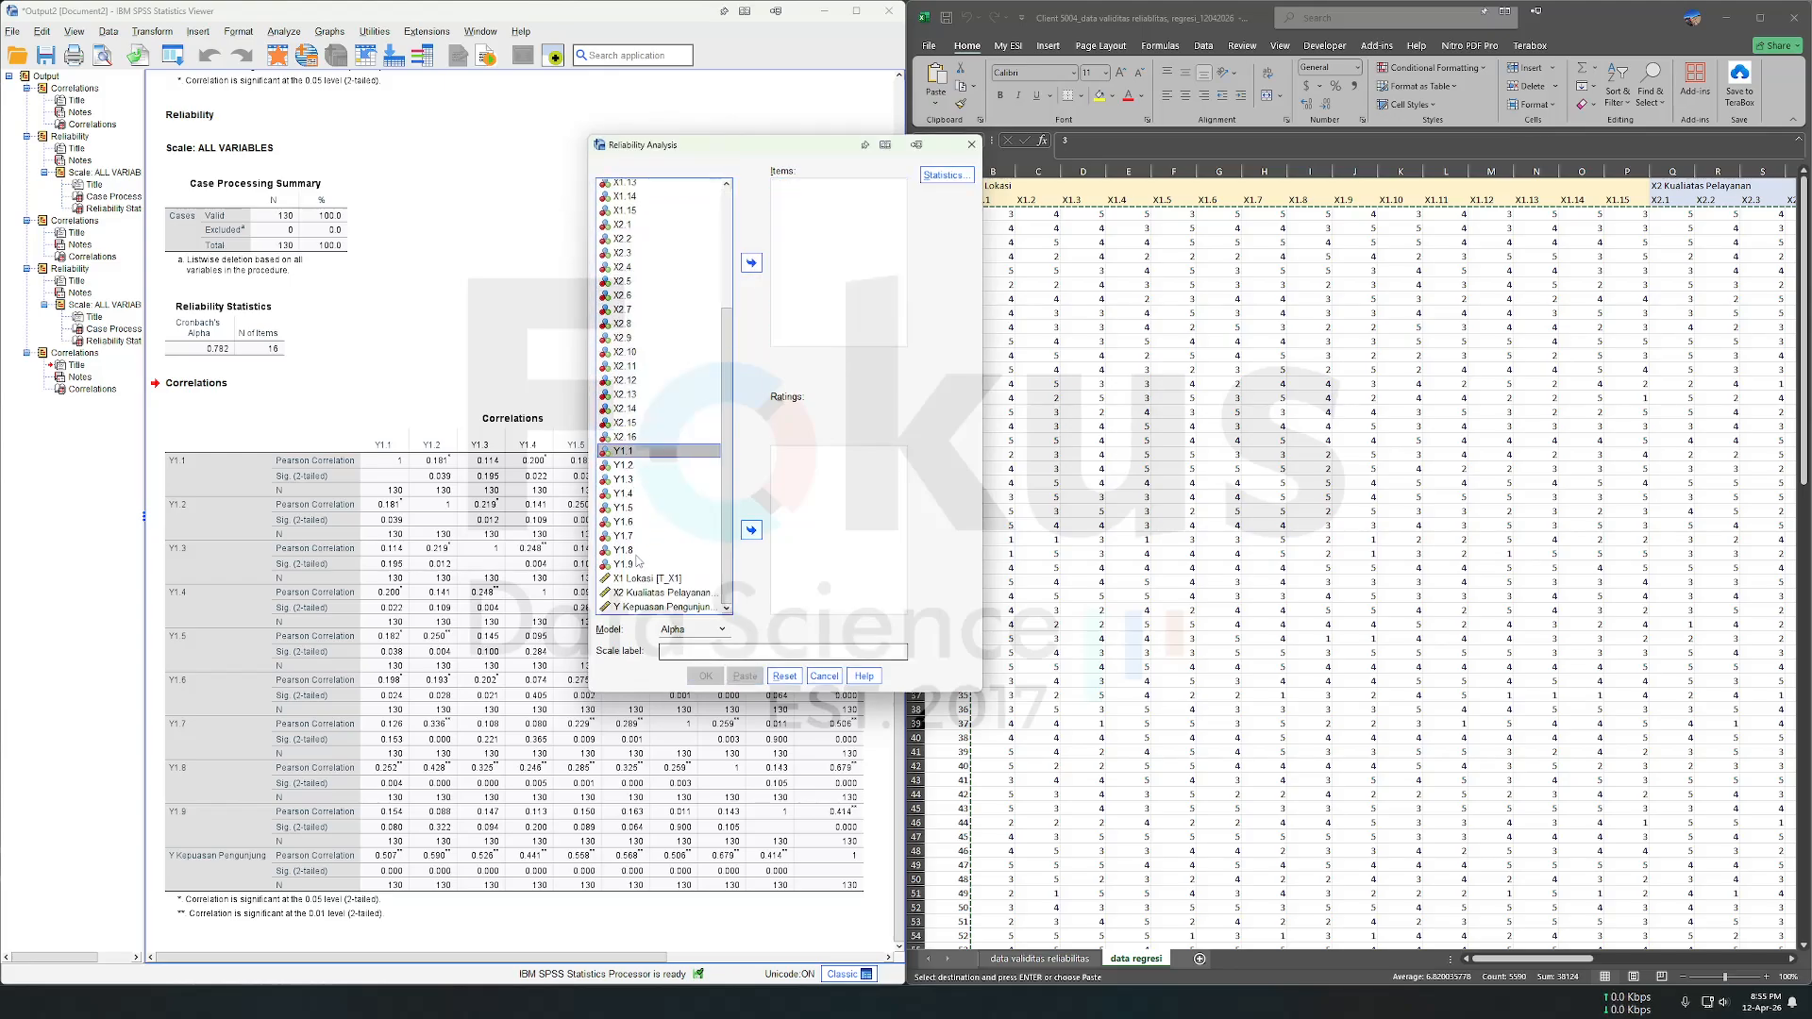
{"action": "left_click", "coordinate": [638, 563], "text": "shift"}
{"action": "left_click", "coordinate": [751, 263]}
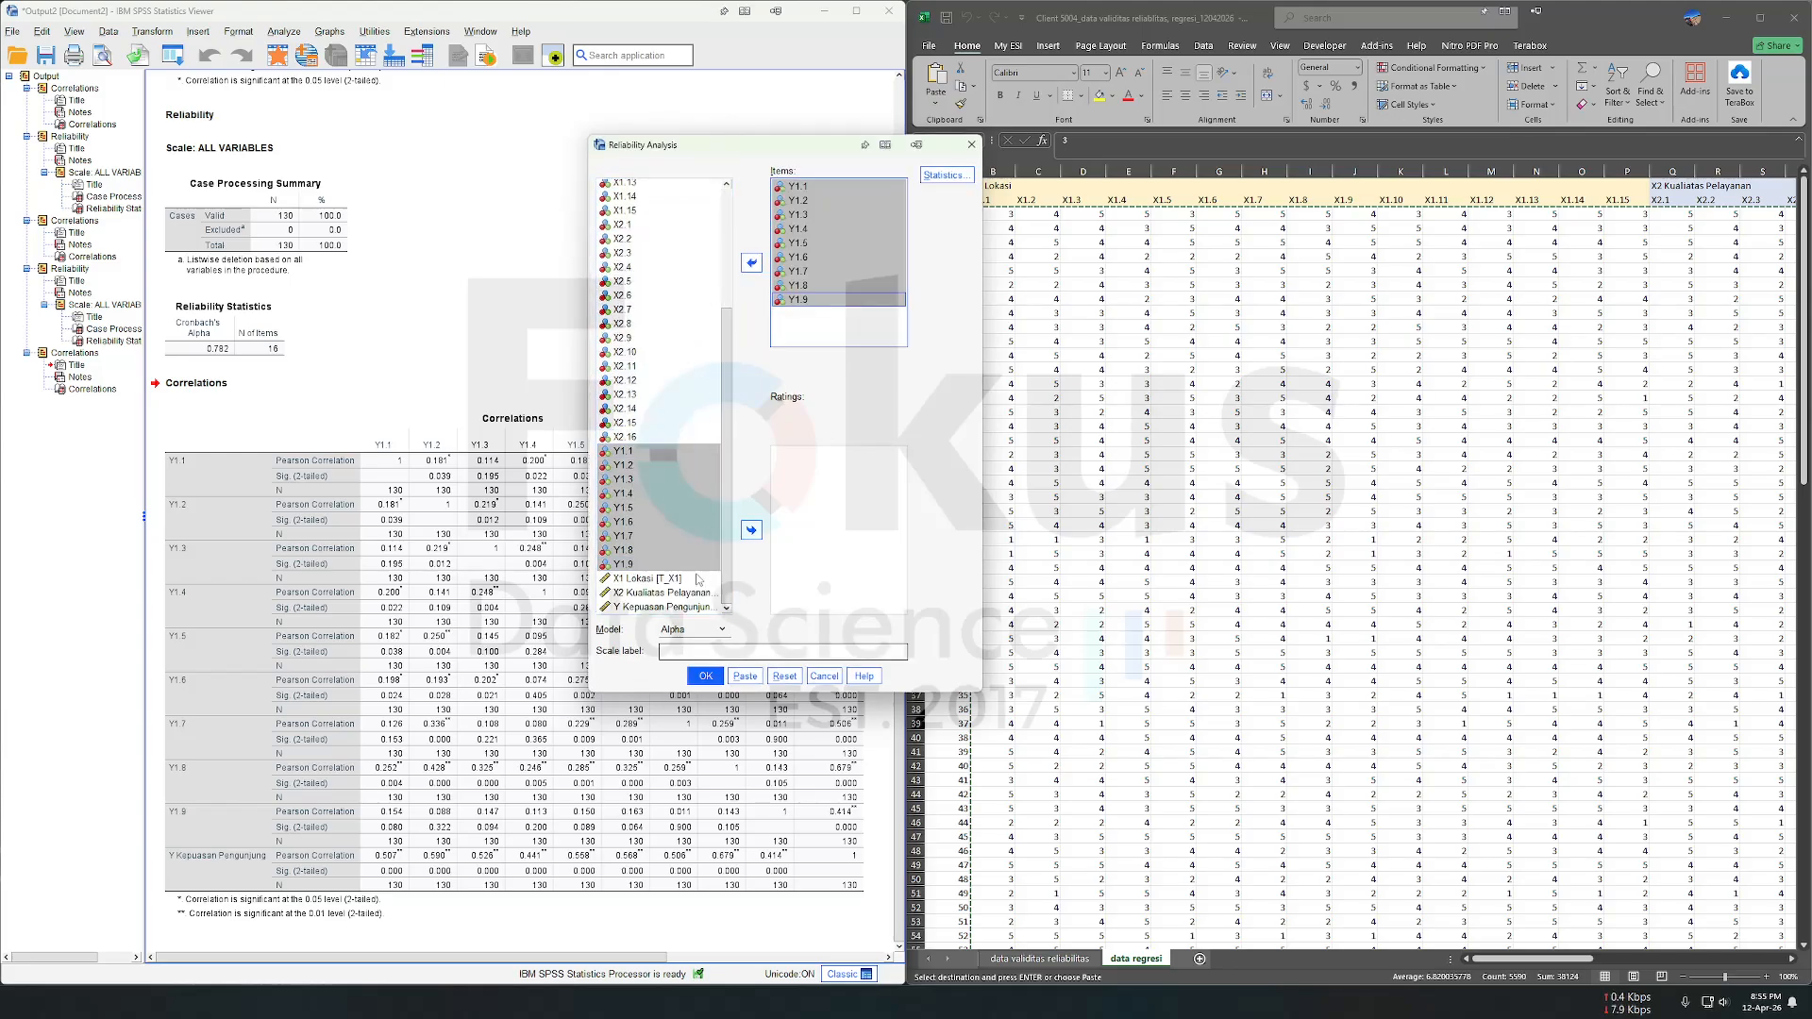
{"action": "left_click", "coordinate": [705, 675]}
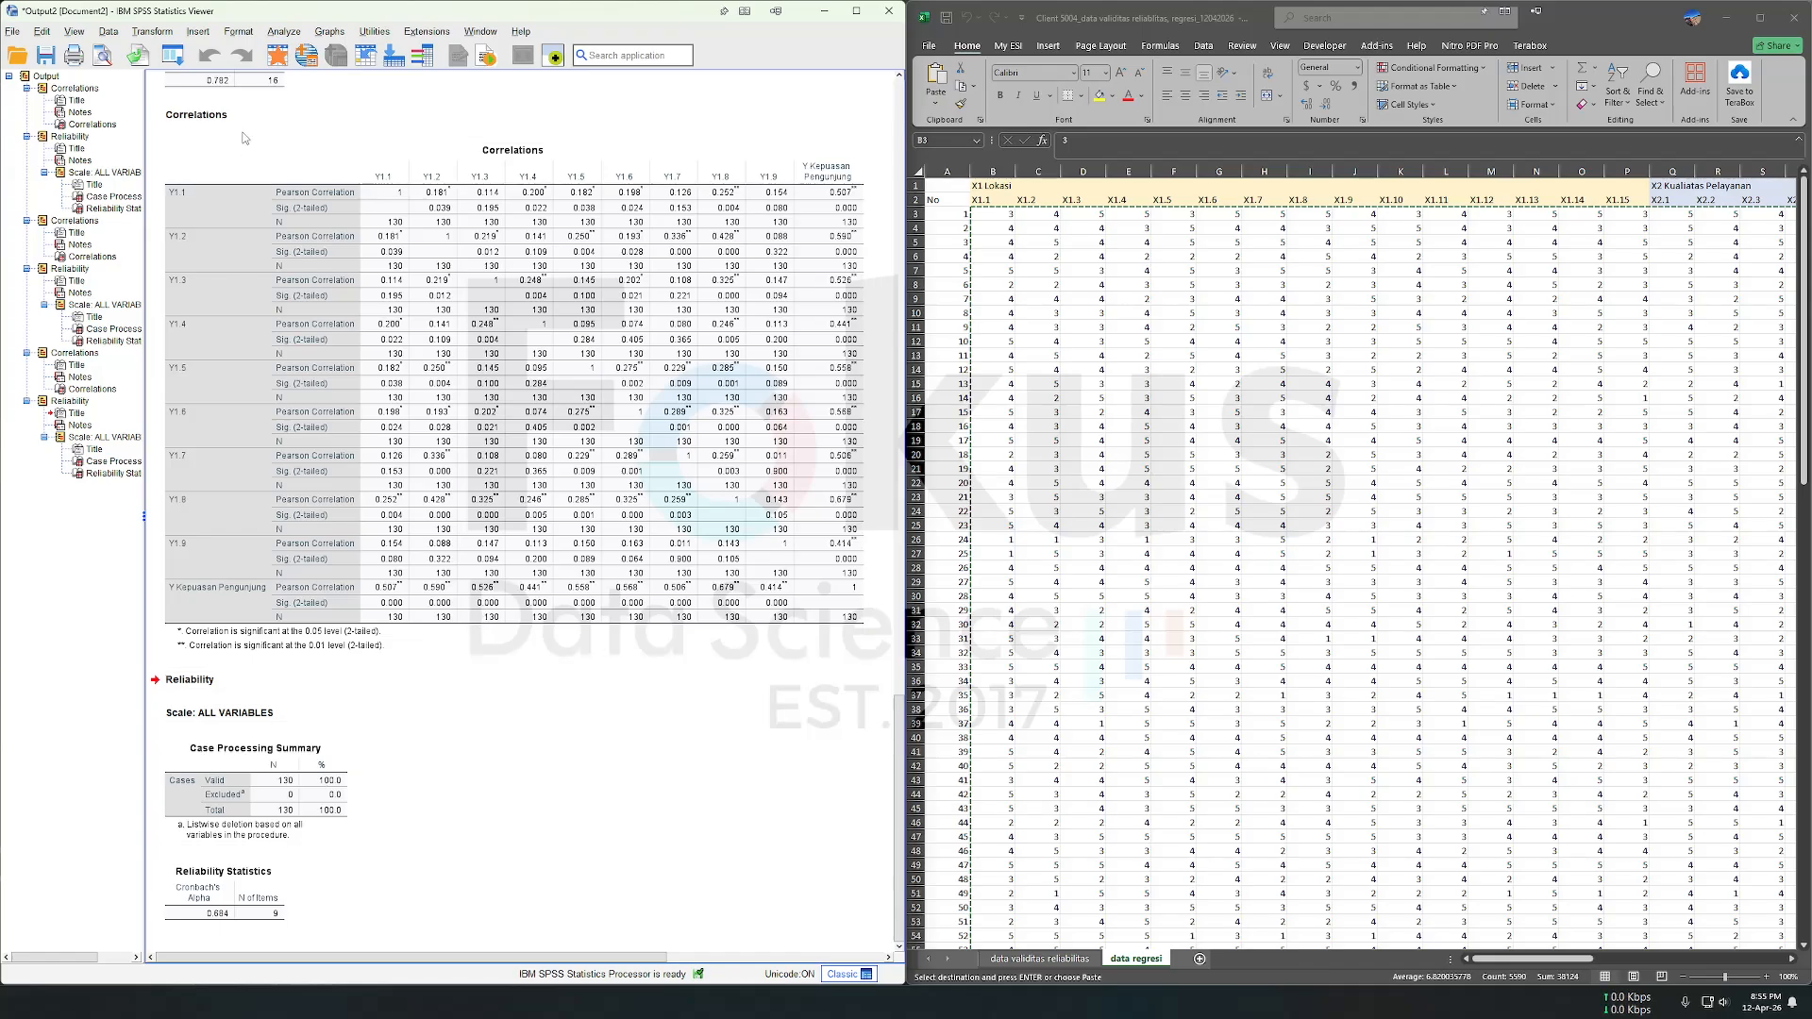
Step: Set up a Linear Regression with the Y total [T_Y] as dependent and the X1 and X2 totals [T_X1, T_X2] as independents
{"action": "left_click", "coordinate": [280, 30]}
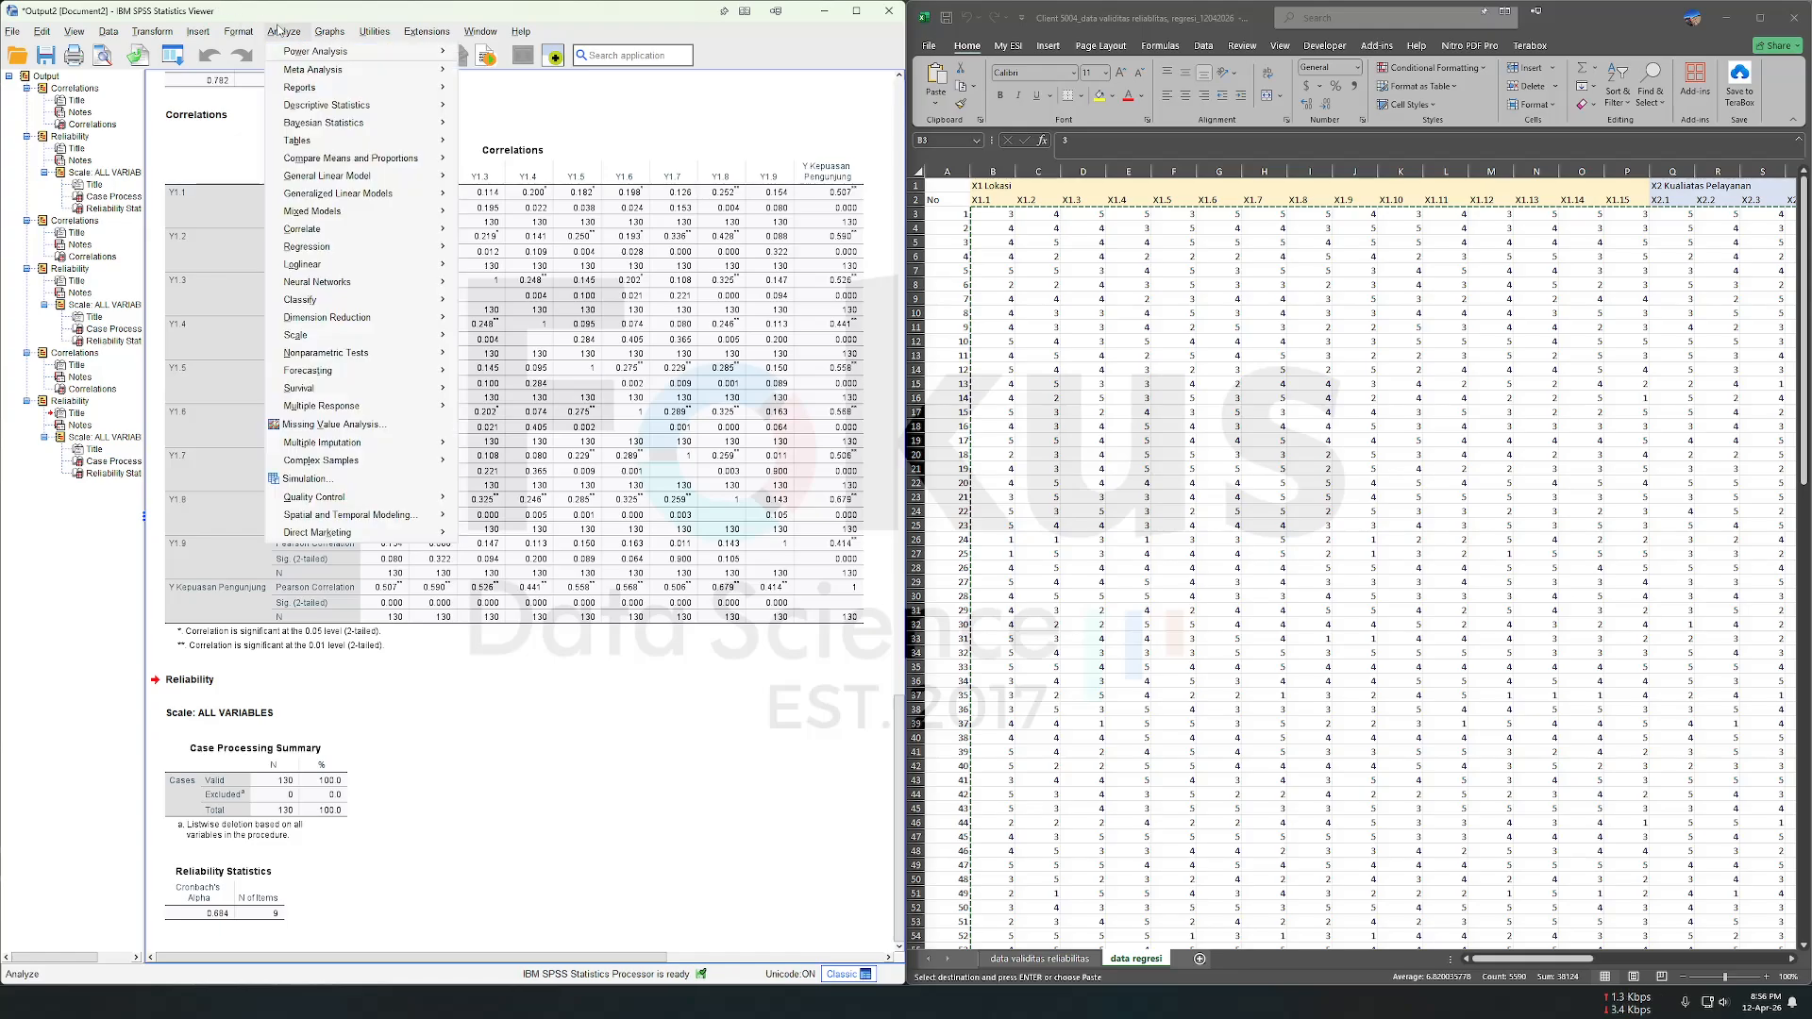
{"action": "mouse_move", "coordinate": [316, 247]}
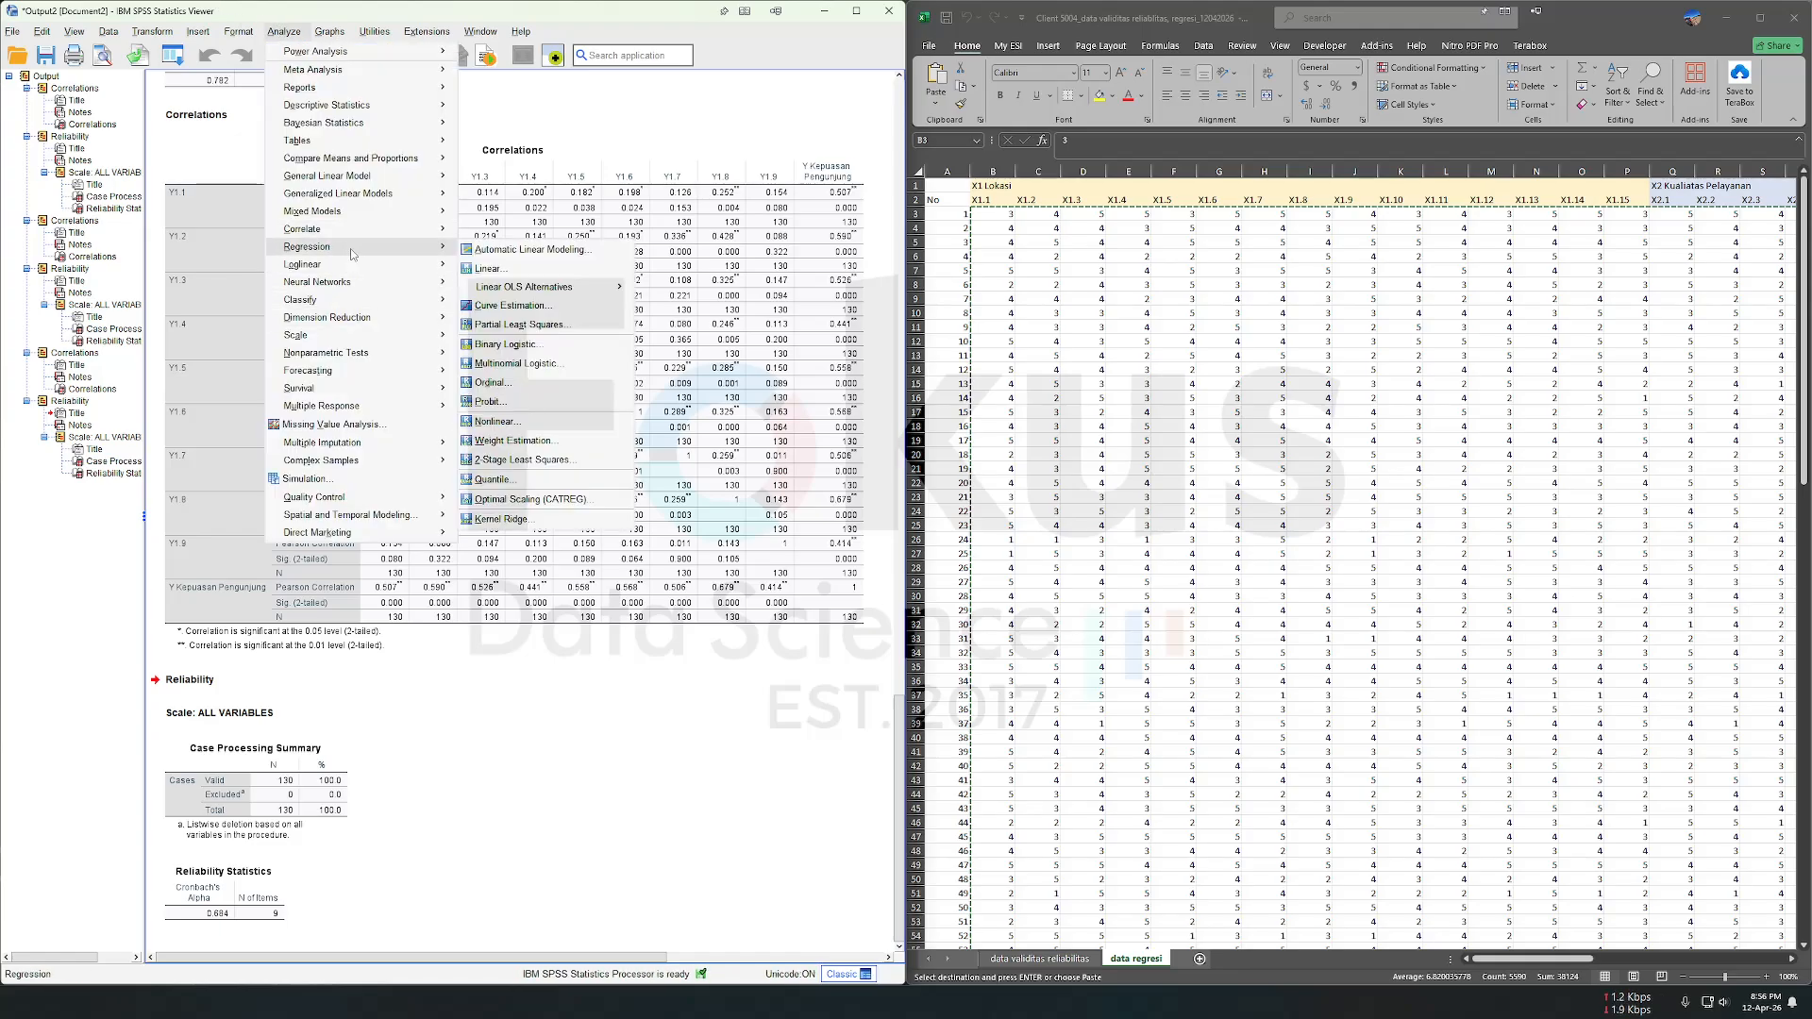
{"action": "left_click", "coordinate": [499, 271]}
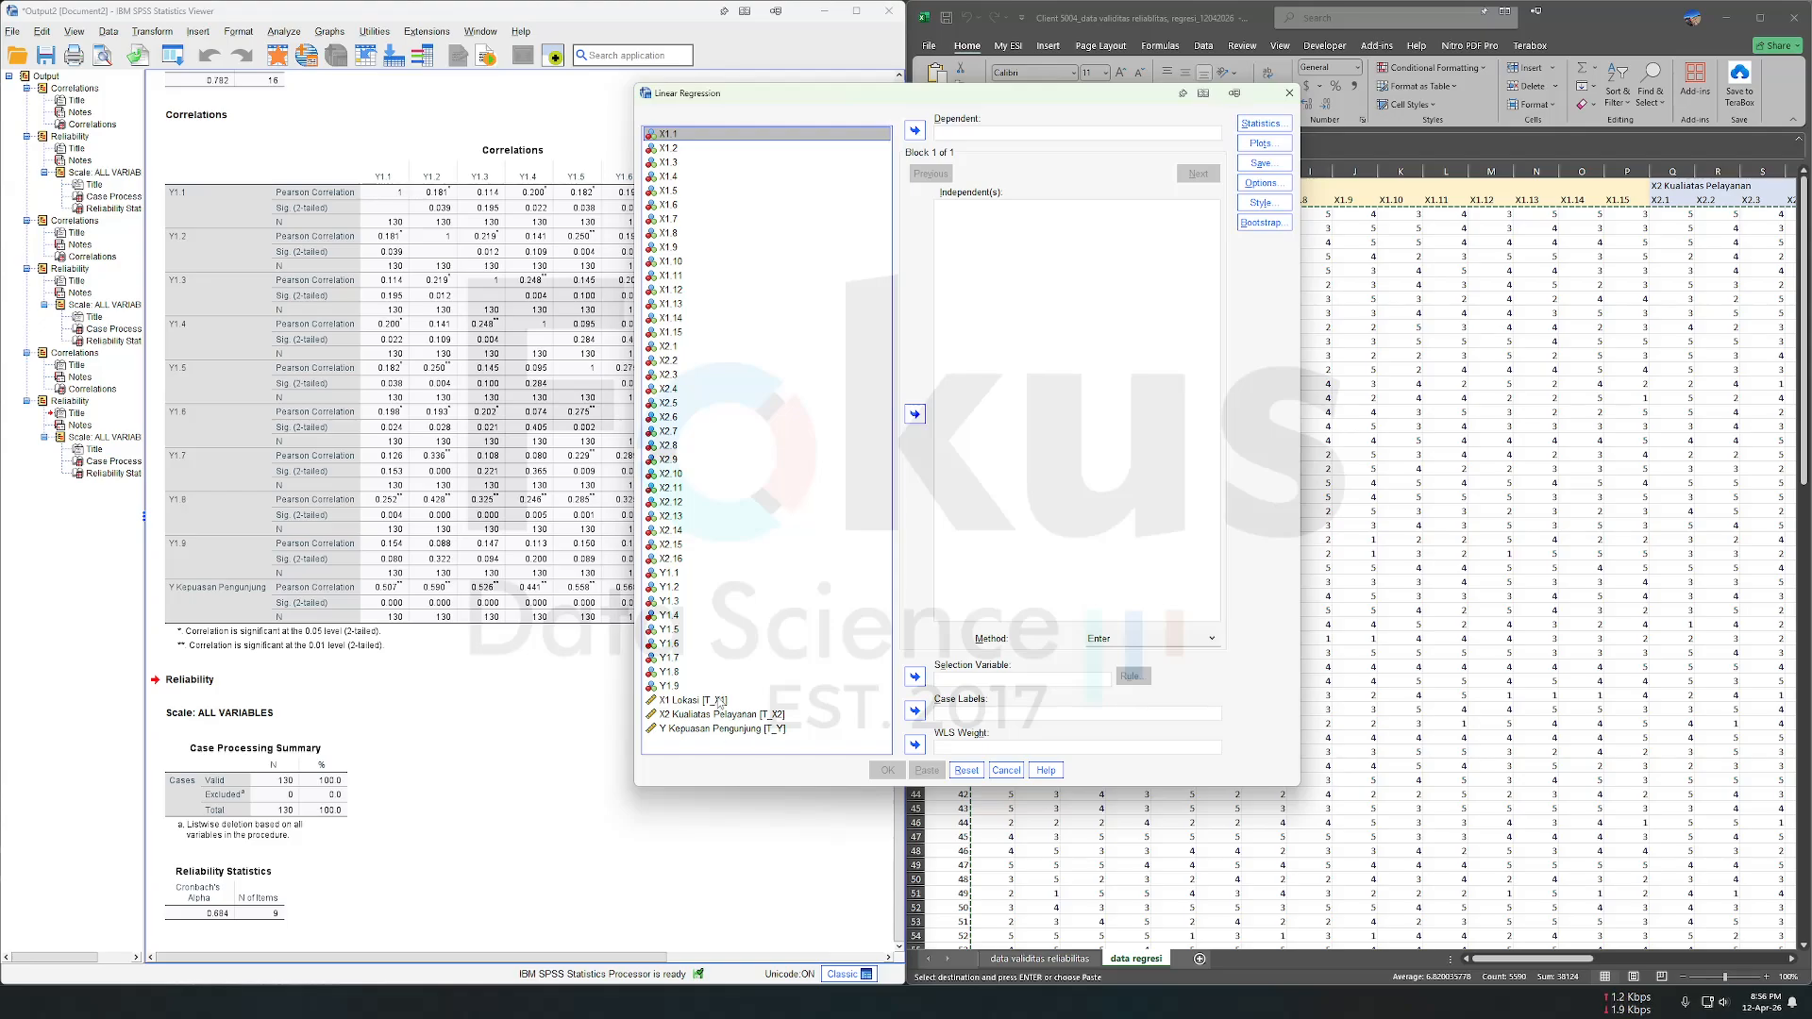
{"action": "left_click", "coordinate": [719, 702]}
{"action": "left_click", "coordinate": [722, 715], "text": "shift"}
{"action": "left_click", "coordinate": [914, 414]}
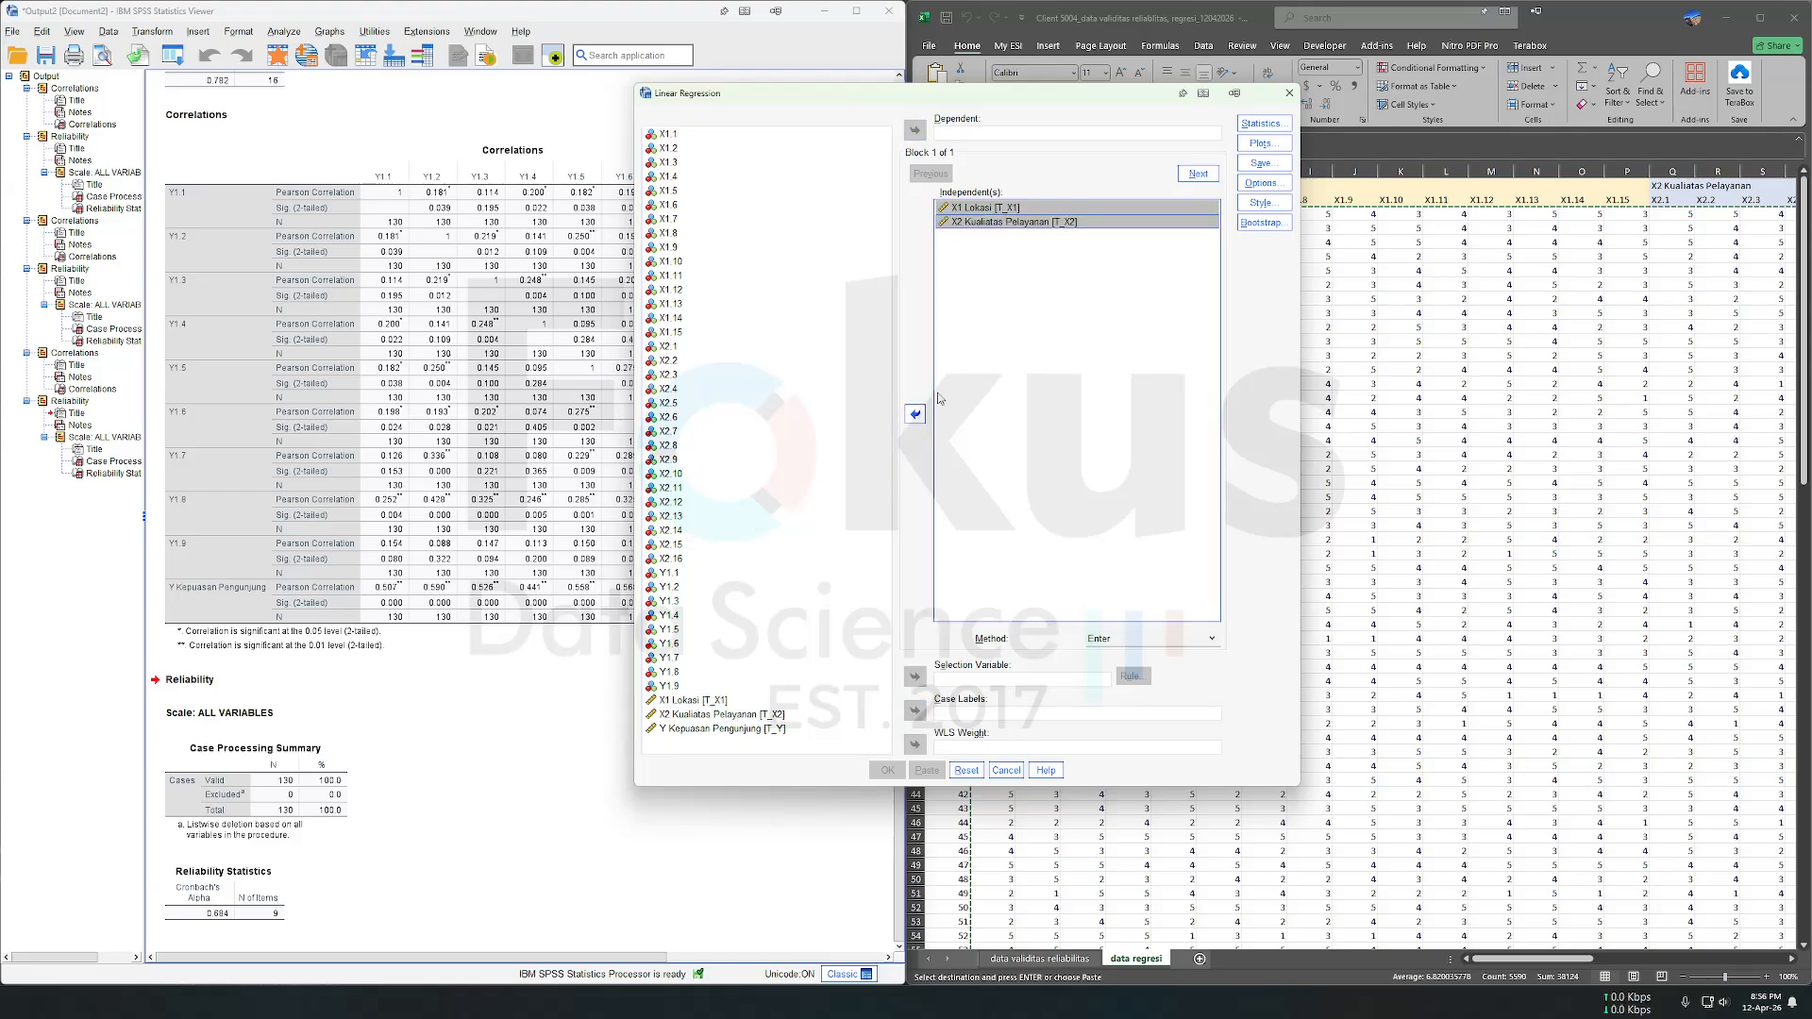
{"action": "left_click", "coordinate": [769, 728]}
{"action": "left_click", "coordinate": [914, 130]}
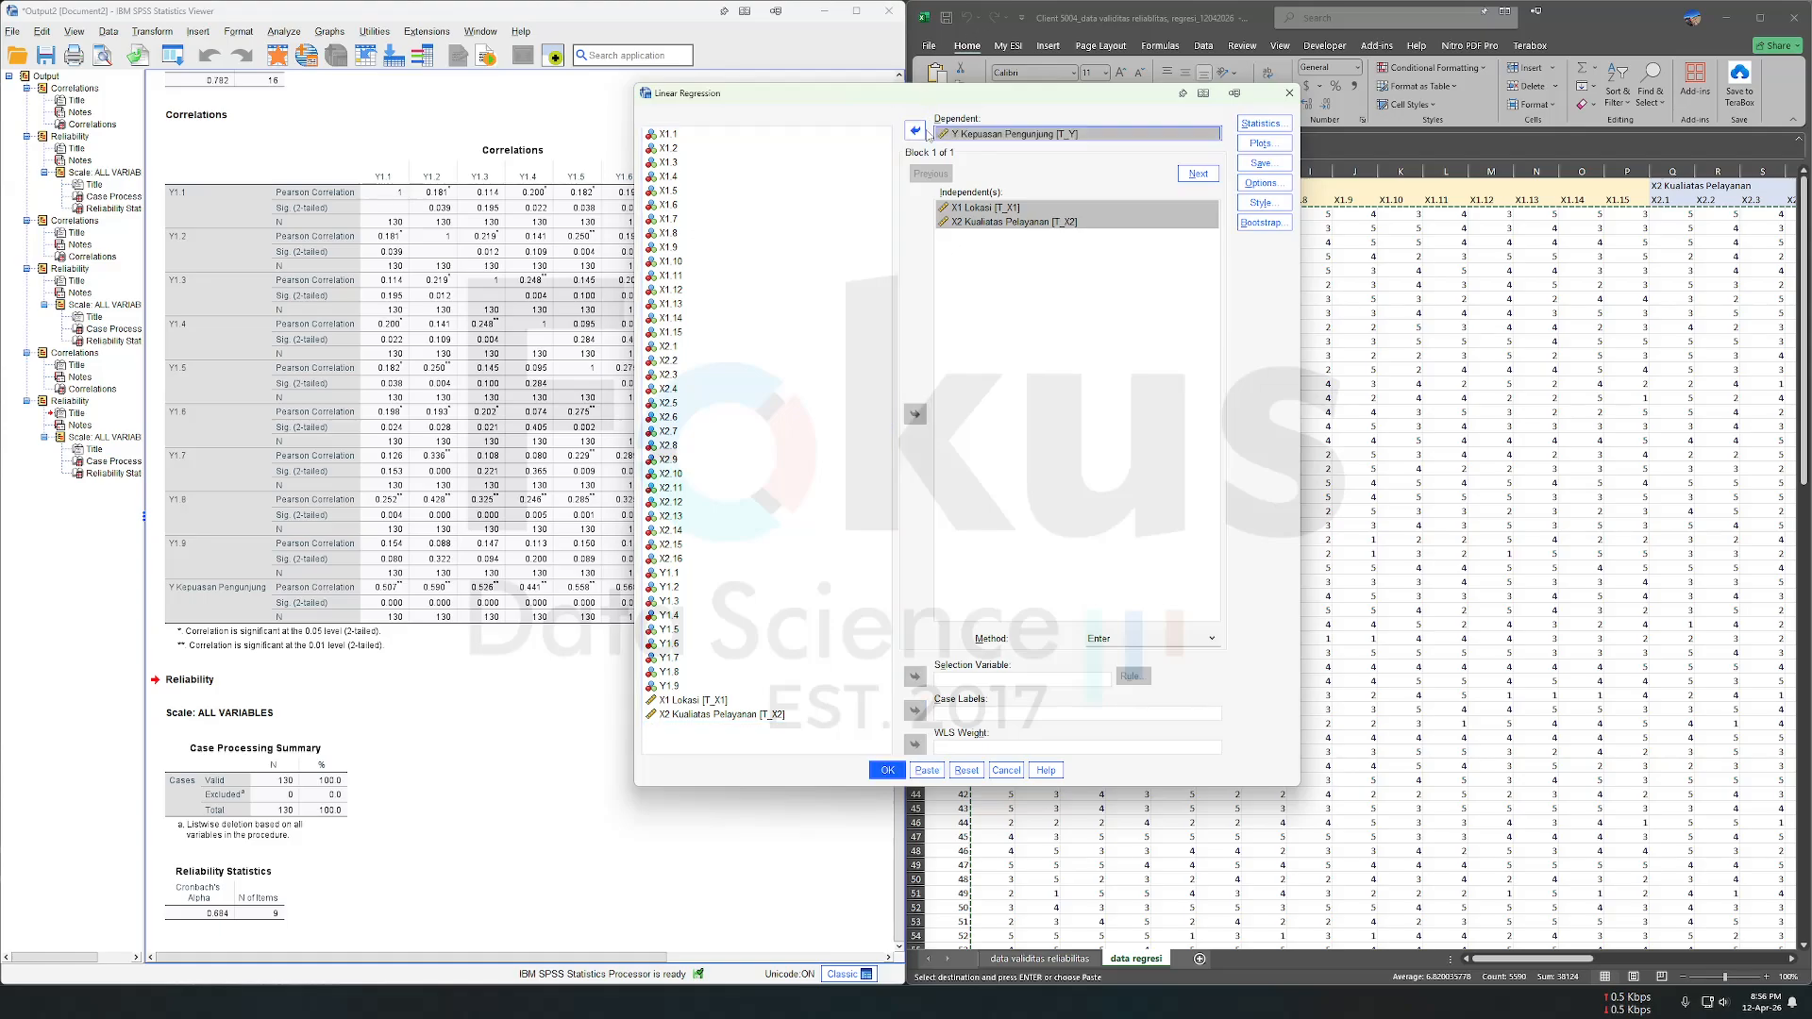
Step: Add collinearity diagnostics and the Durbin-Watson residual test to the regression statistics
{"action": "left_click", "coordinate": [1260, 124]}
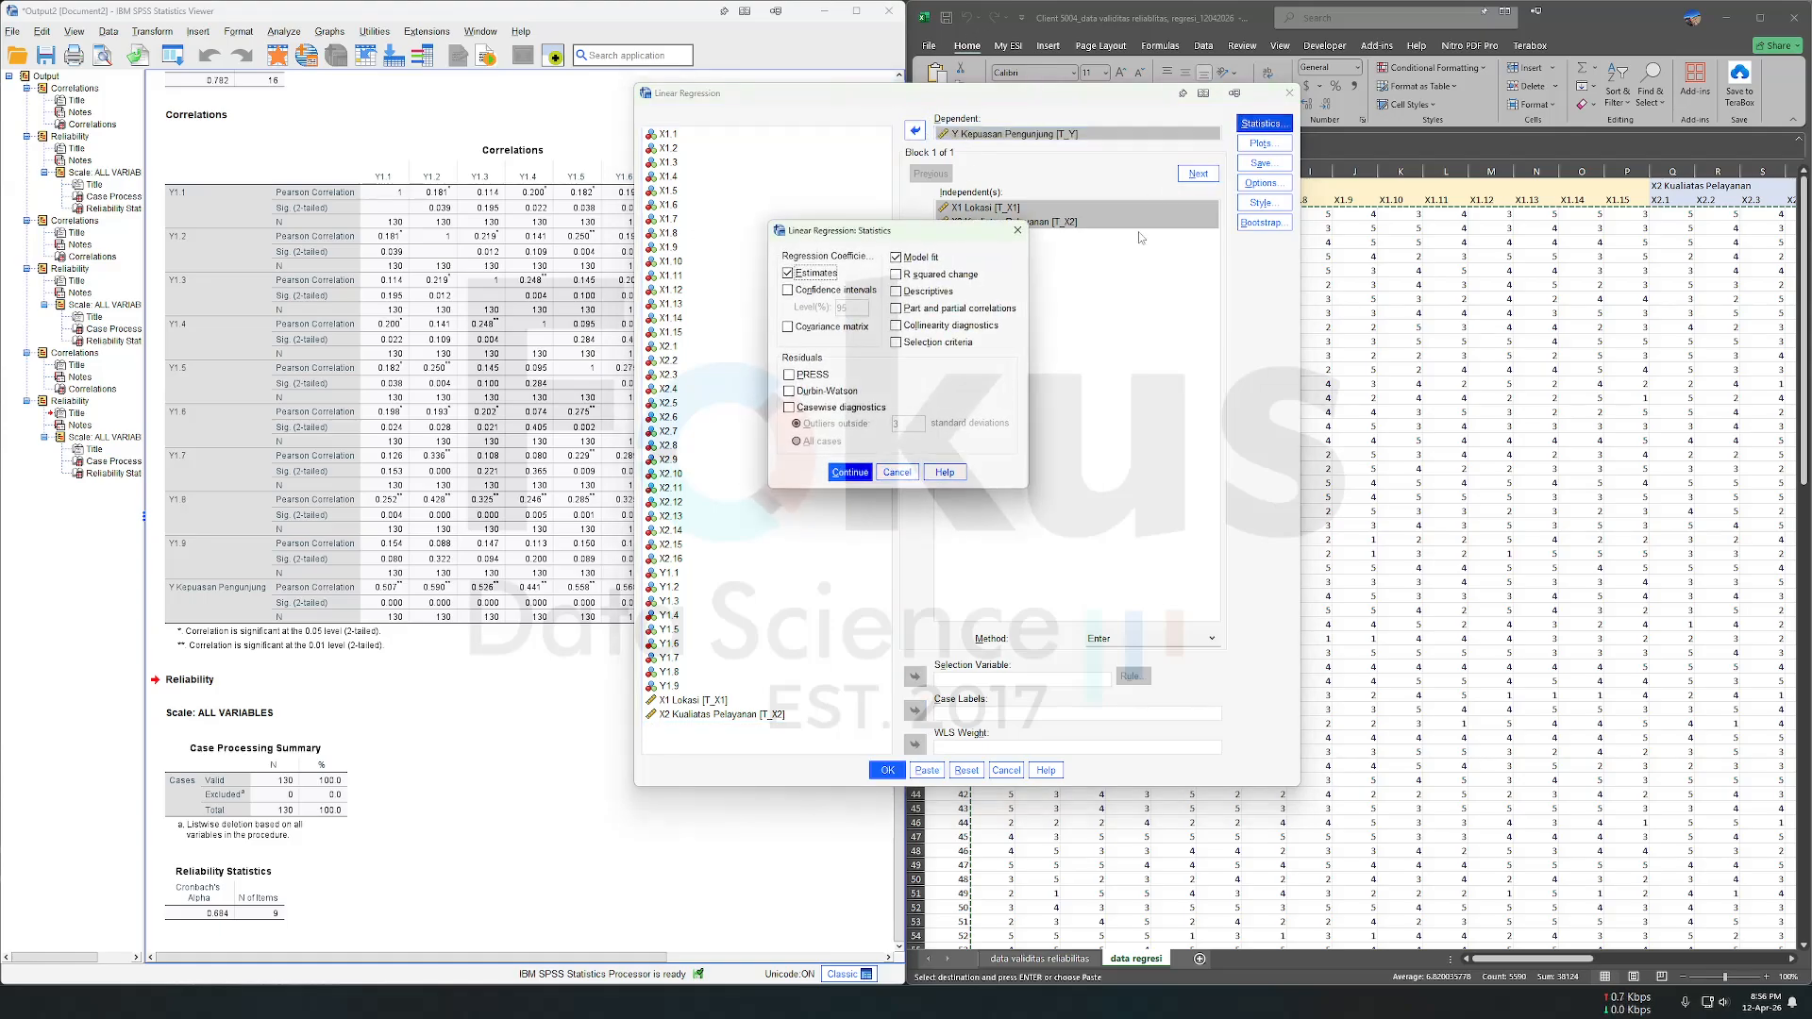
{"action": "left_click", "coordinate": [896, 326]}
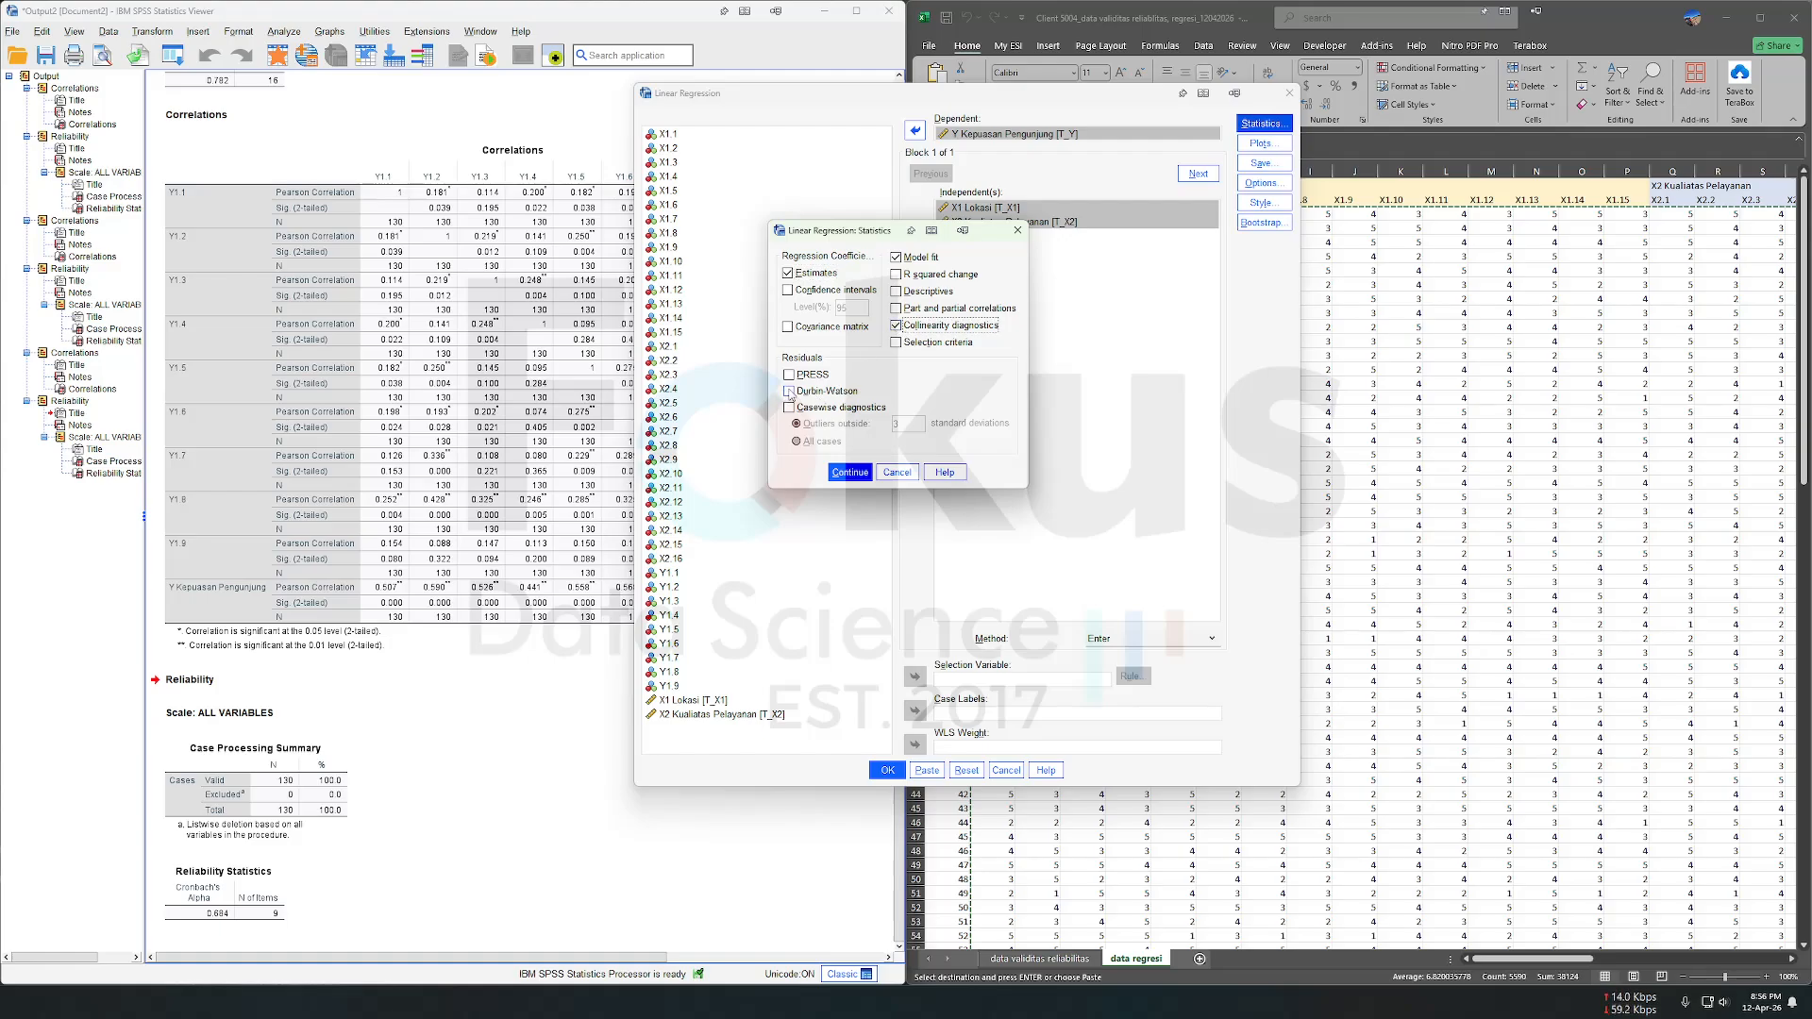
{"action": "left_click", "coordinate": [790, 391]}
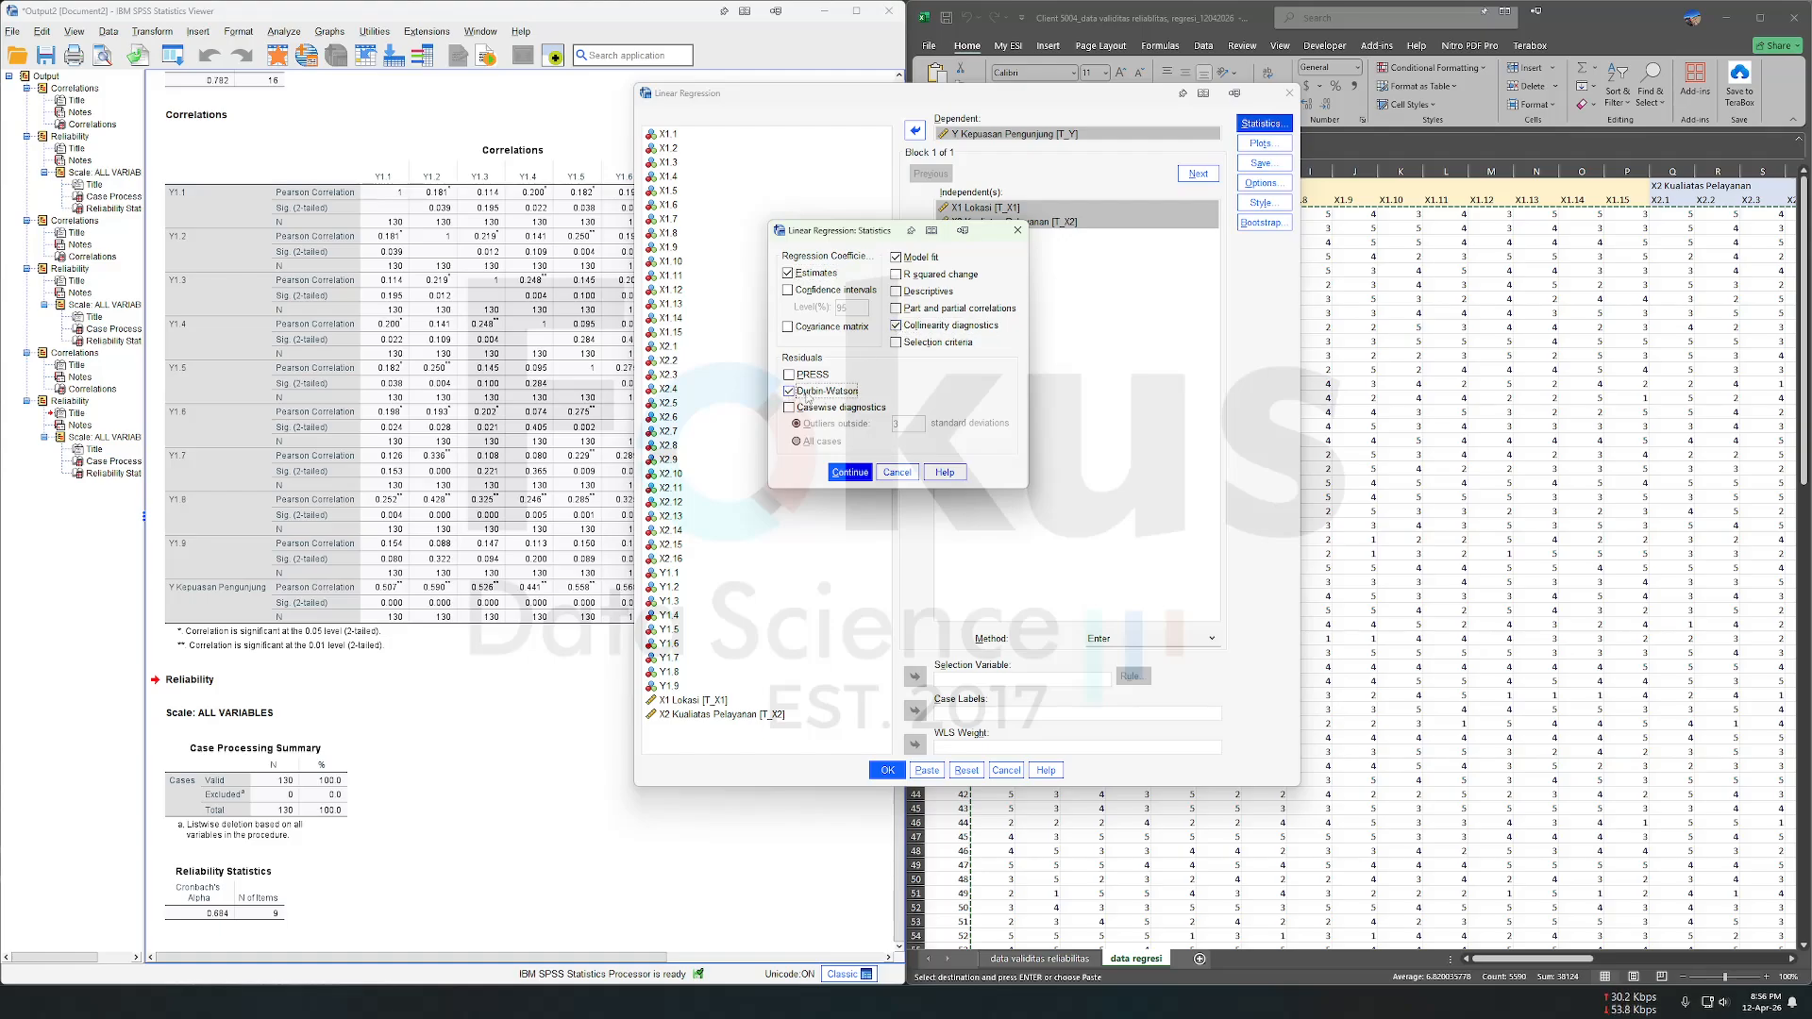
{"action": "left_click", "coordinate": [837, 472]}
Step: Configure the regression plots with *SRESID as Y, *ZPRED as X, a histogram and a normal probability plot
{"action": "left_click", "coordinate": [1259, 146]}
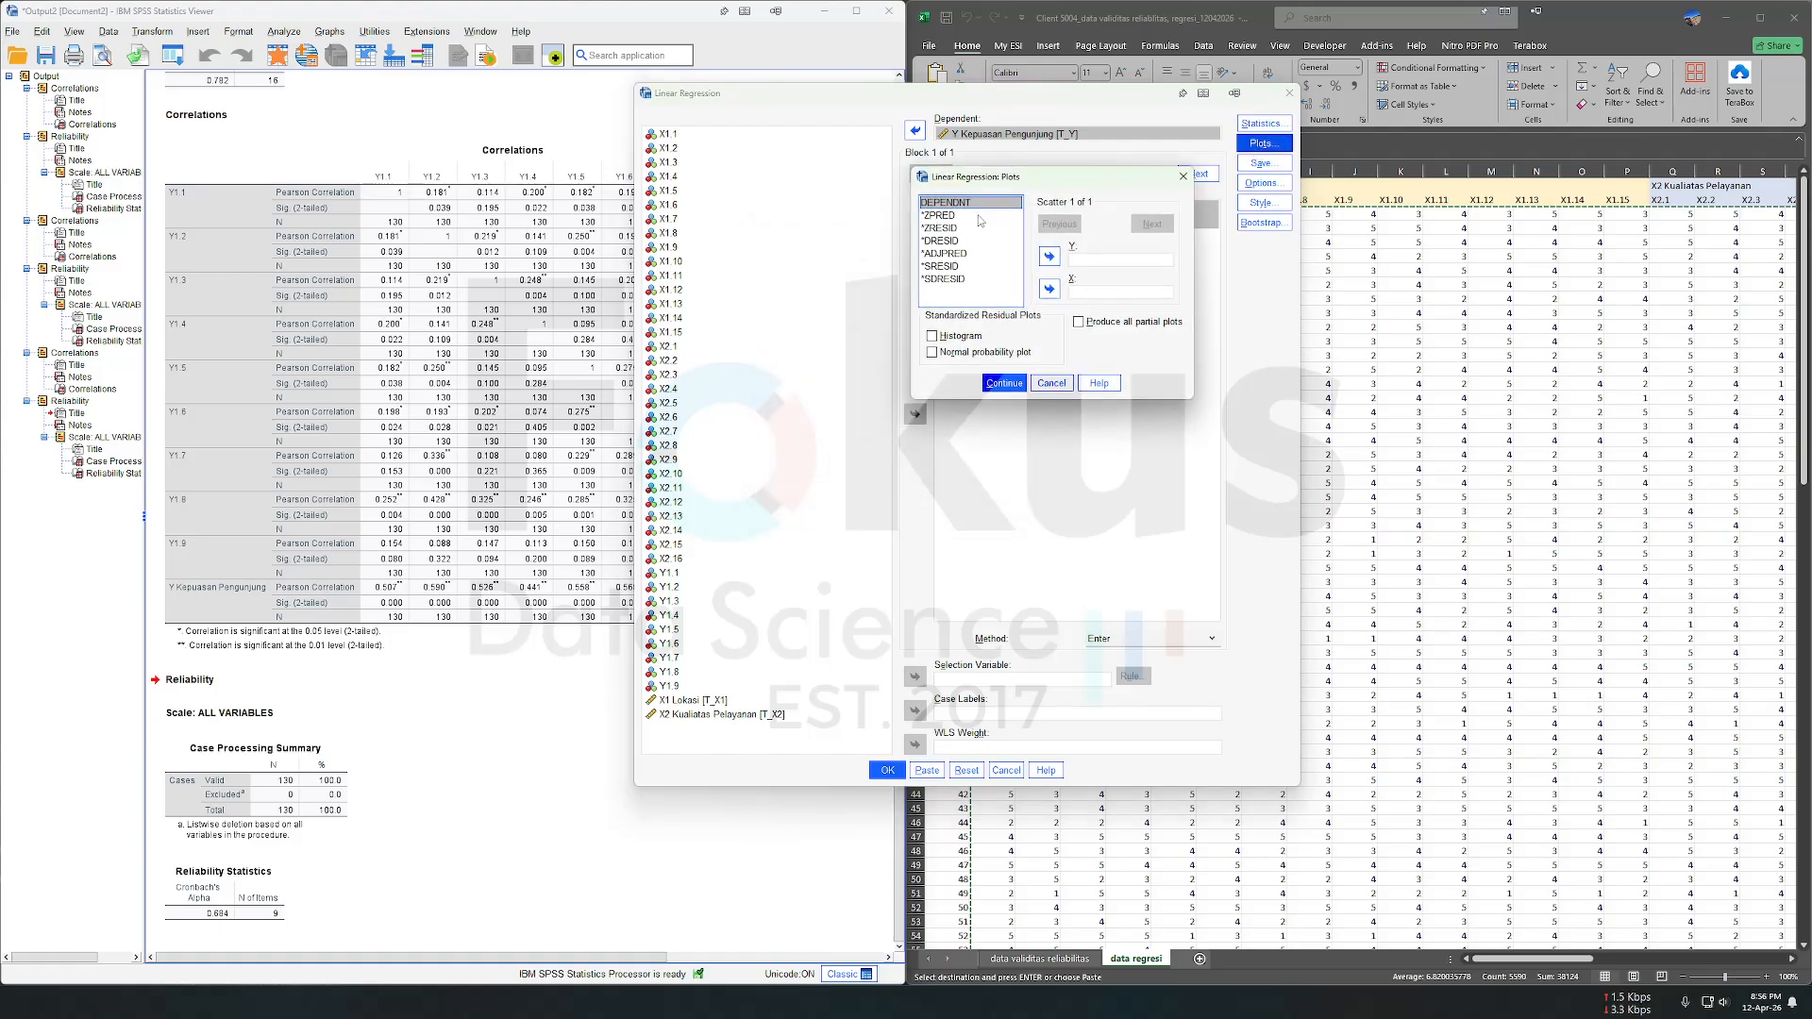
{"action": "left_click", "coordinate": [945, 216]}
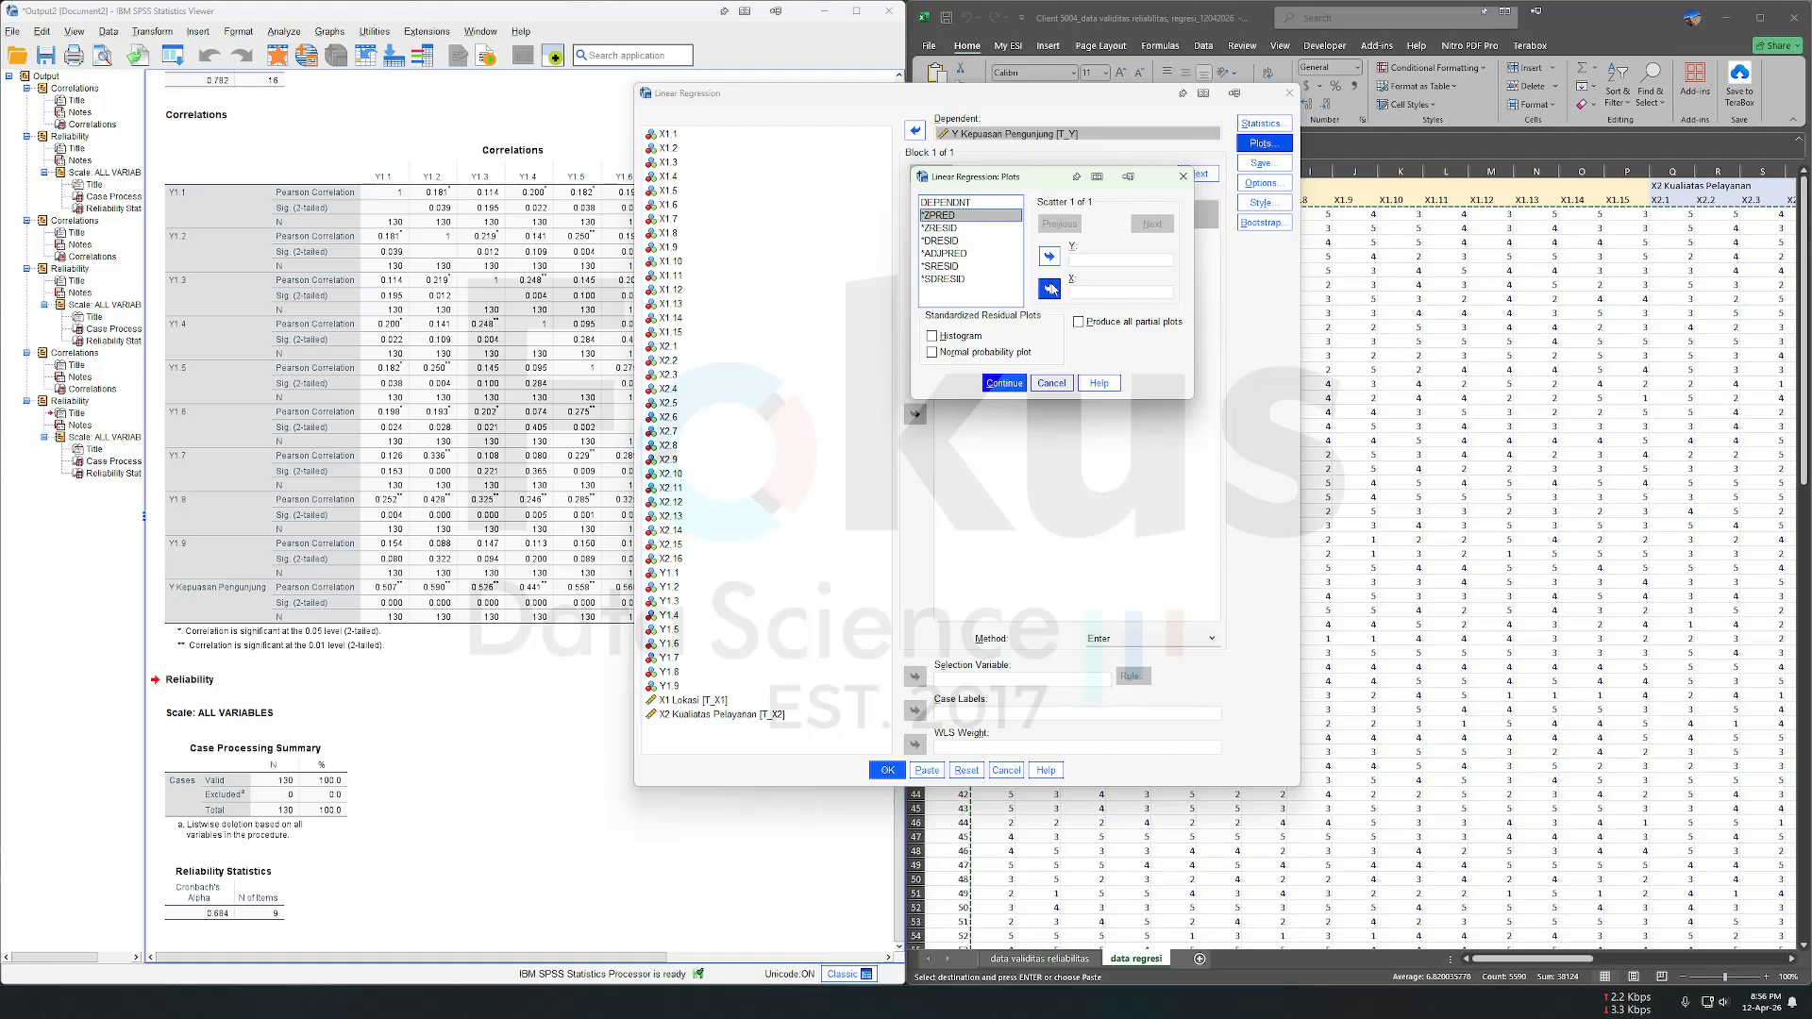
{"action": "left_click", "coordinate": [1048, 288]}
{"action": "left_click", "coordinate": [975, 267]}
{"action": "left_click", "coordinate": [1048, 256]}
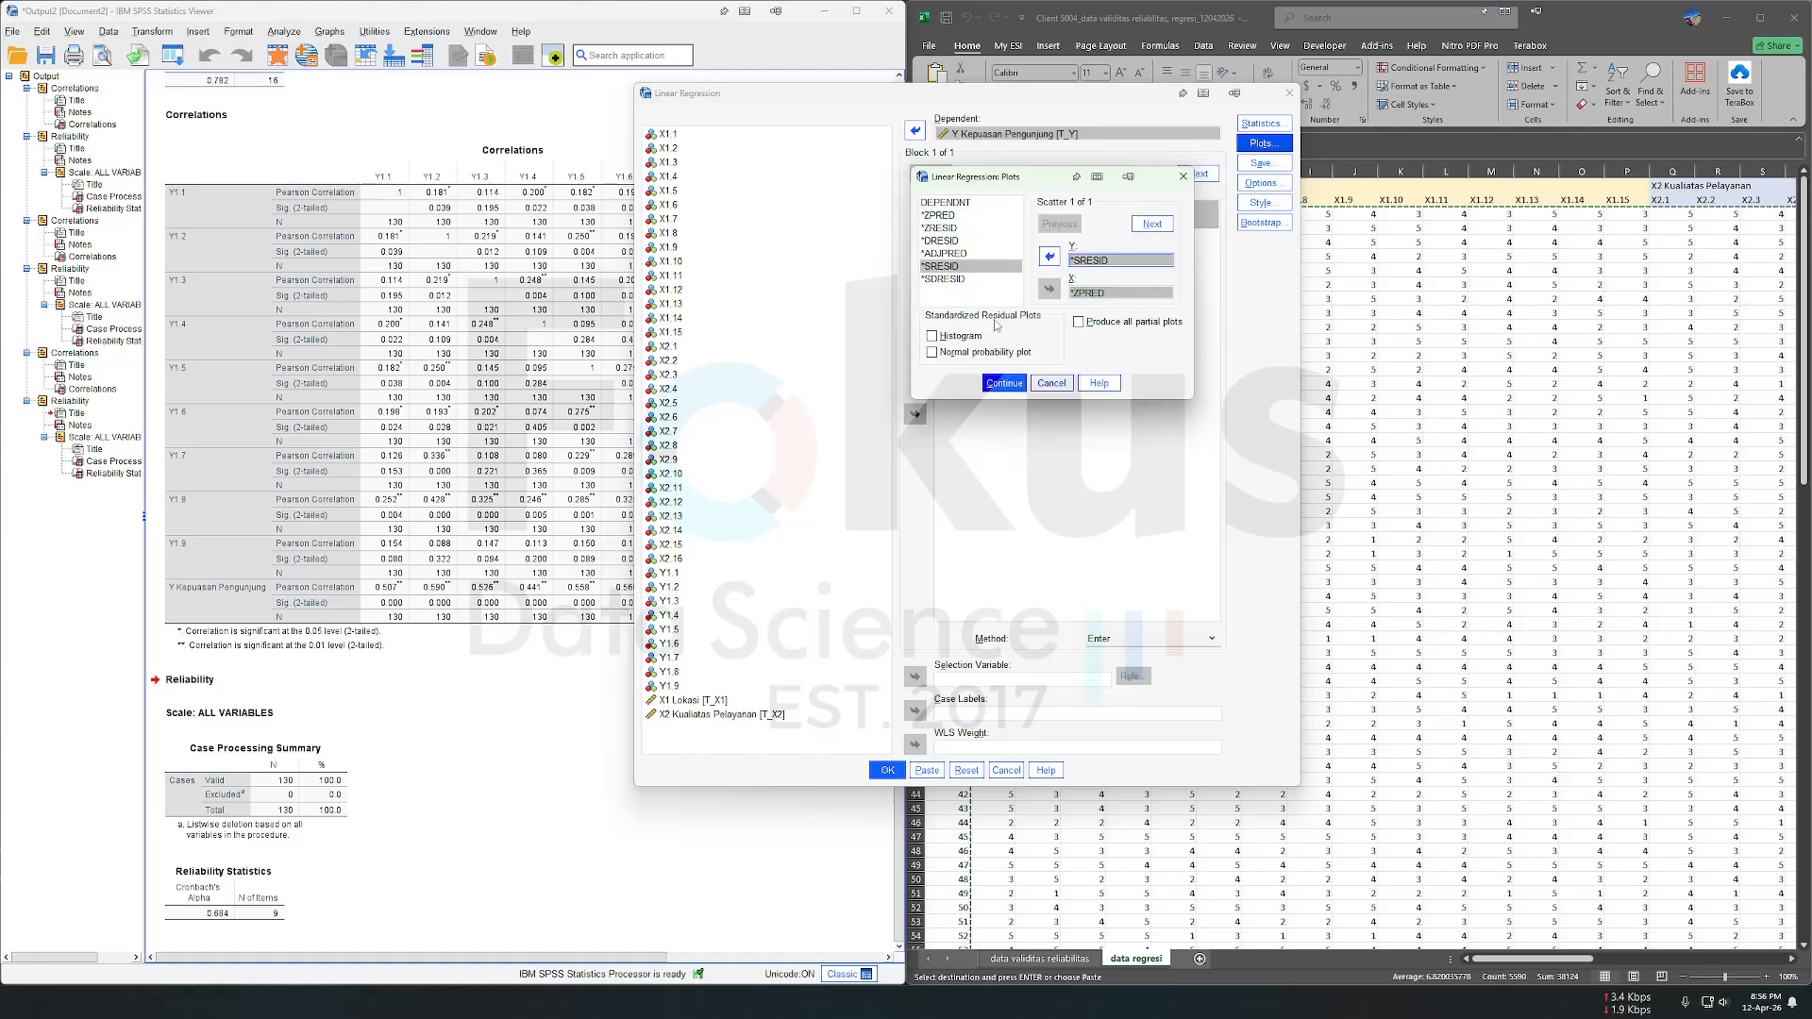
{"action": "left_click", "coordinate": [961, 337]}
{"action": "left_click", "coordinate": [933, 352]}
{"action": "left_click", "coordinate": [1003, 382]}
Step: Run the regression with unstandardized residuals saved as a variable, and review its output tables and charts
{"action": "left_click", "coordinate": [1244, 164]}
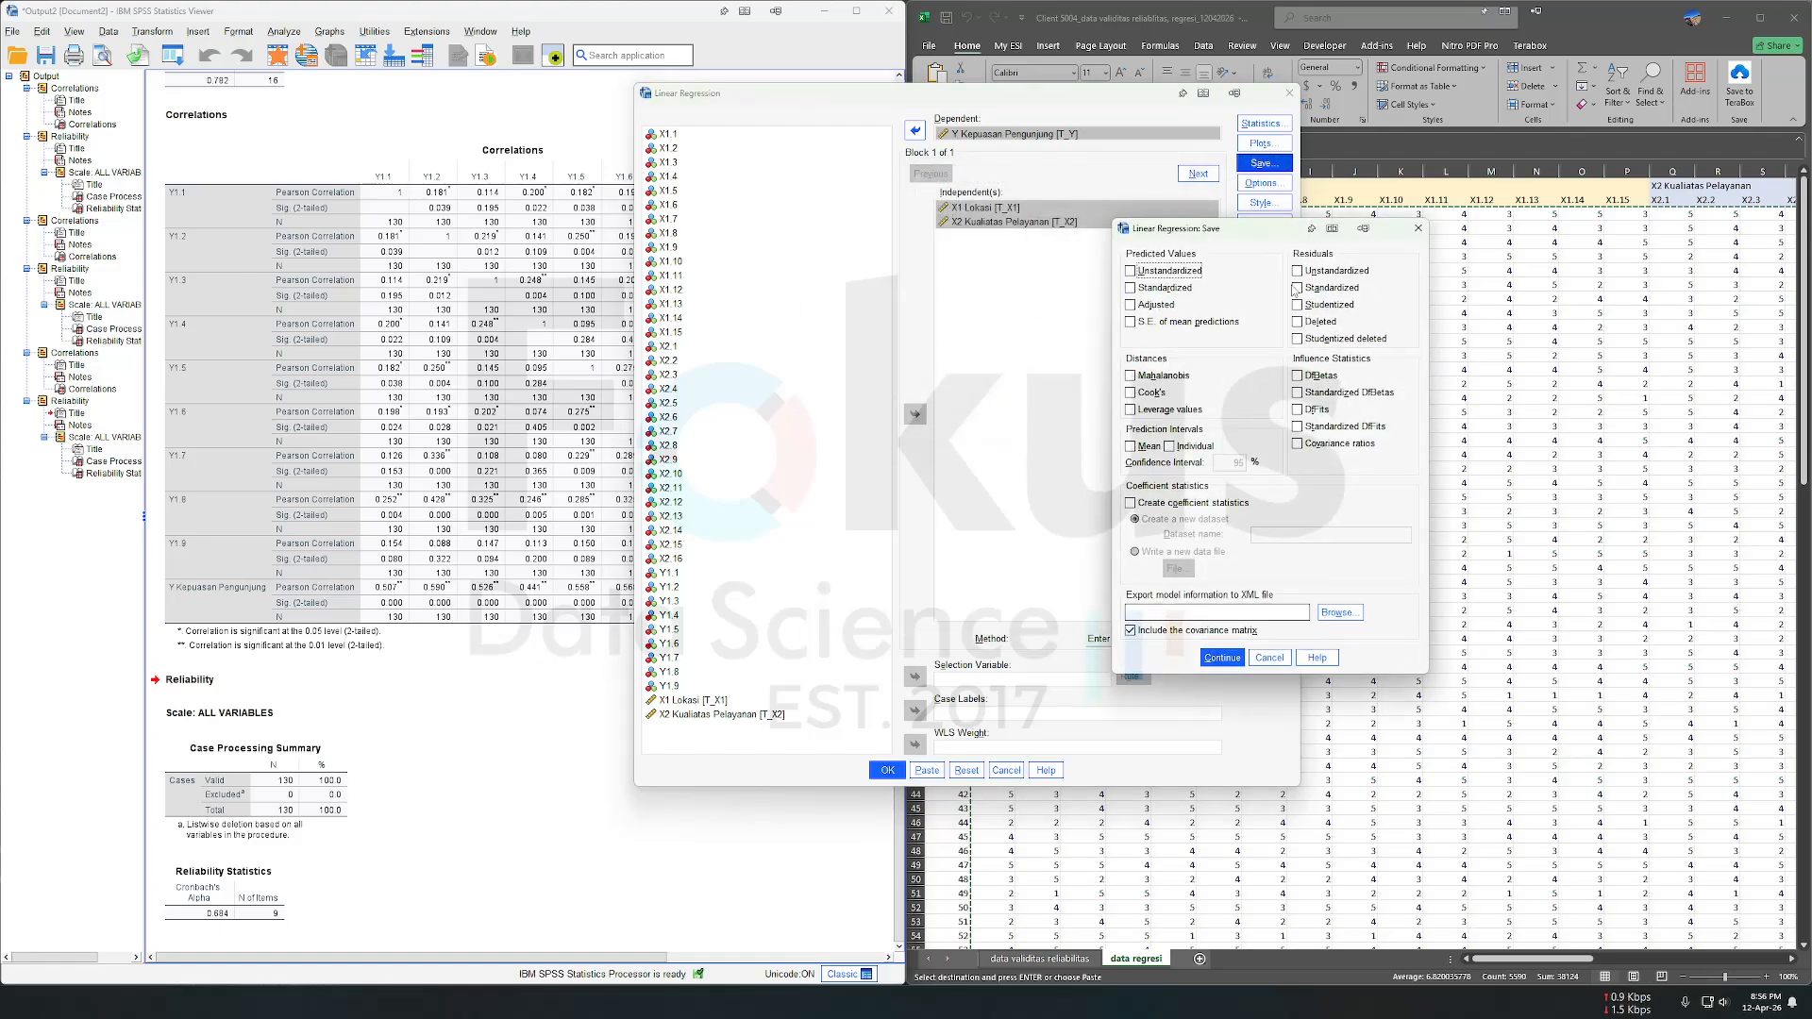
{"action": "left_click", "coordinate": [1298, 272]}
{"action": "left_click", "coordinate": [1217, 659]}
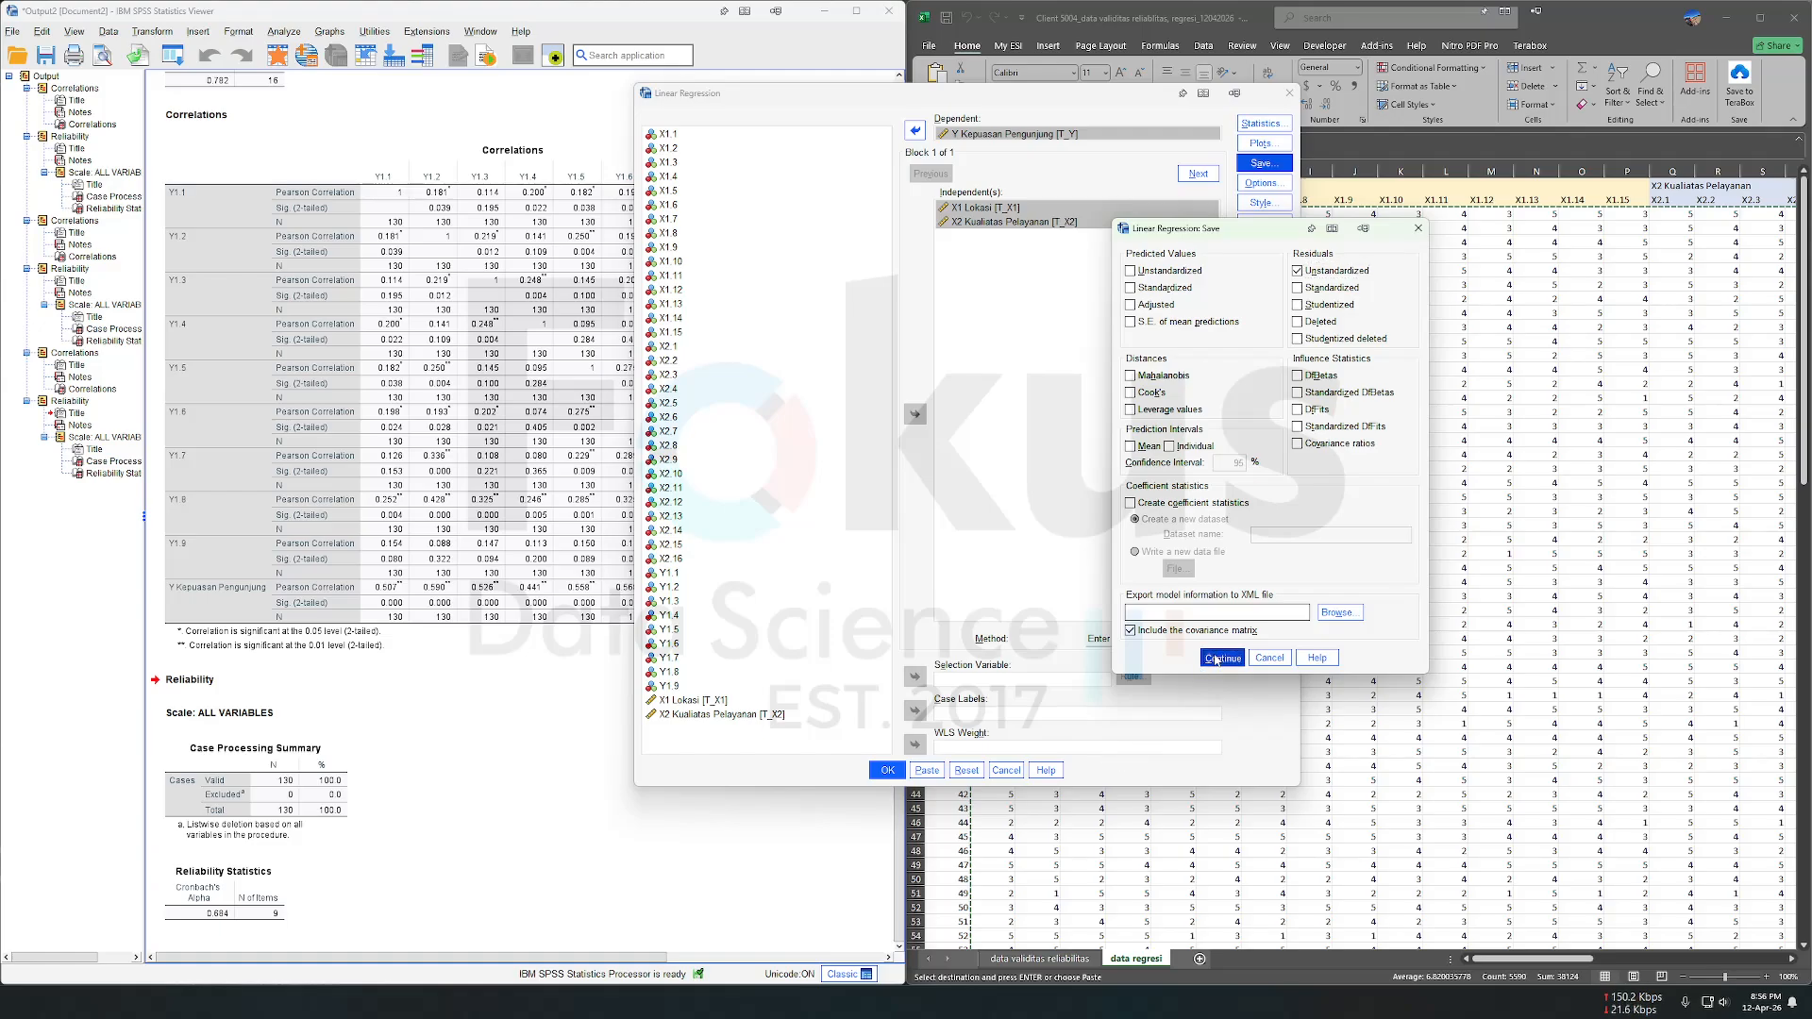
{"action": "left_click", "coordinate": [887, 770]}
{"action": "scroll", "coordinate": [762, 416], "scroll_direction": "up", "scroll_amount": 3}
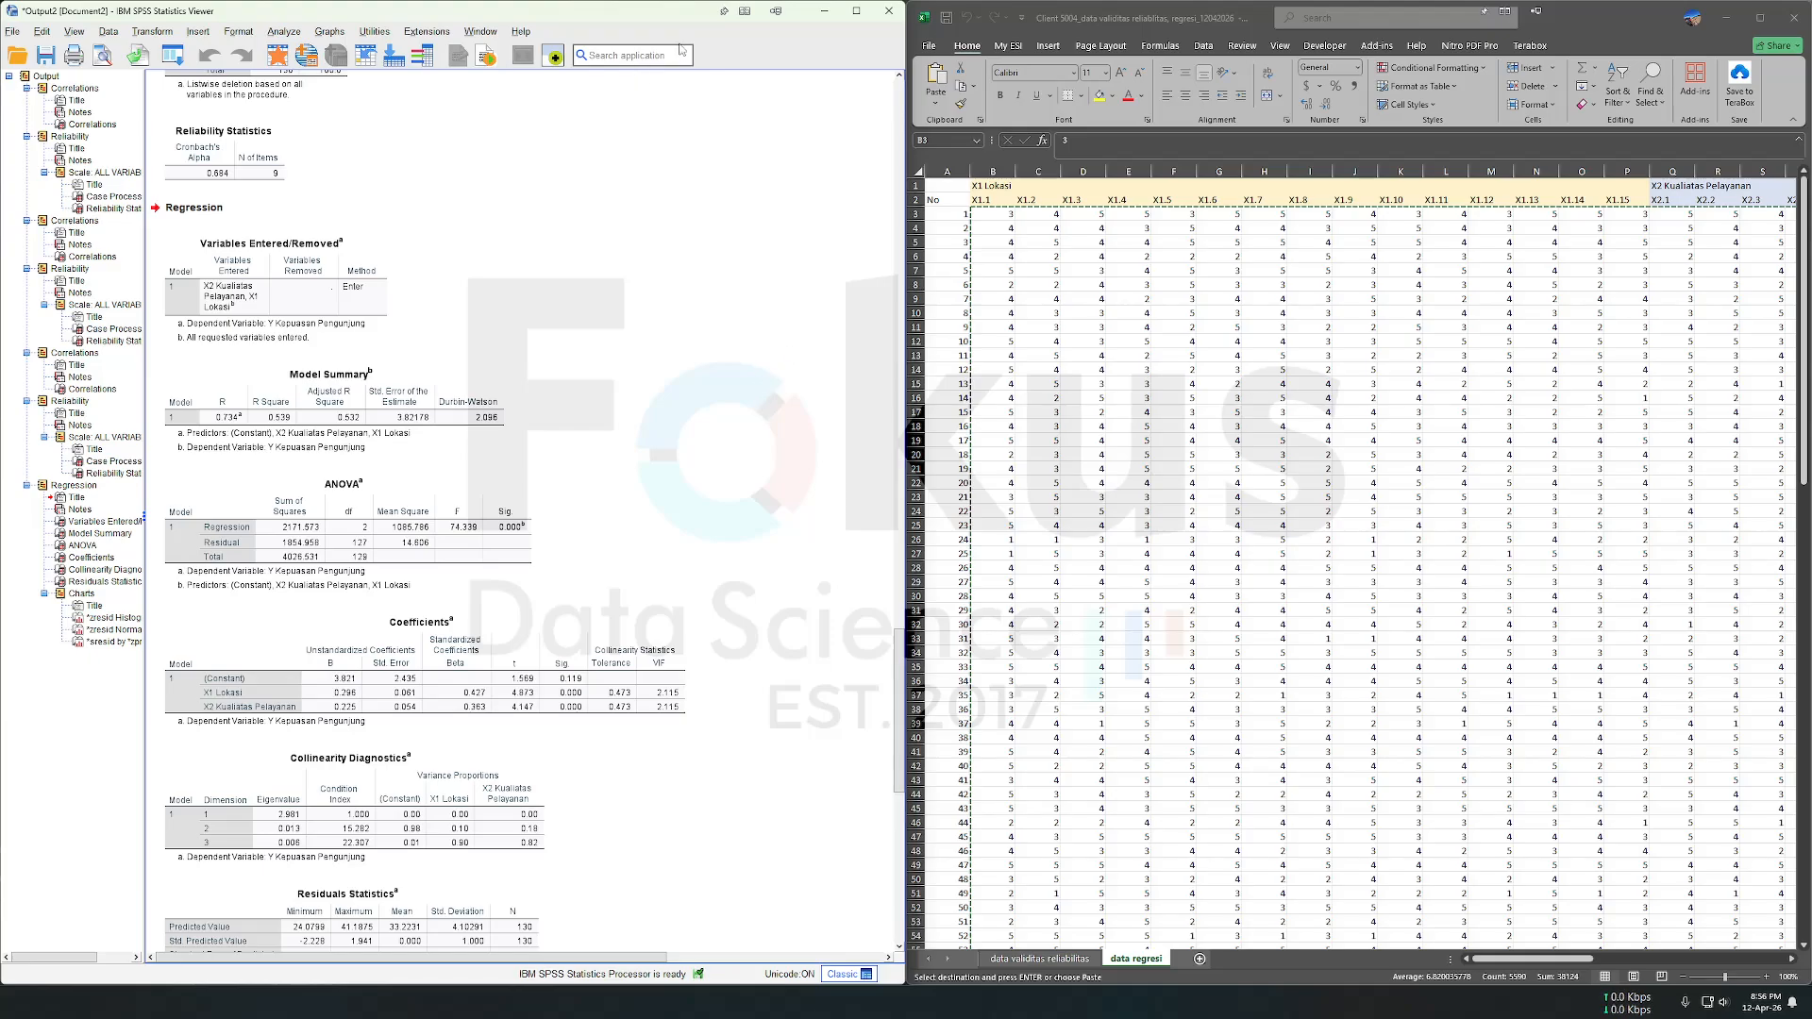
{"action": "scroll", "coordinate": [389, 228], "scroll_direction": "down", "scroll_amount": 3}
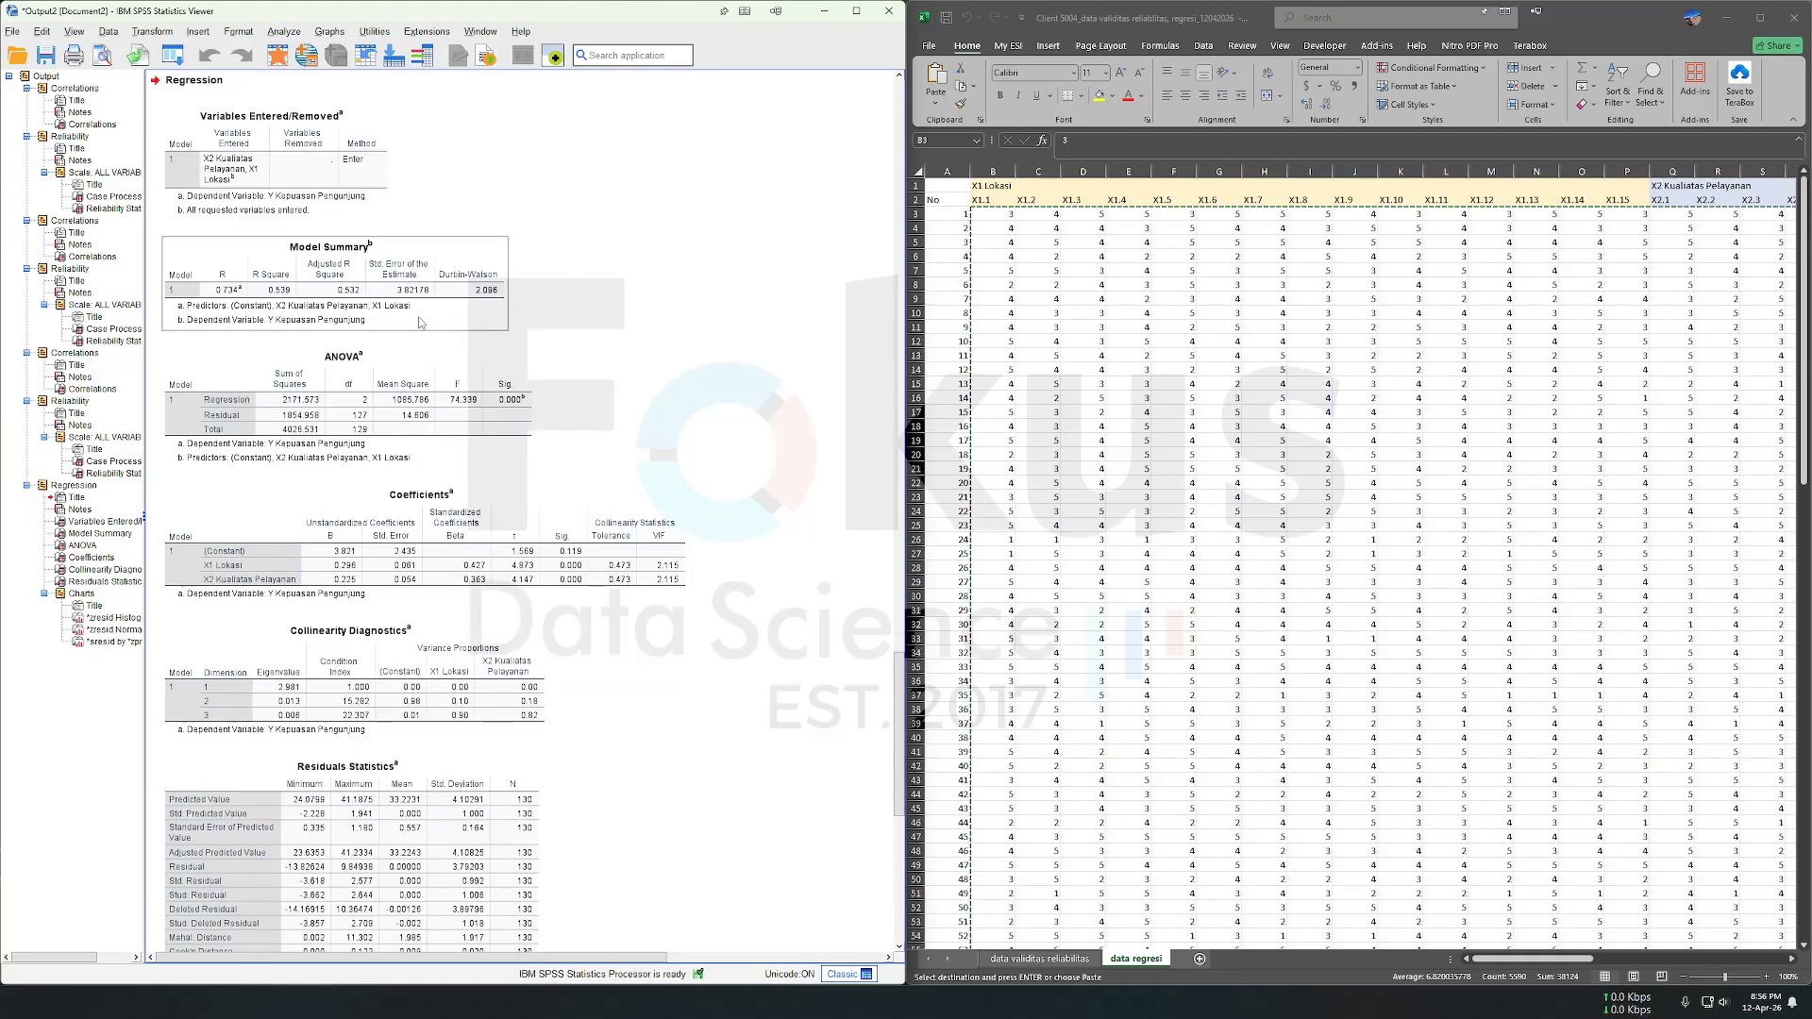
{"action": "scroll", "coordinate": [388, 229], "scroll_direction": "down", "scroll_amount": 20}
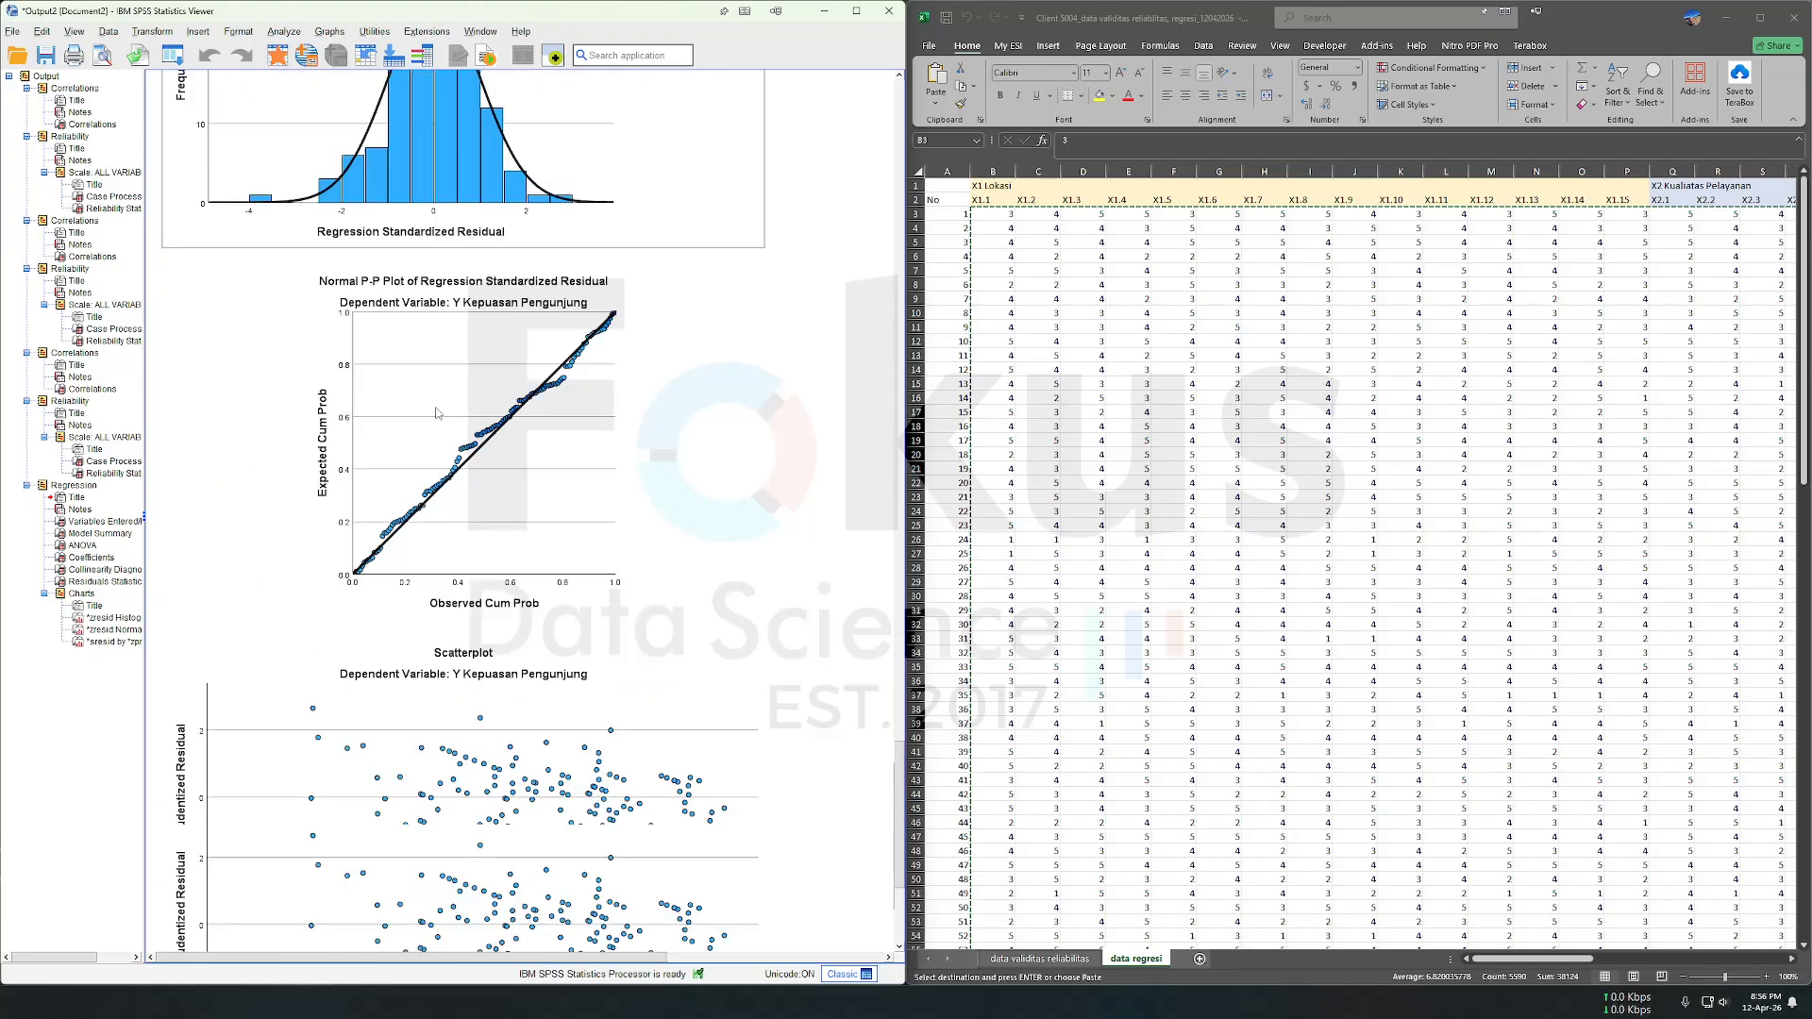
{"action": "scroll", "coordinate": [433, 401], "scroll_direction": "down", "scroll_amount": 2}
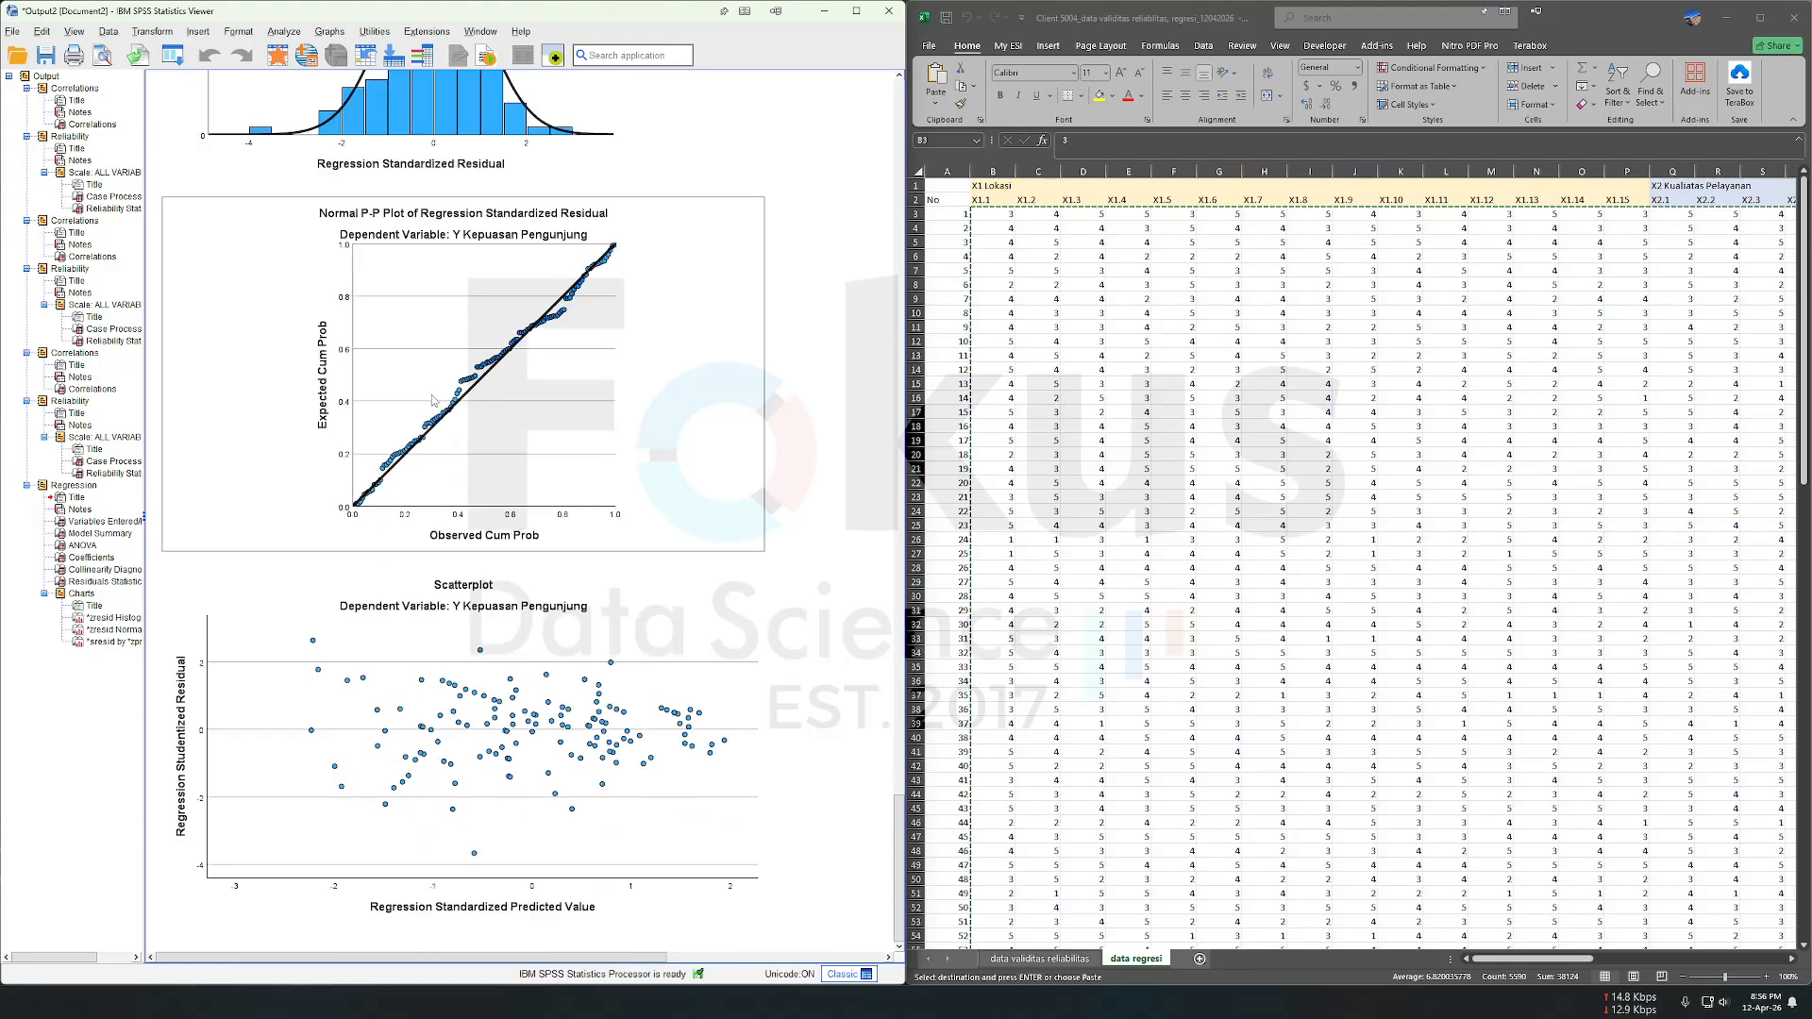
Step: Run a legacy one-sample Kolmogorov-Smirnov test against the normal distribution on Unstandardized Residual [RES_1]
{"action": "left_click", "coordinate": [284, 31]}
{"action": "mouse_move", "coordinate": [368, 352]}
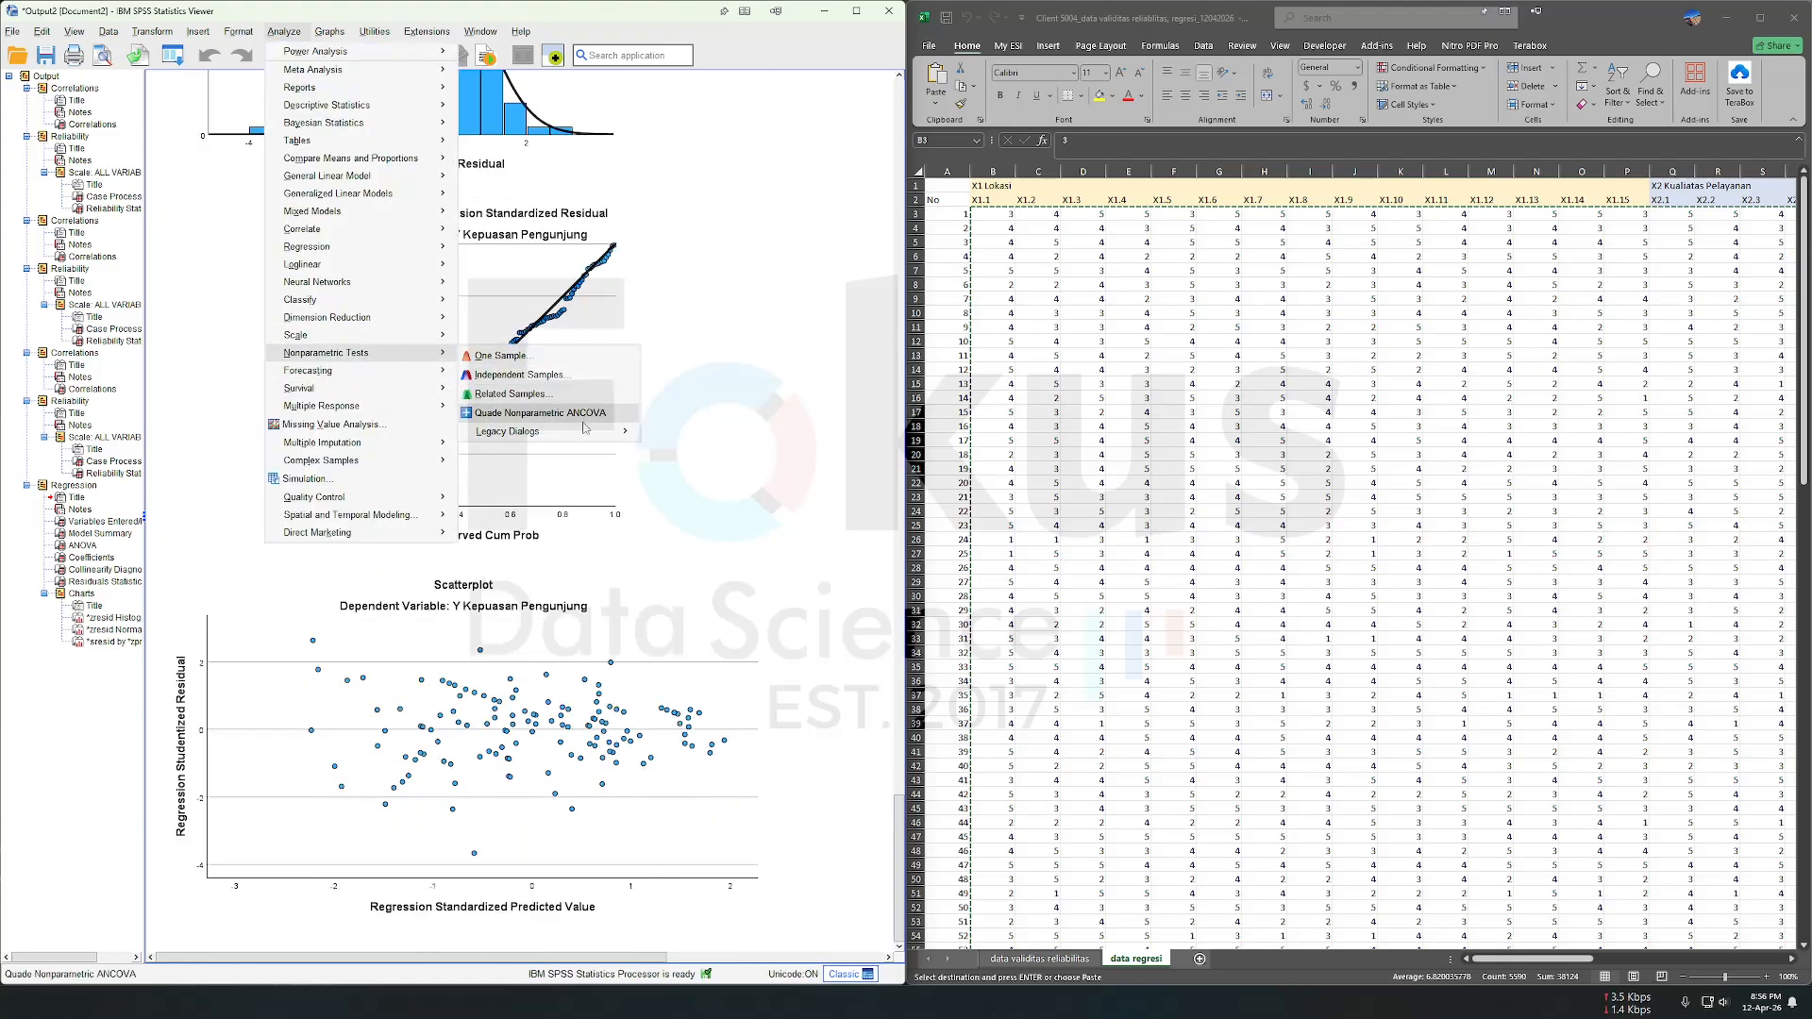
{"action": "mouse_move", "coordinate": [630, 436]}
{"action": "left_click", "coordinate": [762, 492]}
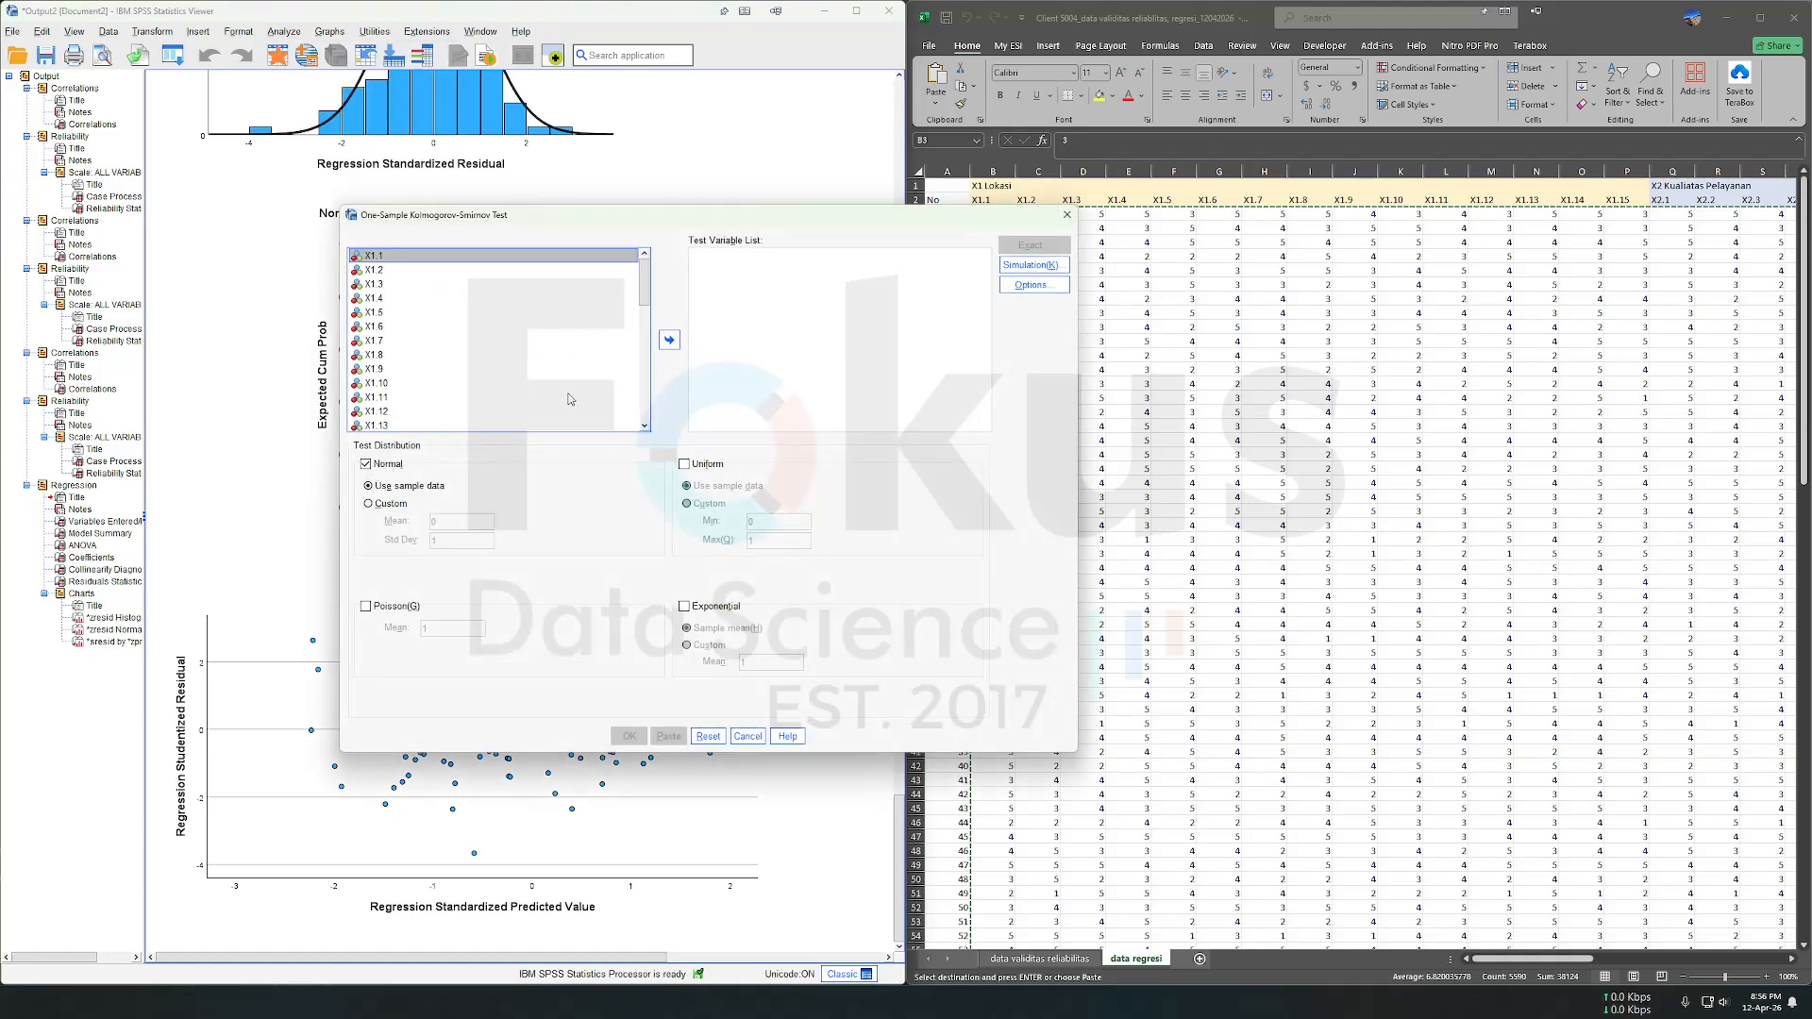
{"action": "left_click", "coordinate": [372, 427]}
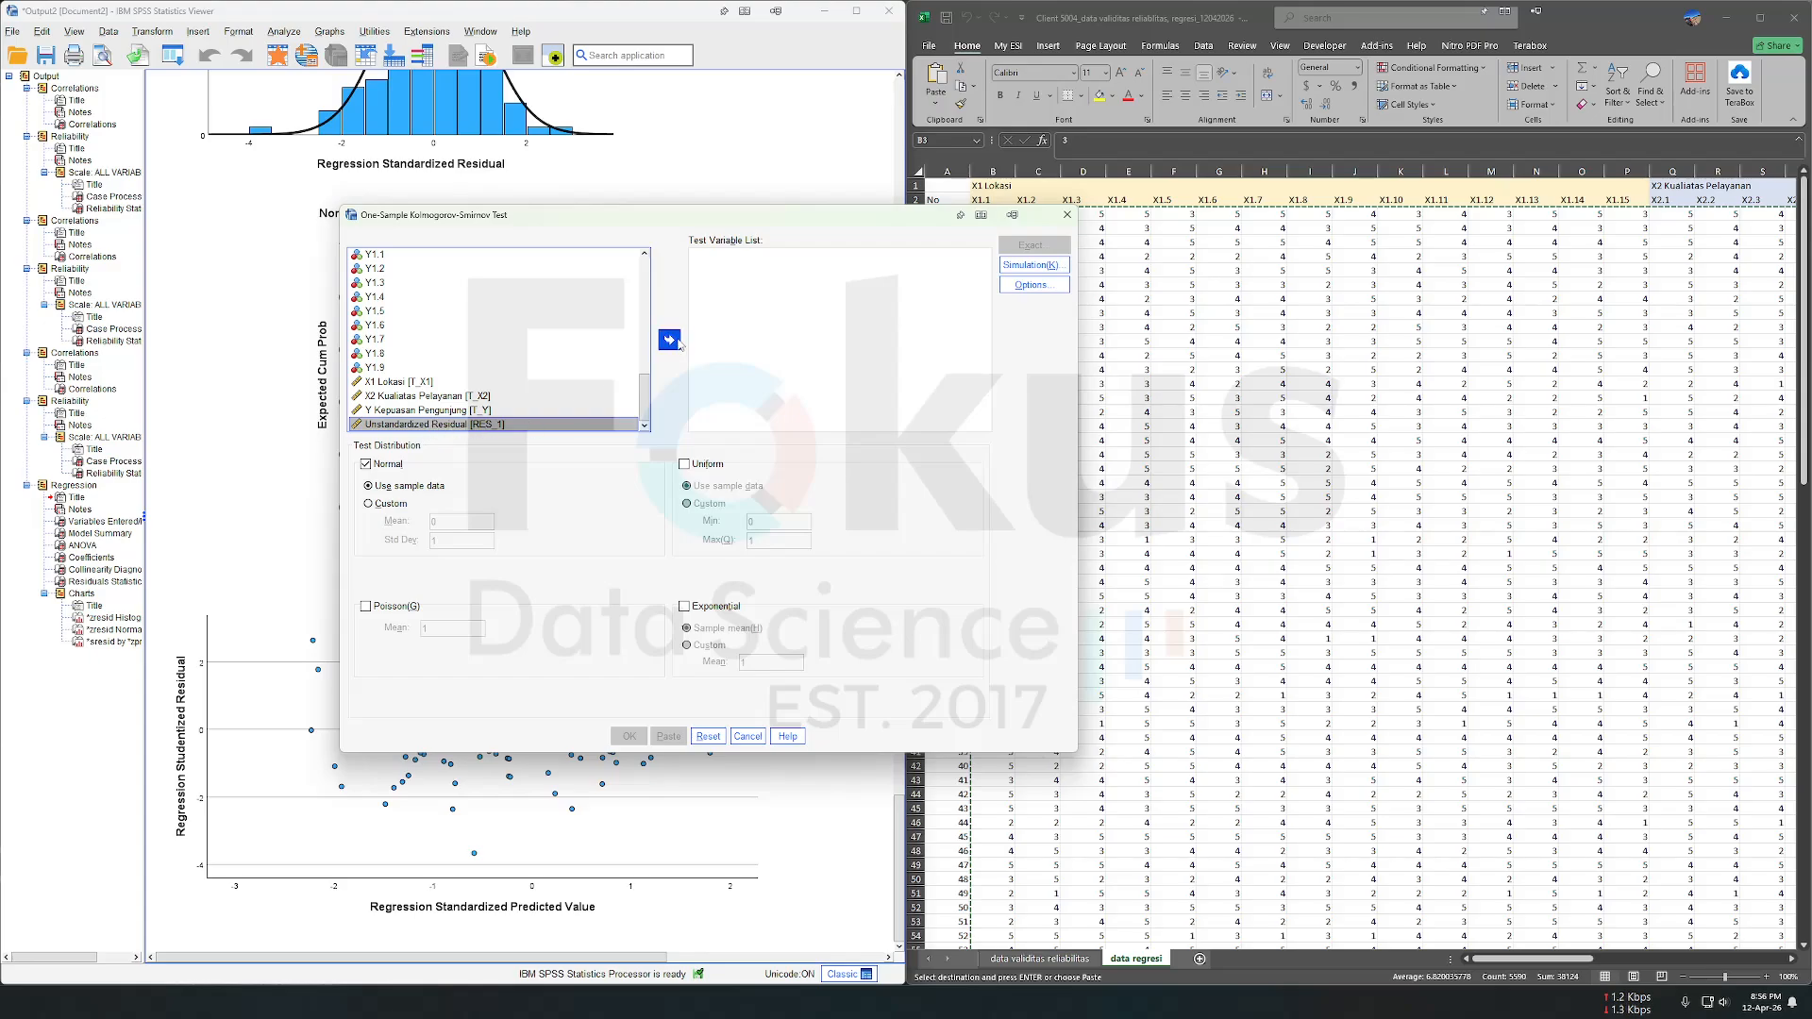
{"action": "left_click", "coordinate": [669, 340]}
{"action": "left_click", "coordinate": [629, 736]}
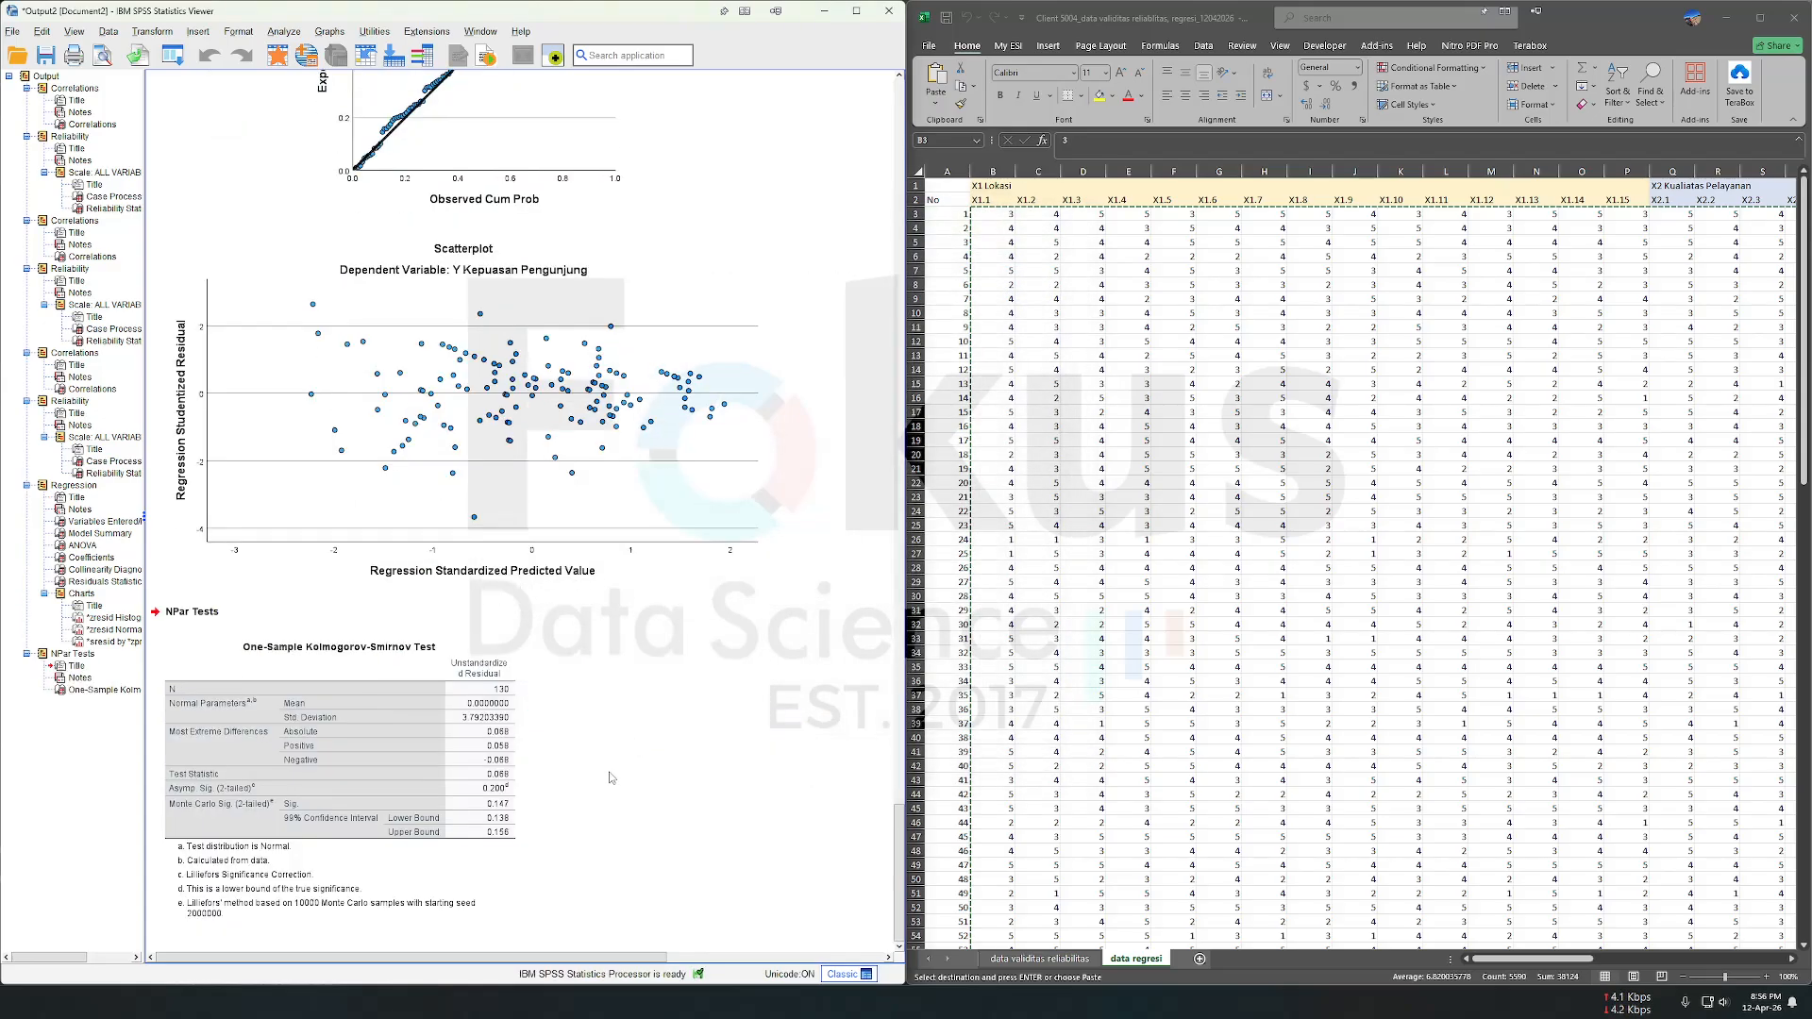
{"action": "left_click", "coordinate": [785, 715]}
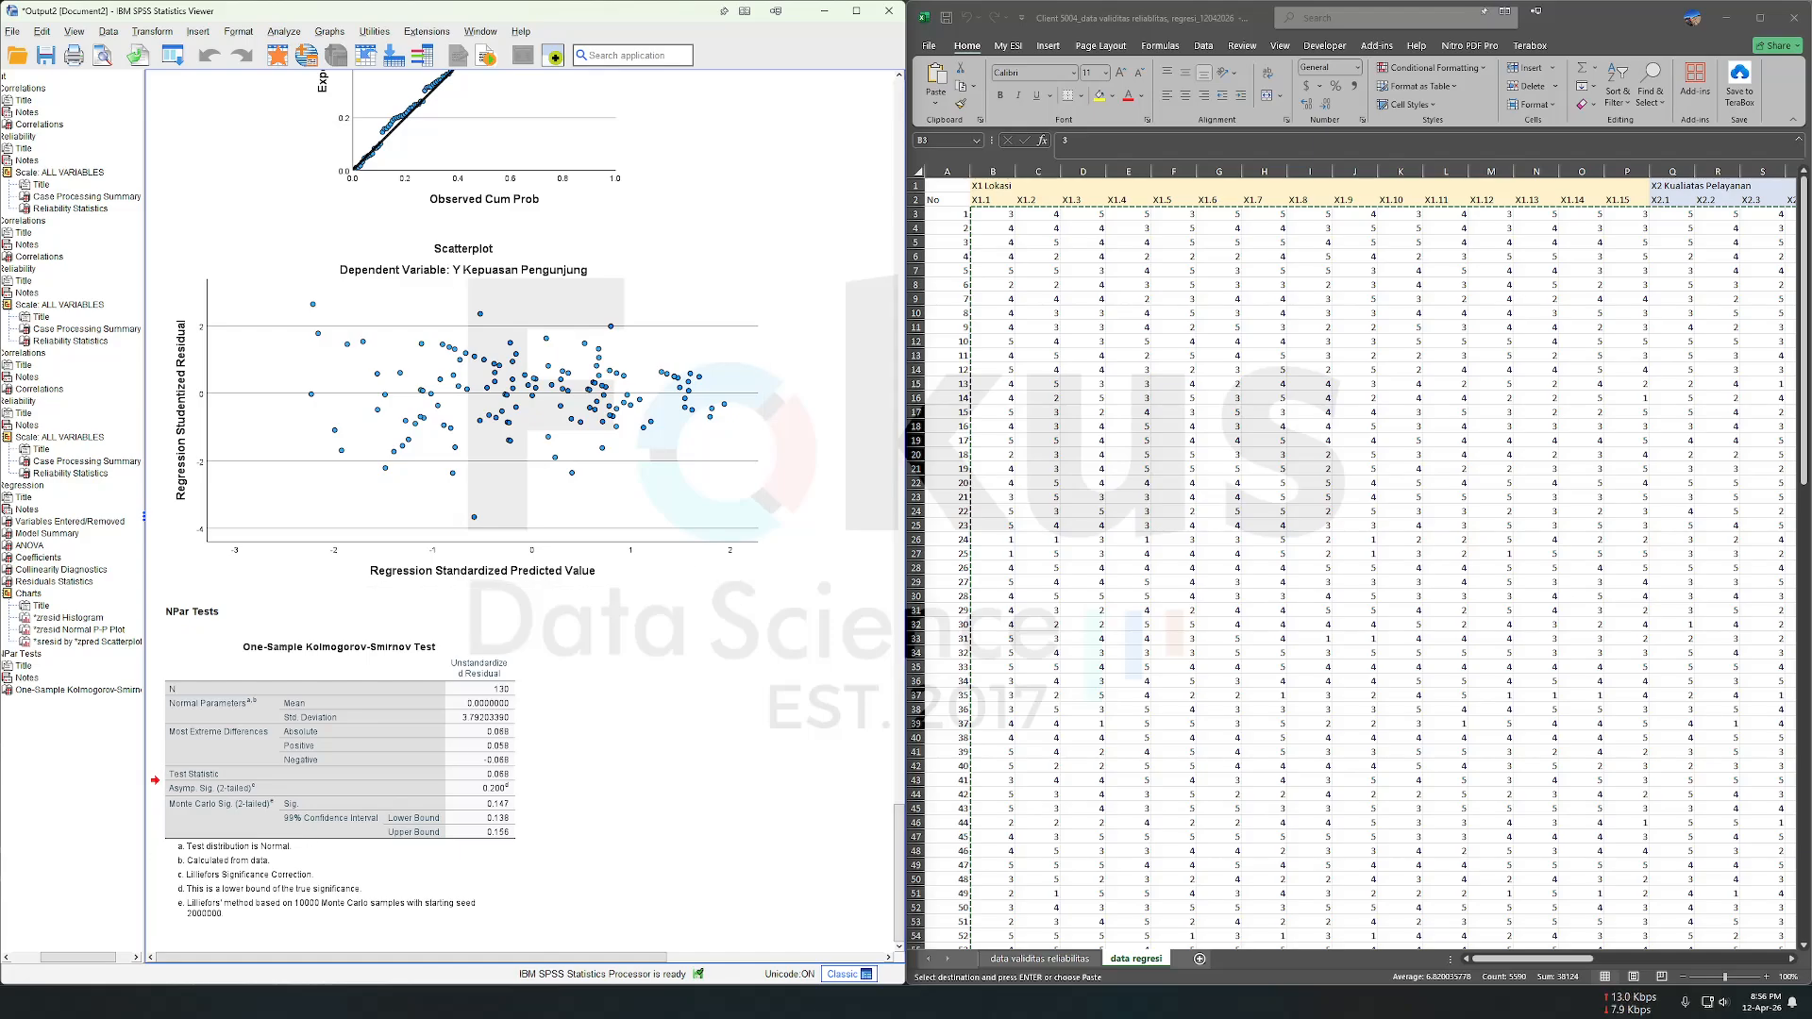
Step: In the Data Editor, compute a new variable ABS_RES as ABS(RES_1) and select its column
{"action": "key", "text": "alt+Tab"}
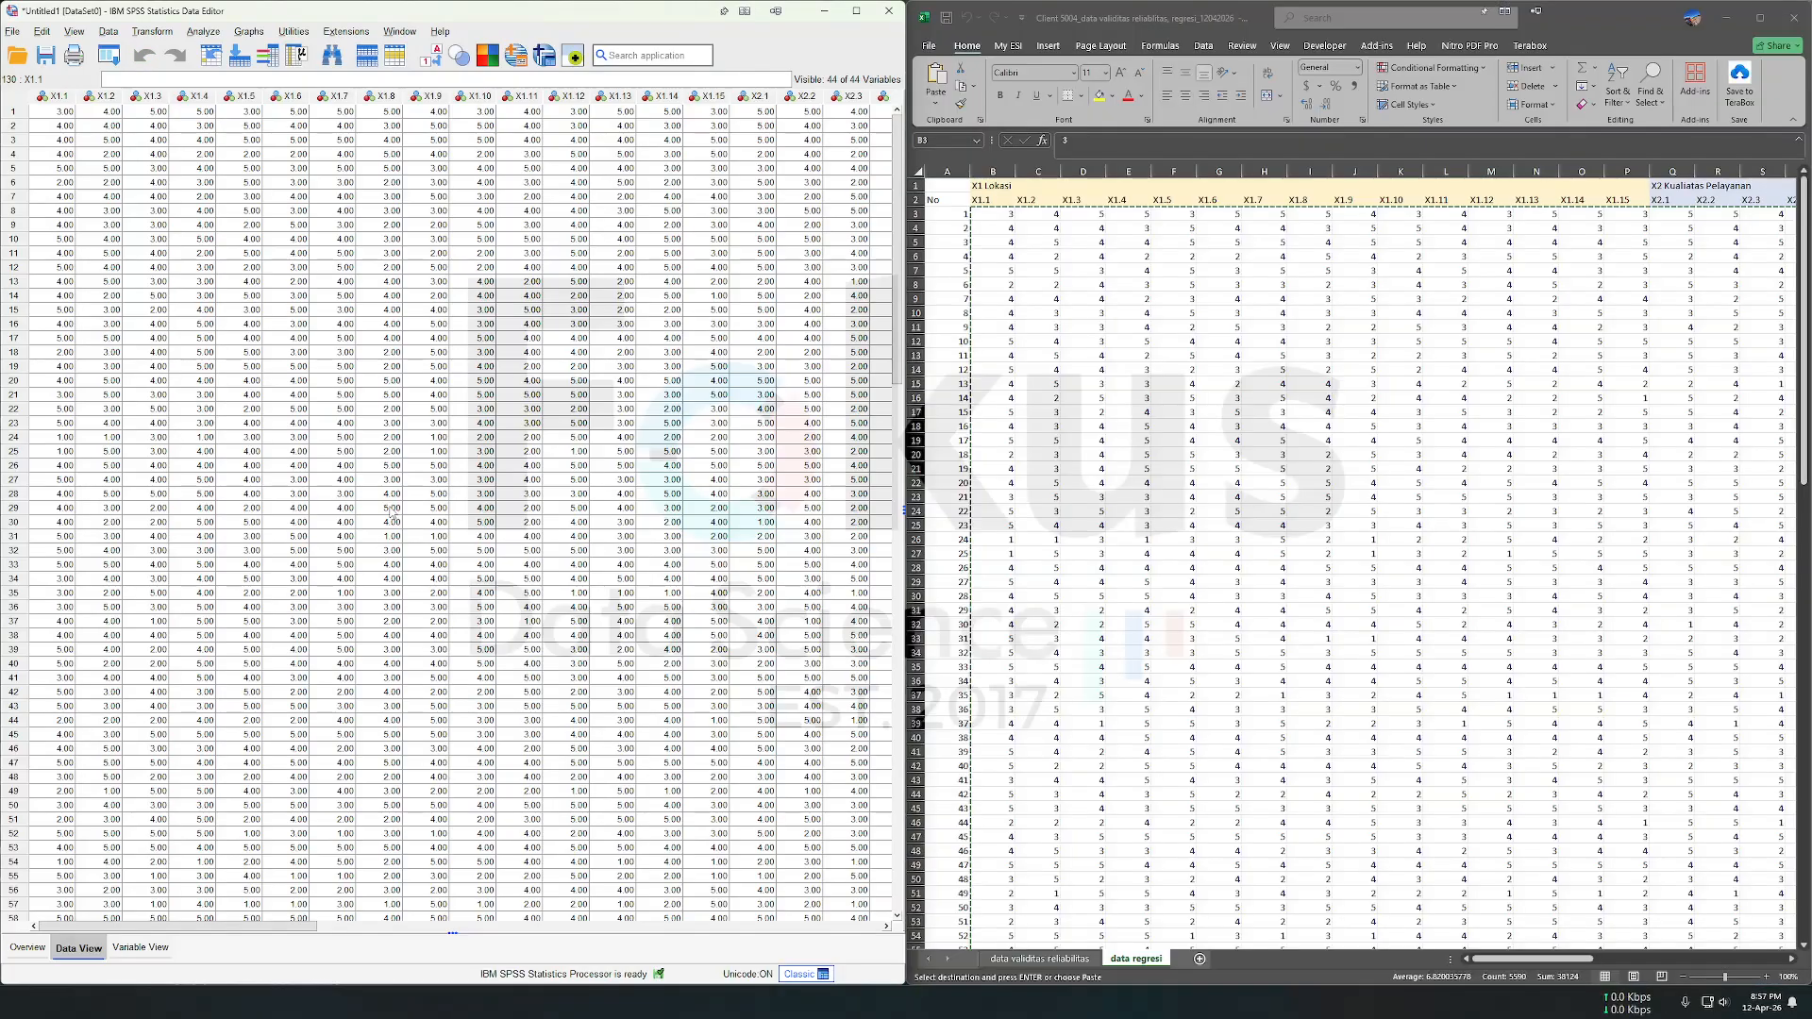
{"action": "left_click", "coordinate": [329, 99]}
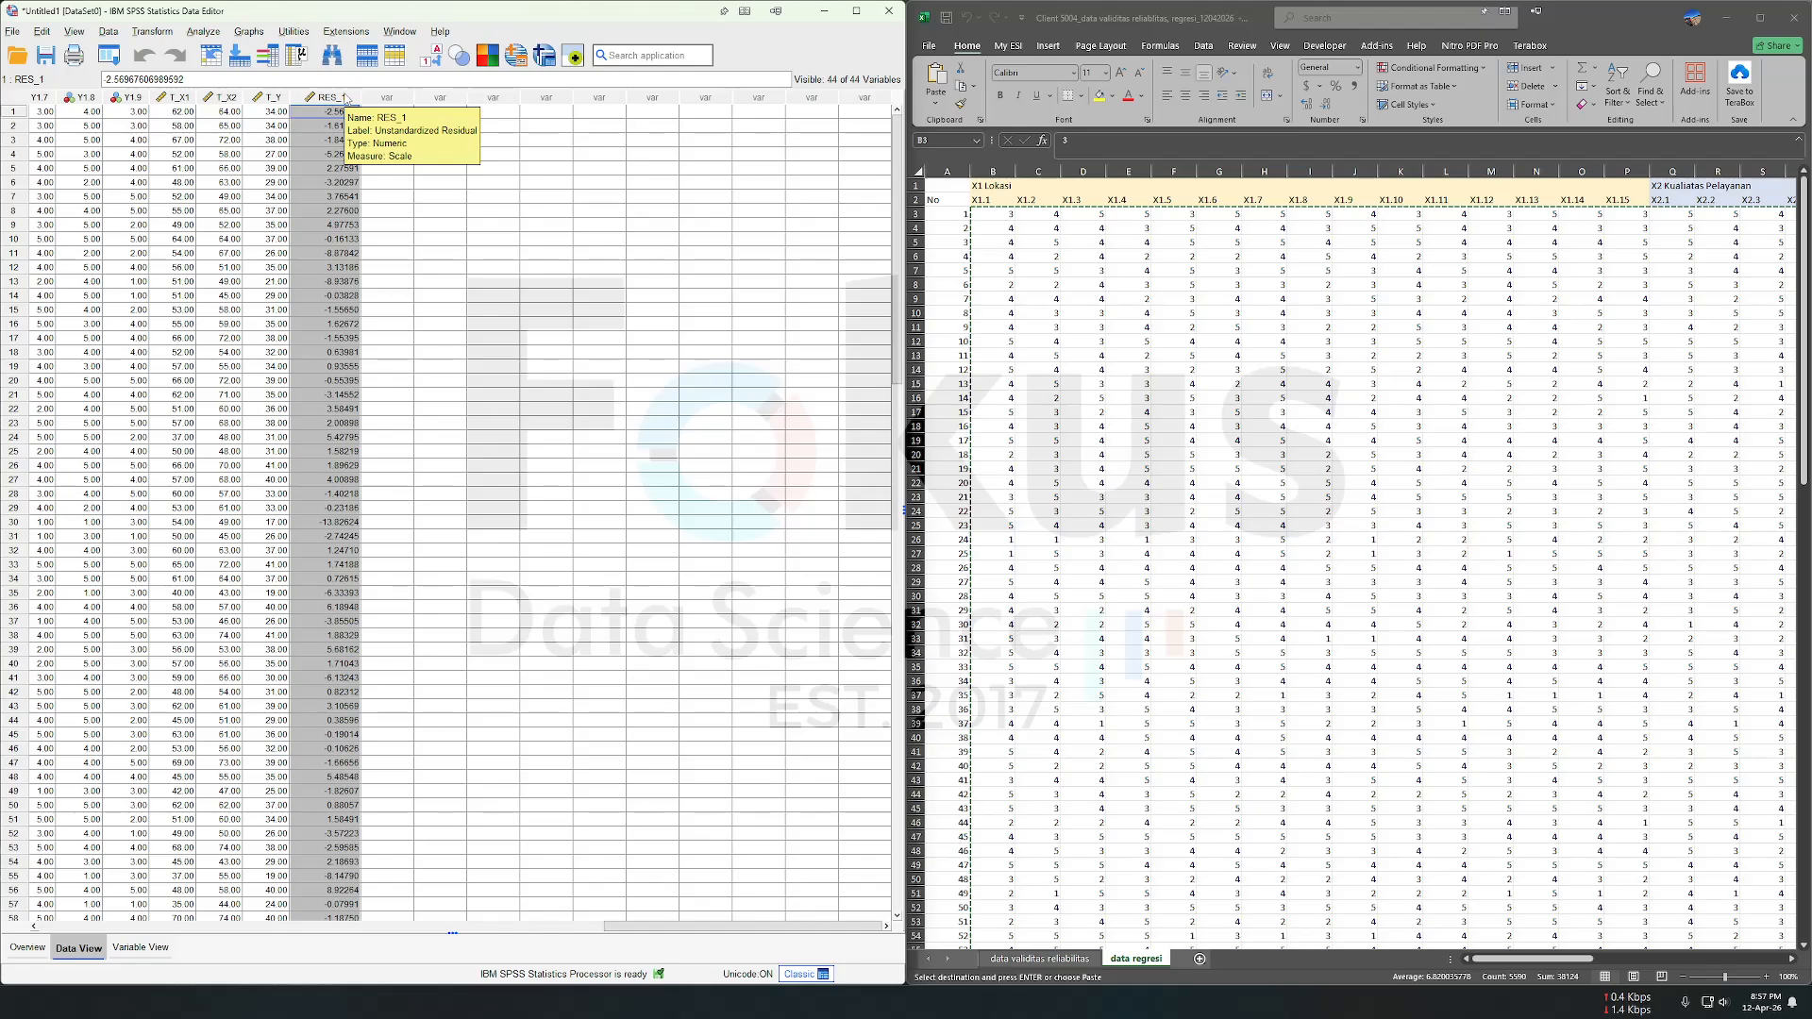
{"action": "left_click", "coordinate": [152, 31]}
{"action": "left_click", "coordinate": [163, 51]}
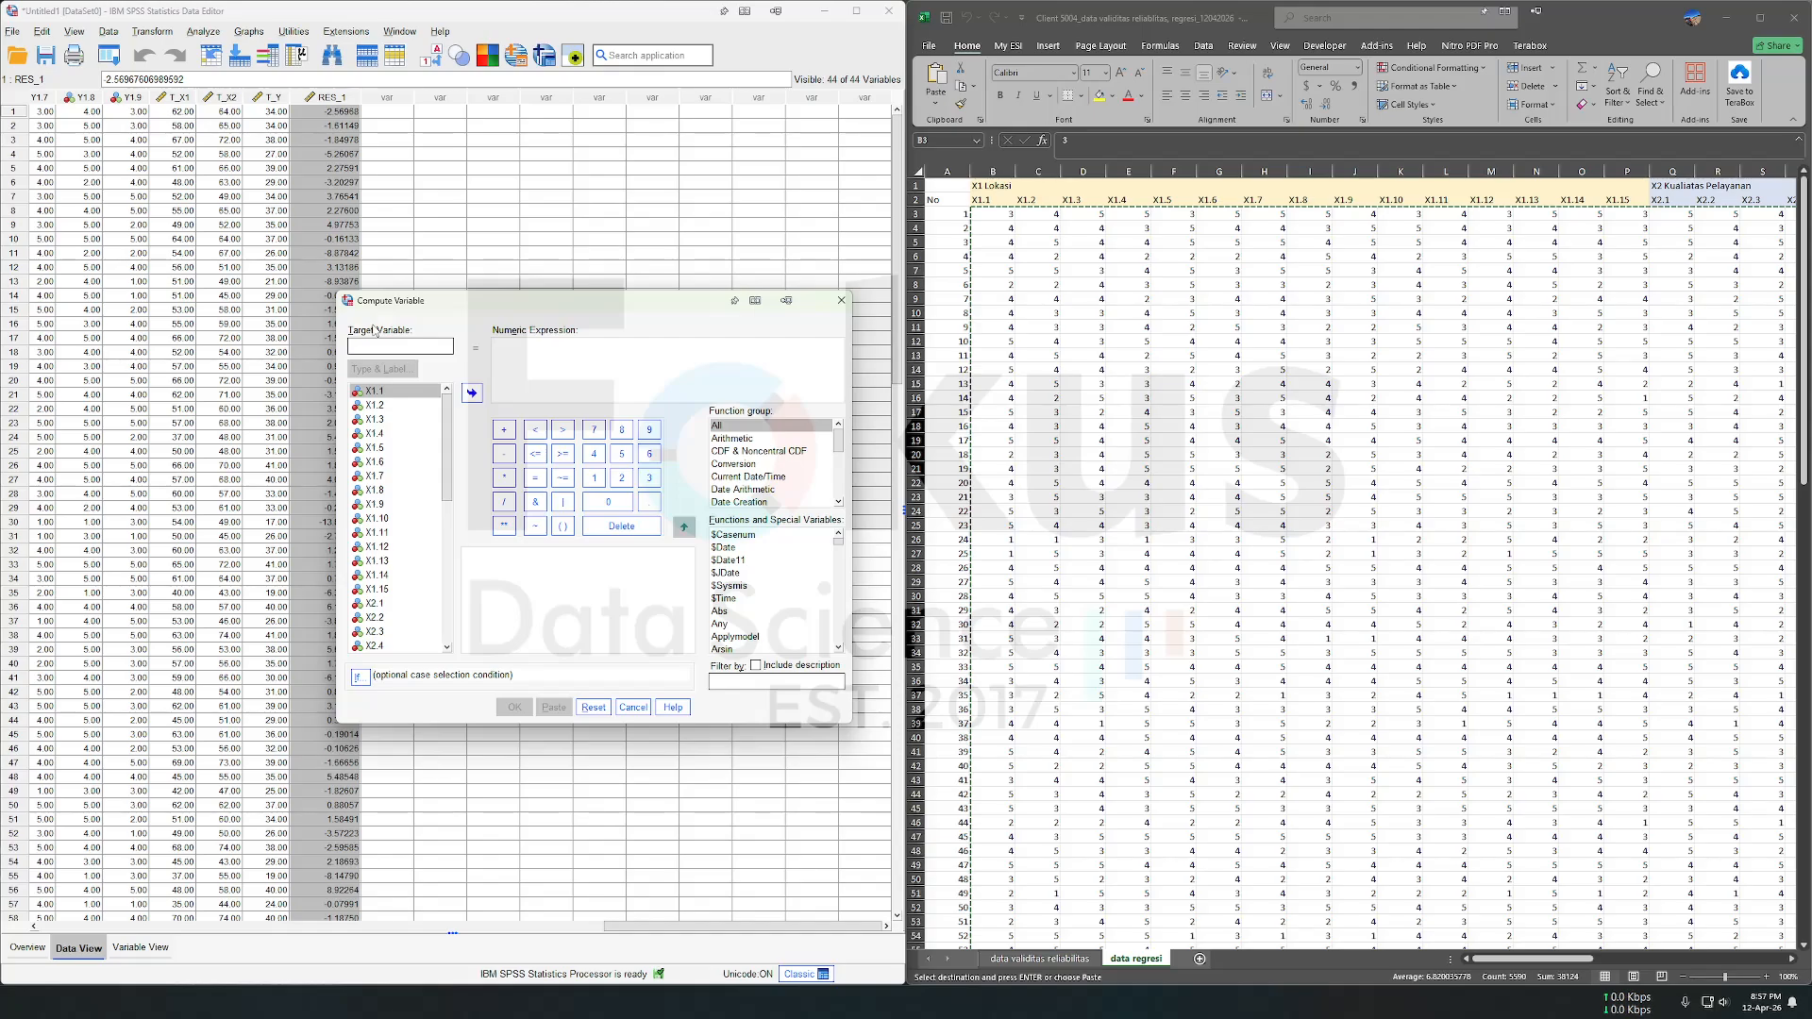
{"action": "type", "text": "ABS_RES"}
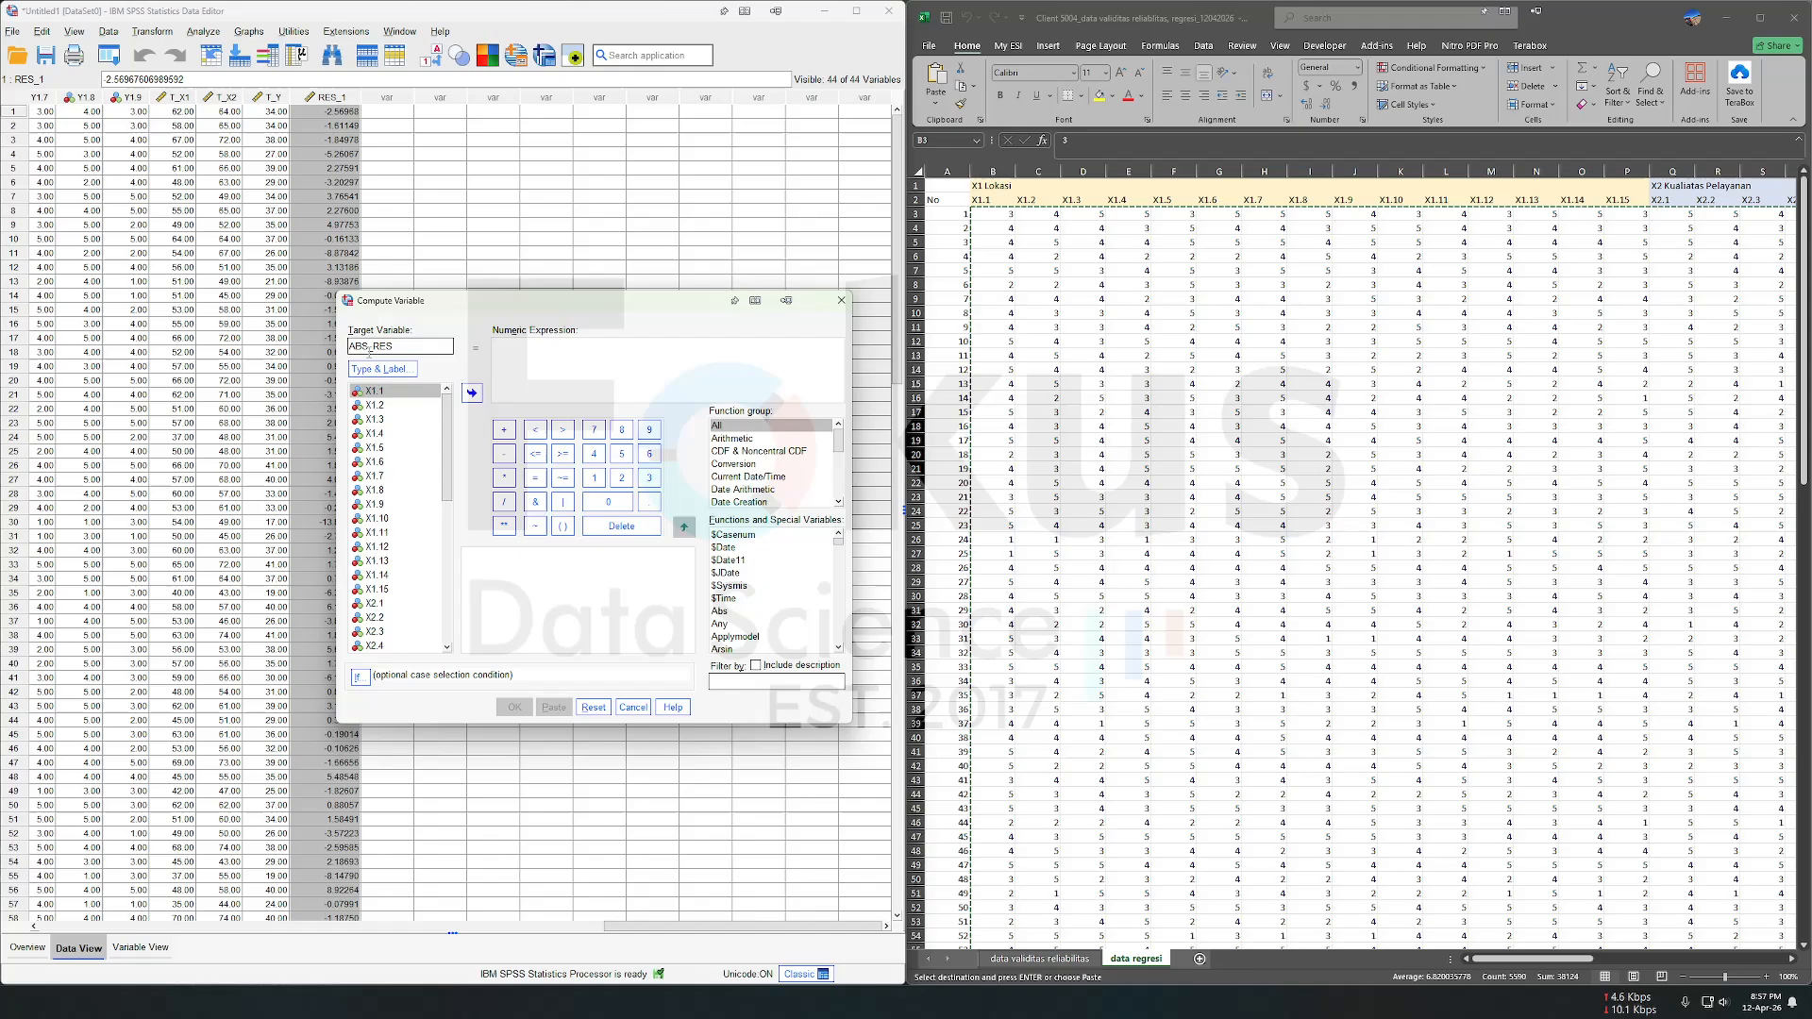
{"action": "left_click", "coordinate": [497, 345]}
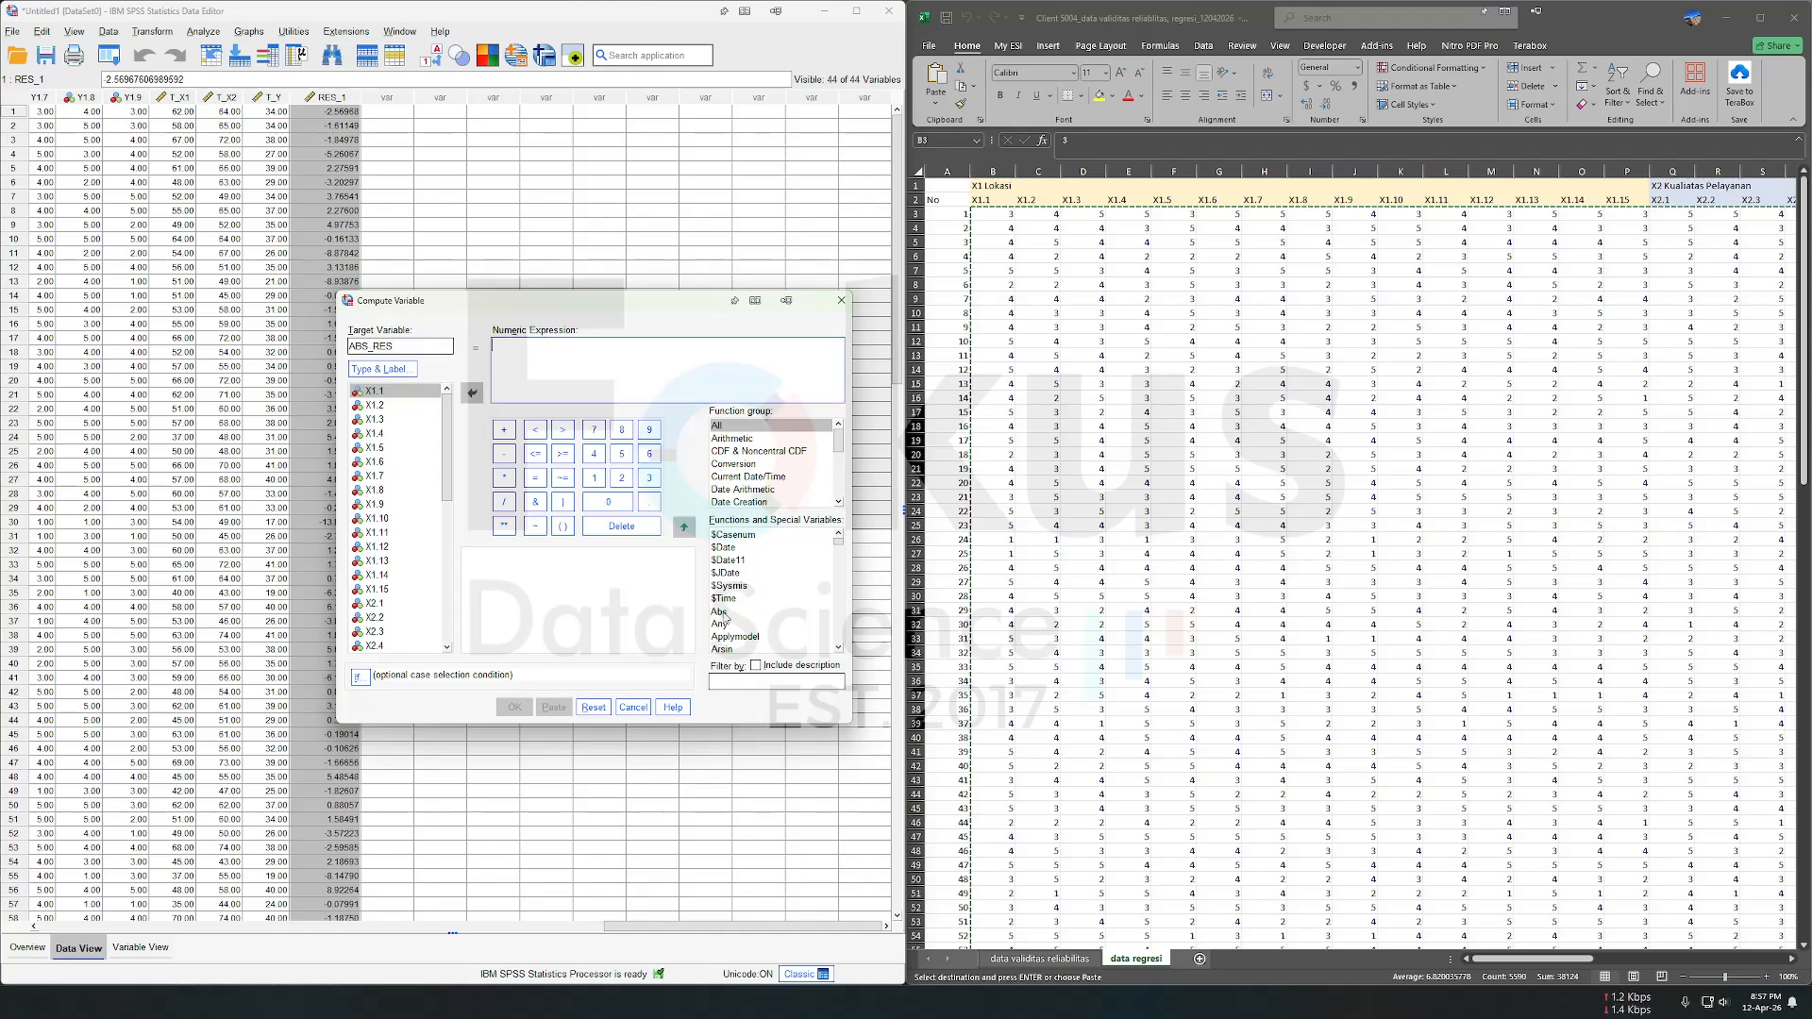
{"action": "double_click", "coordinate": [725, 613]}
{"action": "scroll", "coordinate": [413, 618], "scroll_direction": "down", "scroll_amount": 10}
{"action": "left_click", "coordinate": [382, 646]}
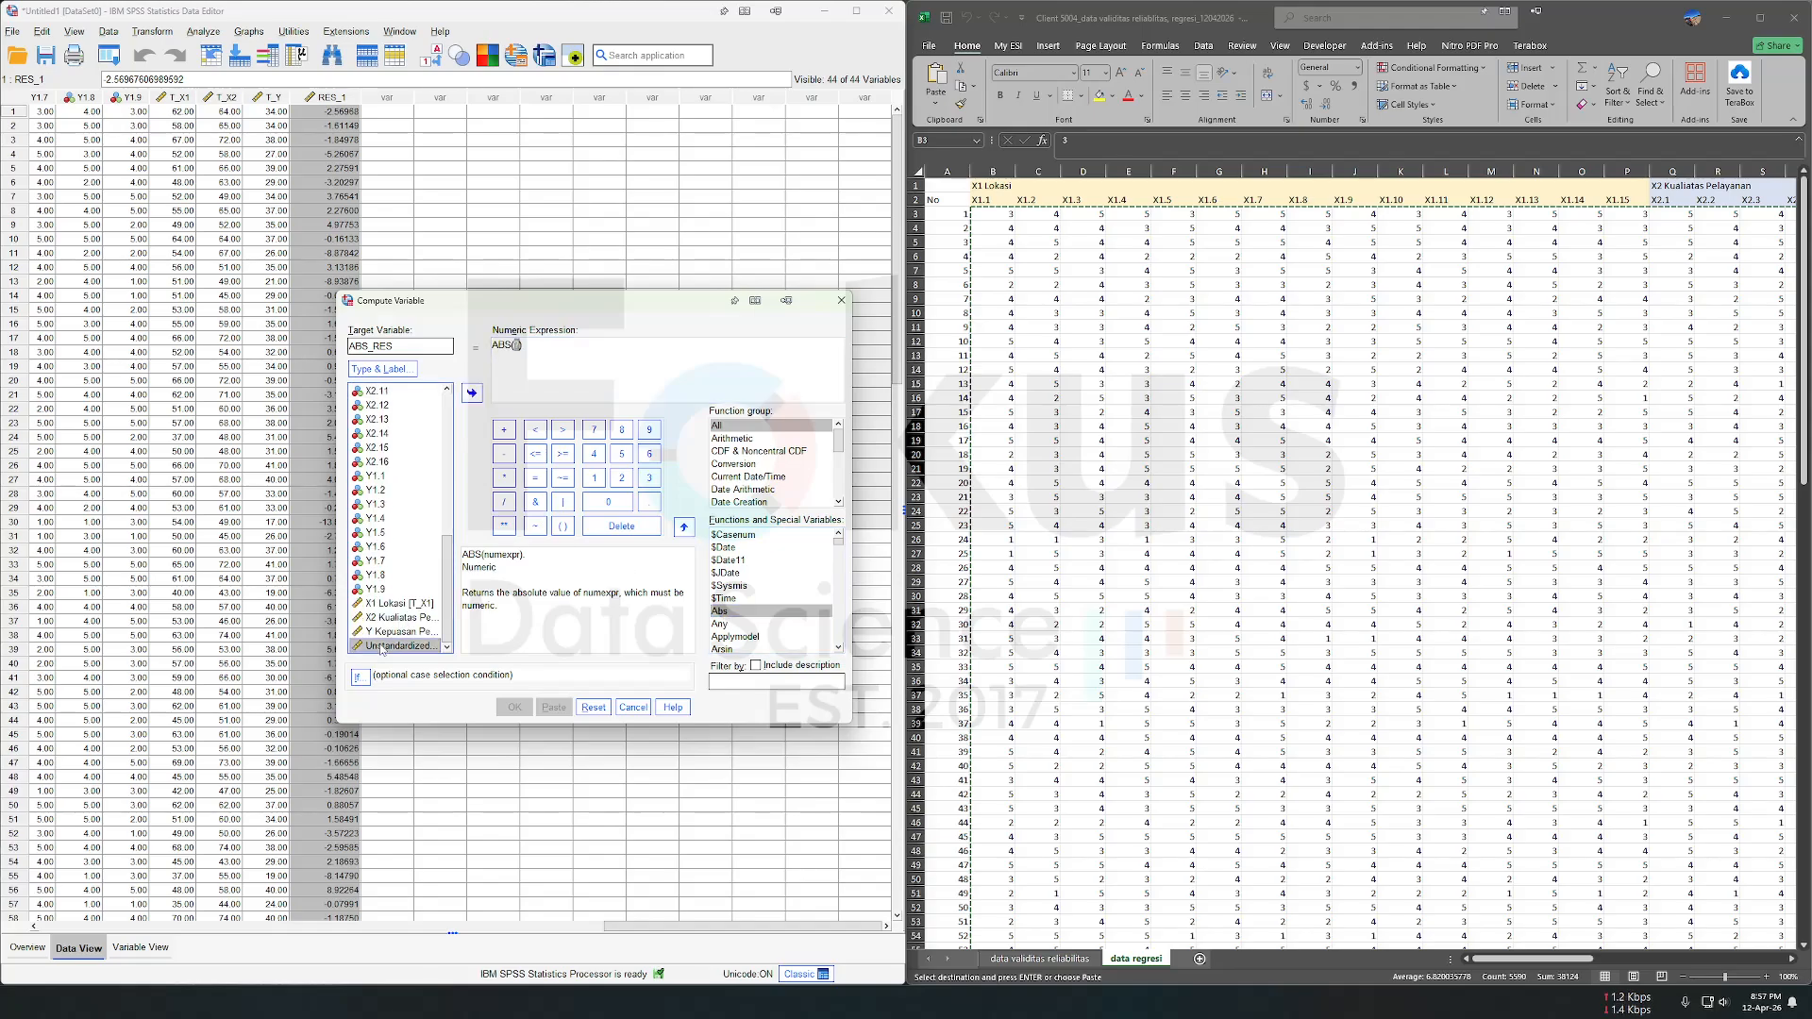
{"action": "double_click", "coordinate": [382, 646]}
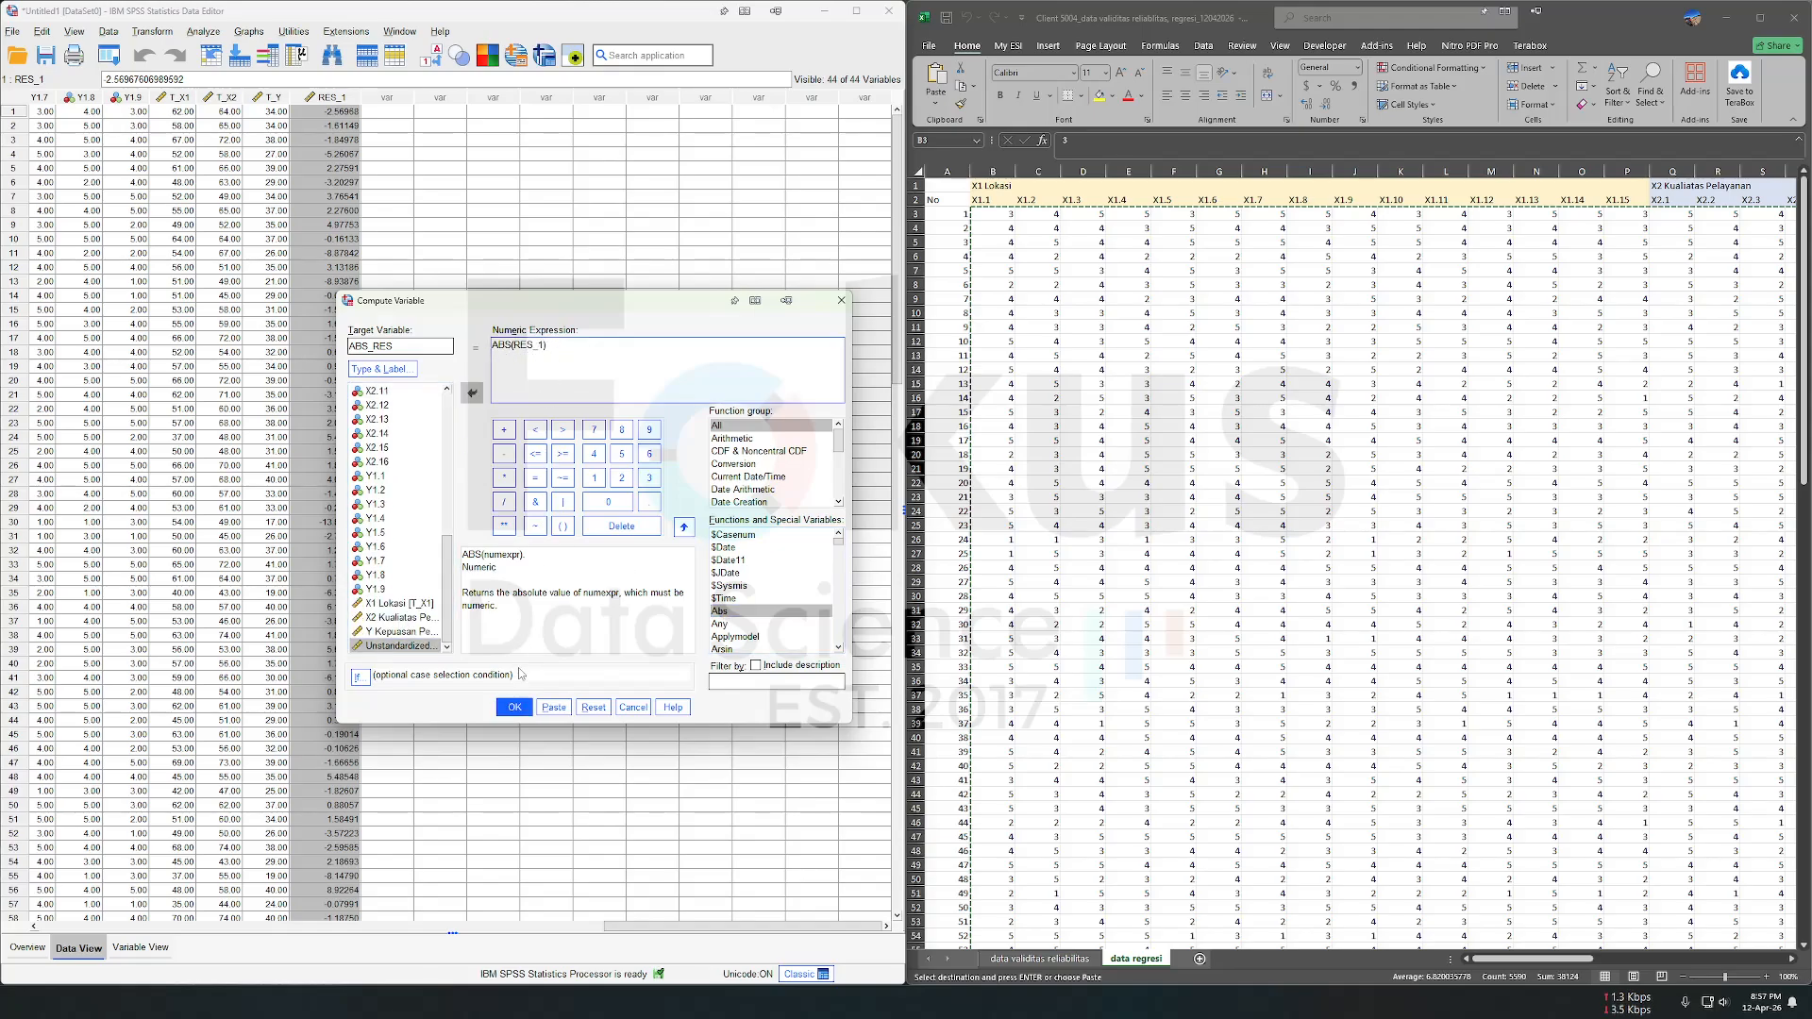
{"action": "left_click", "coordinate": [514, 707]}
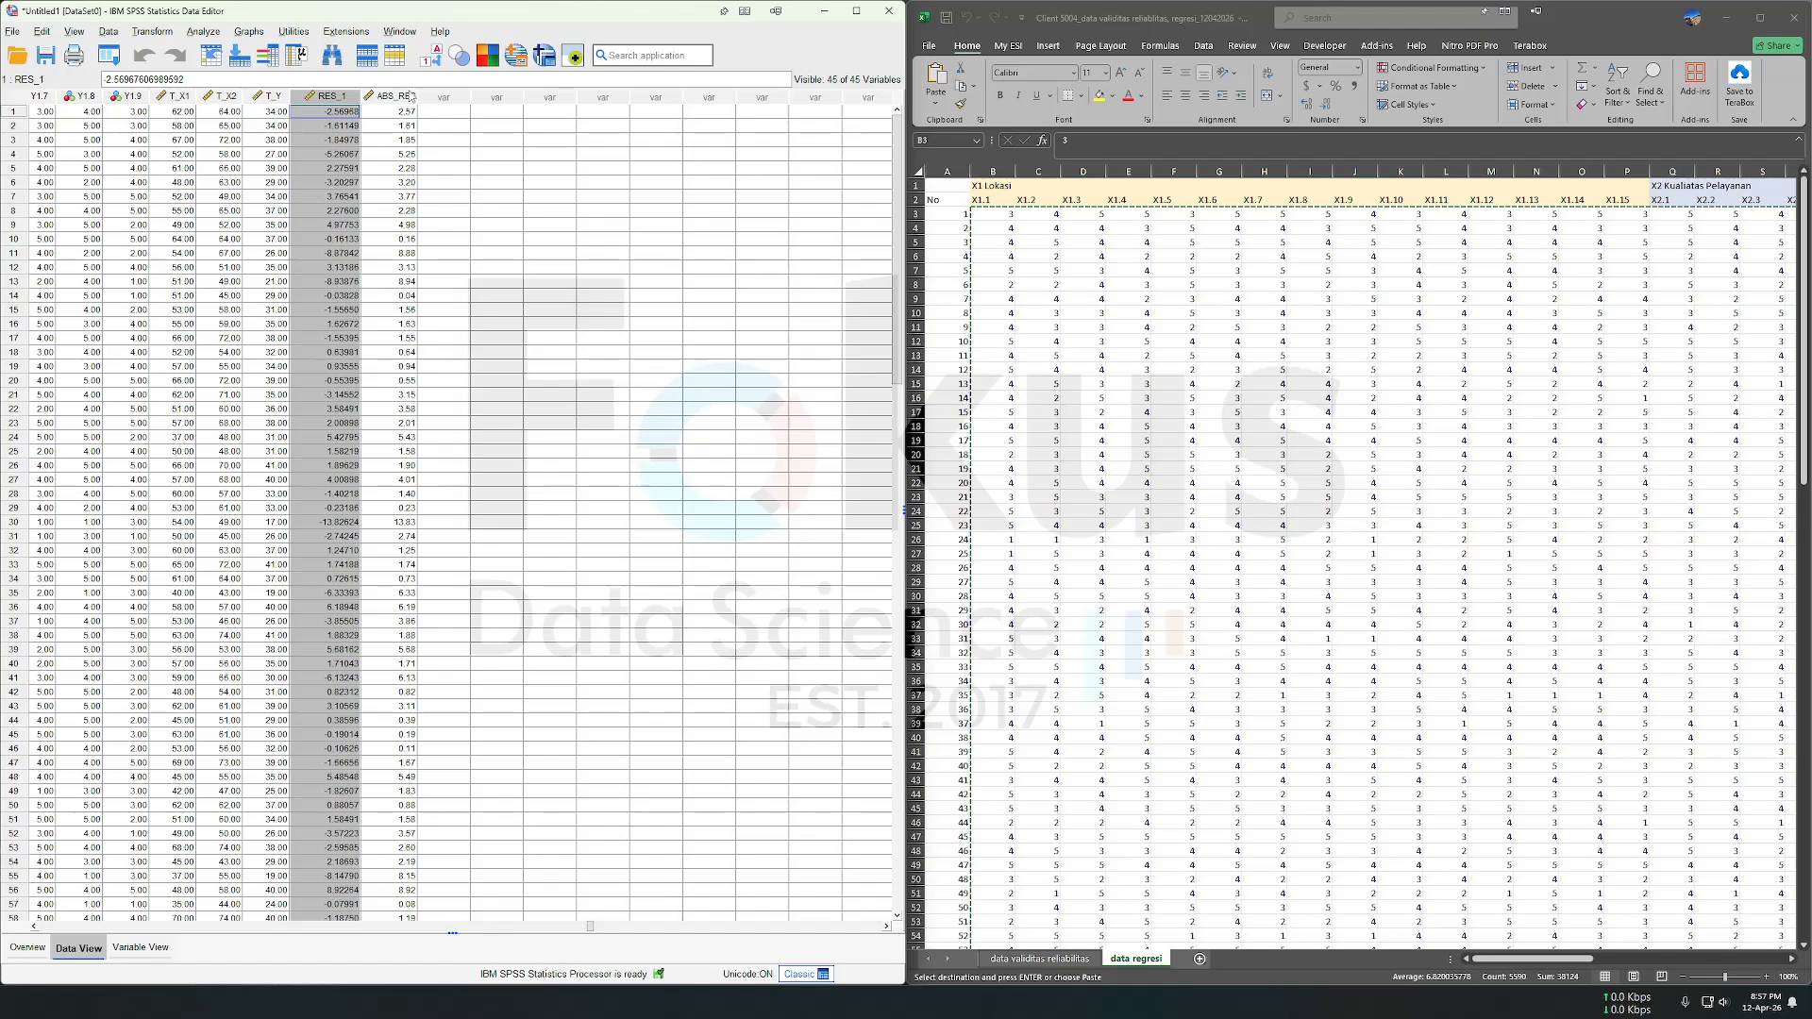
{"action": "left_click", "coordinate": [396, 96]}
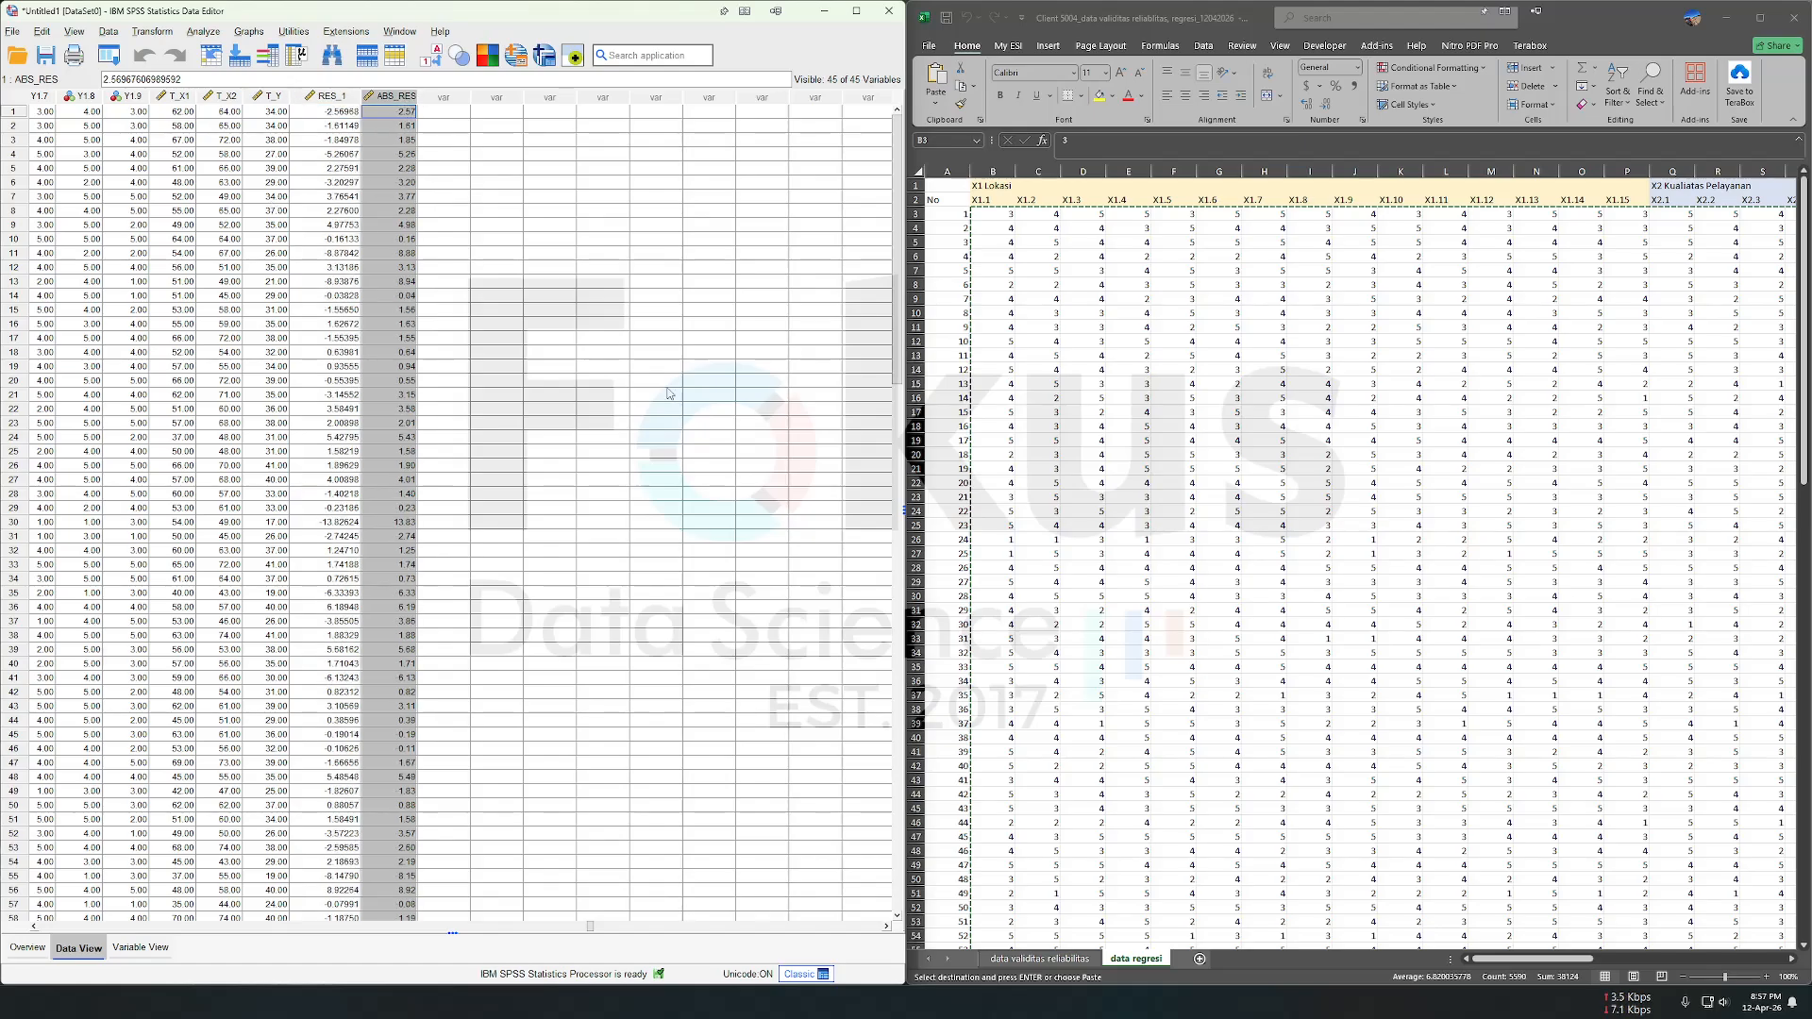
Step: Reset the Linear Regression settings and run it with ABS_RES as dependent and X1 Lokasi [T_X1] and X2 Kualiatas Pelayanan [T_X2] as independents
{"action": "left_click", "coordinate": [201, 34]}
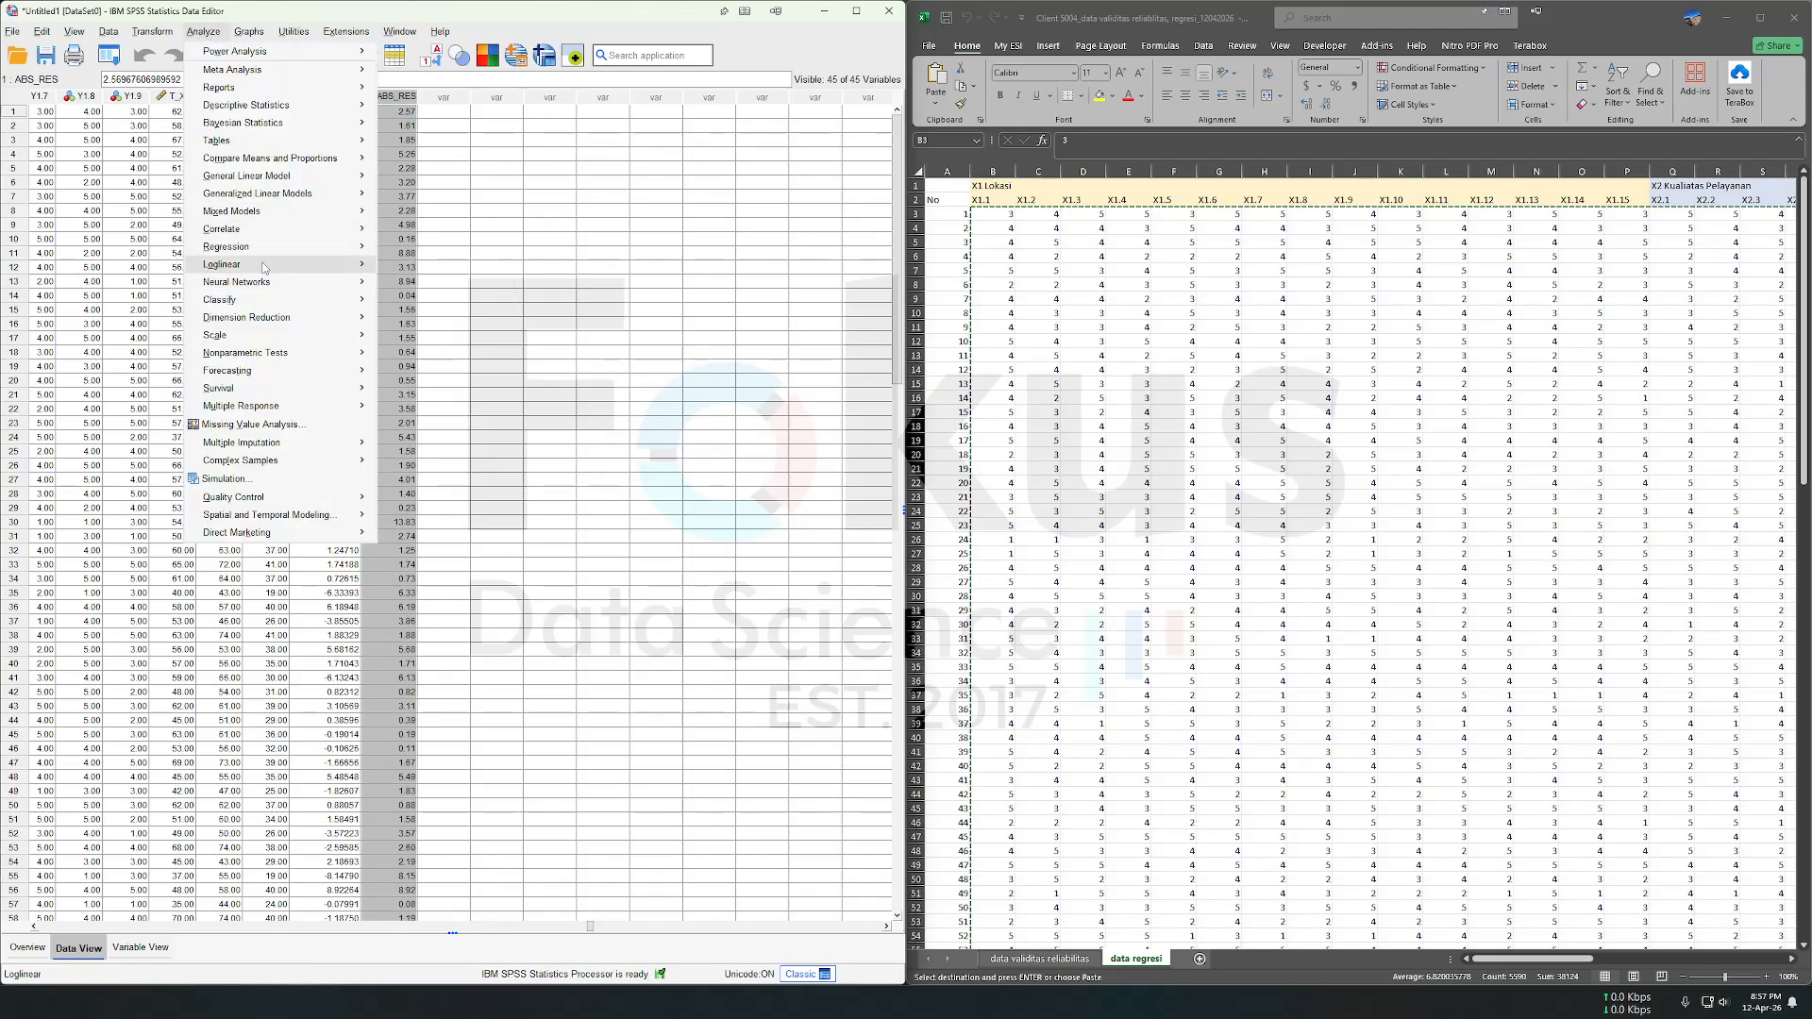
{"action": "mouse_move", "coordinate": [268, 248]}
{"action": "left_click", "coordinate": [407, 268]}
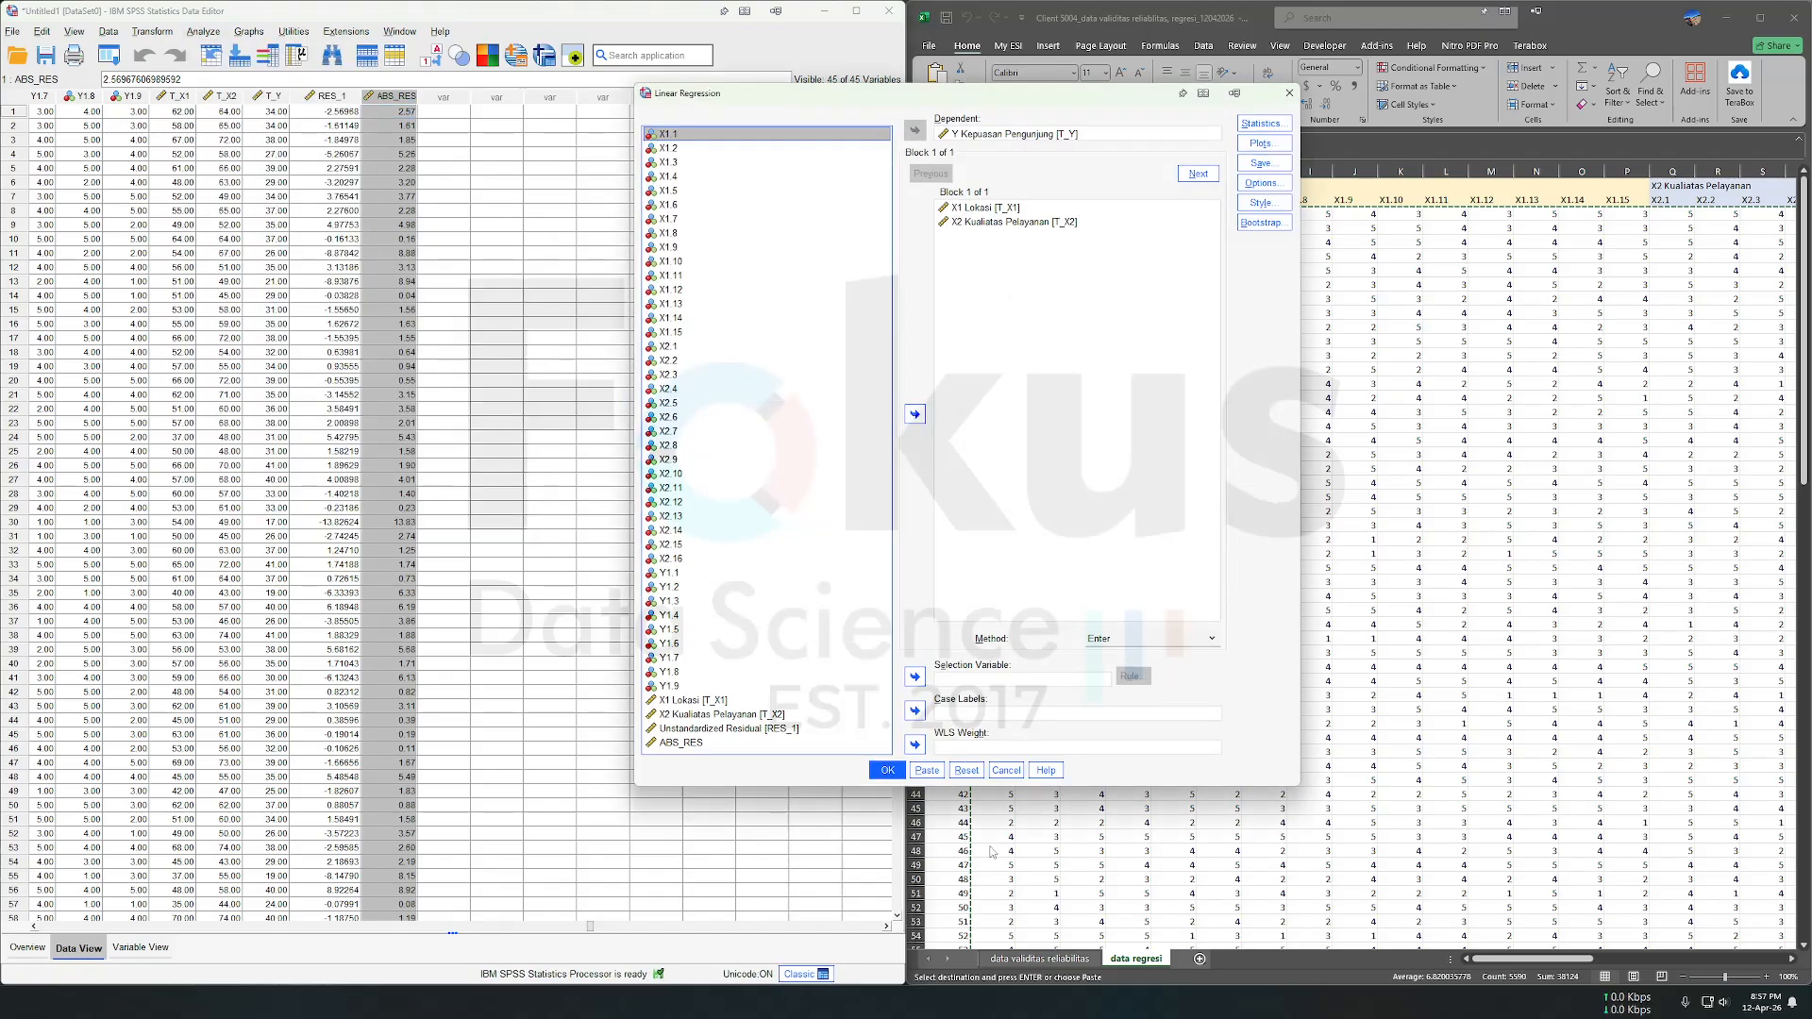
{"action": "left_click", "coordinate": [975, 774]}
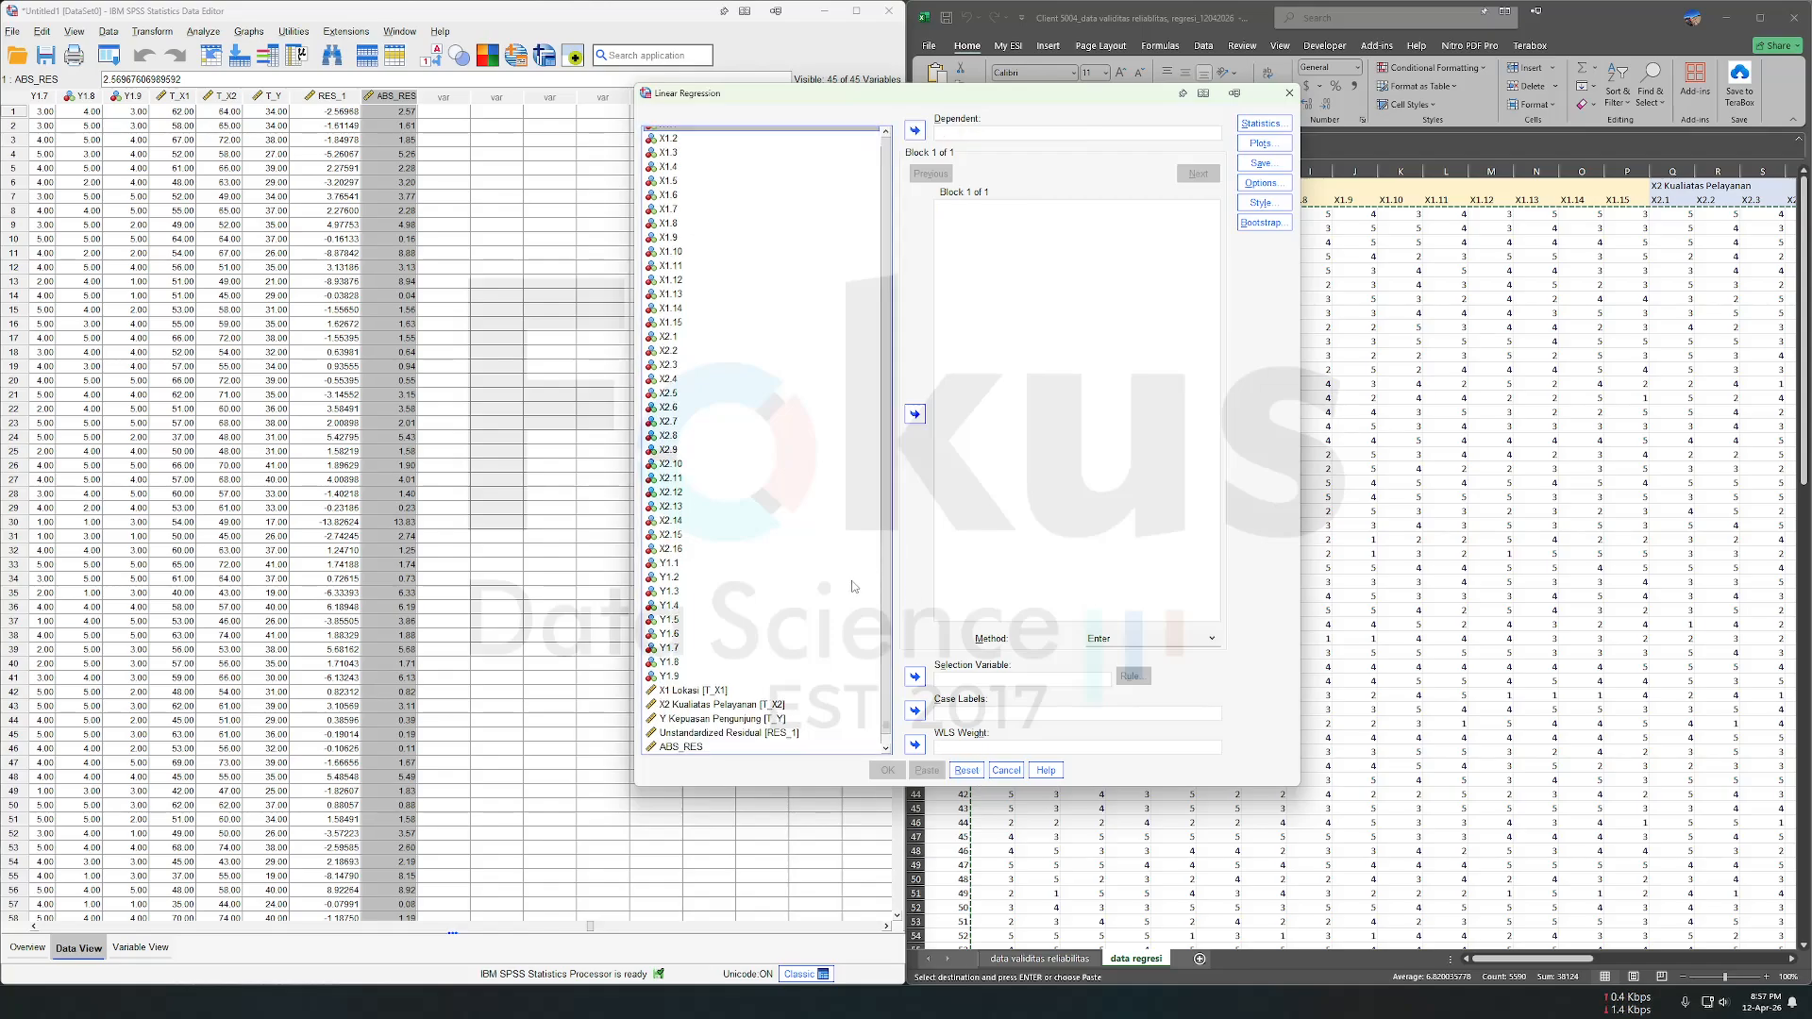
{"action": "left_click", "coordinate": [784, 698]}
{"action": "left_click", "coordinate": [784, 708], "text": "shift"}
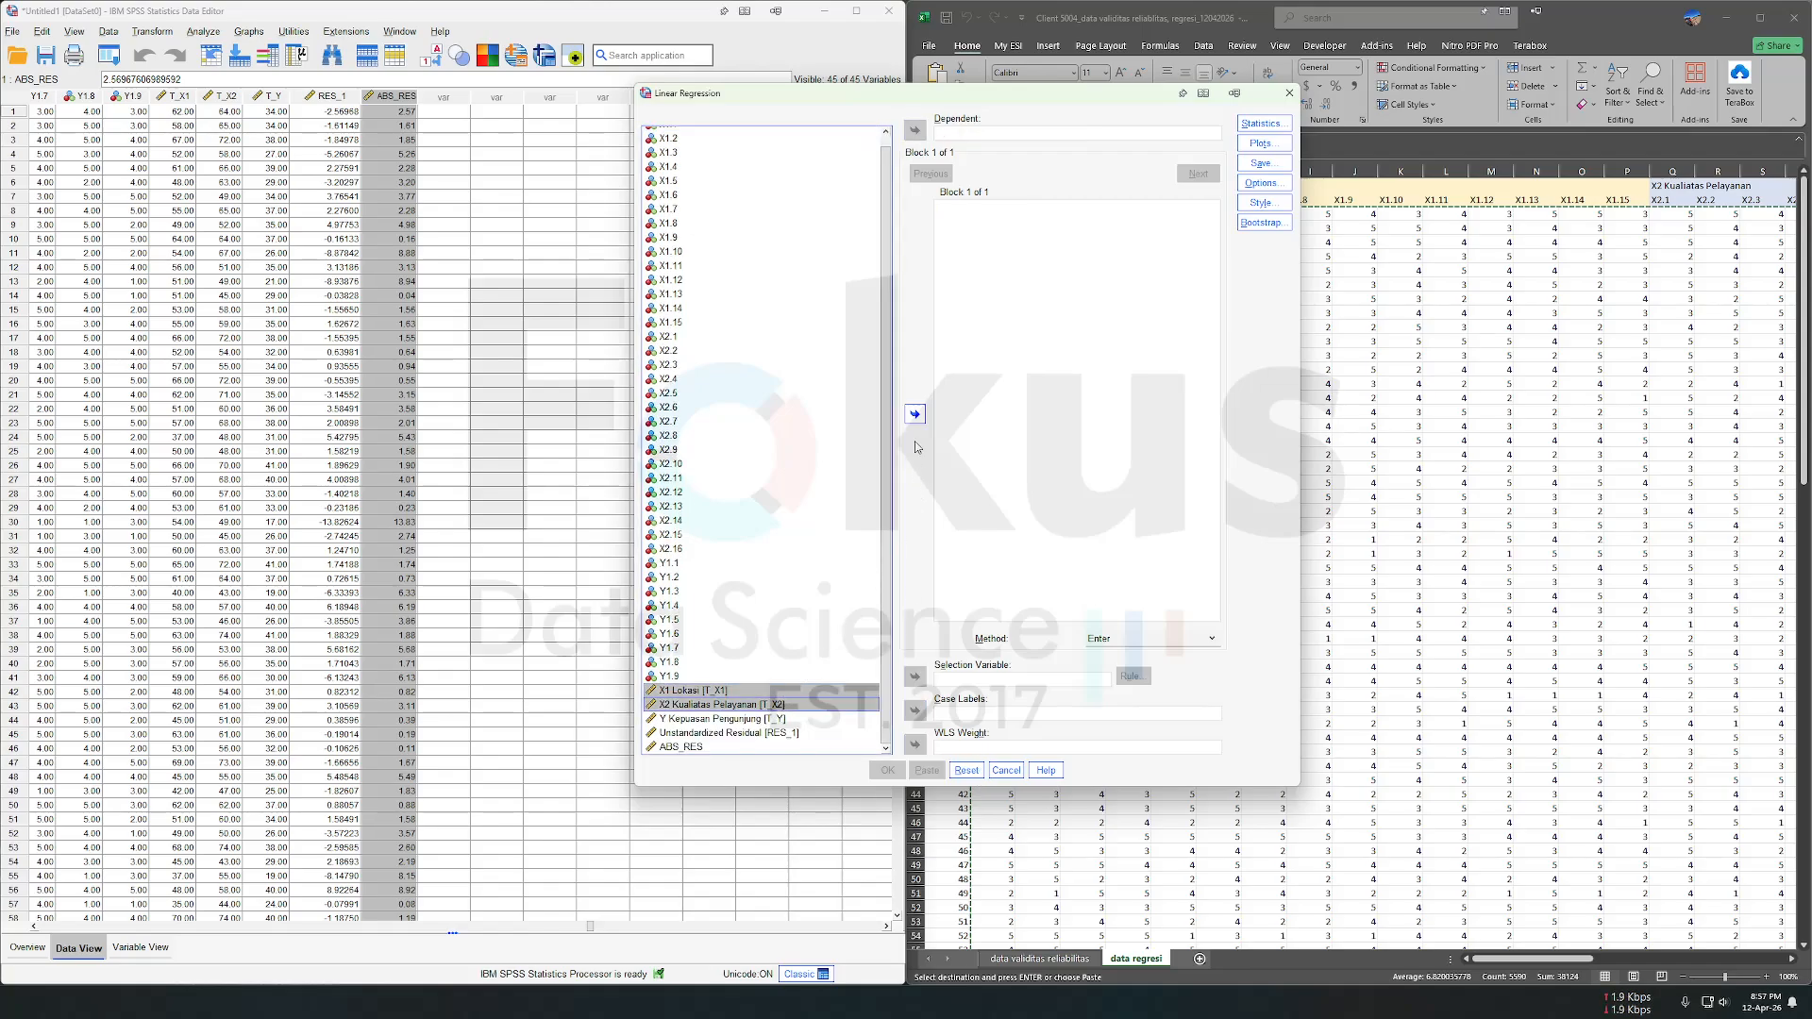
{"action": "left_click", "coordinate": [914, 413]}
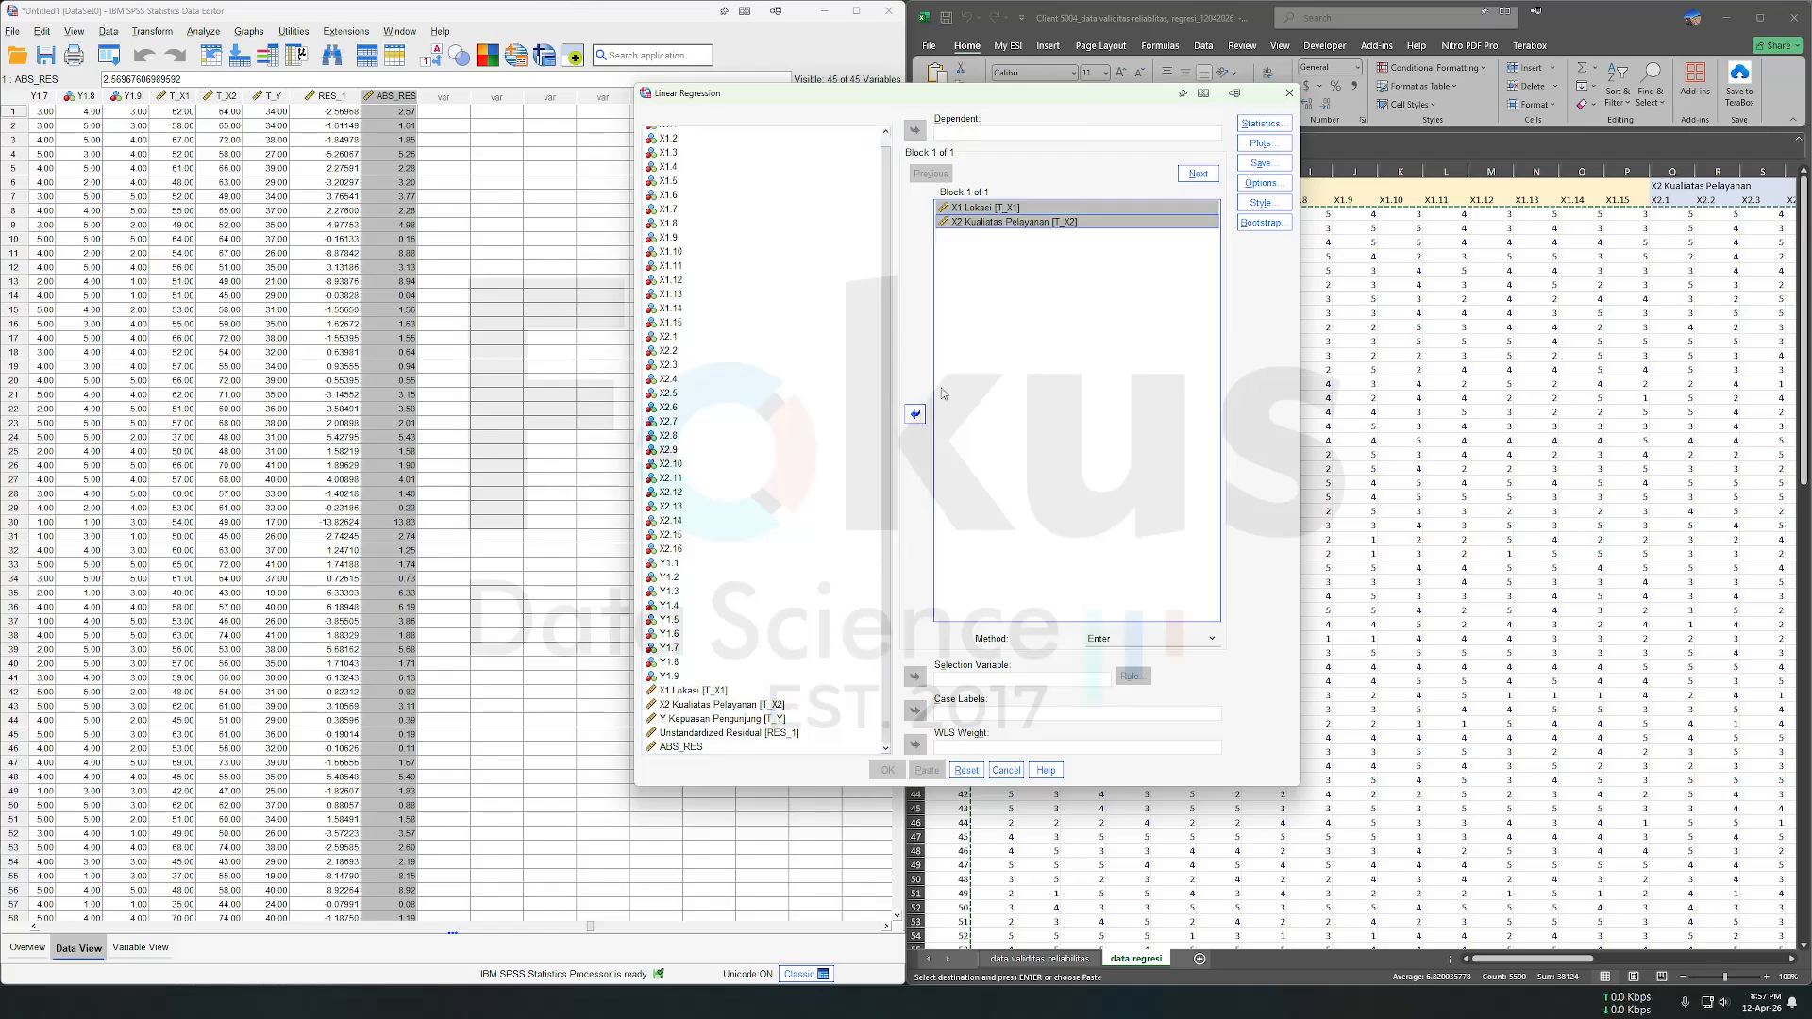
{"action": "left_click", "coordinate": [689, 746]}
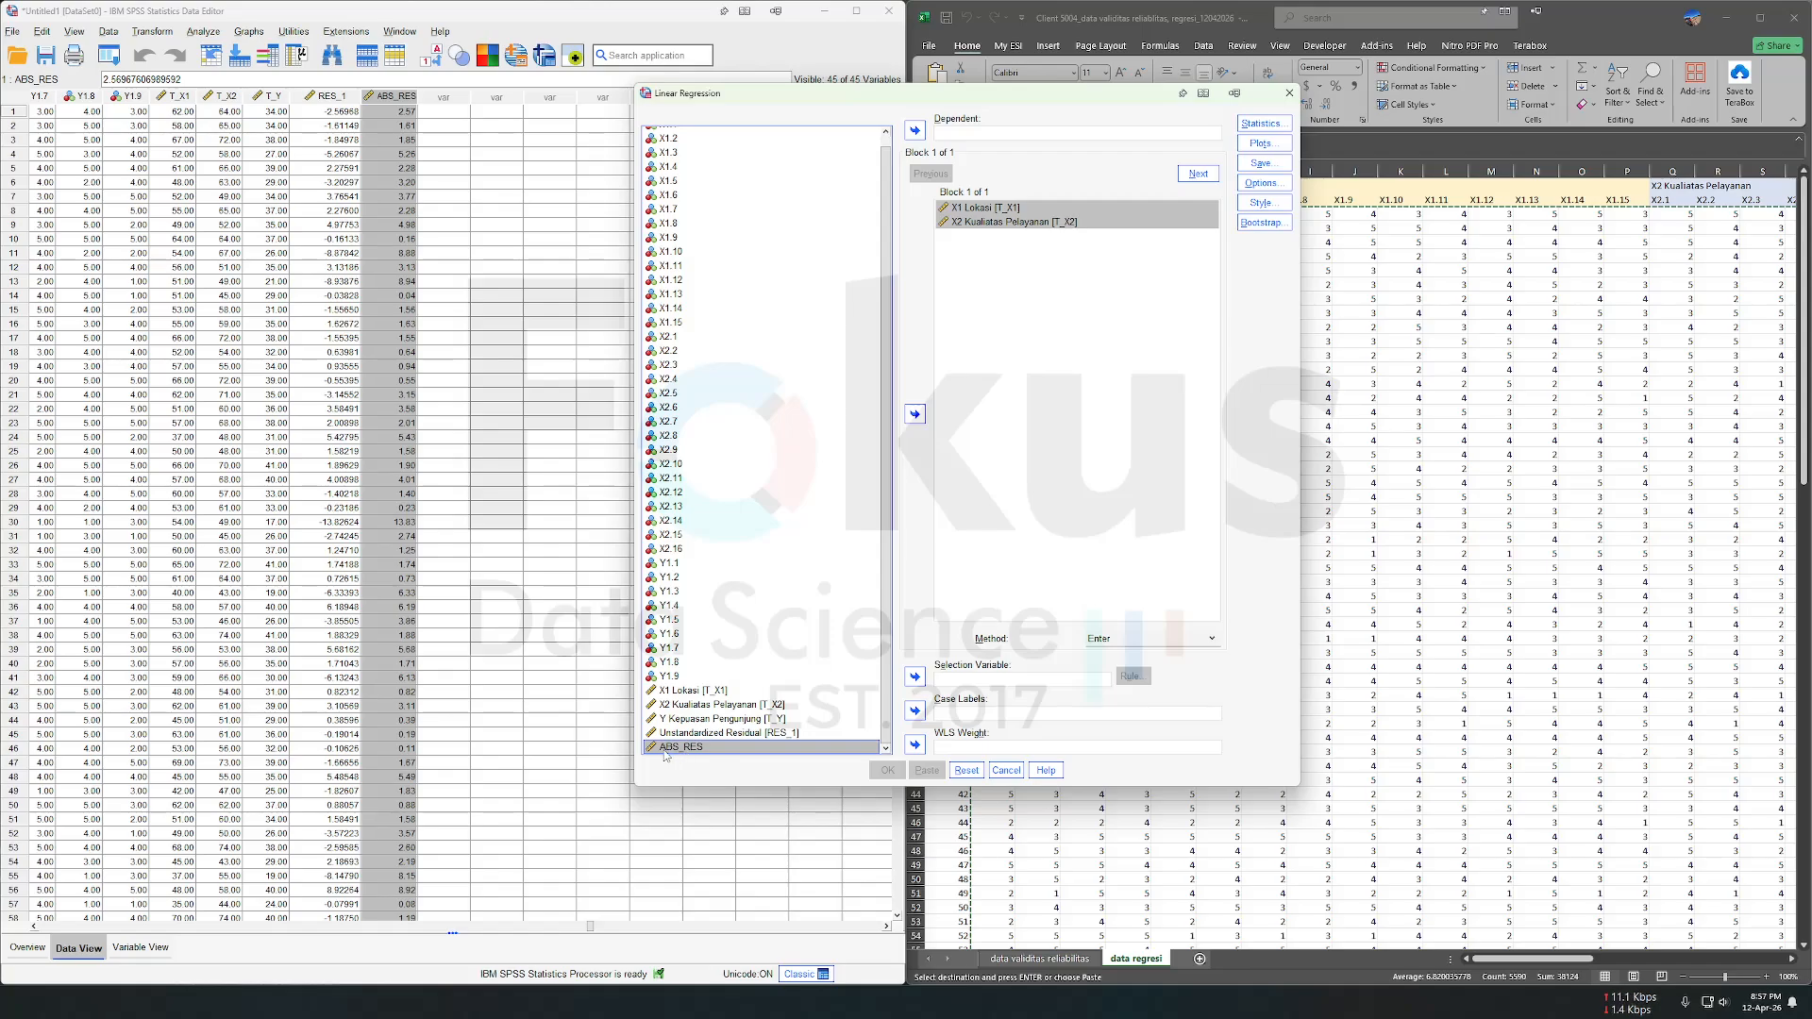
{"action": "left_click", "coordinate": [914, 130]}
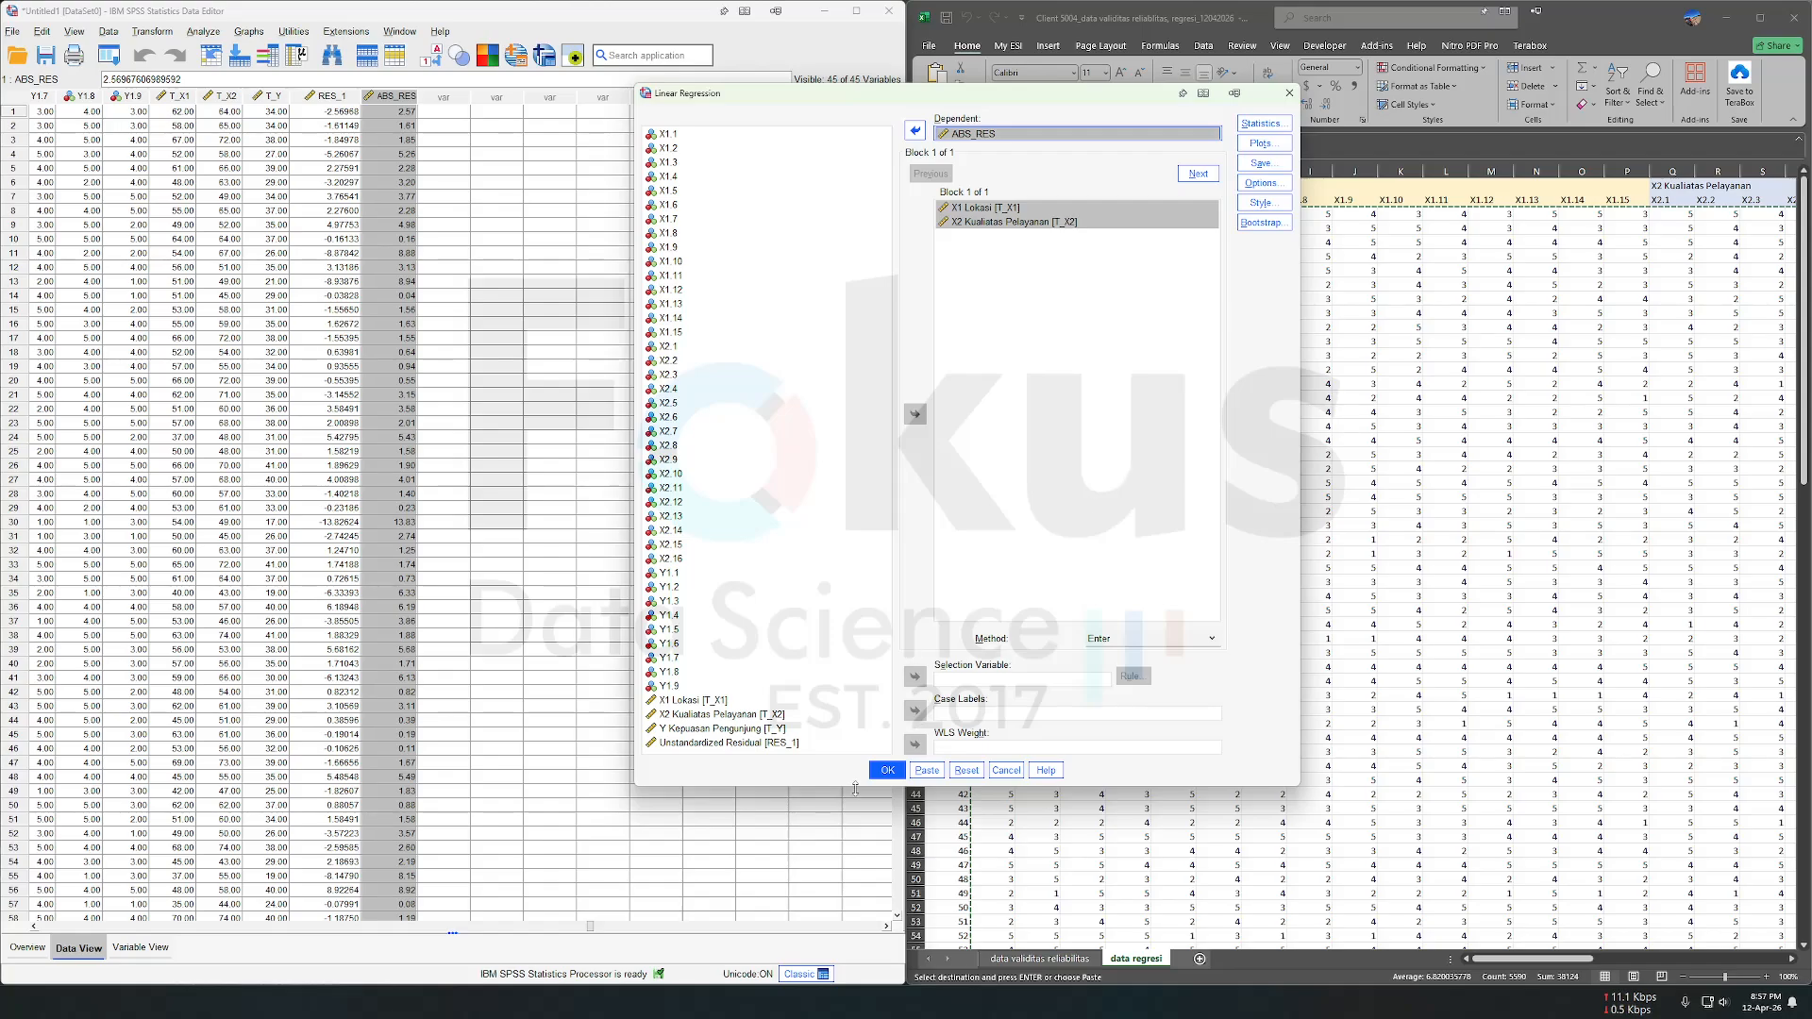
{"action": "left_click", "coordinate": [886, 770]}
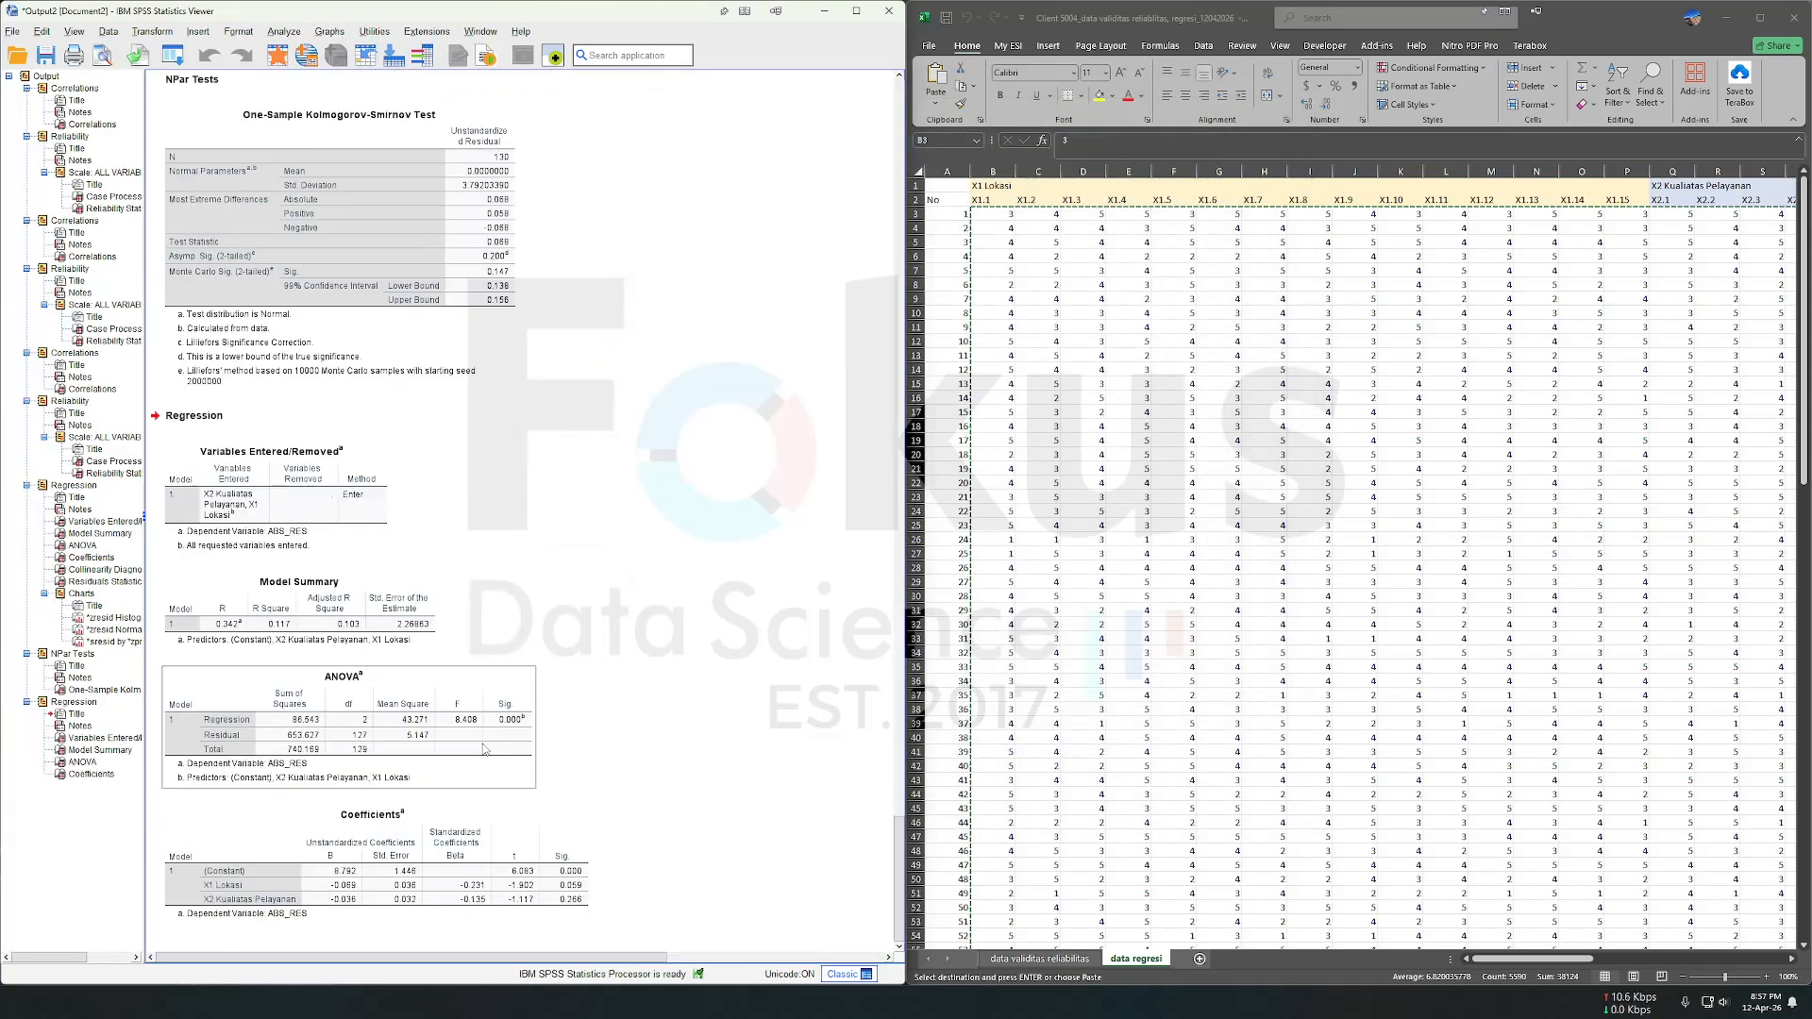
Step: Retitle the Coefficients table of the ABS_RES regression as "heteroskedastisitas"
{"action": "double_click", "coordinate": [368, 843]}
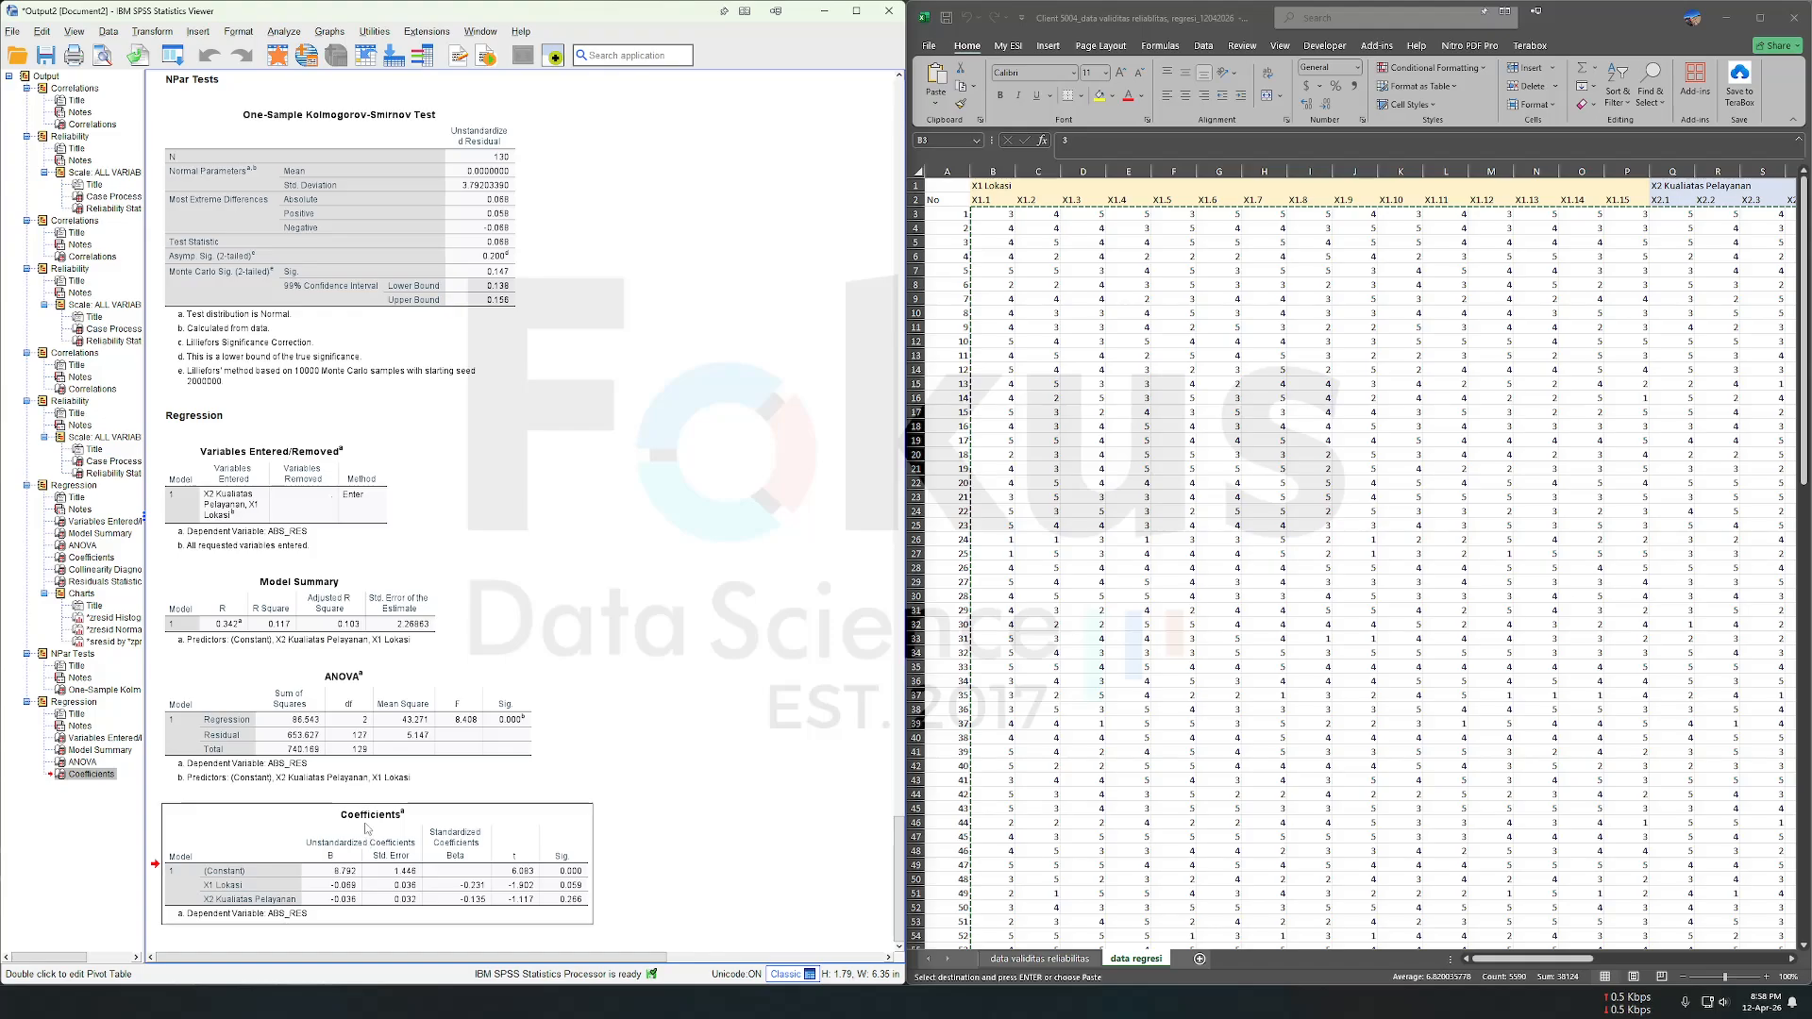
{"action": "double_click", "coordinate": [461, 406]}
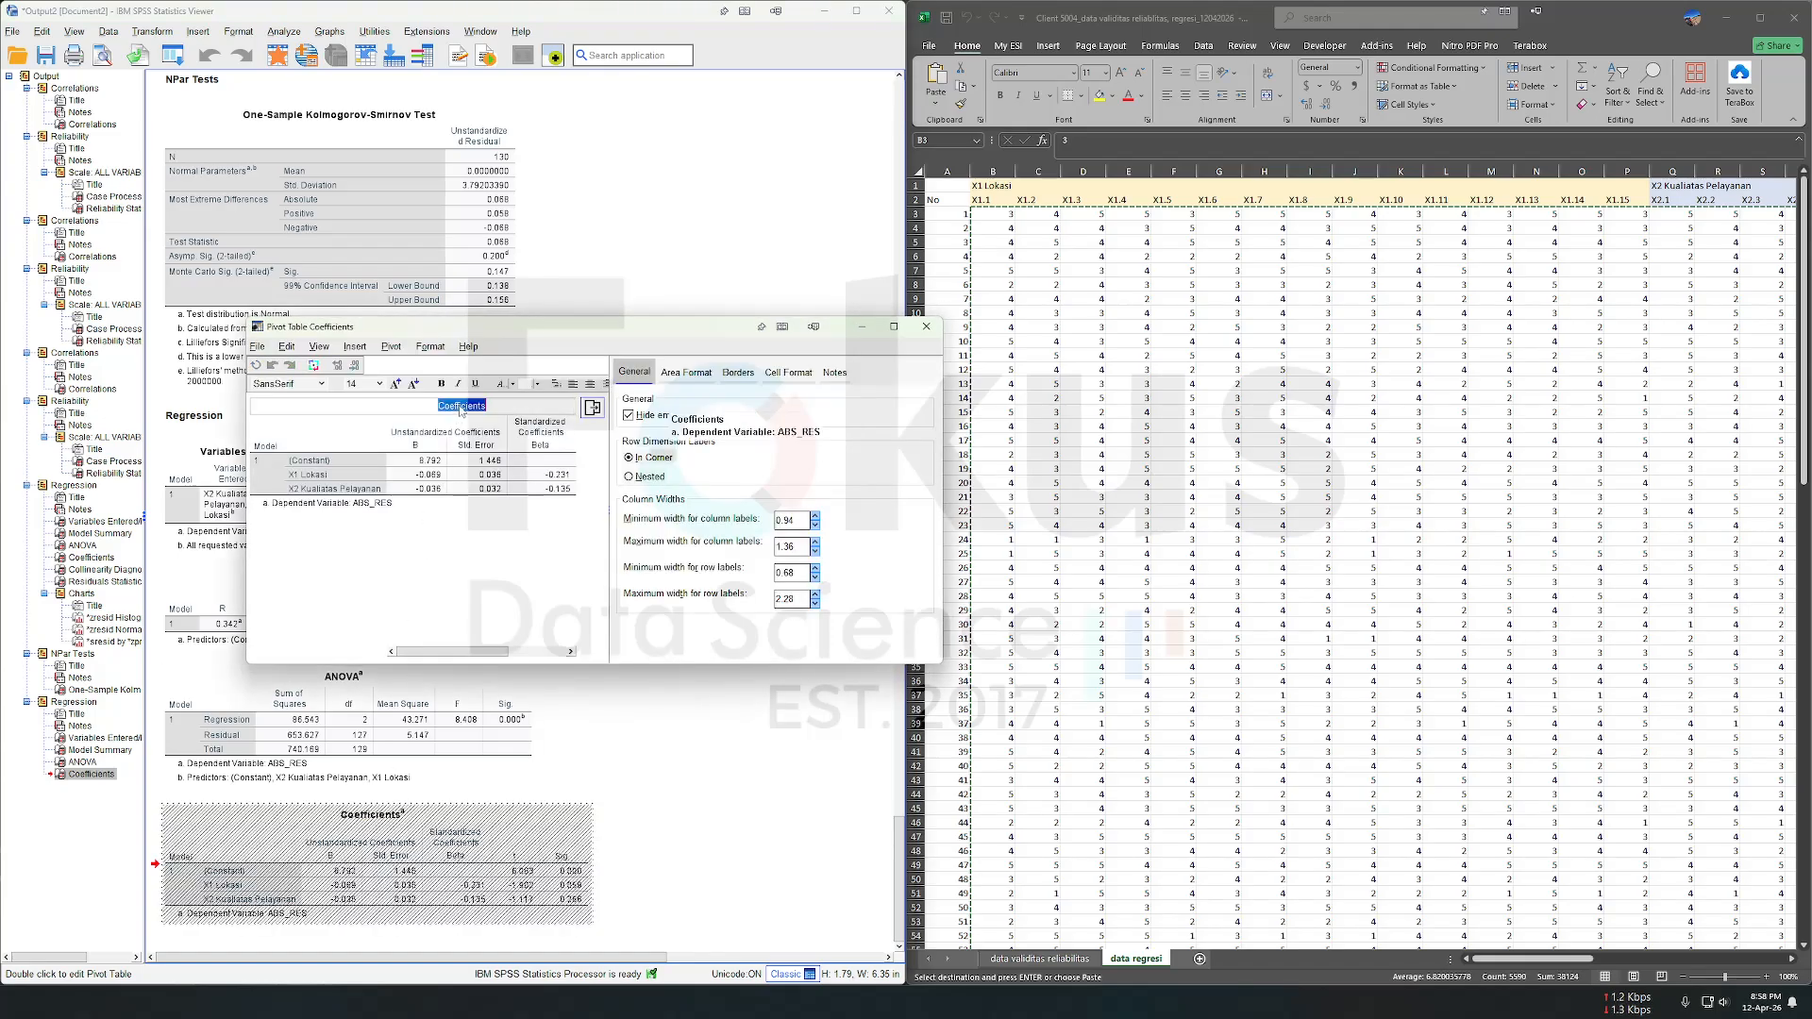
{"action": "key", "text": "BackSpace"}
{"action": "type", "text": "heter"}
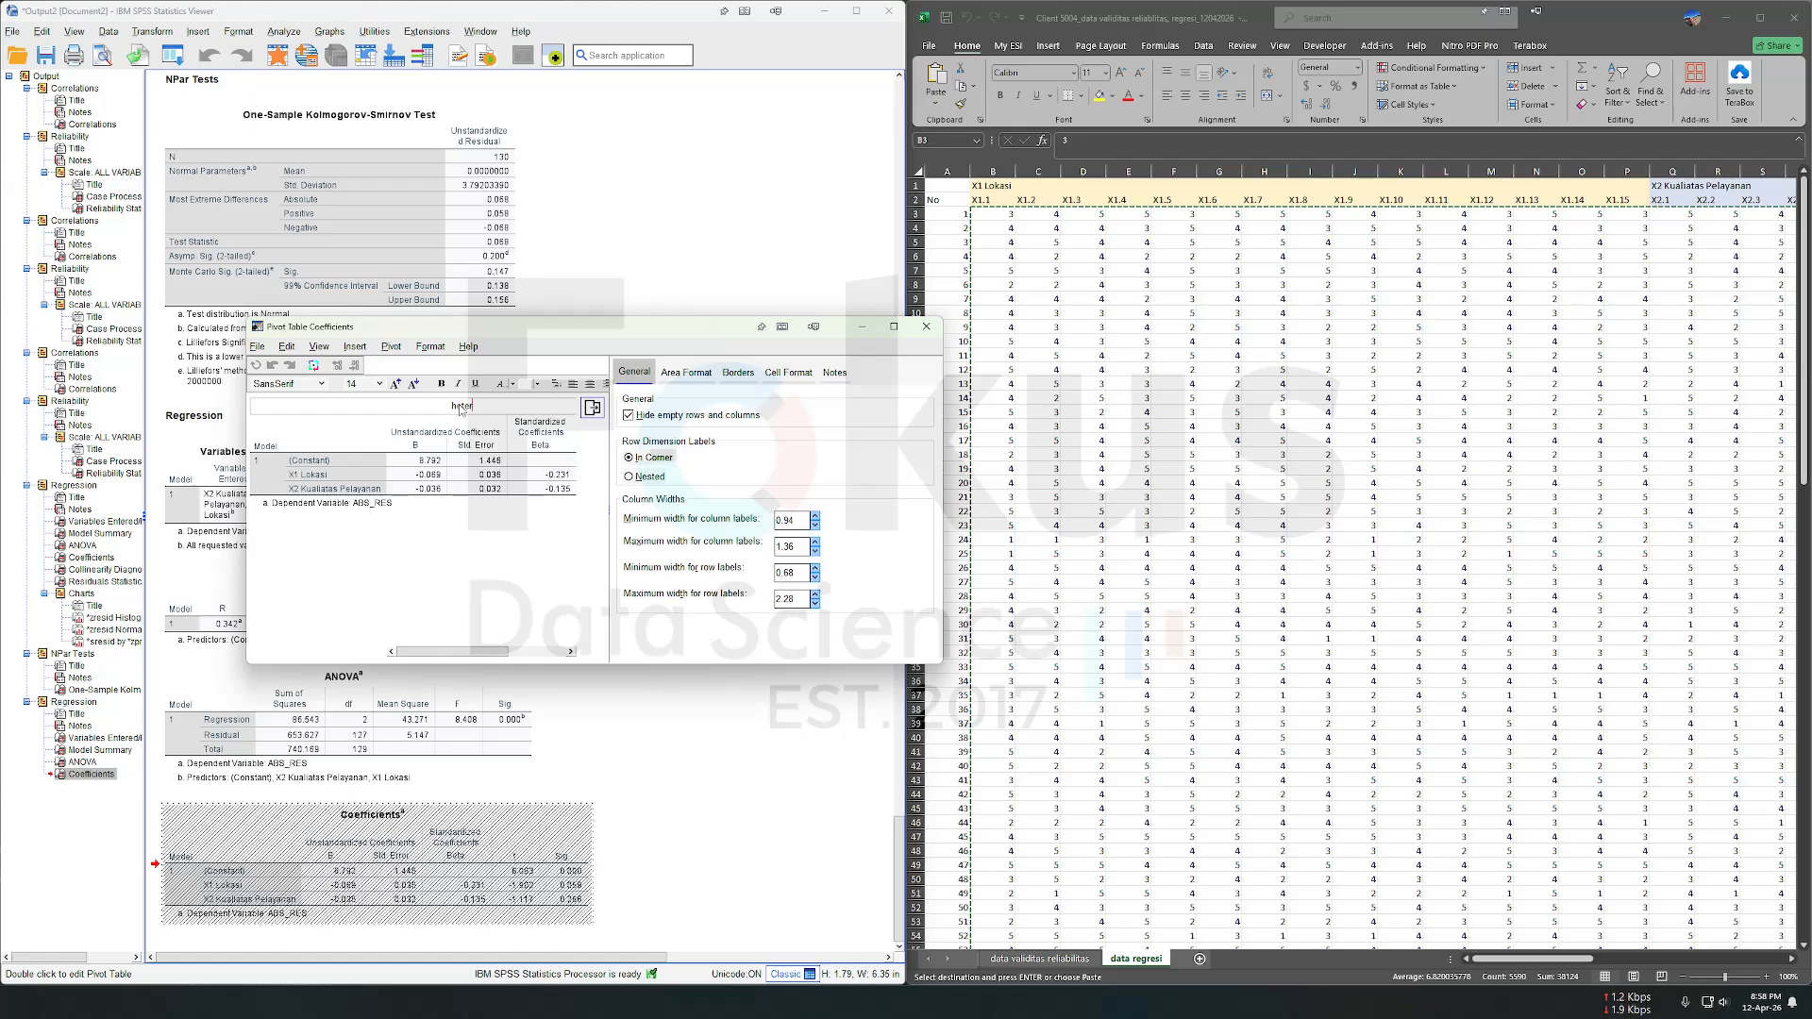
{"action": "type", "text": "oskedastisitas"}
{"action": "key", "text": "Return"}
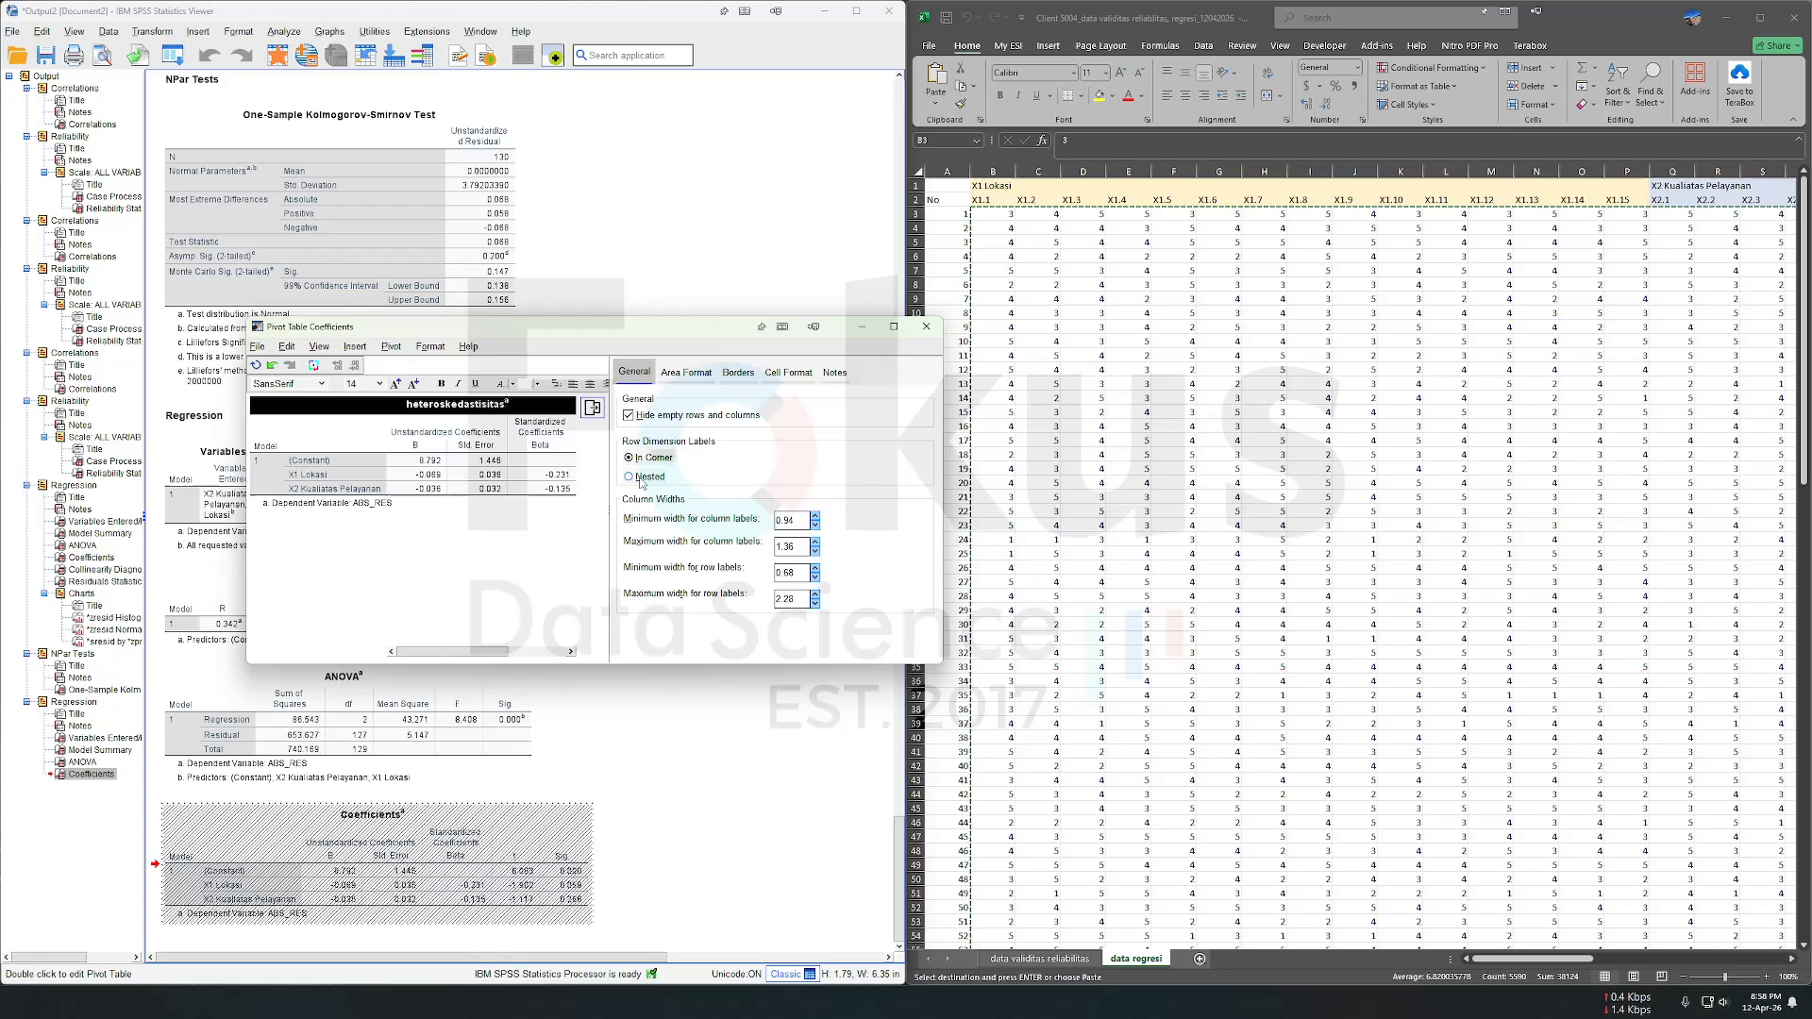
{"action": "left_click", "coordinate": [926, 327]}
Step: Review the tables and residual charts of the Y Kepuasan Pengunjung regression in the output
{"action": "scroll", "coordinate": [627, 728], "scroll_direction": "up", "scroll_amount": 20}
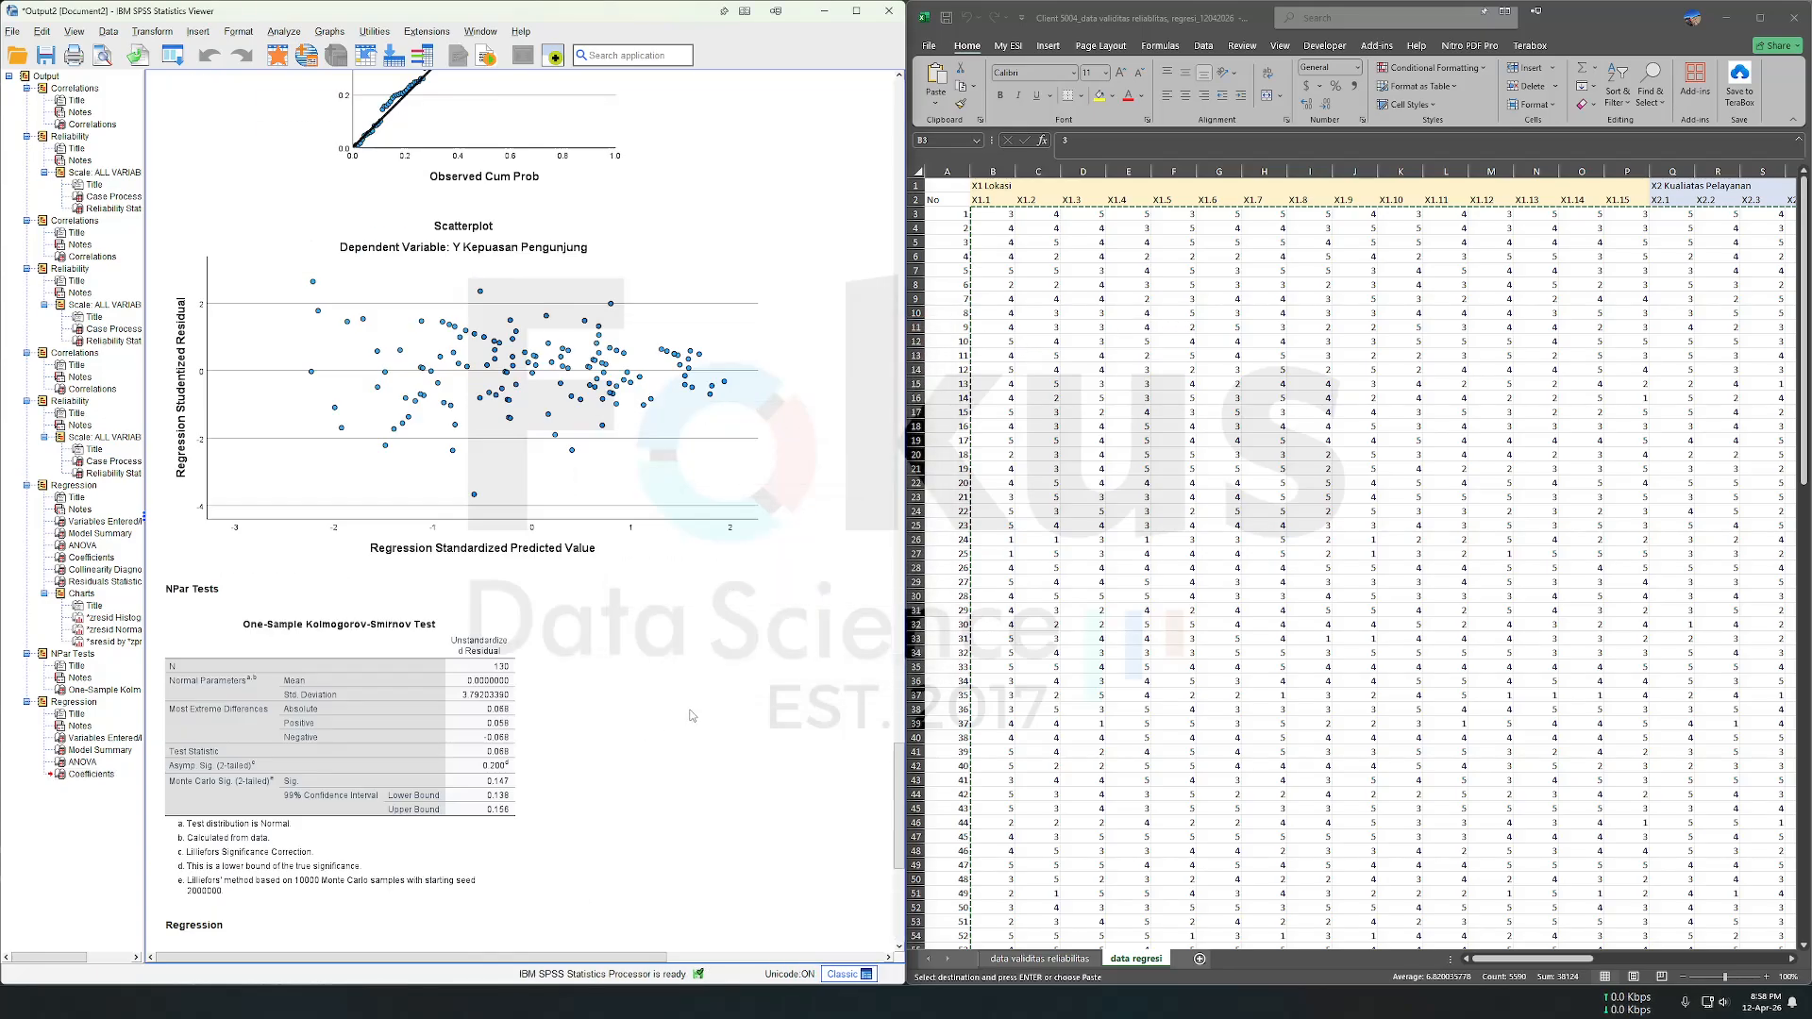
{"action": "scroll", "coordinate": [692, 717], "scroll_direction": "up", "scroll_amount": 10}
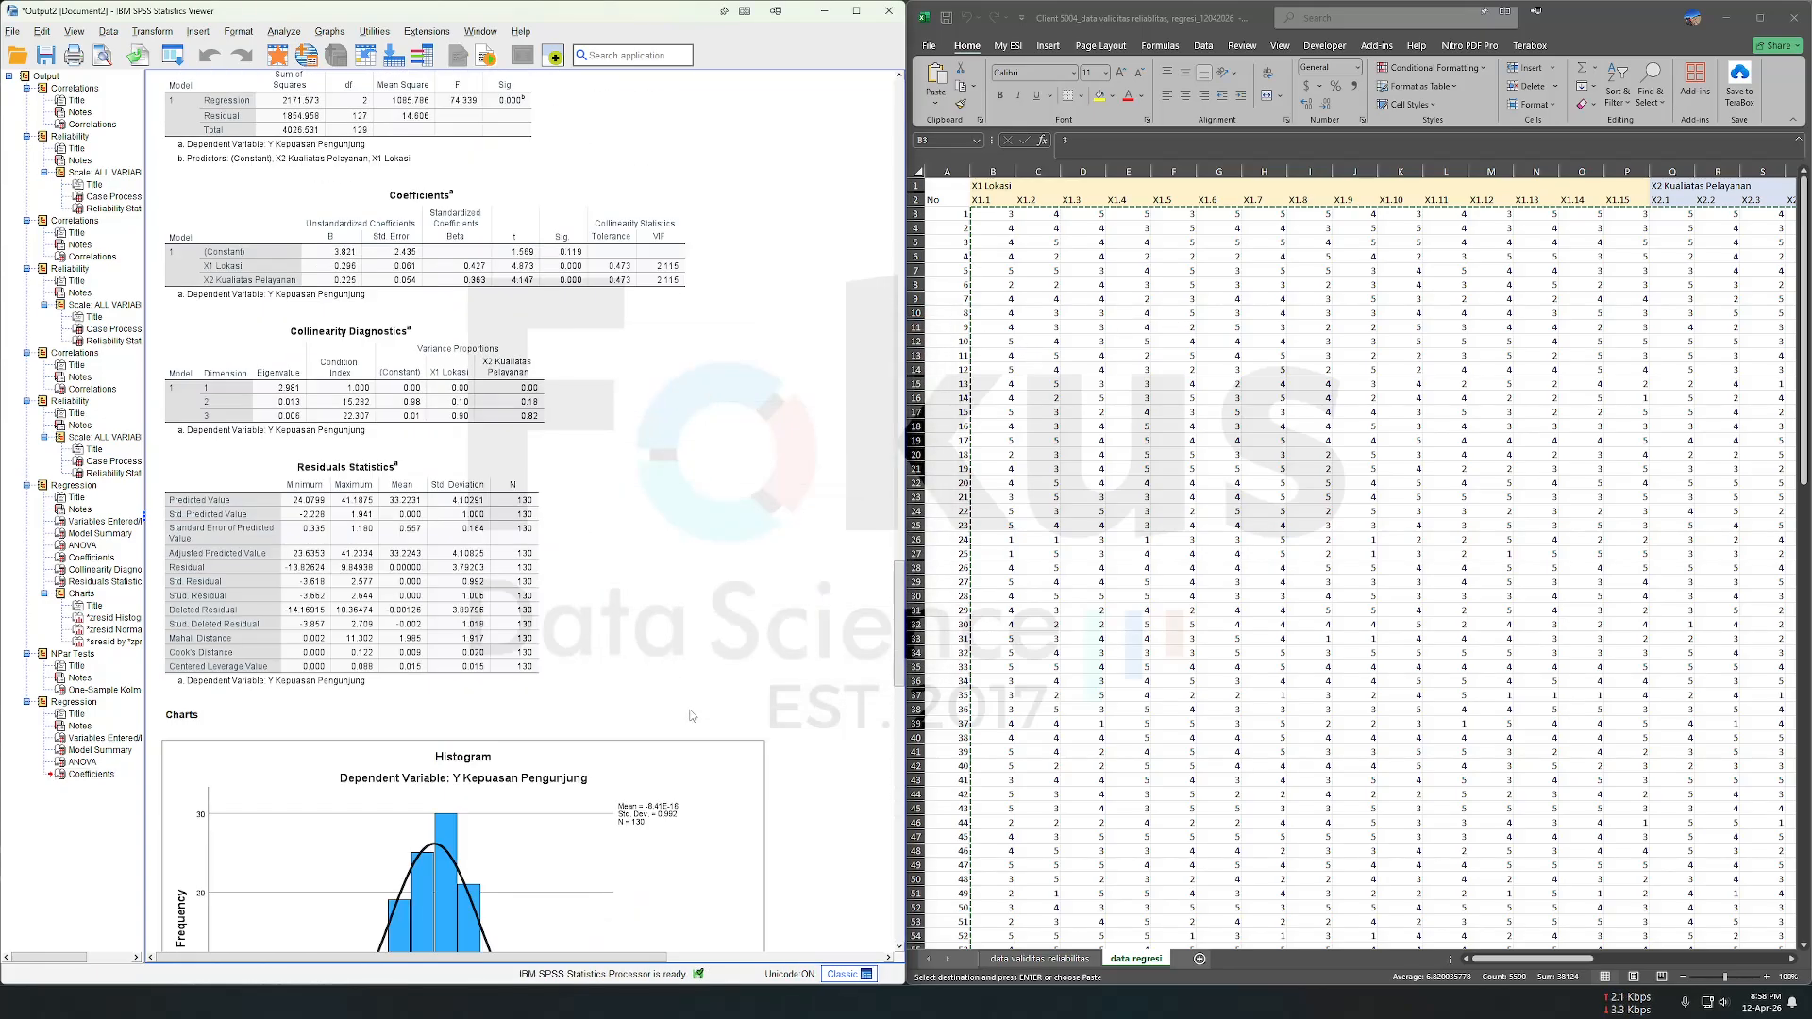
{"action": "scroll", "coordinate": [693, 722], "scroll_direction": "down", "scroll_amount": 14}
{"action": "scroll", "coordinate": [689, 717], "scroll_direction": "down", "scroll_amount": 15}
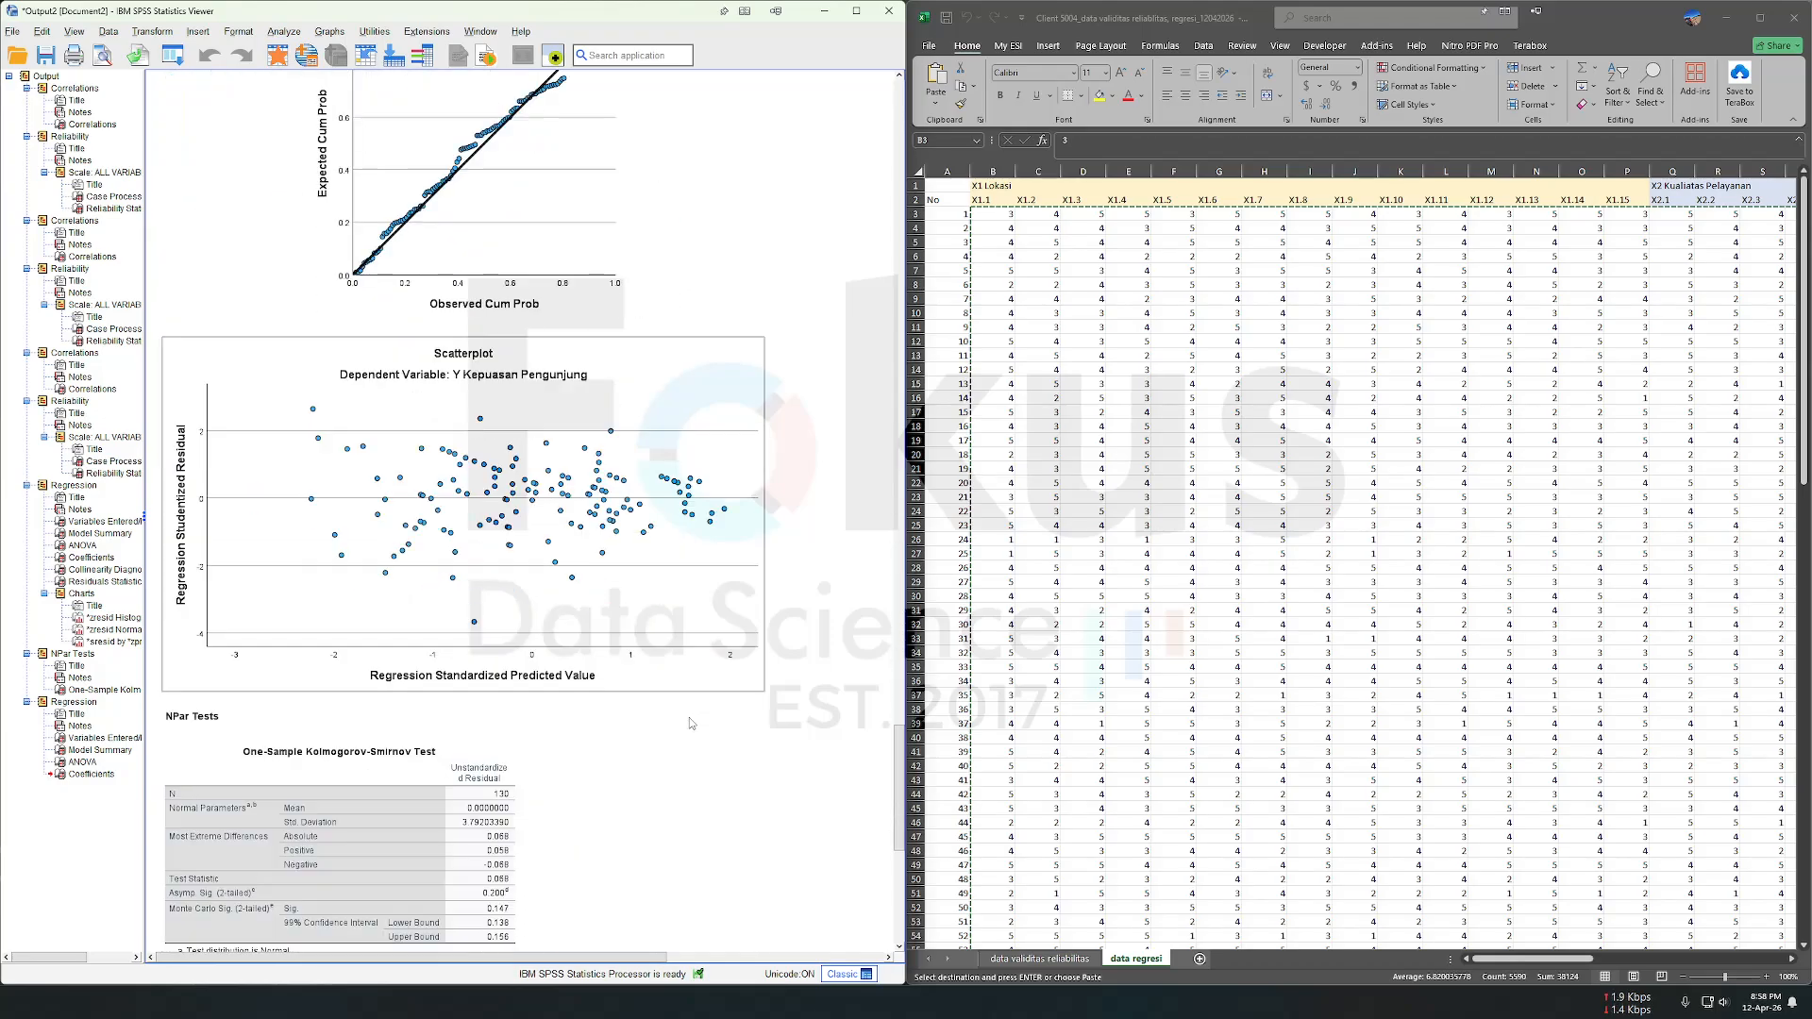
{"action": "left_click", "coordinate": [218, 546]}
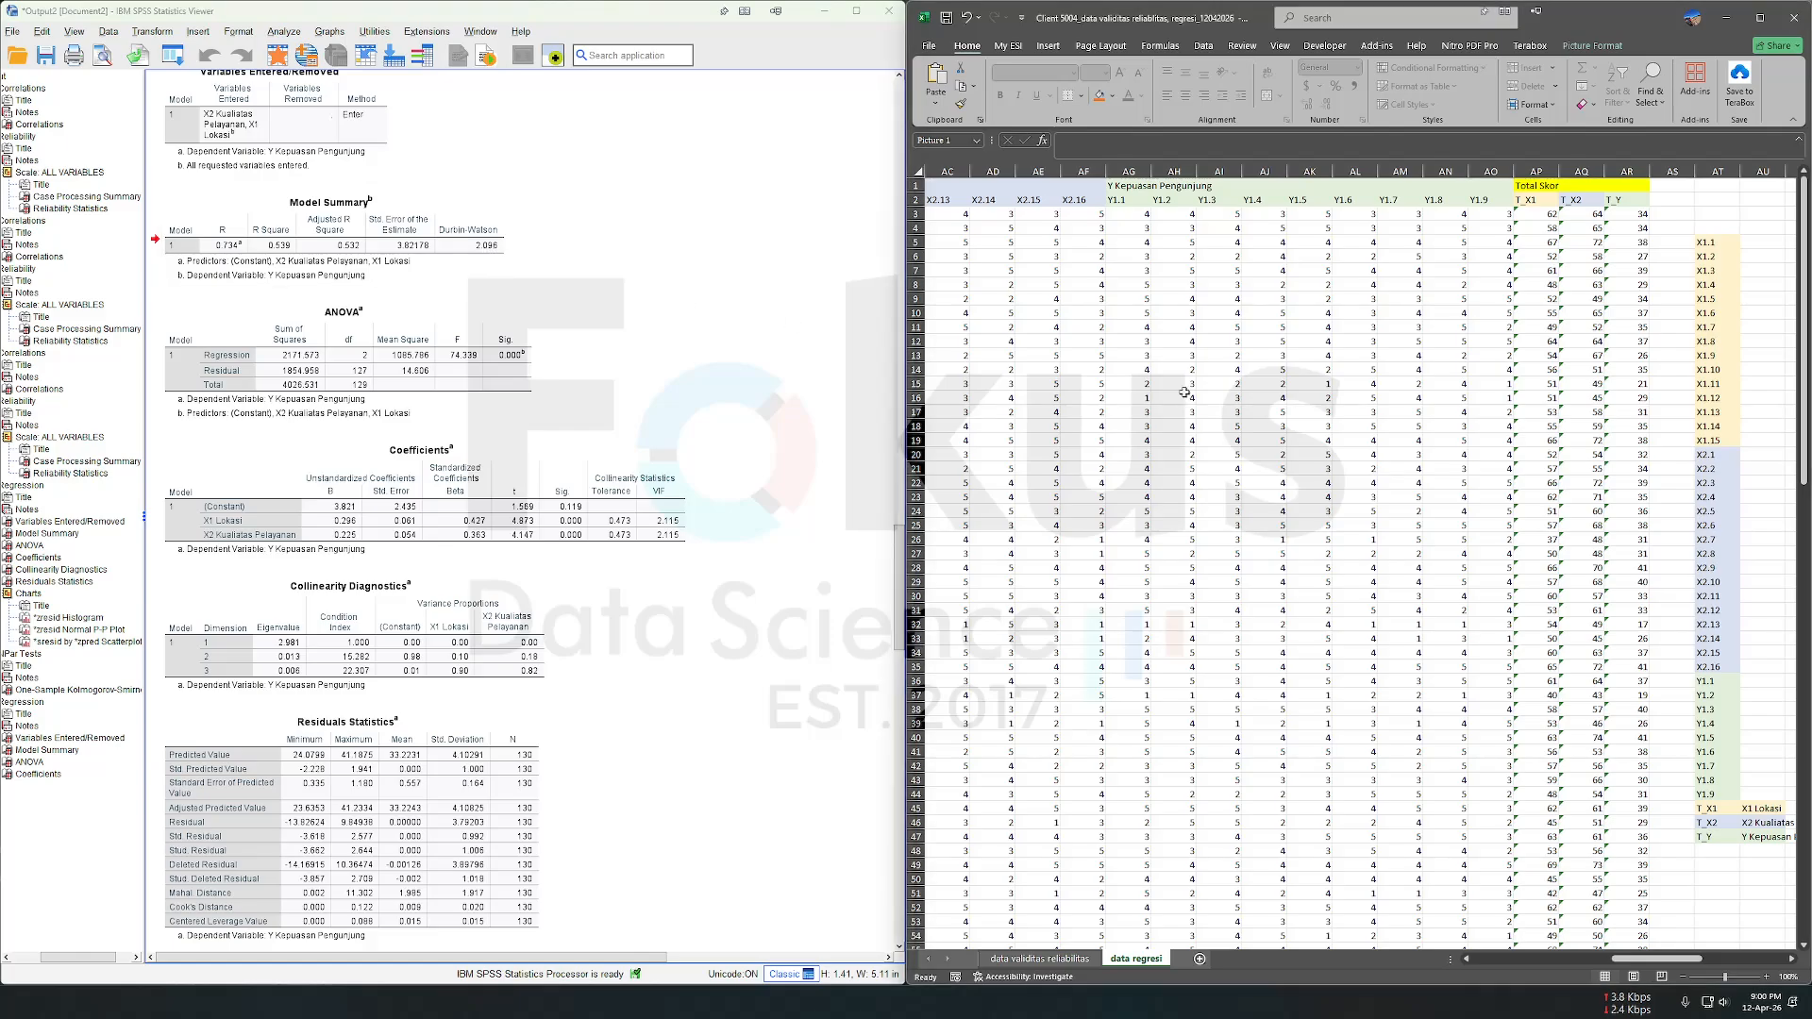
Step: Switch to the Excel sheet "data regresi" and consult the Durbin-Watson table for n = 130 and k=2
{"action": "scroll", "coordinate": [1183, 392], "scroll_direction": "right", "scroll_amount": 6}
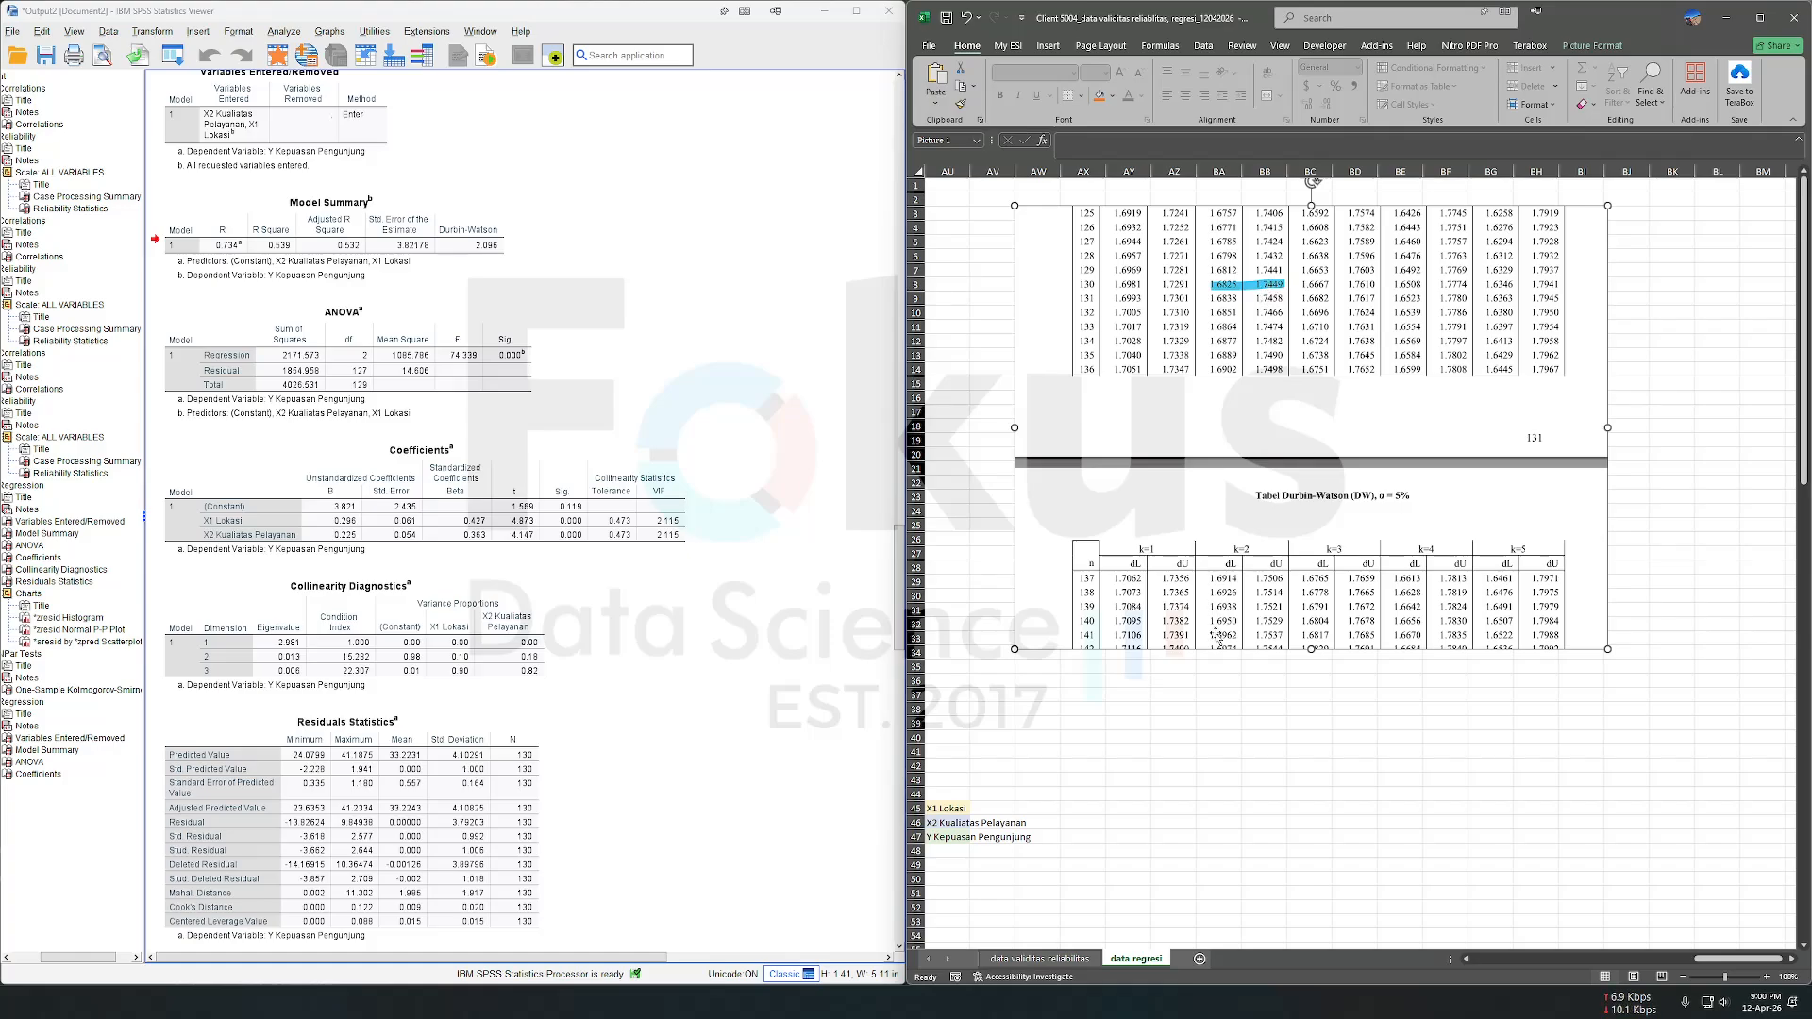
{"action": "scroll", "coordinate": [1209, 602], "scroll_direction": "left", "scroll_amount": 3}
{"action": "scroll", "coordinate": [1209, 602], "scroll_direction": "right", "scroll_amount": 3}
Step: Back in the SPSS output, examine the Coefficients table's Tolerance and VIF values and the heteroskedastisitas table's Sig. values
{"action": "left_click", "coordinate": [619, 469]}
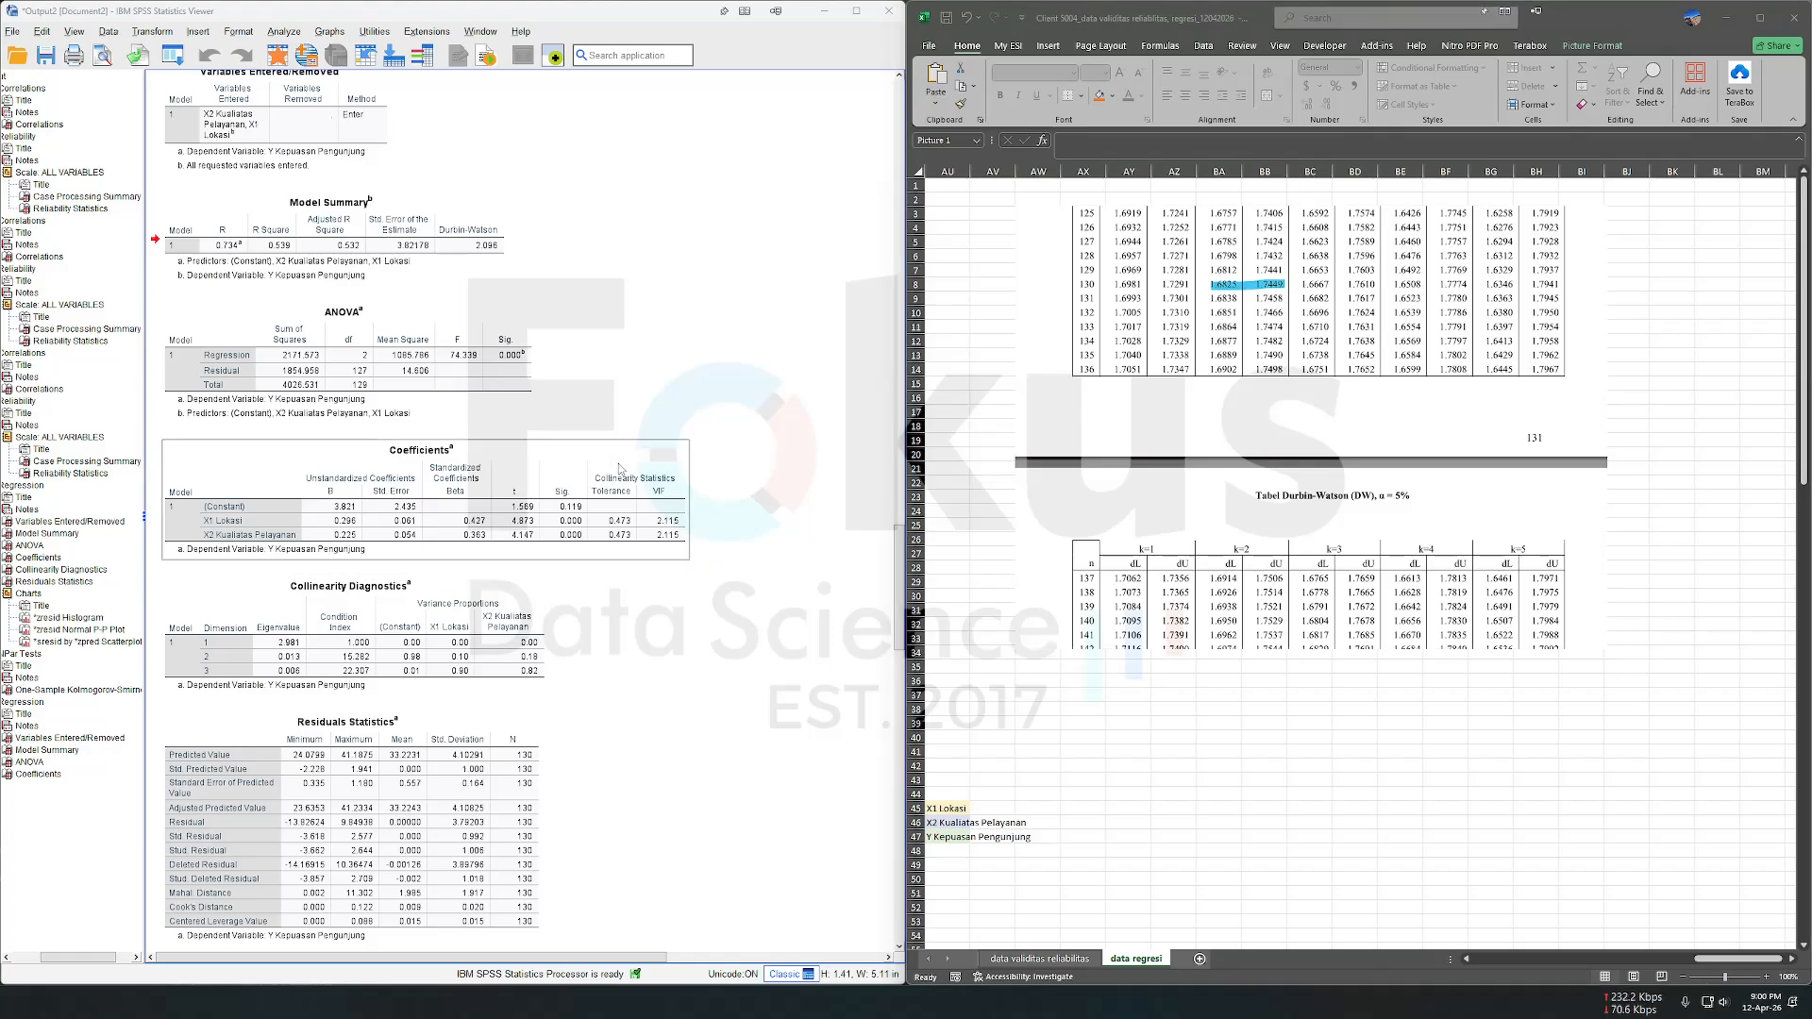
{"action": "scroll", "coordinate": [620, 469], "scroll_direction": "down", "scroll_amount": 3}
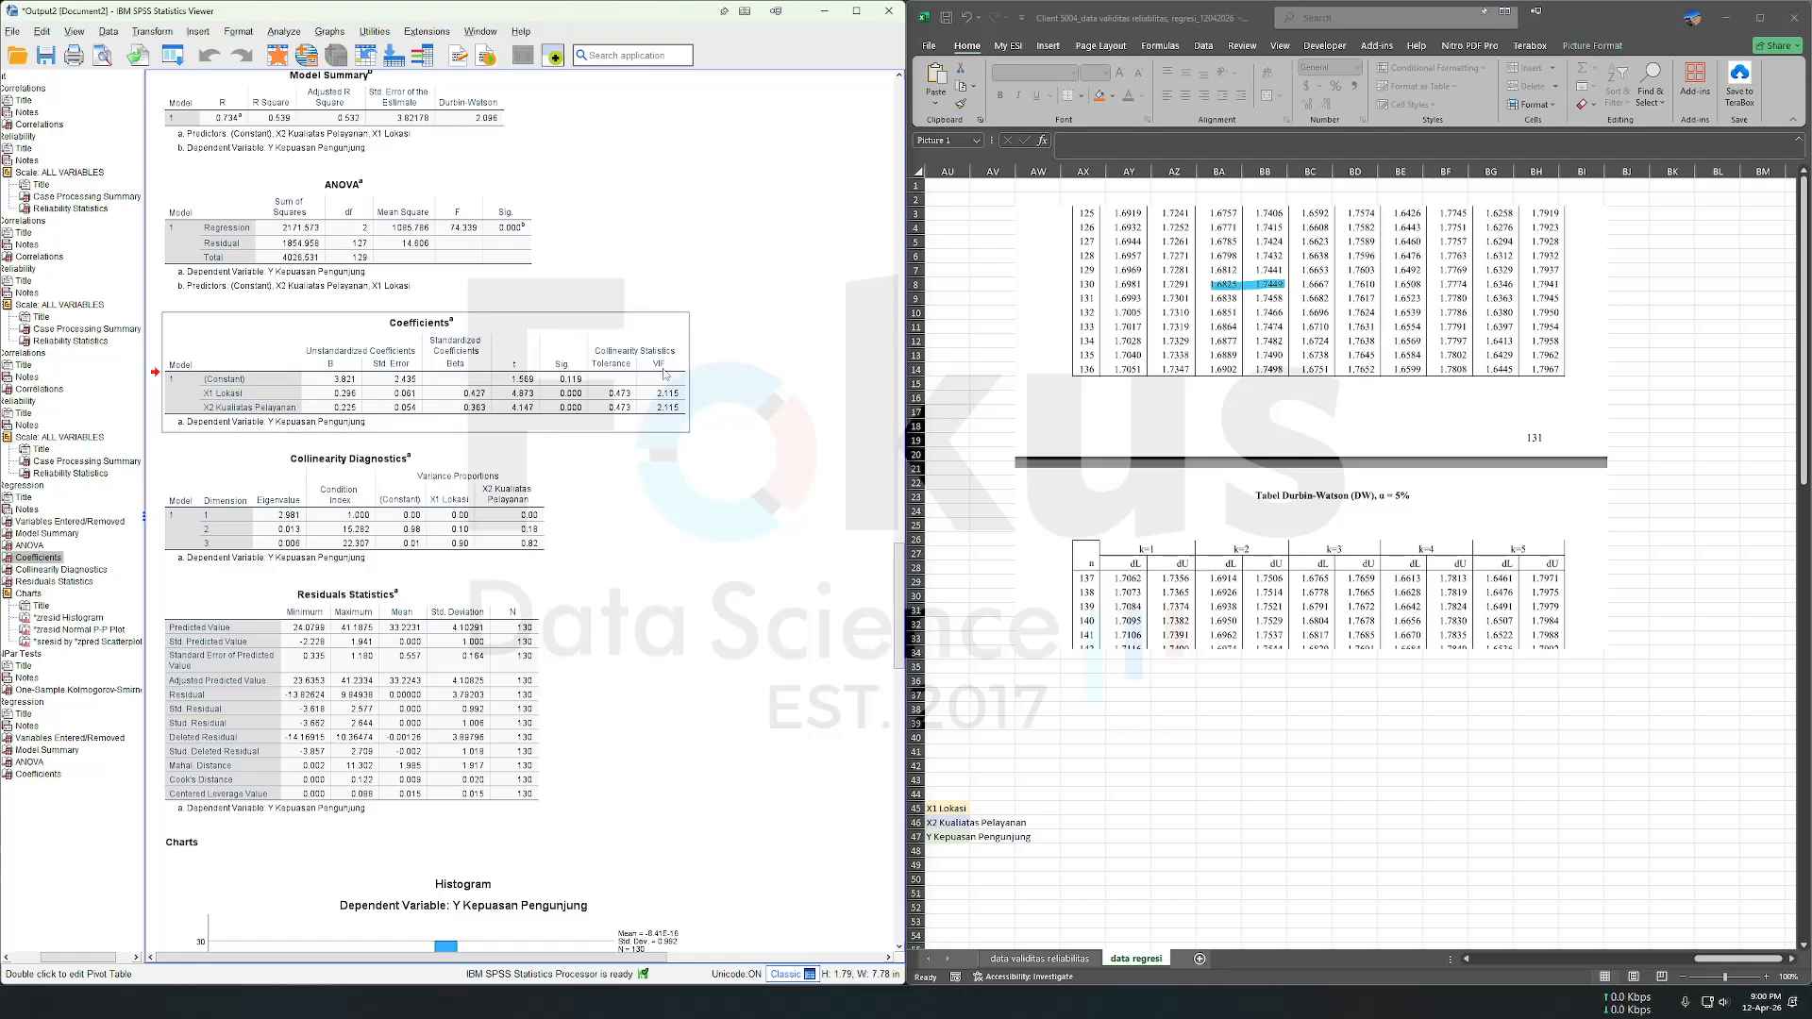
{"action": "scroll", "coordinate": [676, 403], "scroll_direction": "down", "scroll_amount": 15}
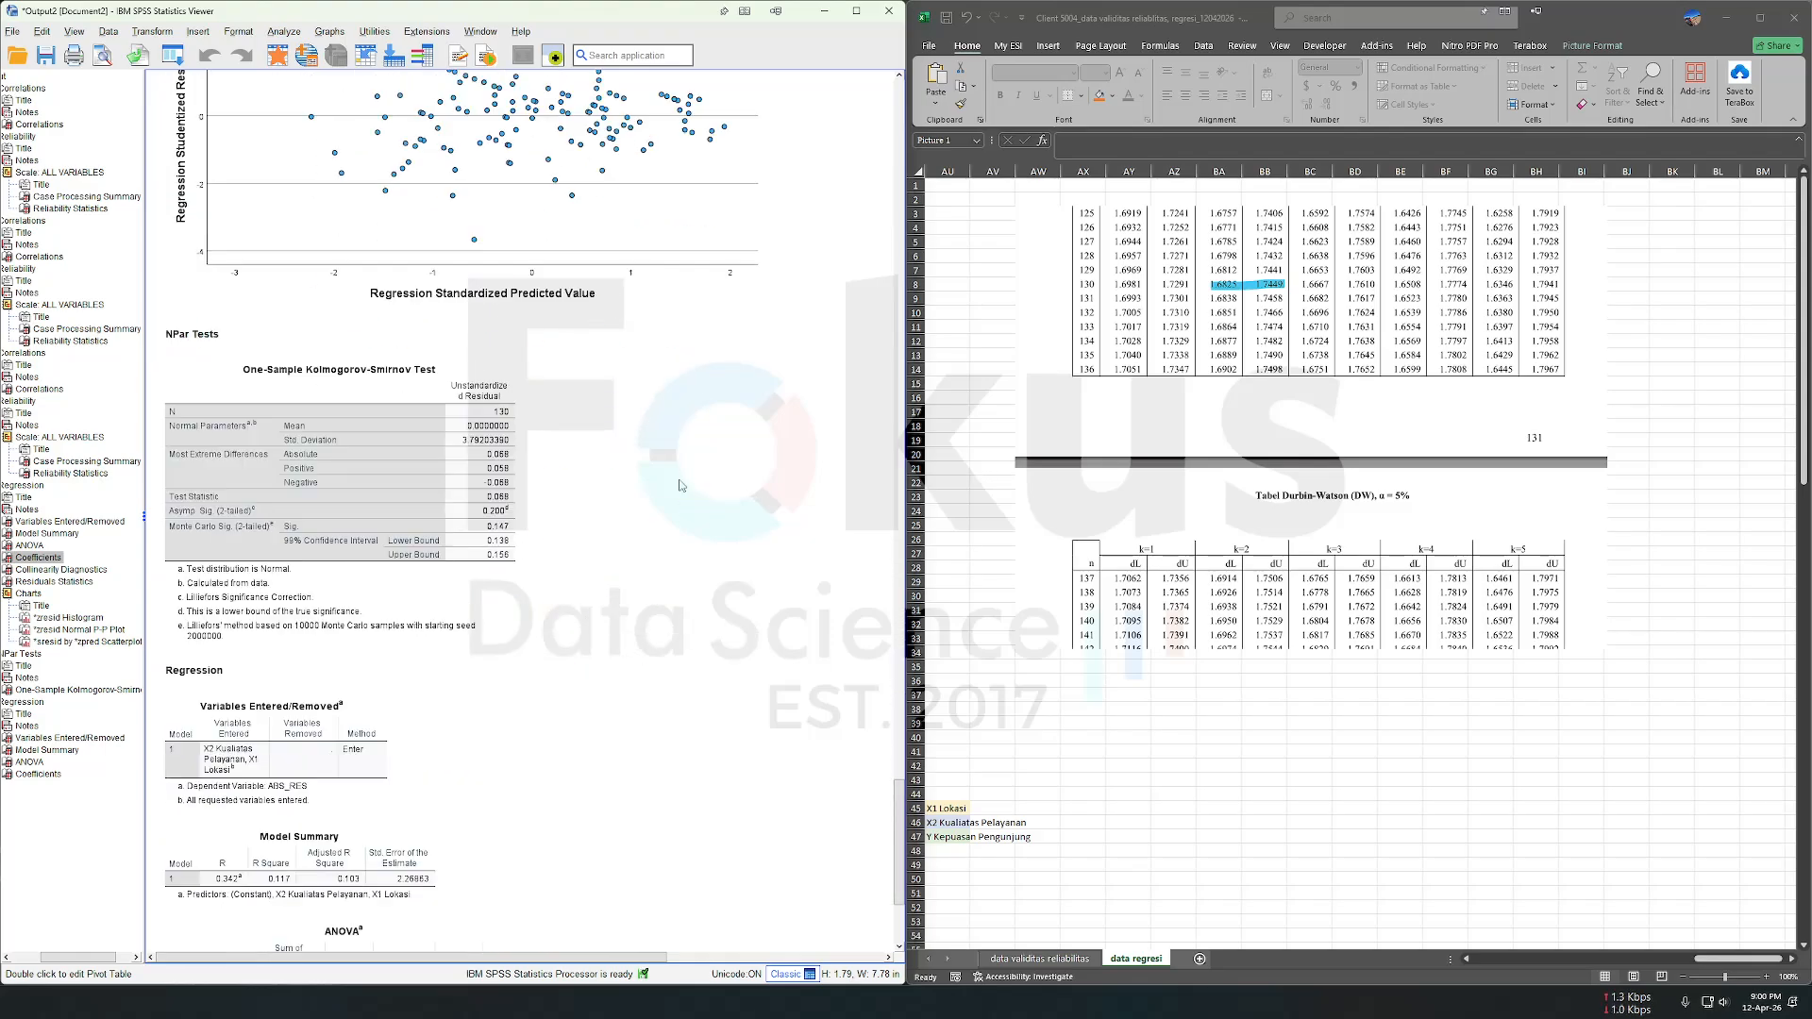
{"action": "scroll", "coordinate": [679, 485], "scroll_direction": "down", "scroll_amount": 5}
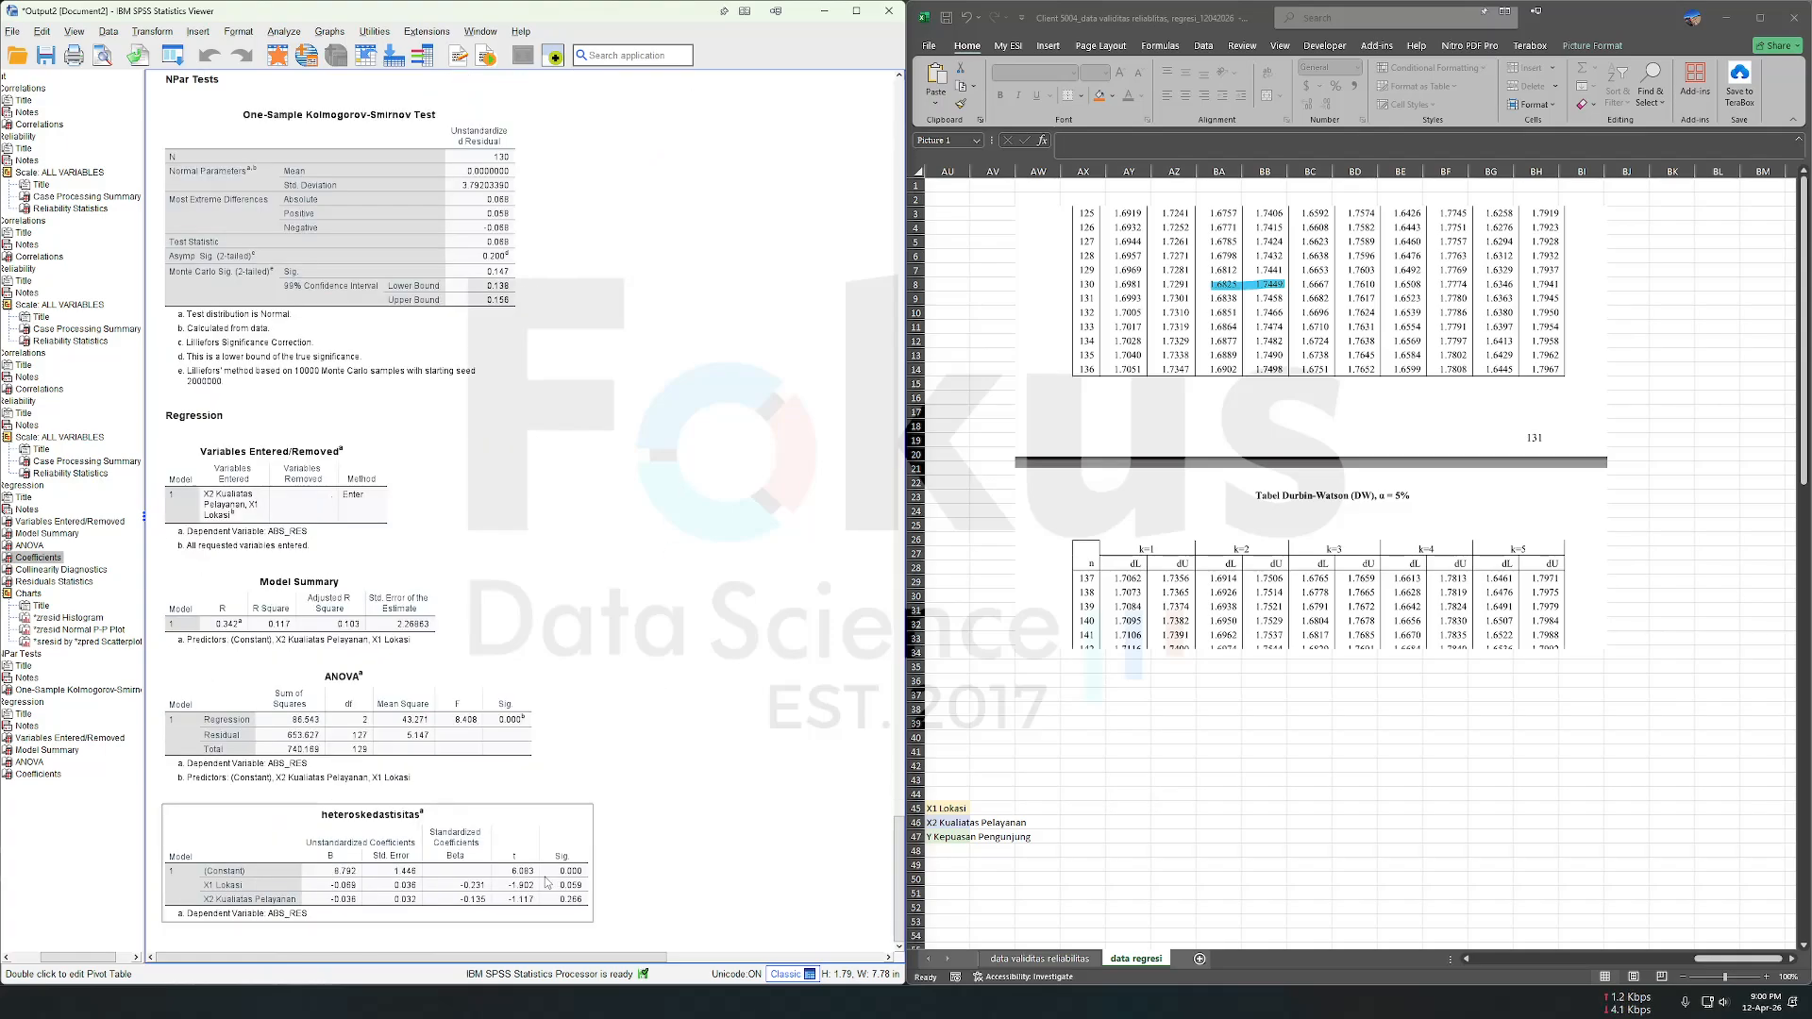
{"action": "left_click", "coordinate": [403, 846]}
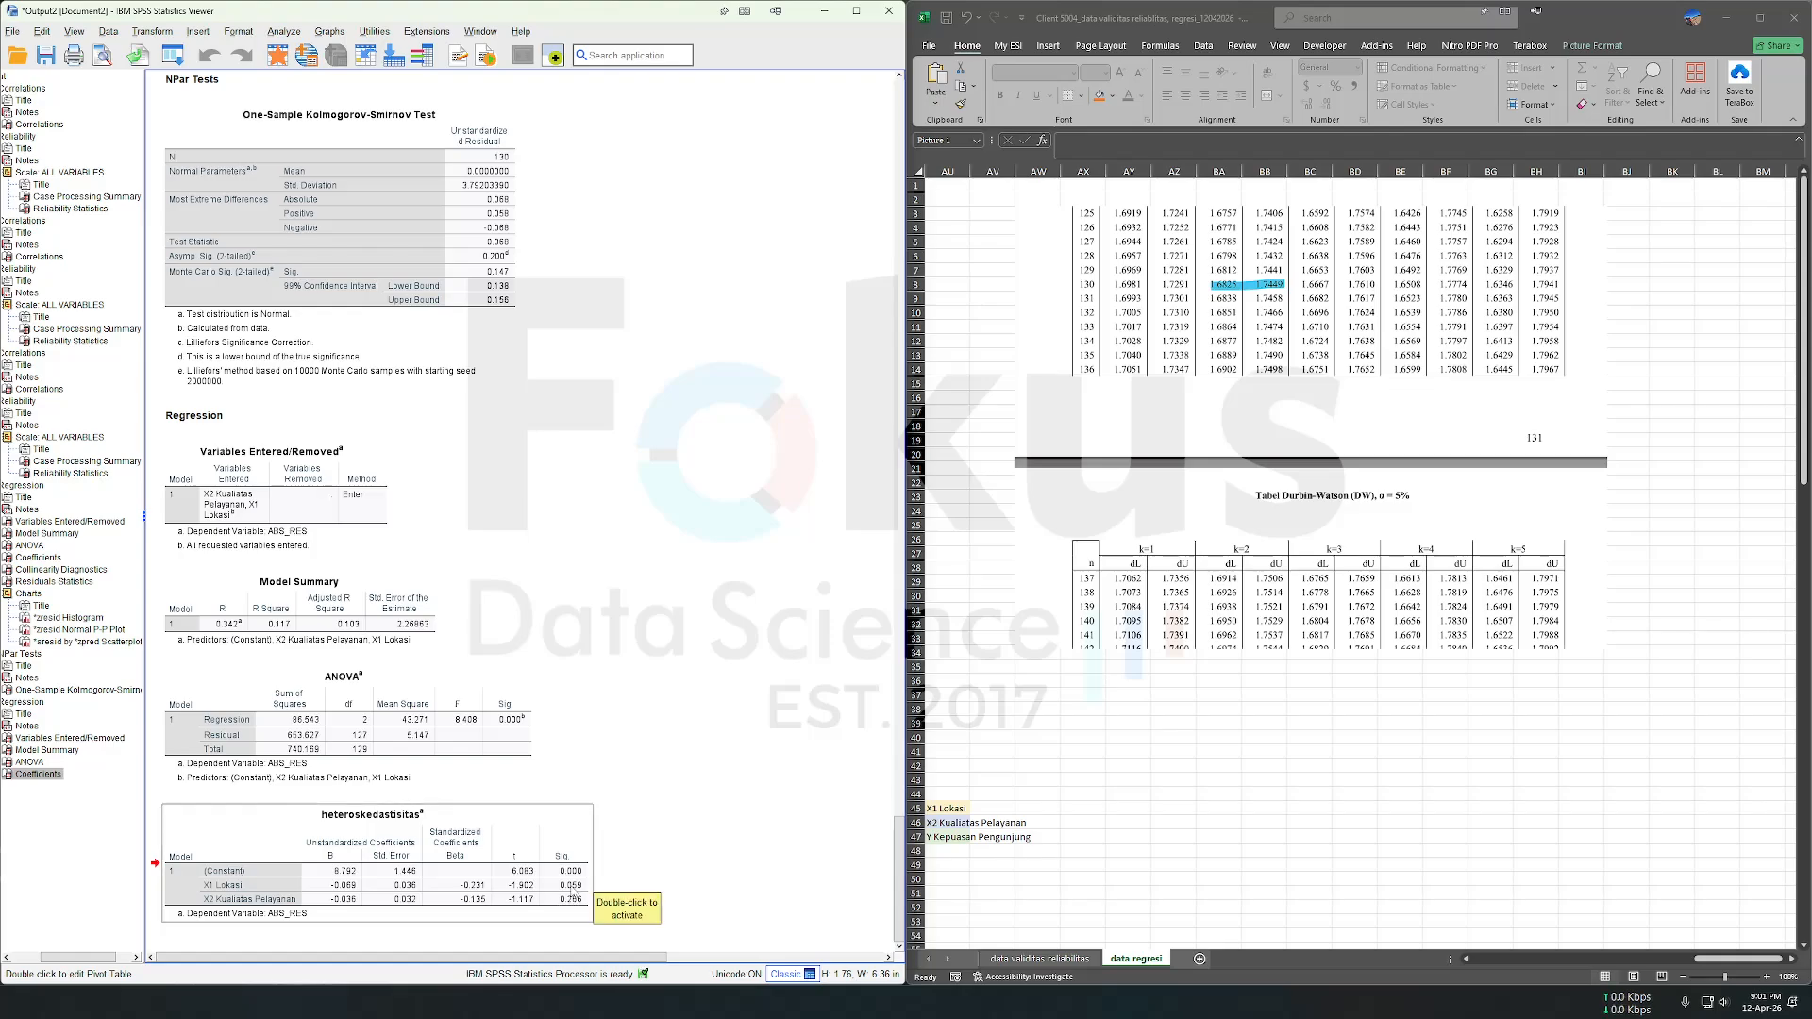
{"action": "double_click", "coordinate": [557, 862]}
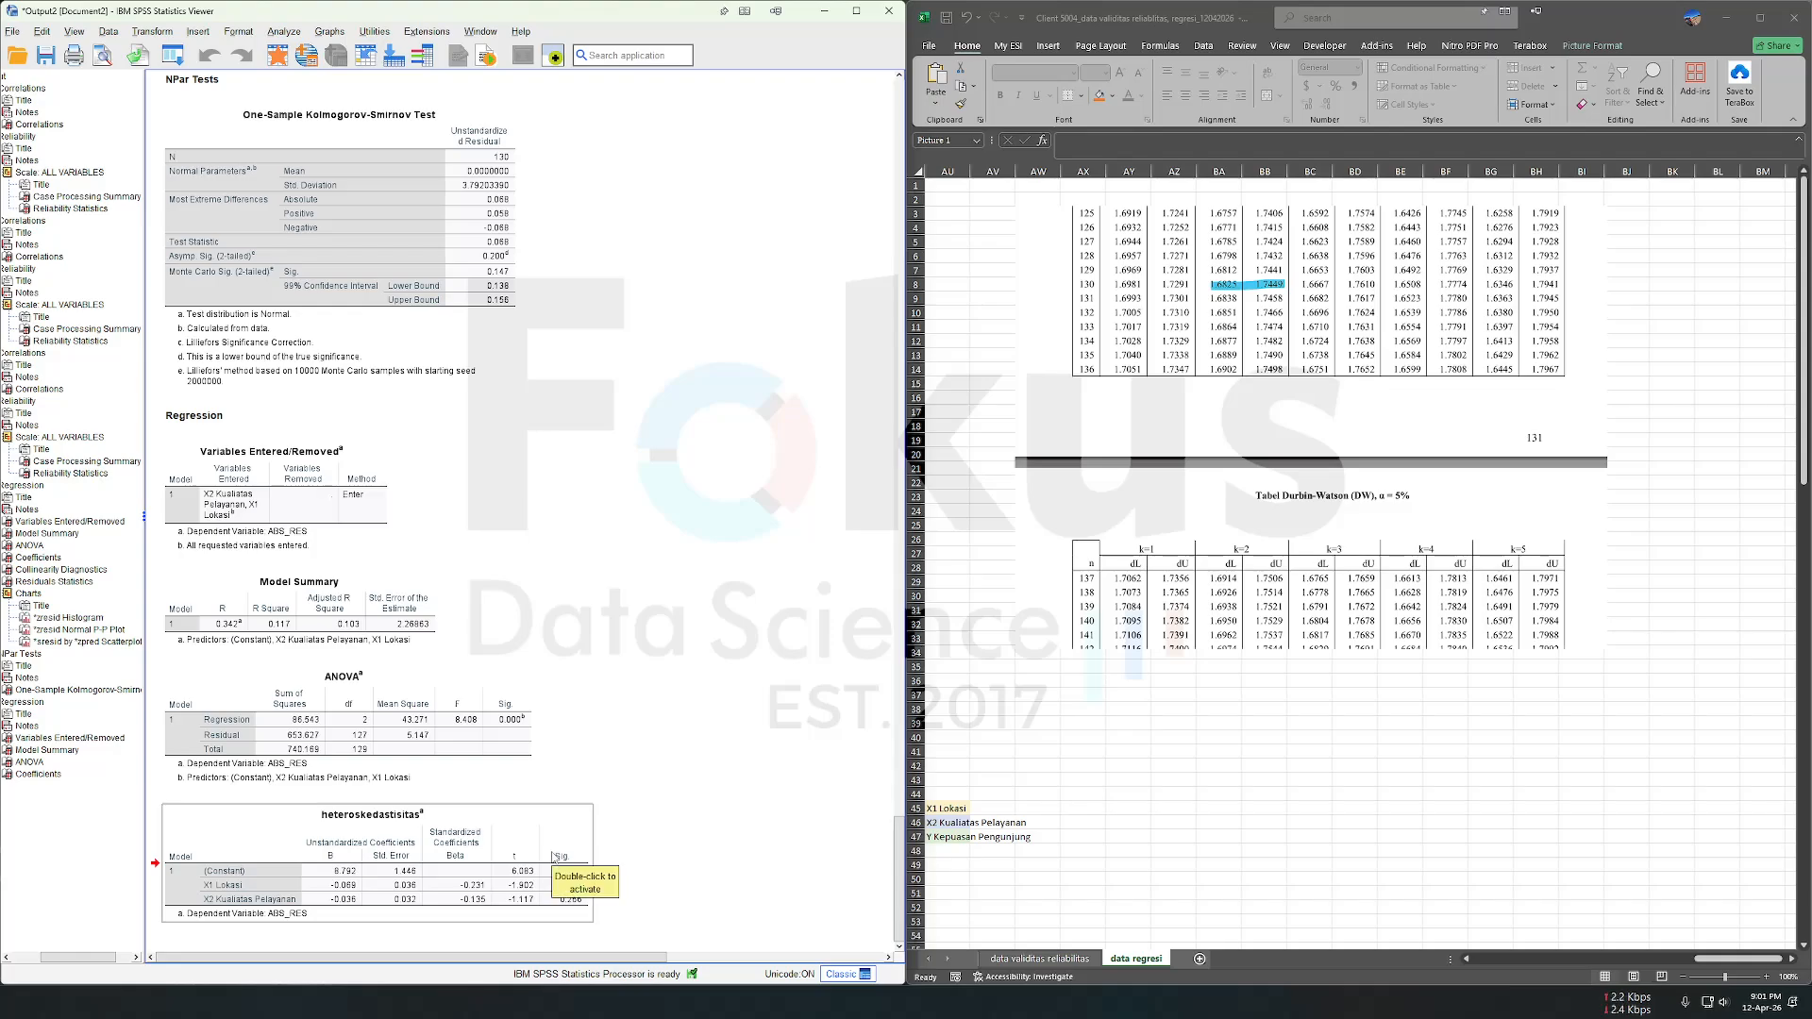
Step: Examine R Square in the Model Summary and the F-test significance in the ANOVA table of the Y Kepuasan Pengunjung regression
{"action": "scroll", "coordinate": [562, 838], "scroll_direction": "up", "scroll_amount": 20}
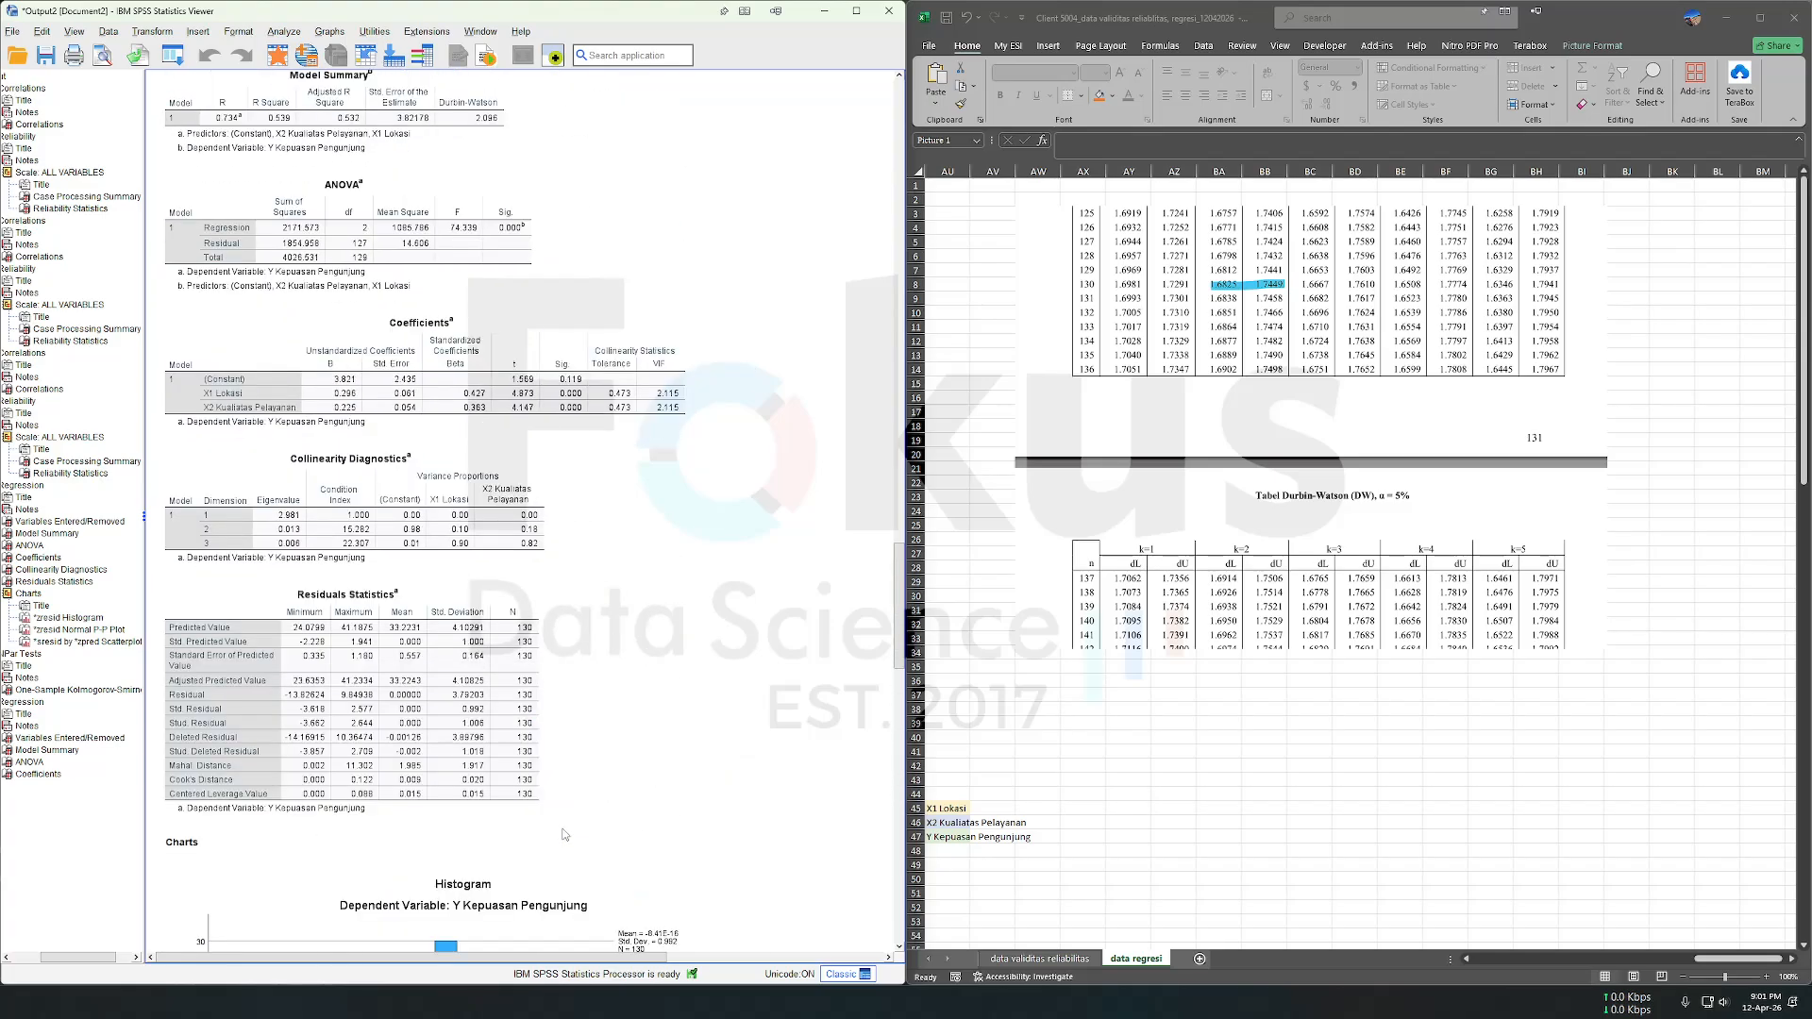
{"action": "scroll", "coordinate": [564, 834], "scroll_direction": "up", "scroll_amount": 5}
{"action": "left_click", "coordinate": [272, 481]}
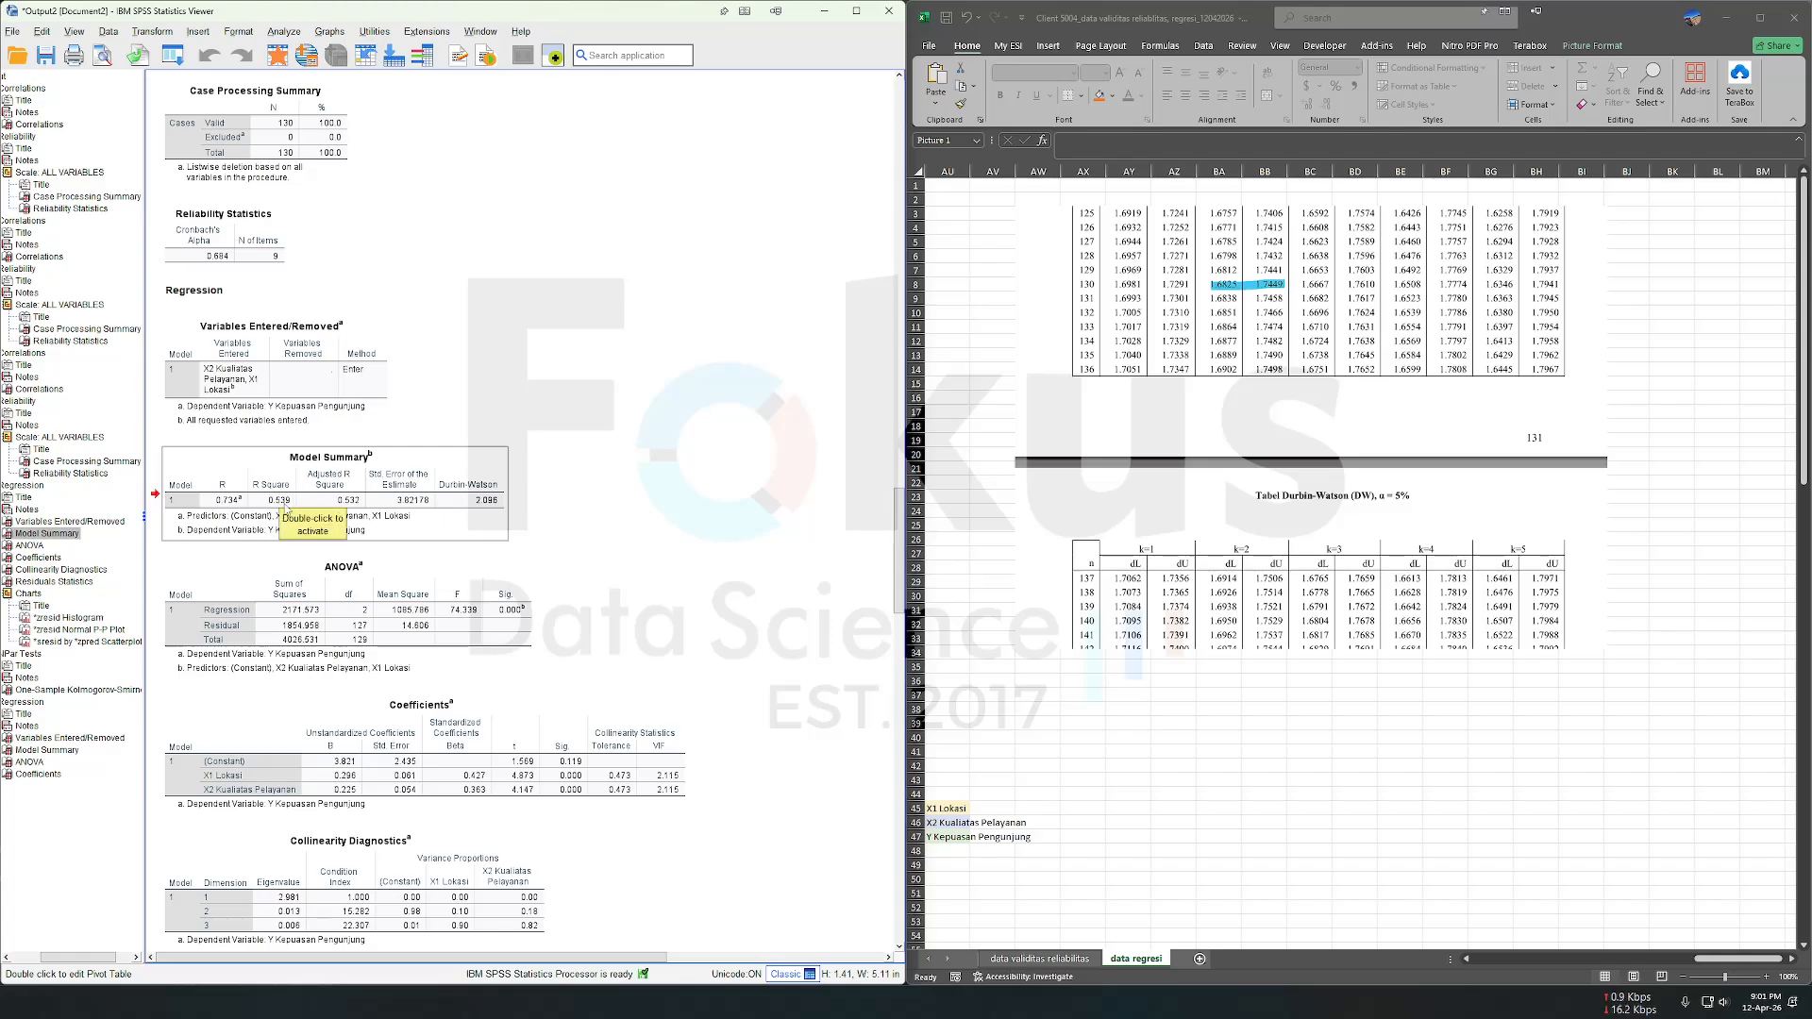
{"action": "scroll", "coordinate": [283, 497], "scroll_direction": "down", "scroll_amount": 3}
{"action": "left_click", "coordinate": [281, 487]}
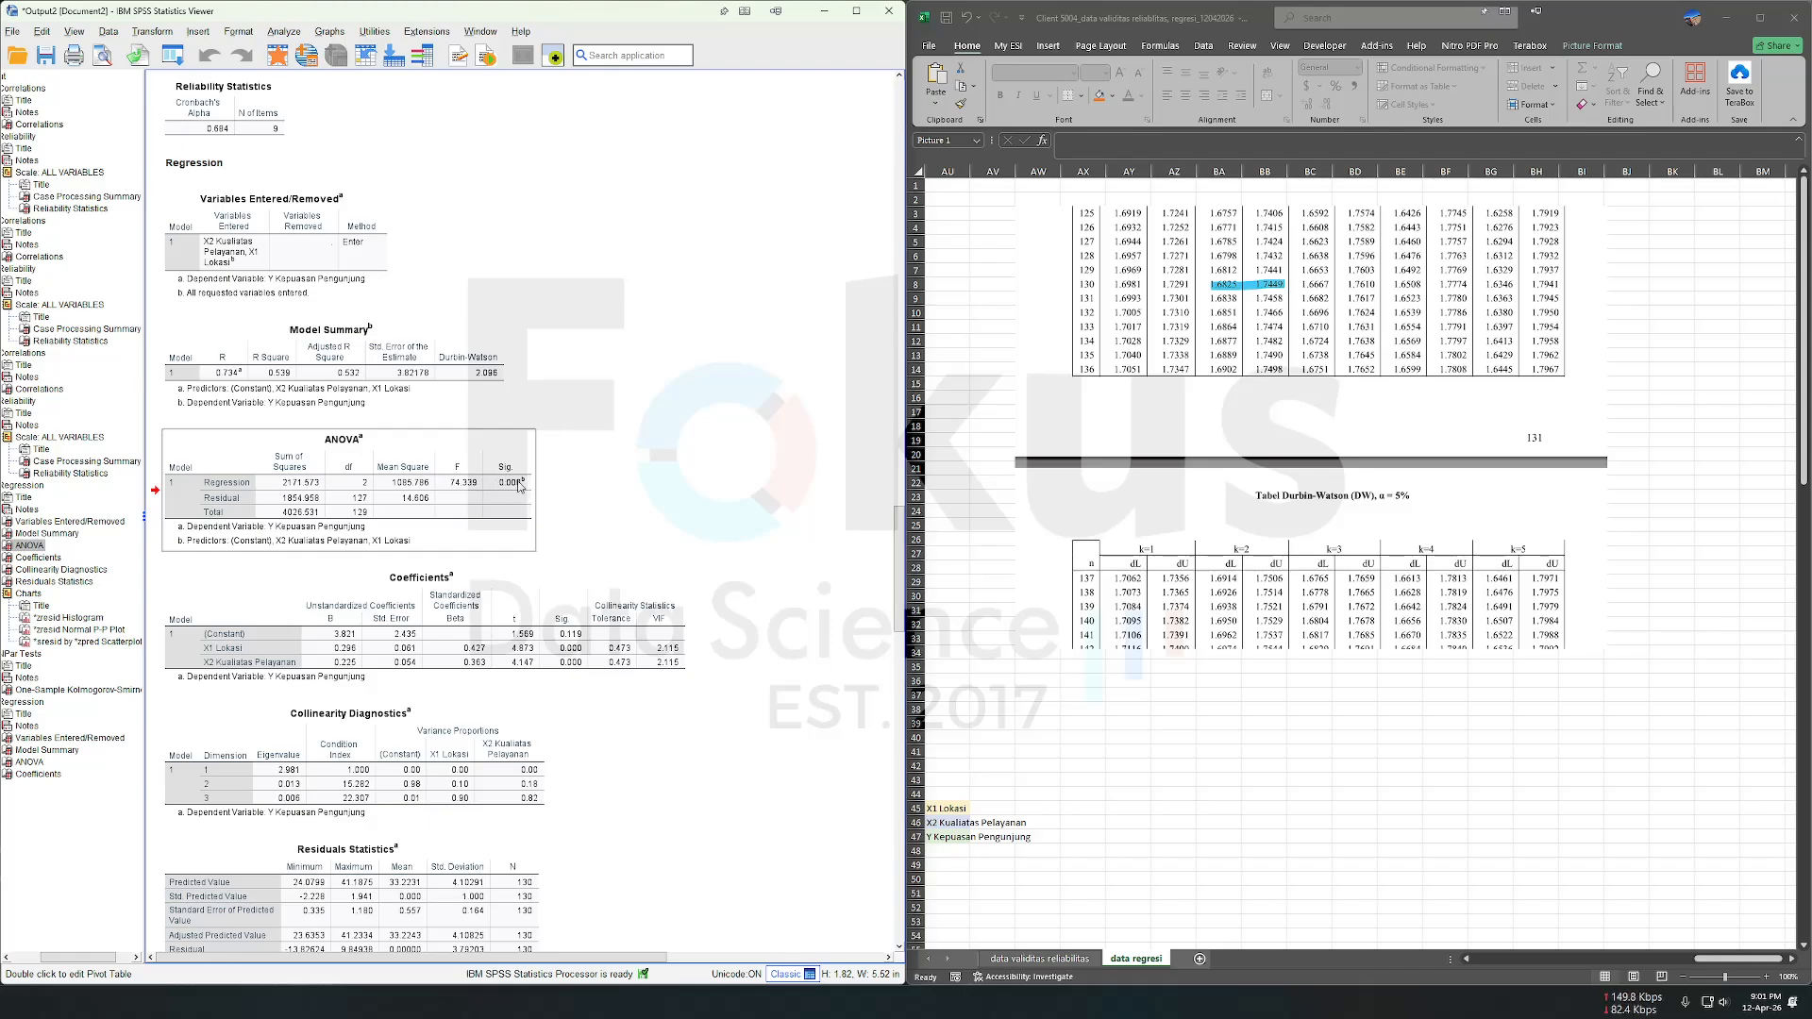
{"action": "scroll", "coordinate": [543, 627], "scroll_direction": "down", "scroll_amount": 3}
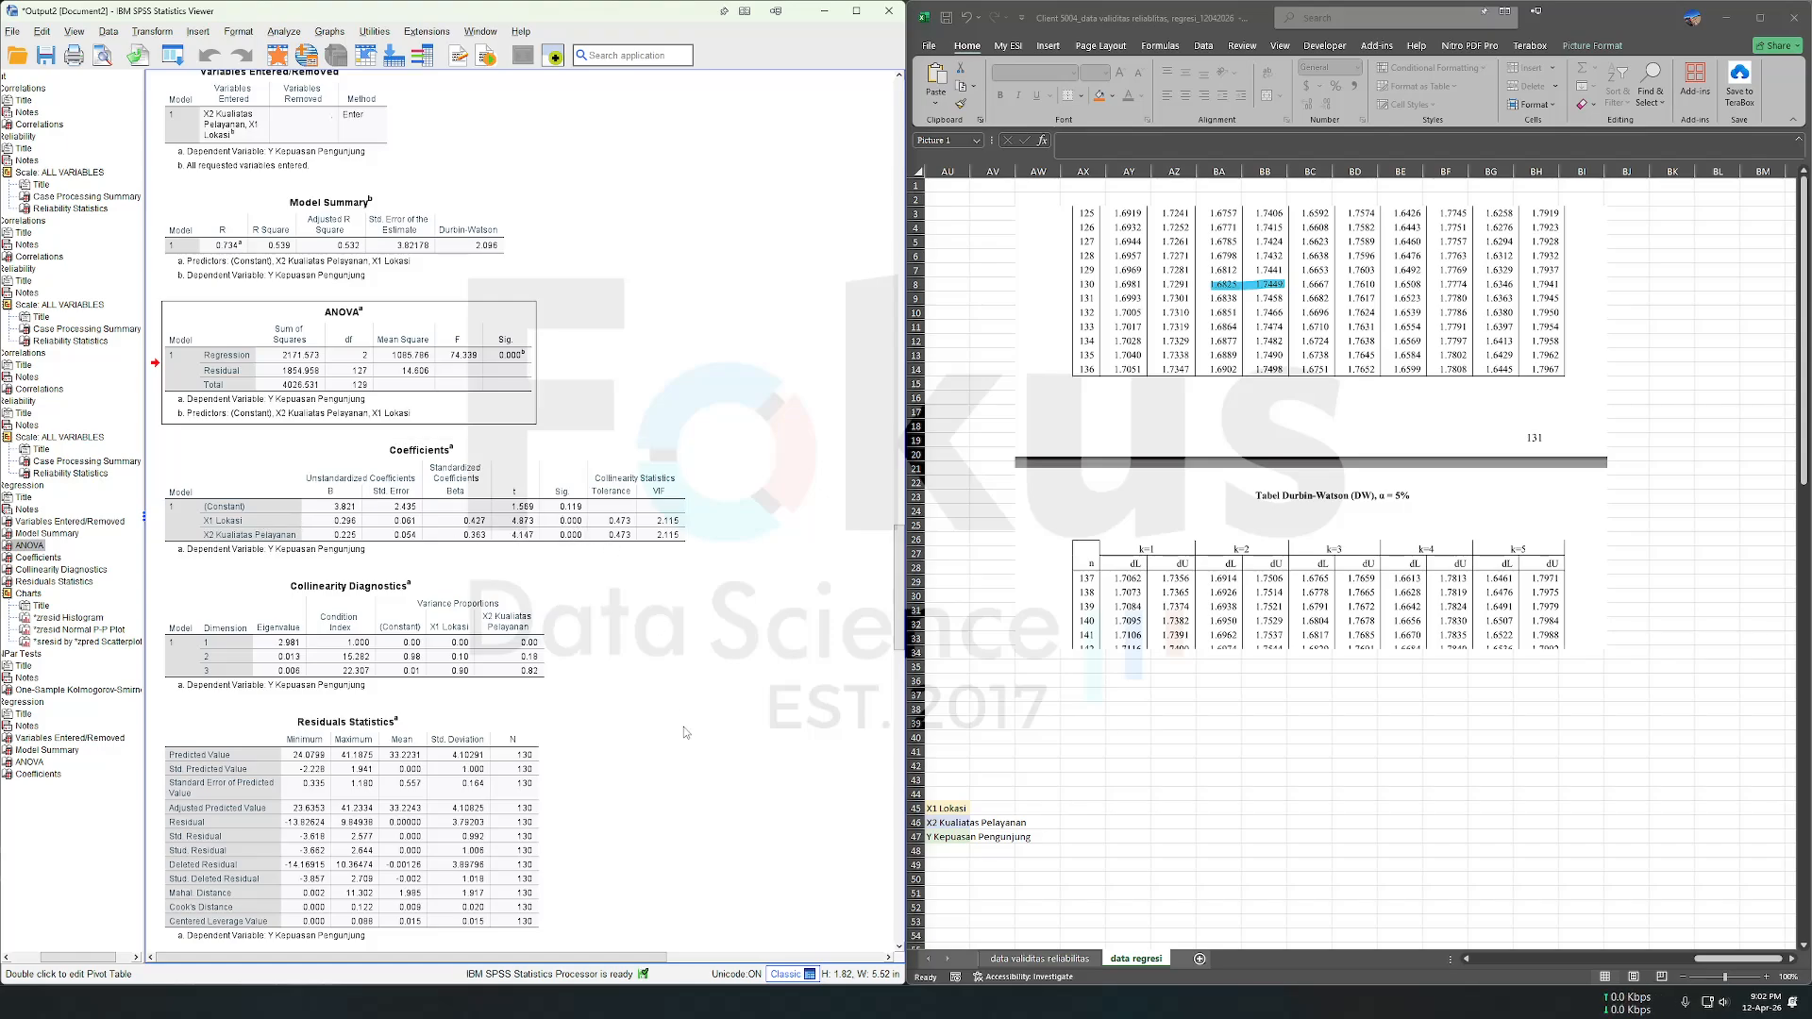
Step: Look back over the full output, from the item correlations and reliability statistics to the regression tables
{"action": "scroll", "coordinate": [681, 717], "scroll_direction": "down", "scroll_amount": 10}
{"action": "scroll", "coordinate": [685, 731], "scroll_direction": "up", "scroll_amount": 20}
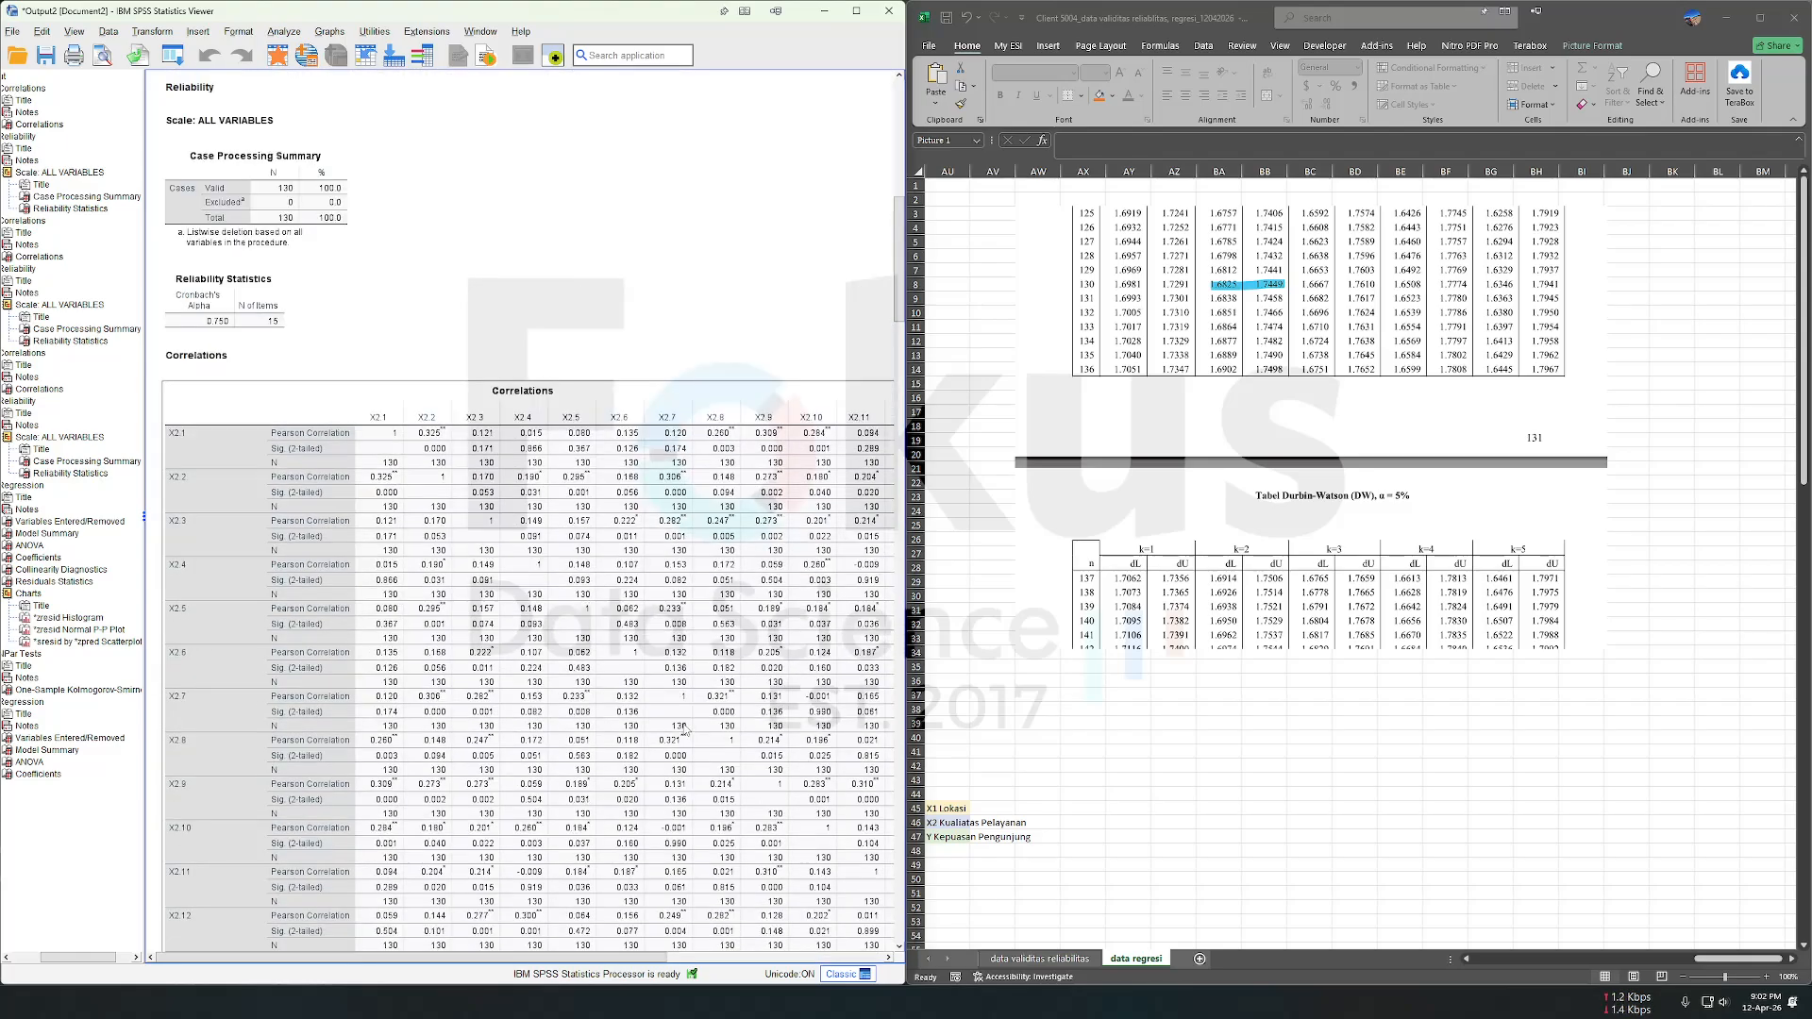
{"action": "scroll", "coordinate": [685, 729], "scroll_direction": "up", "scroll_amount": 3}
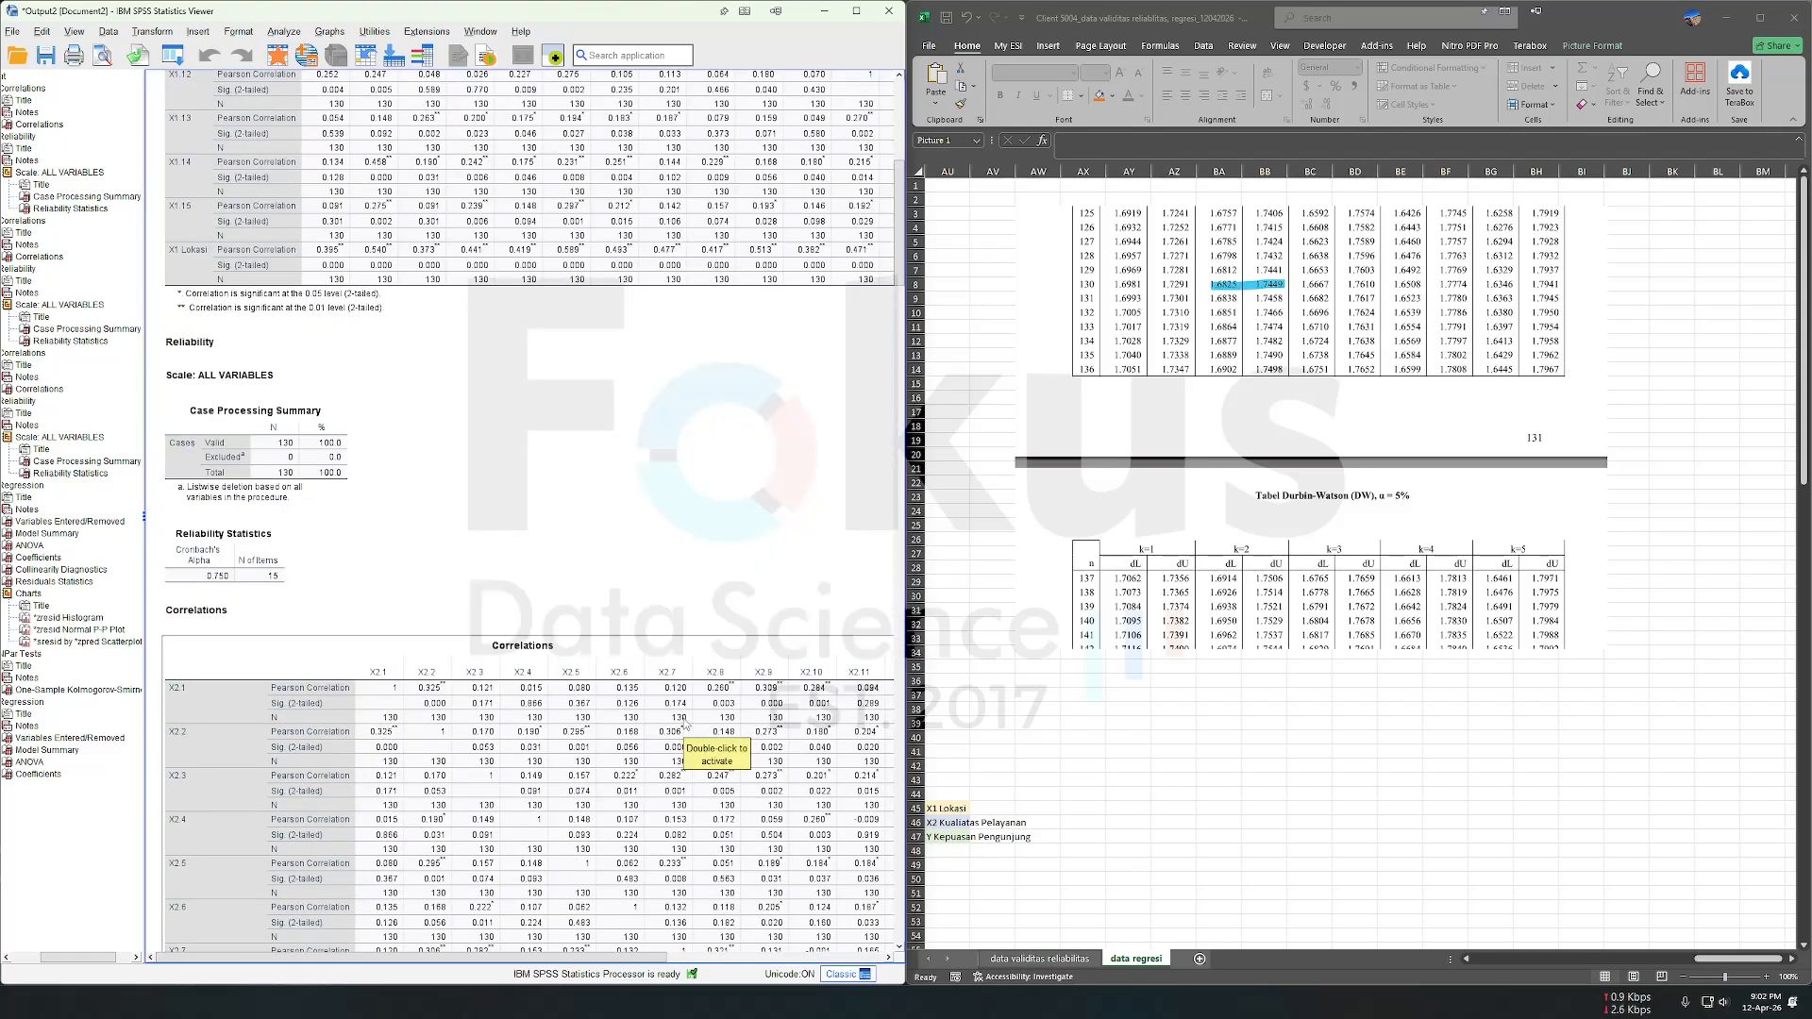
{"action": "scroll", "coordinate": [685, 720], "scroll_direction": "down", "scroll_amount": 20}
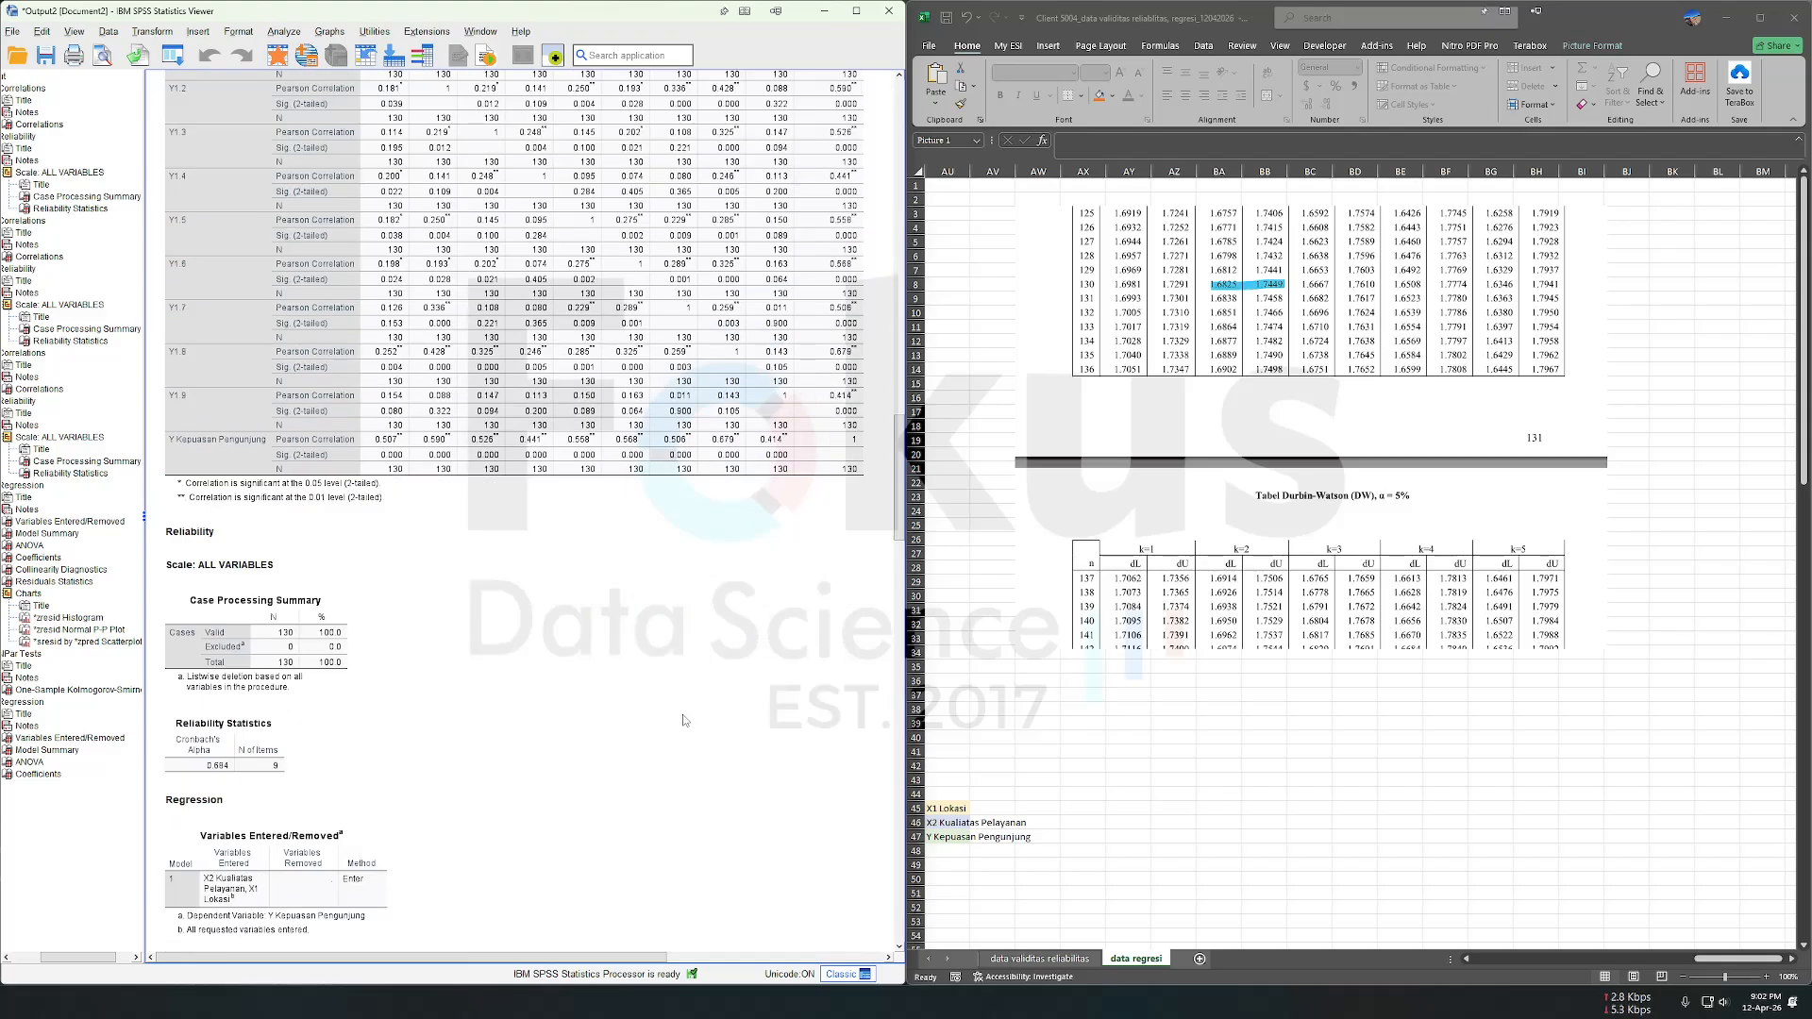
{"action": "scroll", "coordinate": [685, 720], "scroll_direction": "down", "scroll_amount": 12}
{"action": "scroll", "coordinate": [685, 720], "scroll_direction": "up", "scroll_amount": 2}
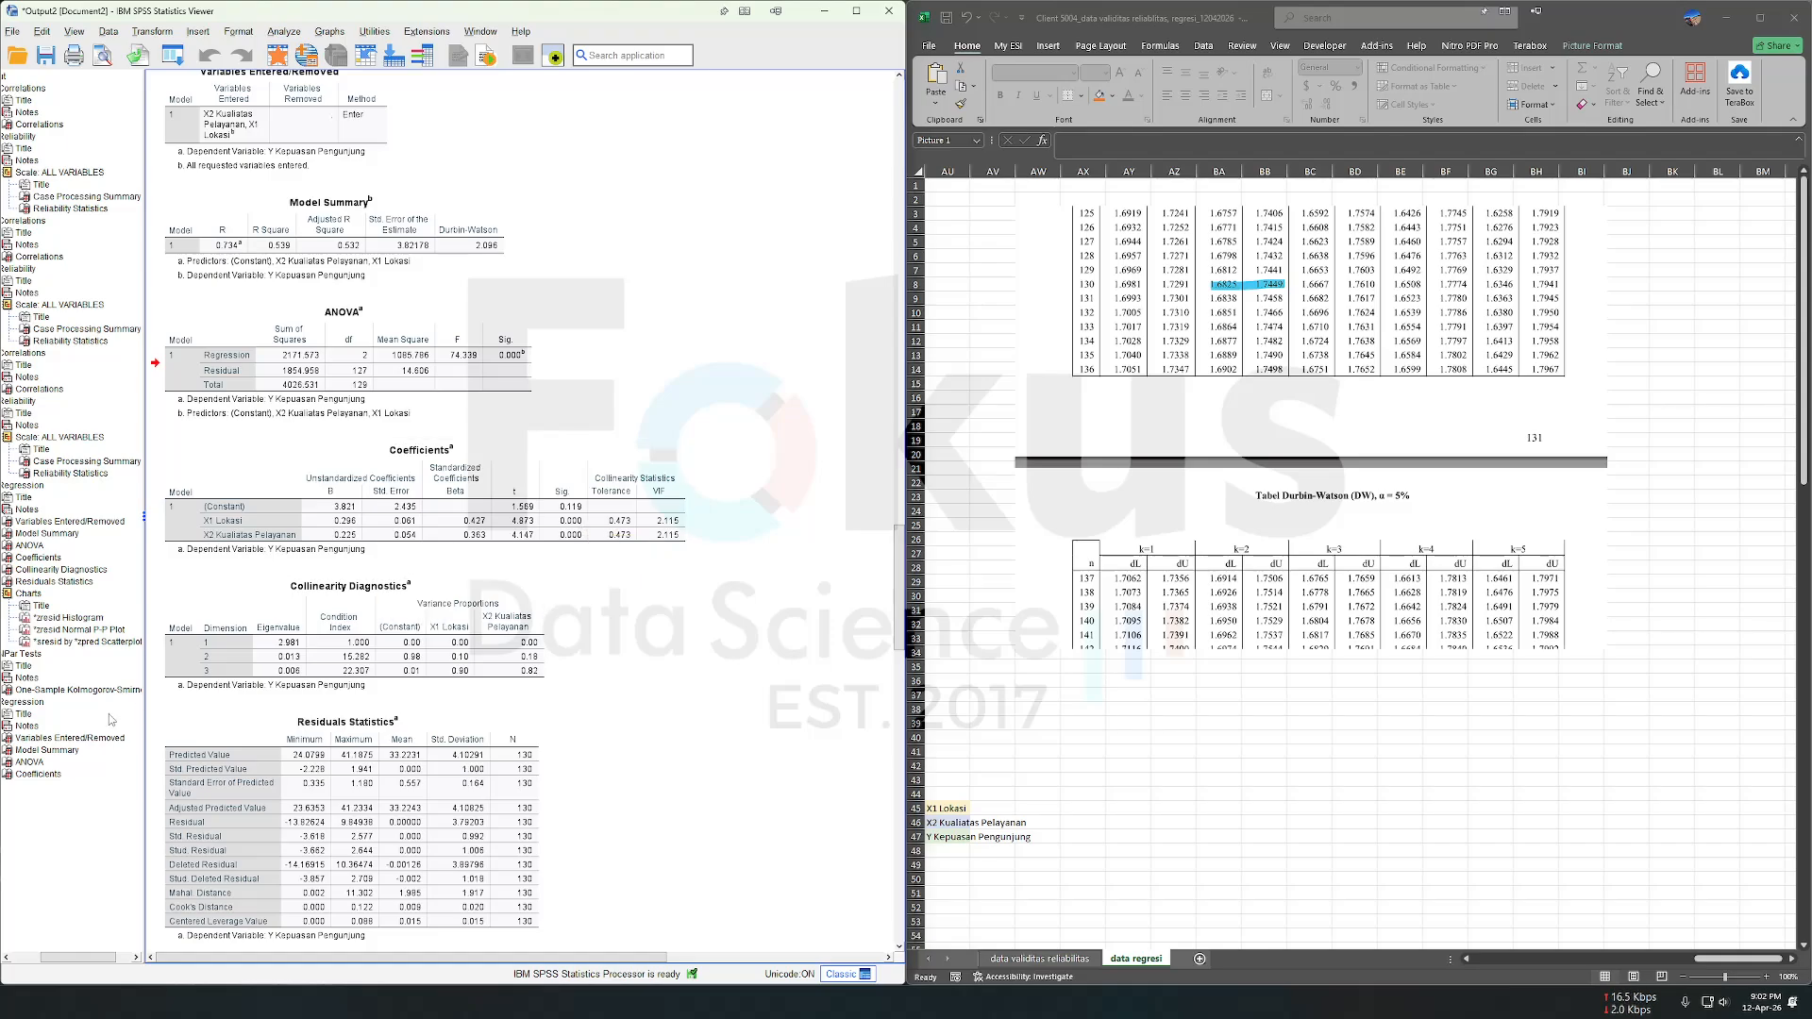
{"action": "scroll", "coordinate": [535, 569], "scroll_direction": "up", "scroll_amount": 6}
{"action": "left_click", "coordinate": [1290, 824]}
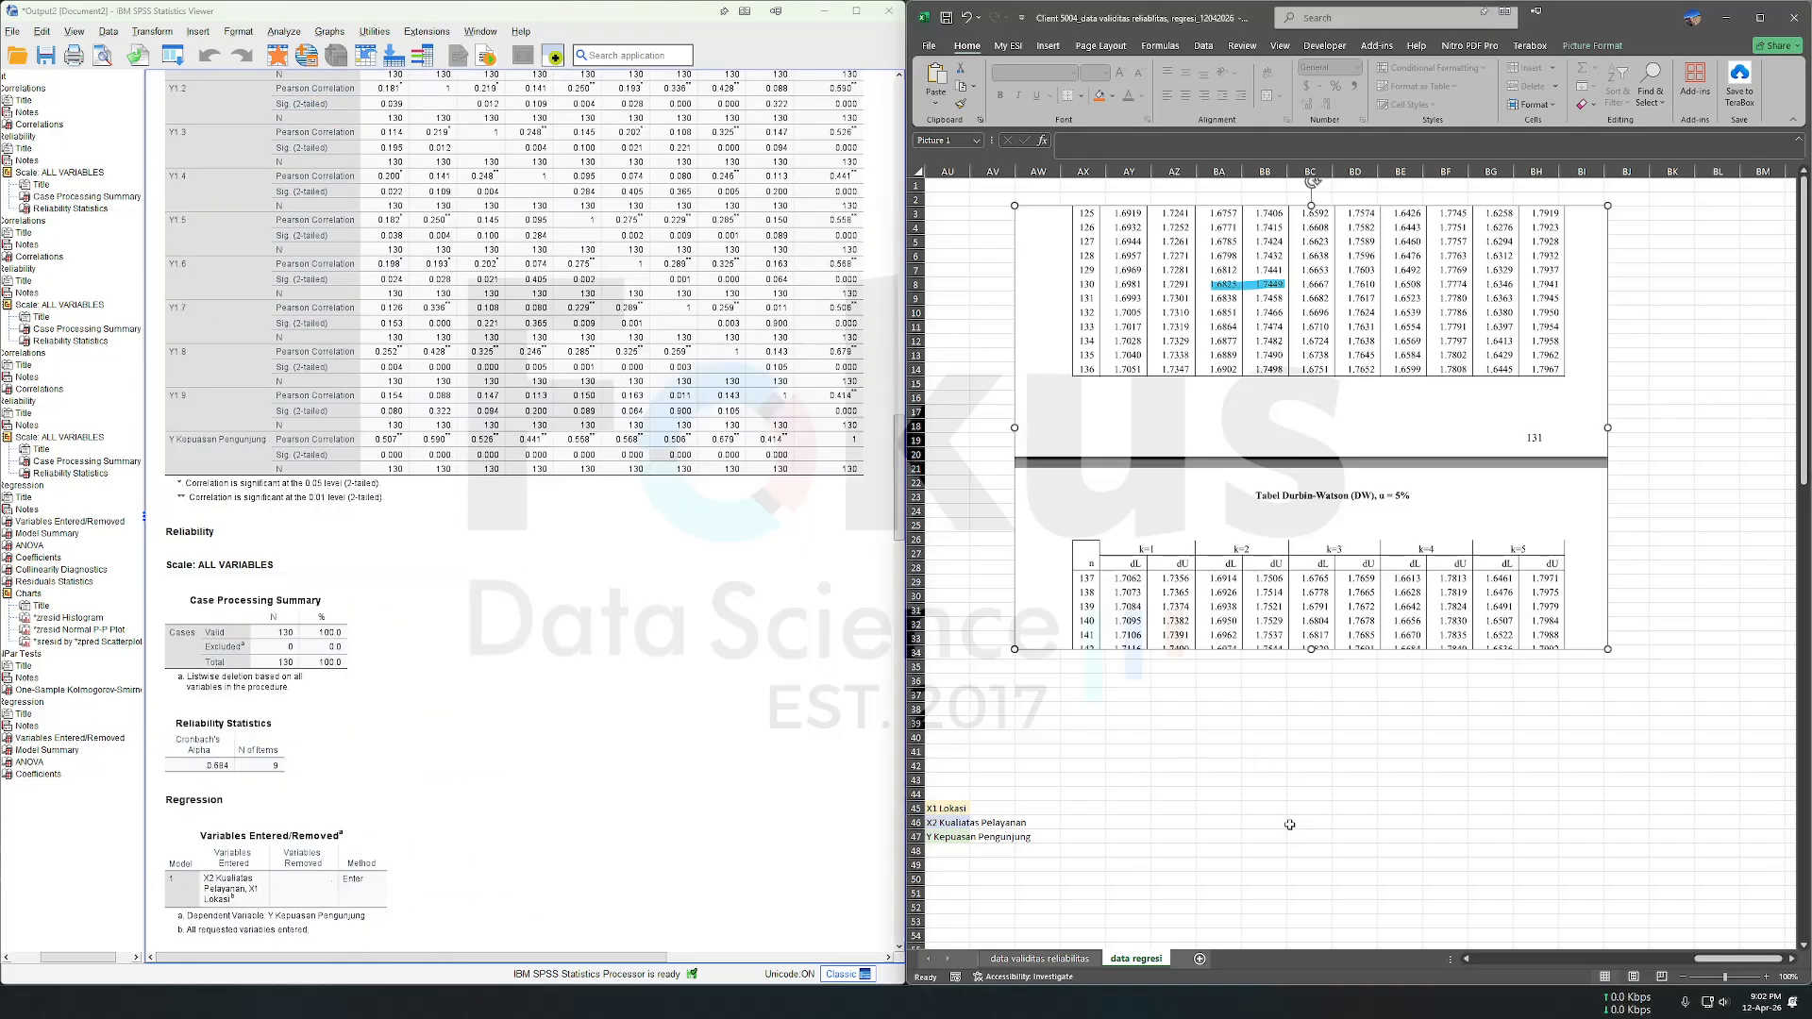